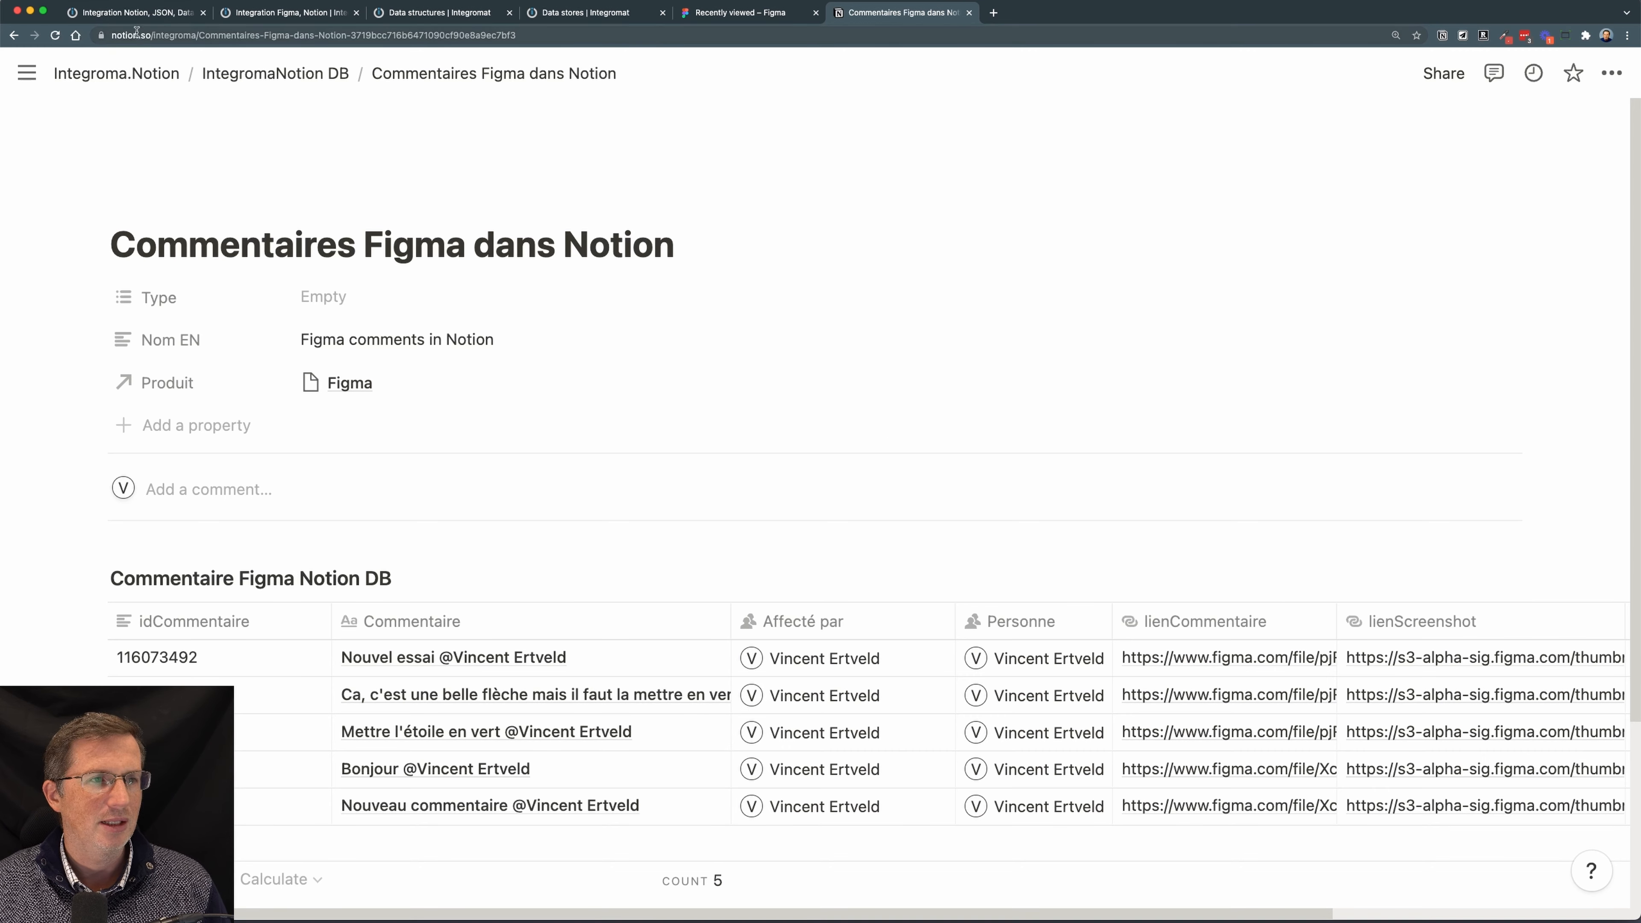
- Look over the Notion–JSON–Data store and Figma–Notion scenarios in Integromat, and open the list of data stores
{"action": "left_click", "coordinate": [137, 14]}
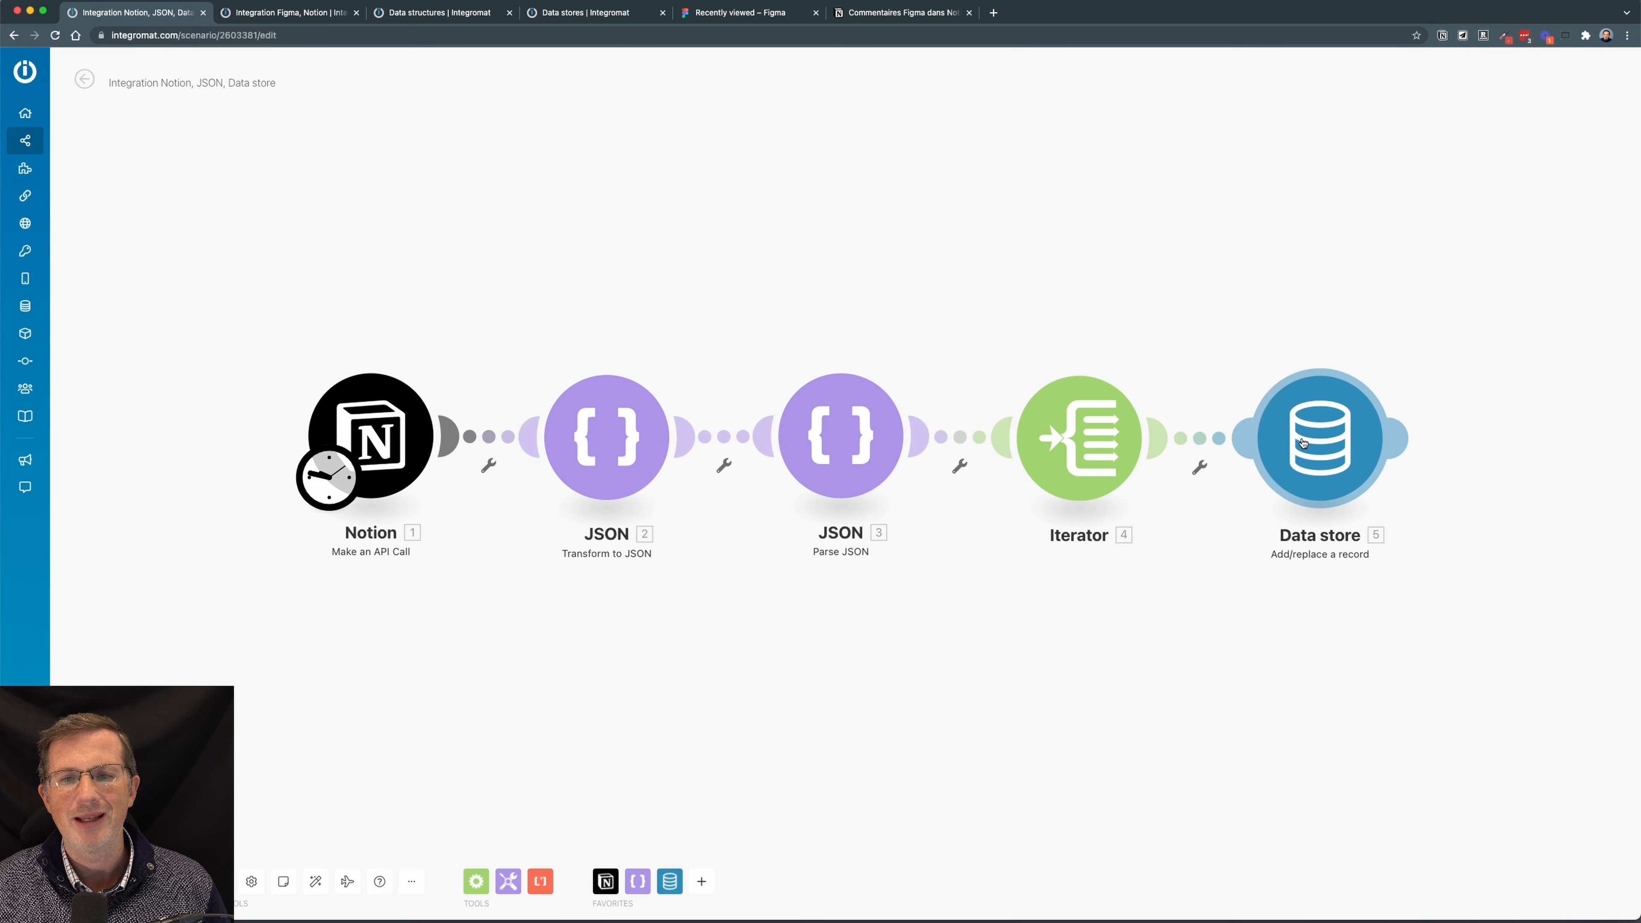
{"action": "left_click", "coordinate": [305, 13]}
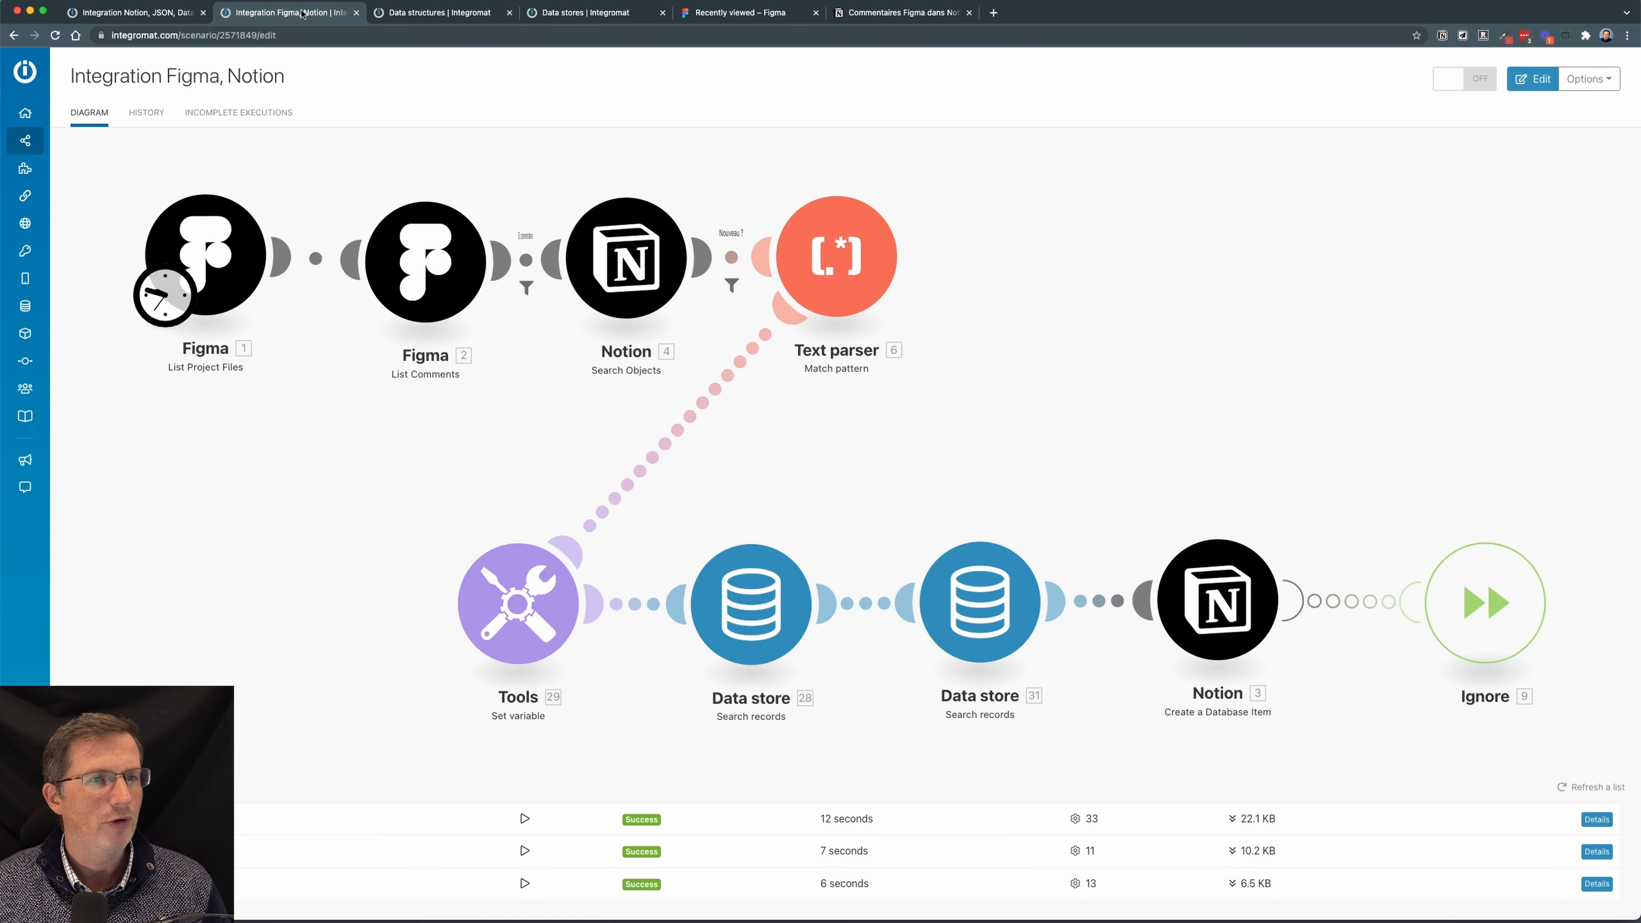
{"action": "left_click", "coordinate": [129, 12]}
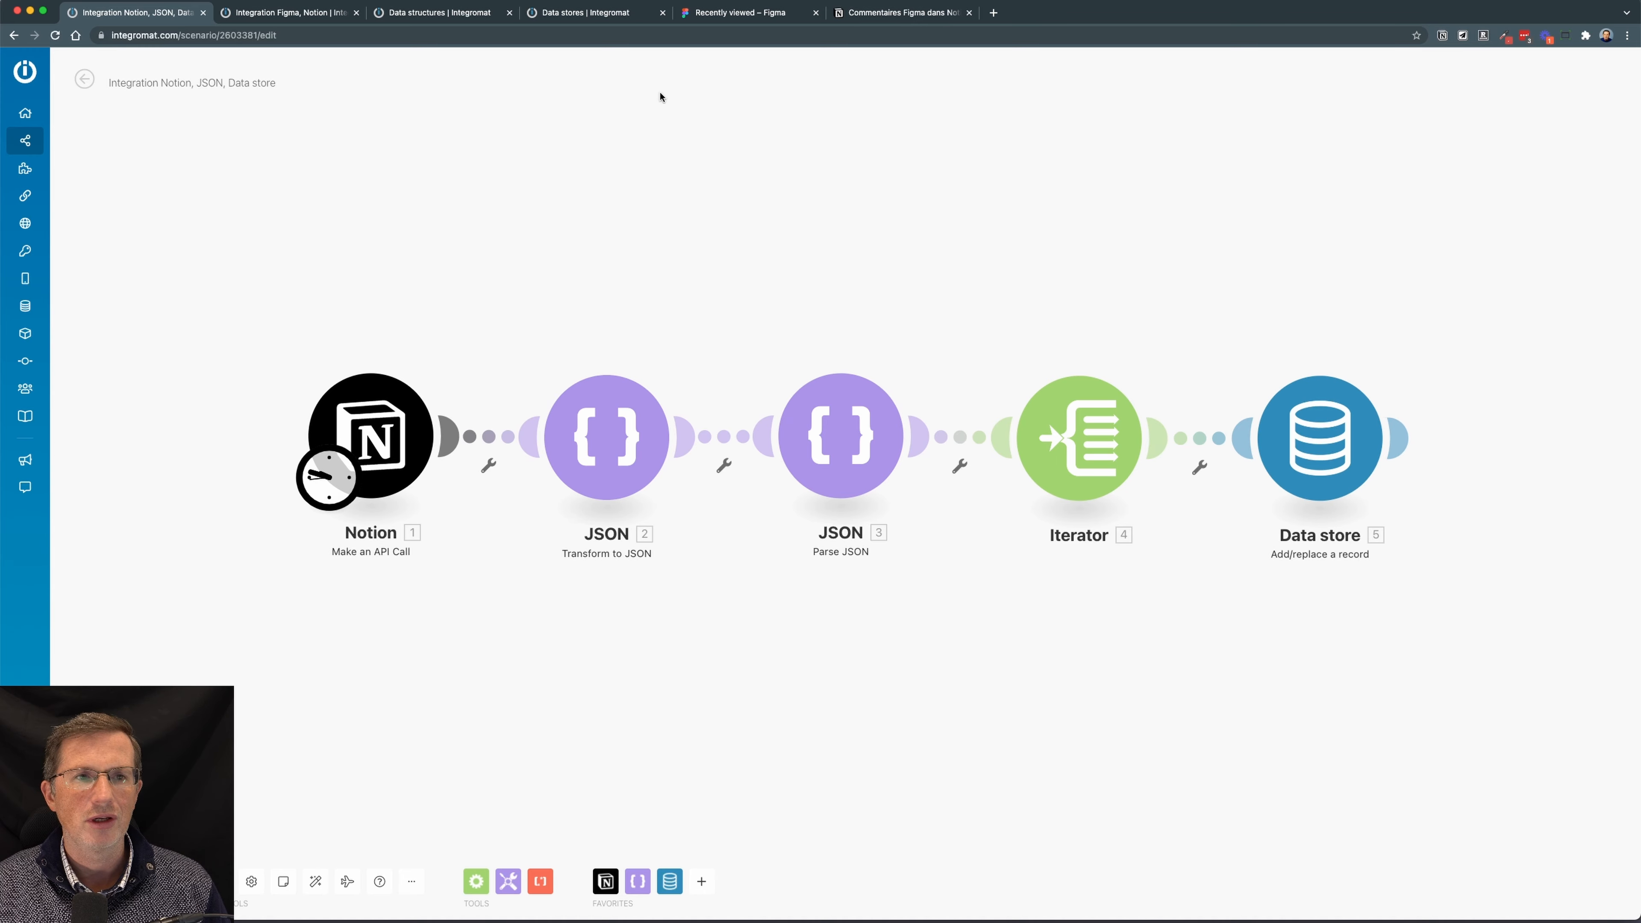
{"action": "left_click", "coordinate": [566, 14]}
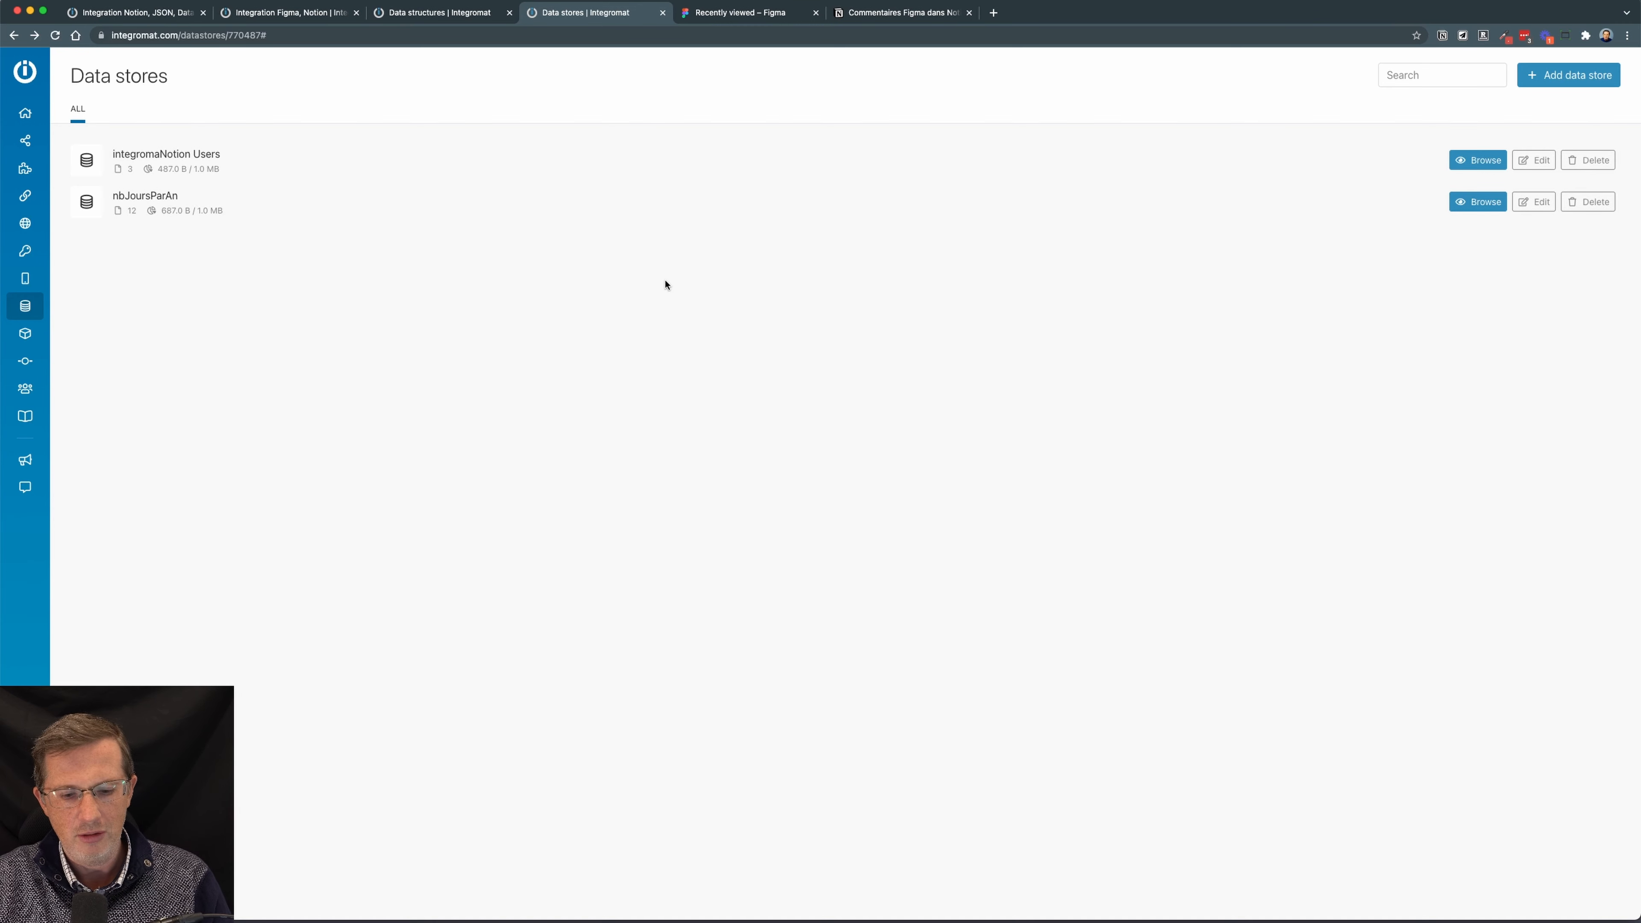
{"action": "key", "text": "super+plus"}
{"action": "key", "text": "super+plus"}
{"action": "key", "text": "super+plus"}
{"action": "key", "text": "super+plus"}
{"action": "key", "text": "super+plus"}
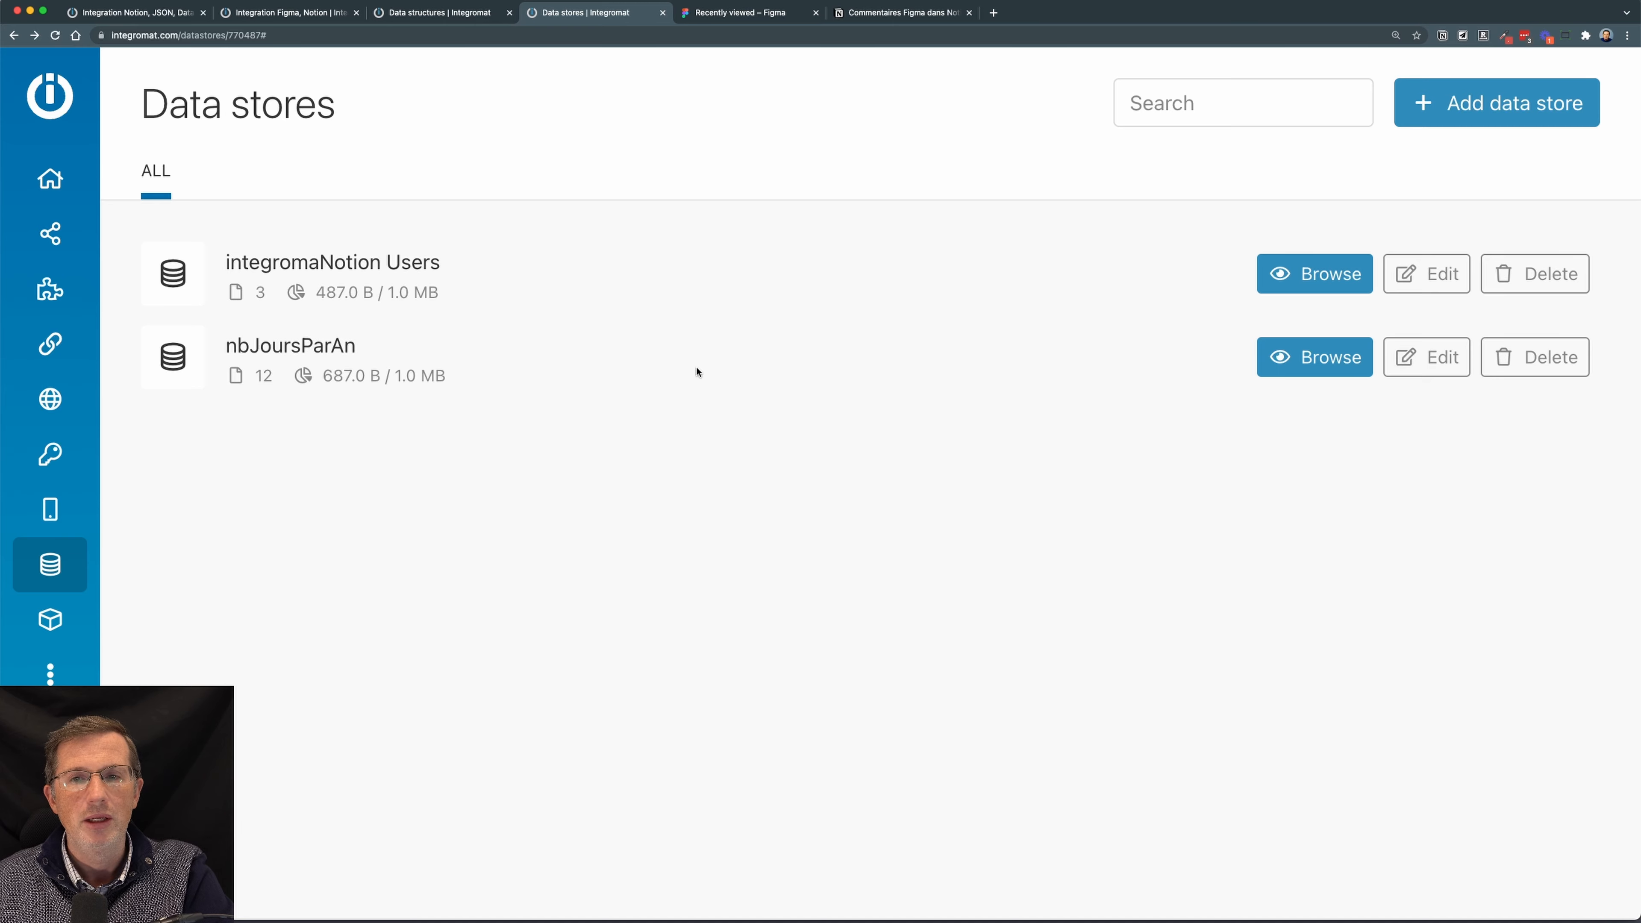
- Examine the module chain of the Integration Figma, Notion scenario and return to the data stores list
{"action": "left_click", "coordinate": [330, 7]}
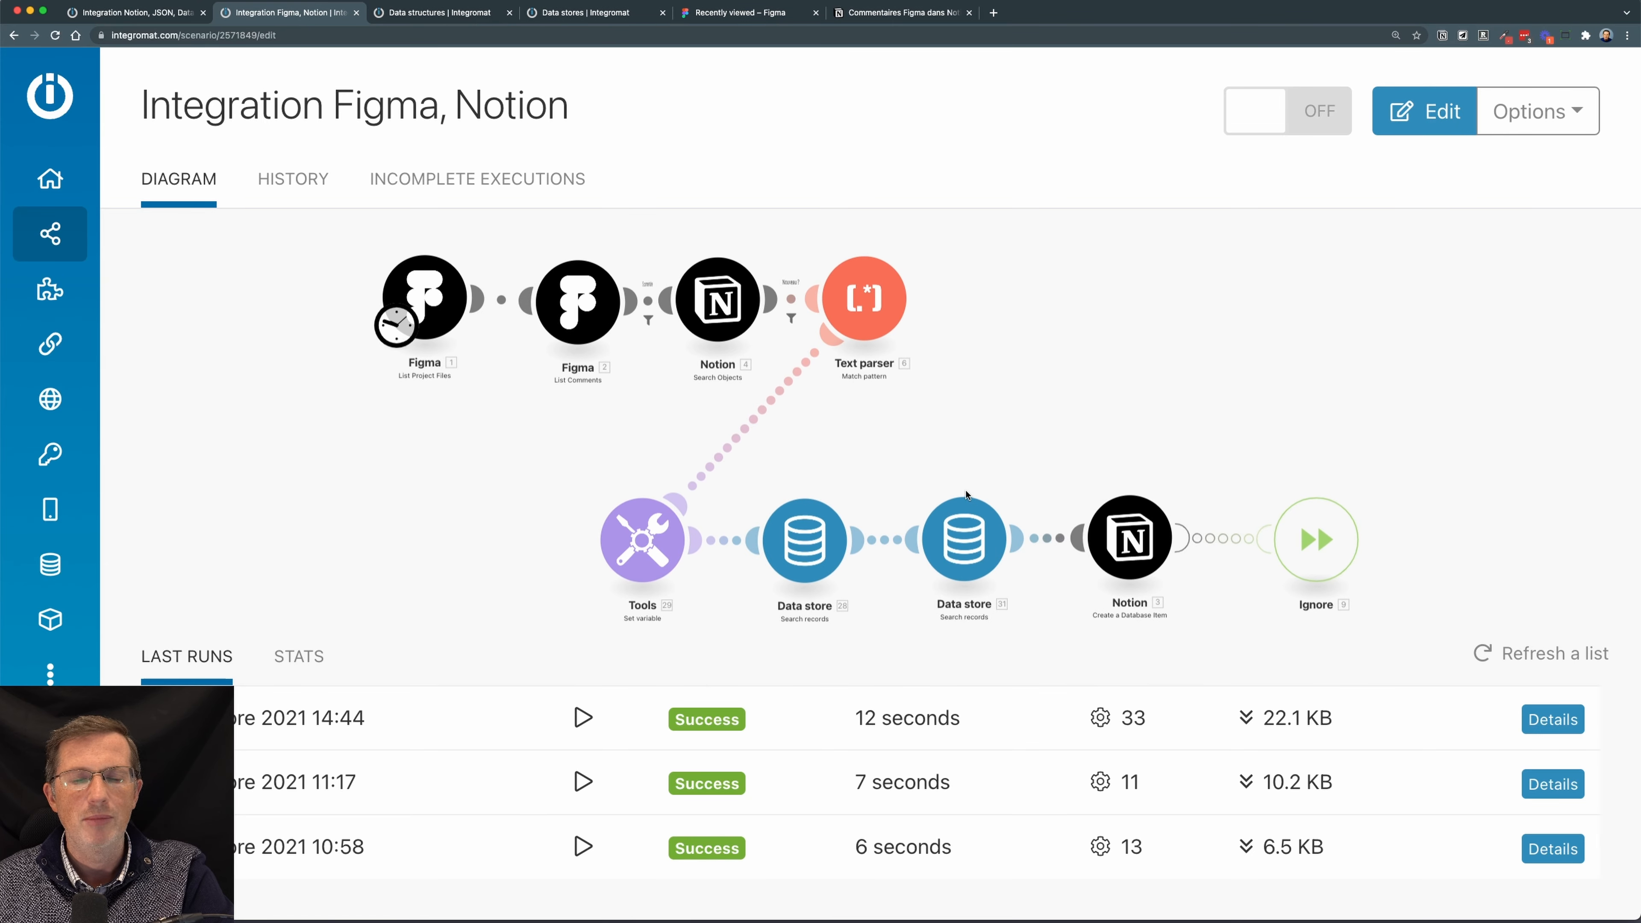
{"action": "key", "text": "super+equal"}
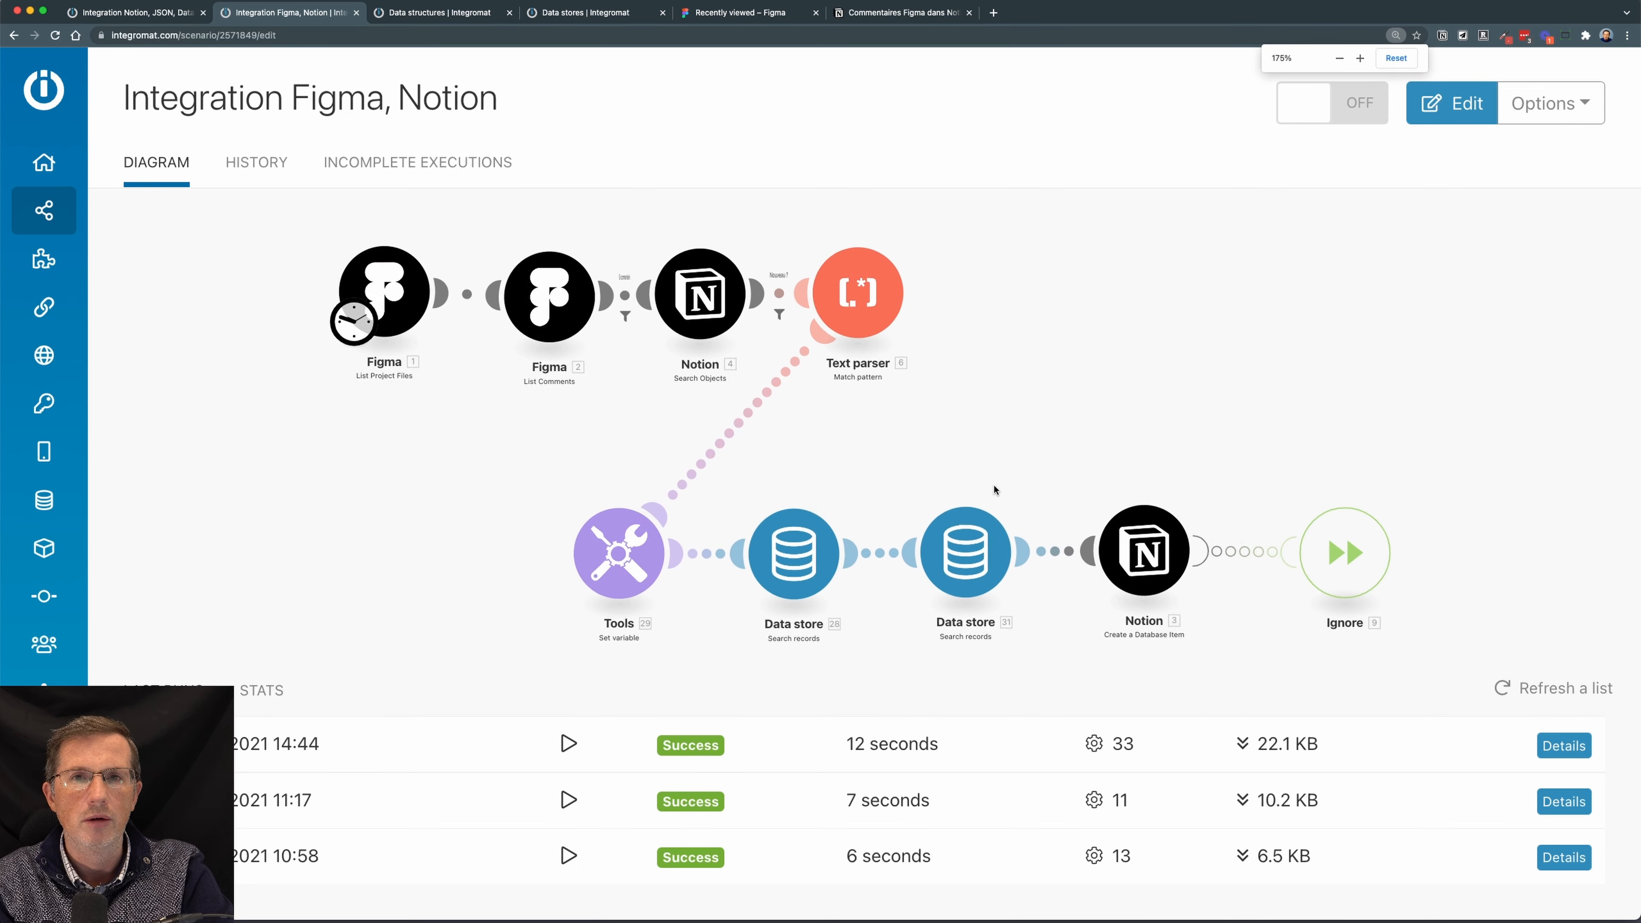
{"action": "key", "text": "super+equal"}
{"action": "key", "text": "super+minus"}
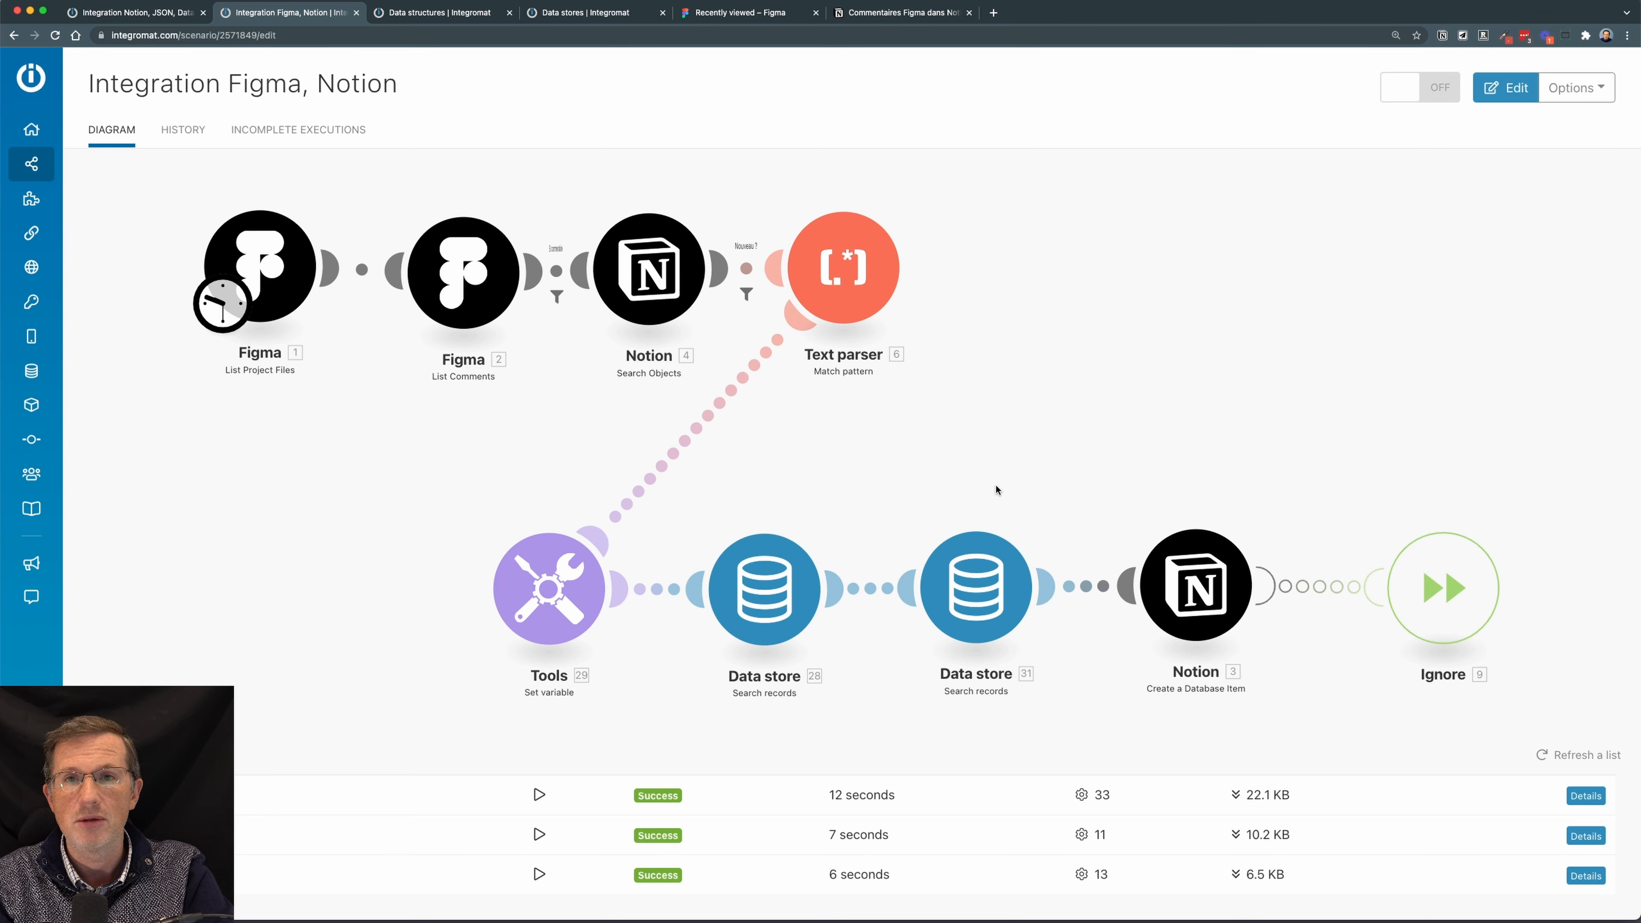
{"action": "left_click", "coordinate": [573, 14]}
{"action": "key", "text": "super+equal"}
{"action": "key", "text": "super+equal"}
{"action": "key", "text": "super+equal"}
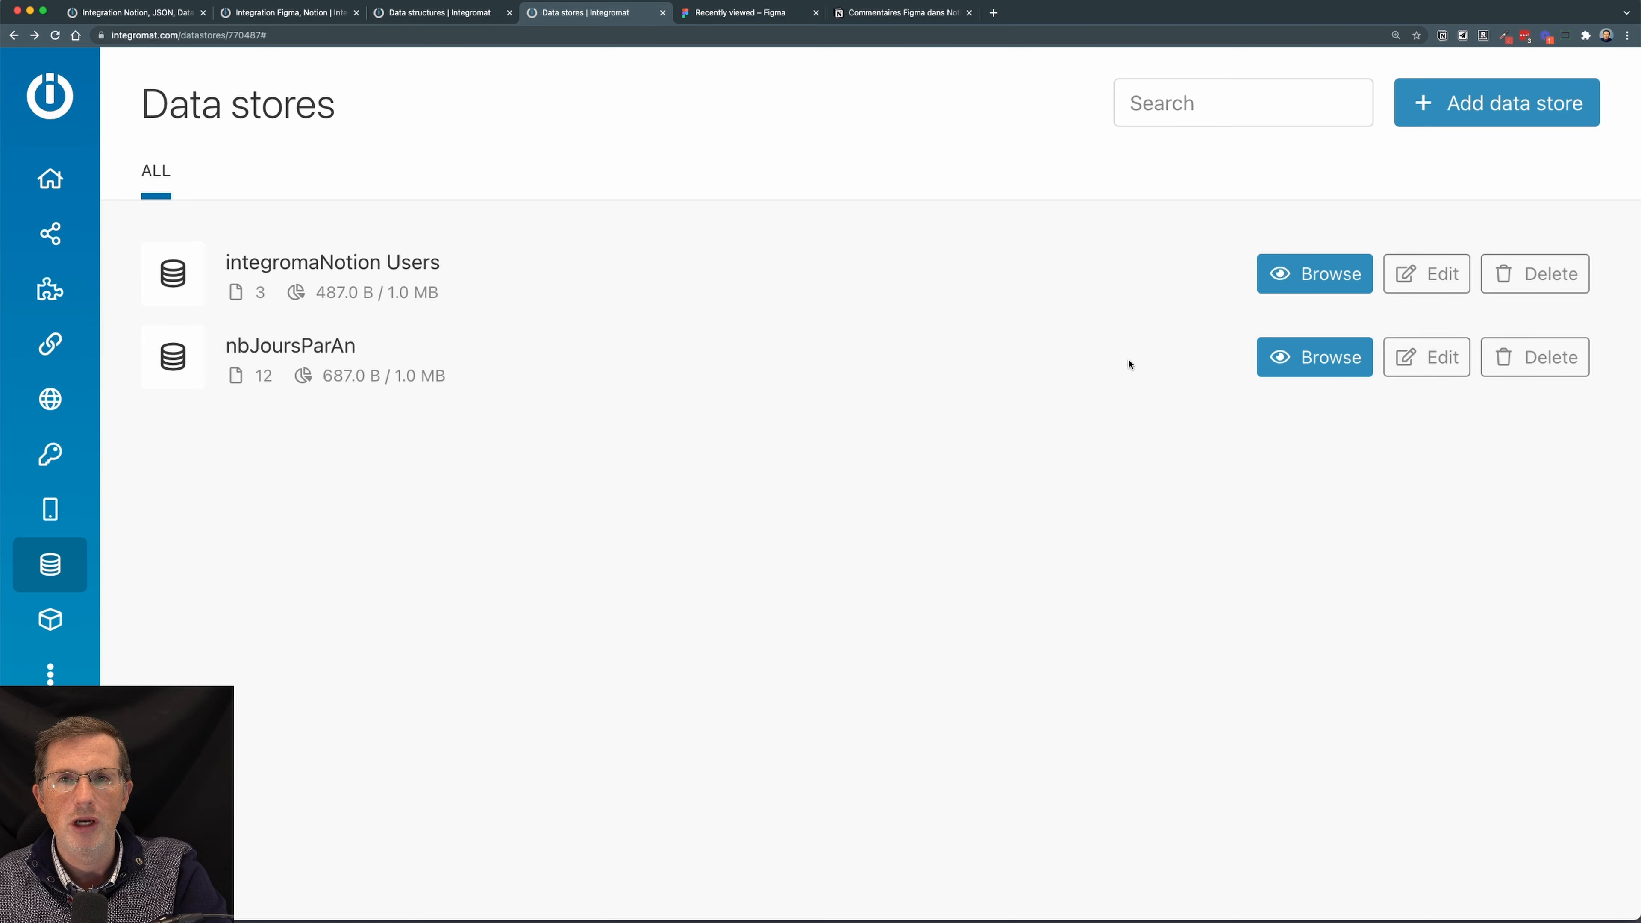
- Review the schedule settings of the Integration Notion, JSON, Data store scenario, including the Days of the week run option
{"action": "left_click", "coordinate": [145, 14]}
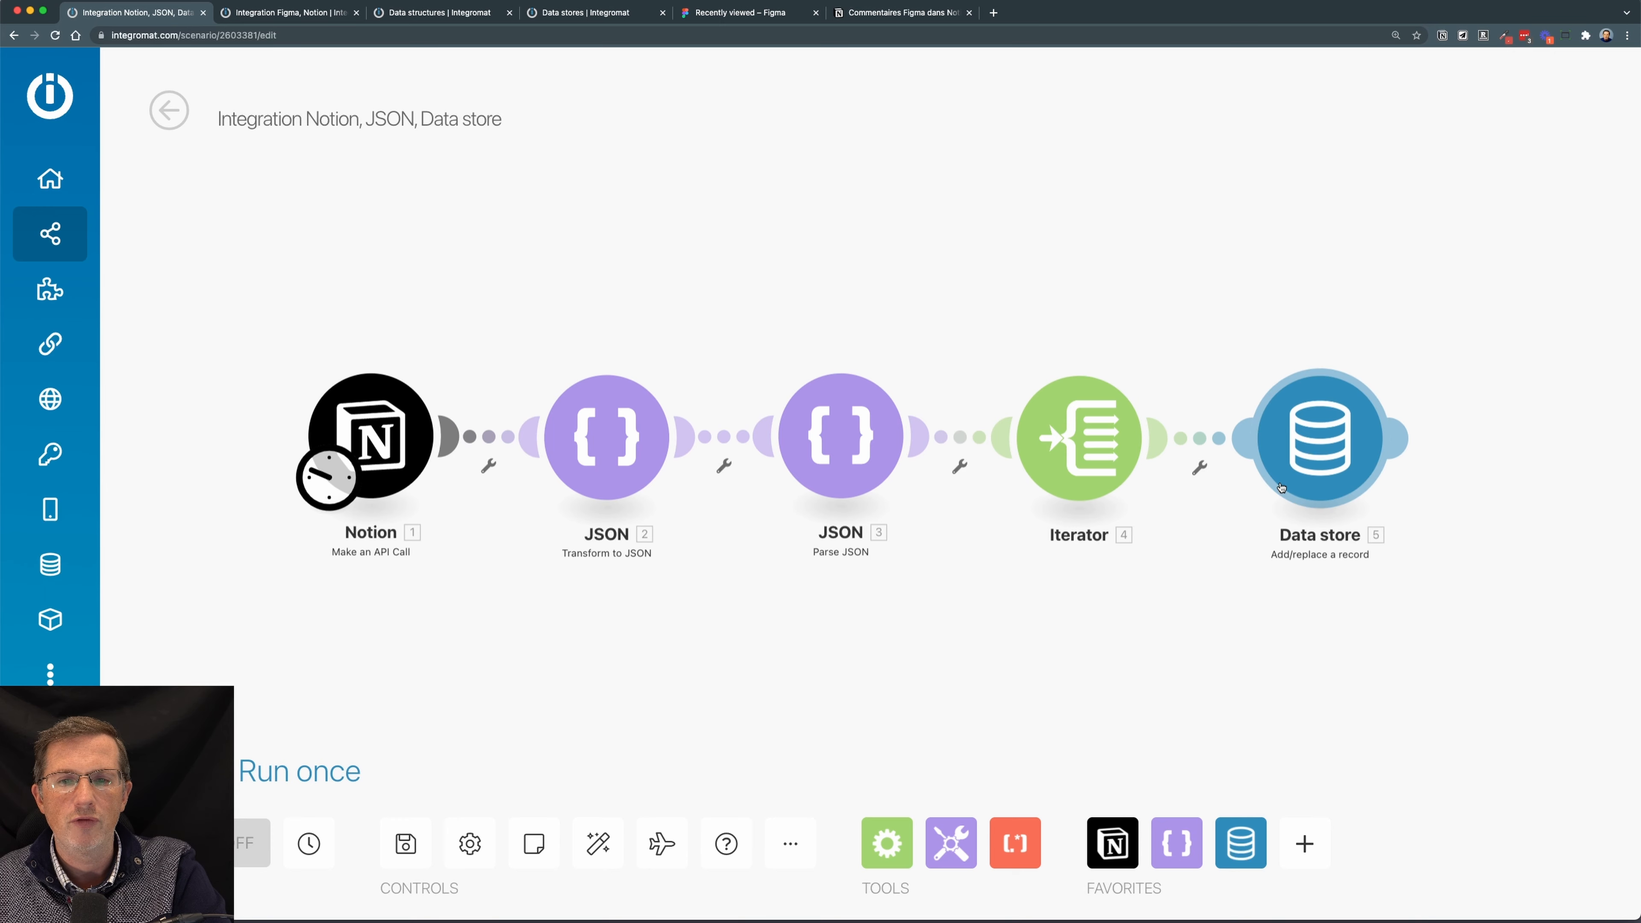
{"action": "left_click", "coordinate": [329, 476]}
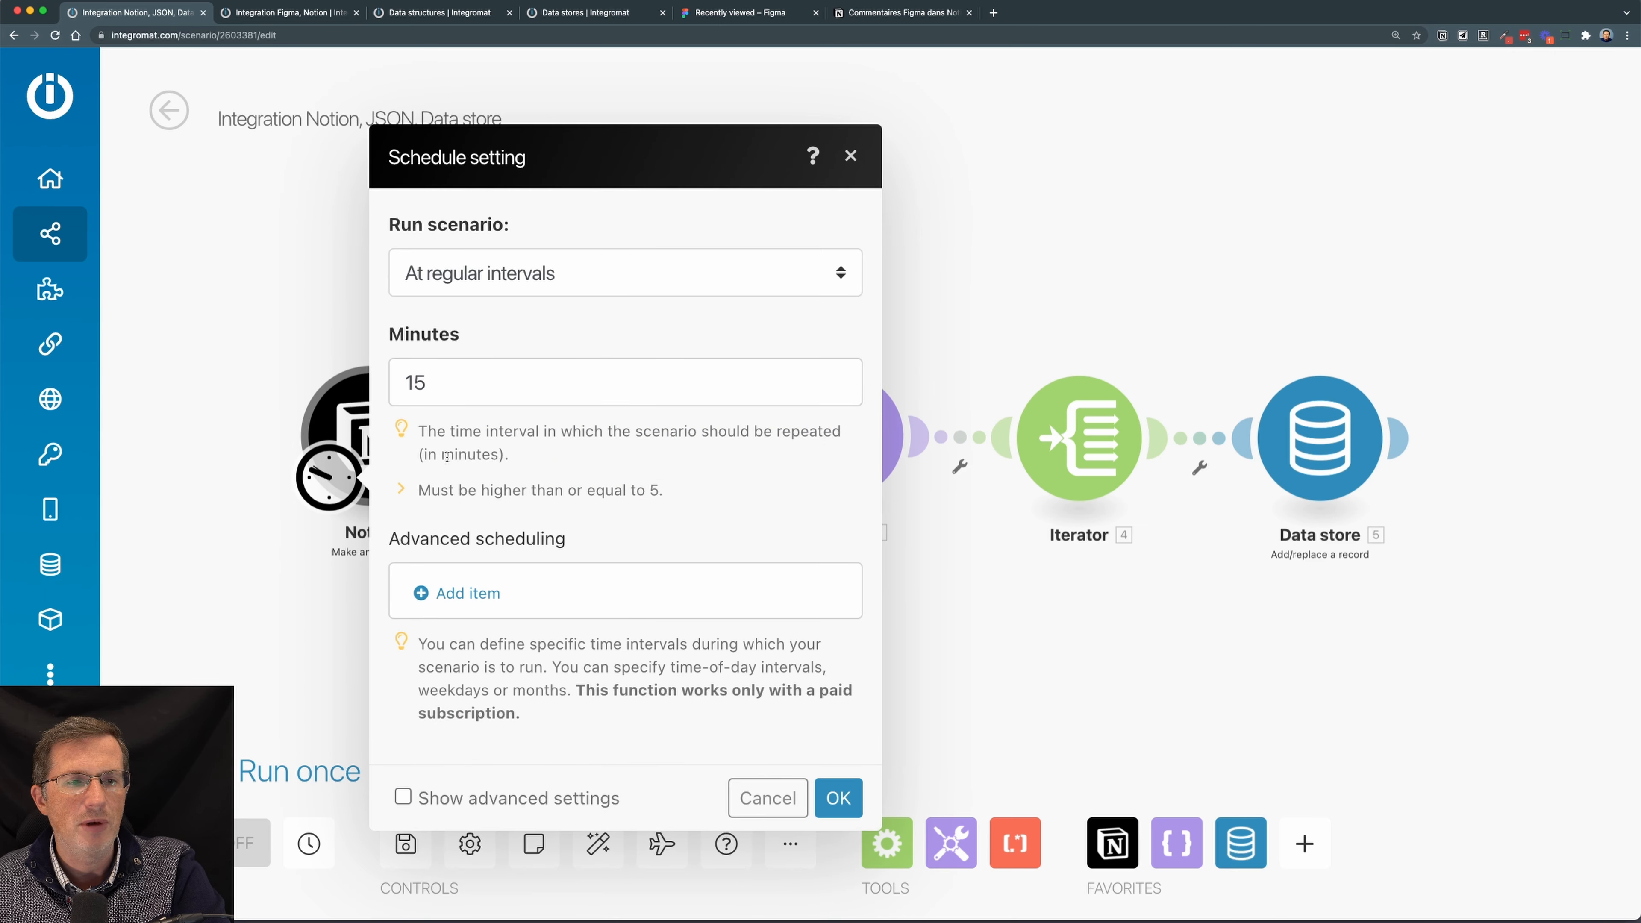
{"action": "left_click", "coordinate": [534, 286]}
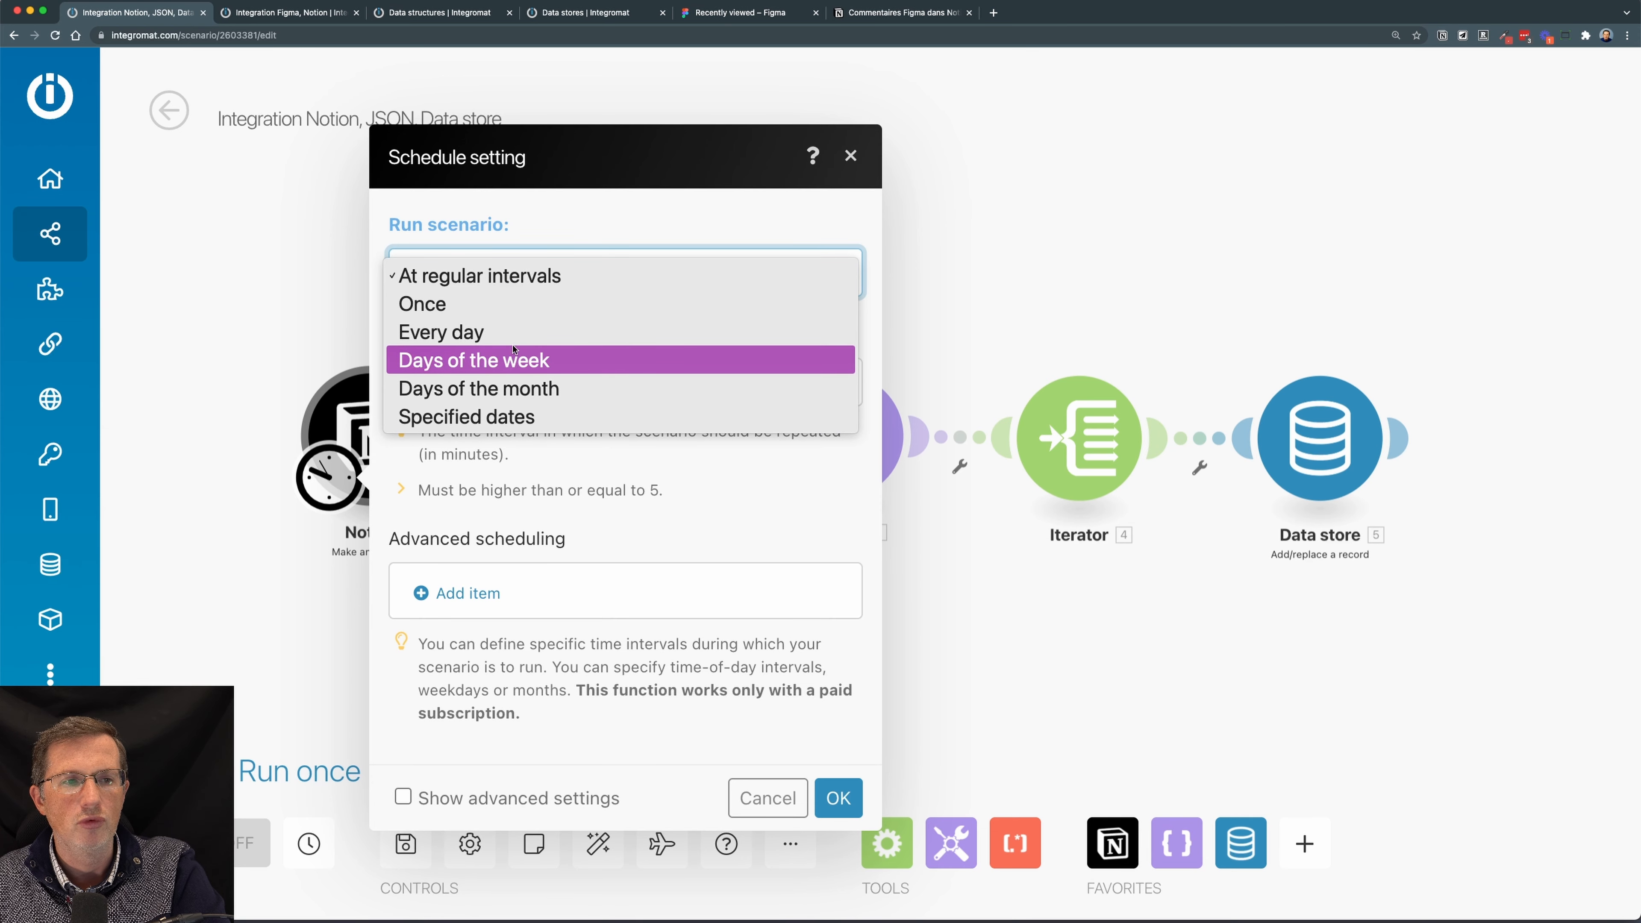
{"action": "left_click", "coordinate": [515, 361]}
{"action": "left_click", "coordinate": [491, 355]}
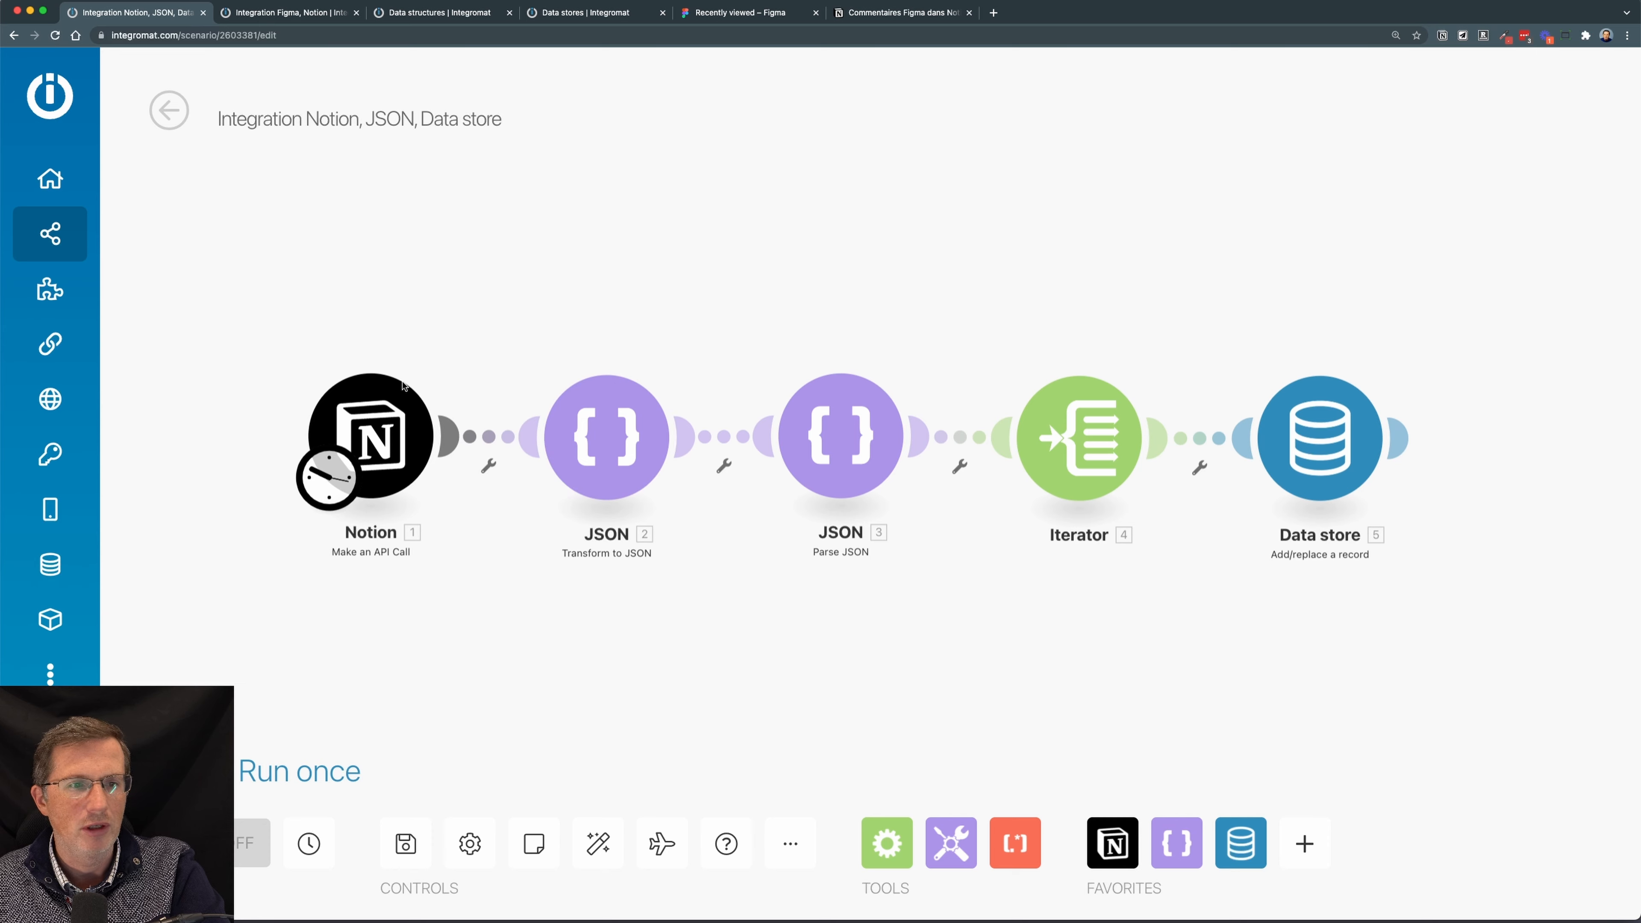
- Review the URL, method and headers configured in the Notion Make an API Call module, and accept its settings
{"action": "left_click", "coordinate": [389, 422]}
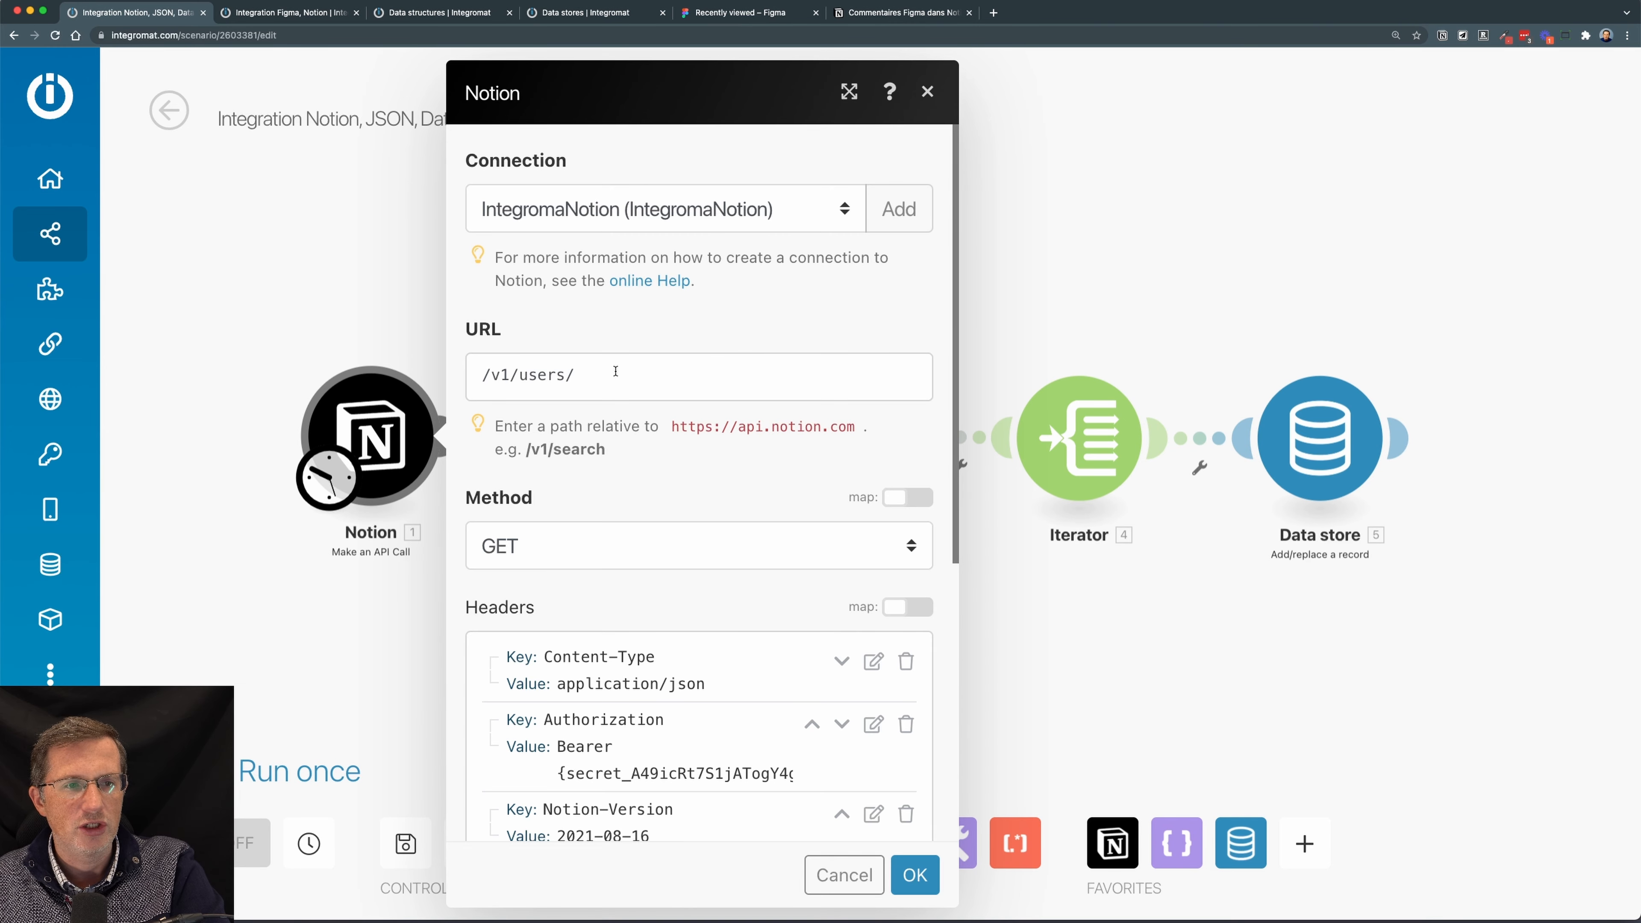
{"action": "triple_click", "coordinate": [521, 392]}
{"action": "left_click", "coordinate": [669, 322]}
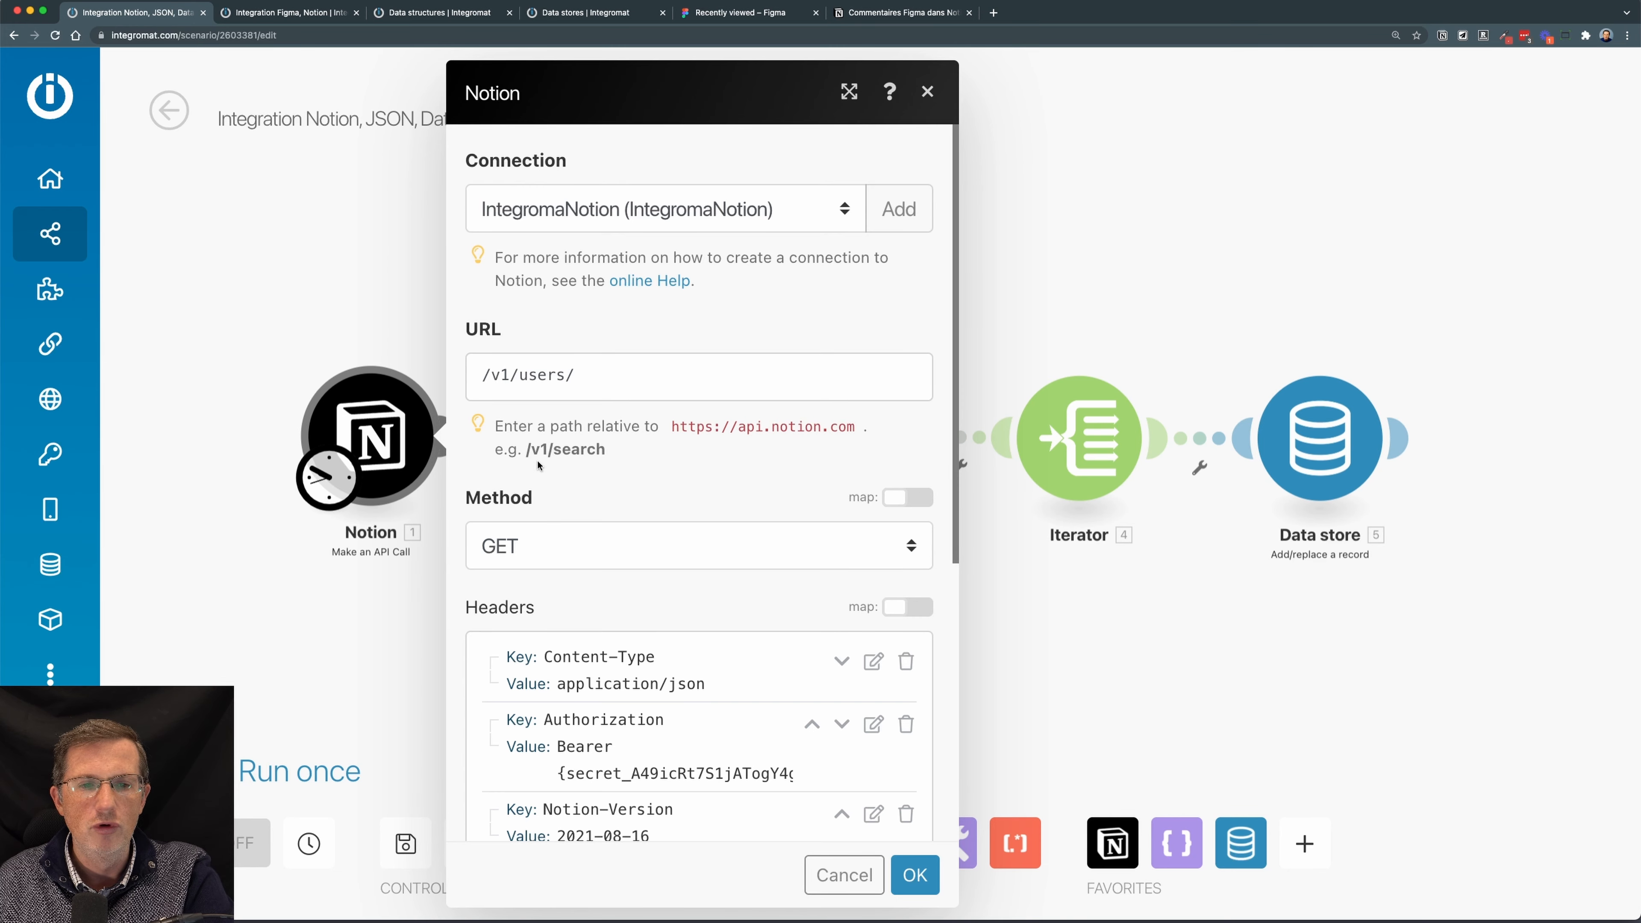
{"action": "scroll", "coordinate": [540, 467], "scroll_direction": "down", "scroll_amount": 2}
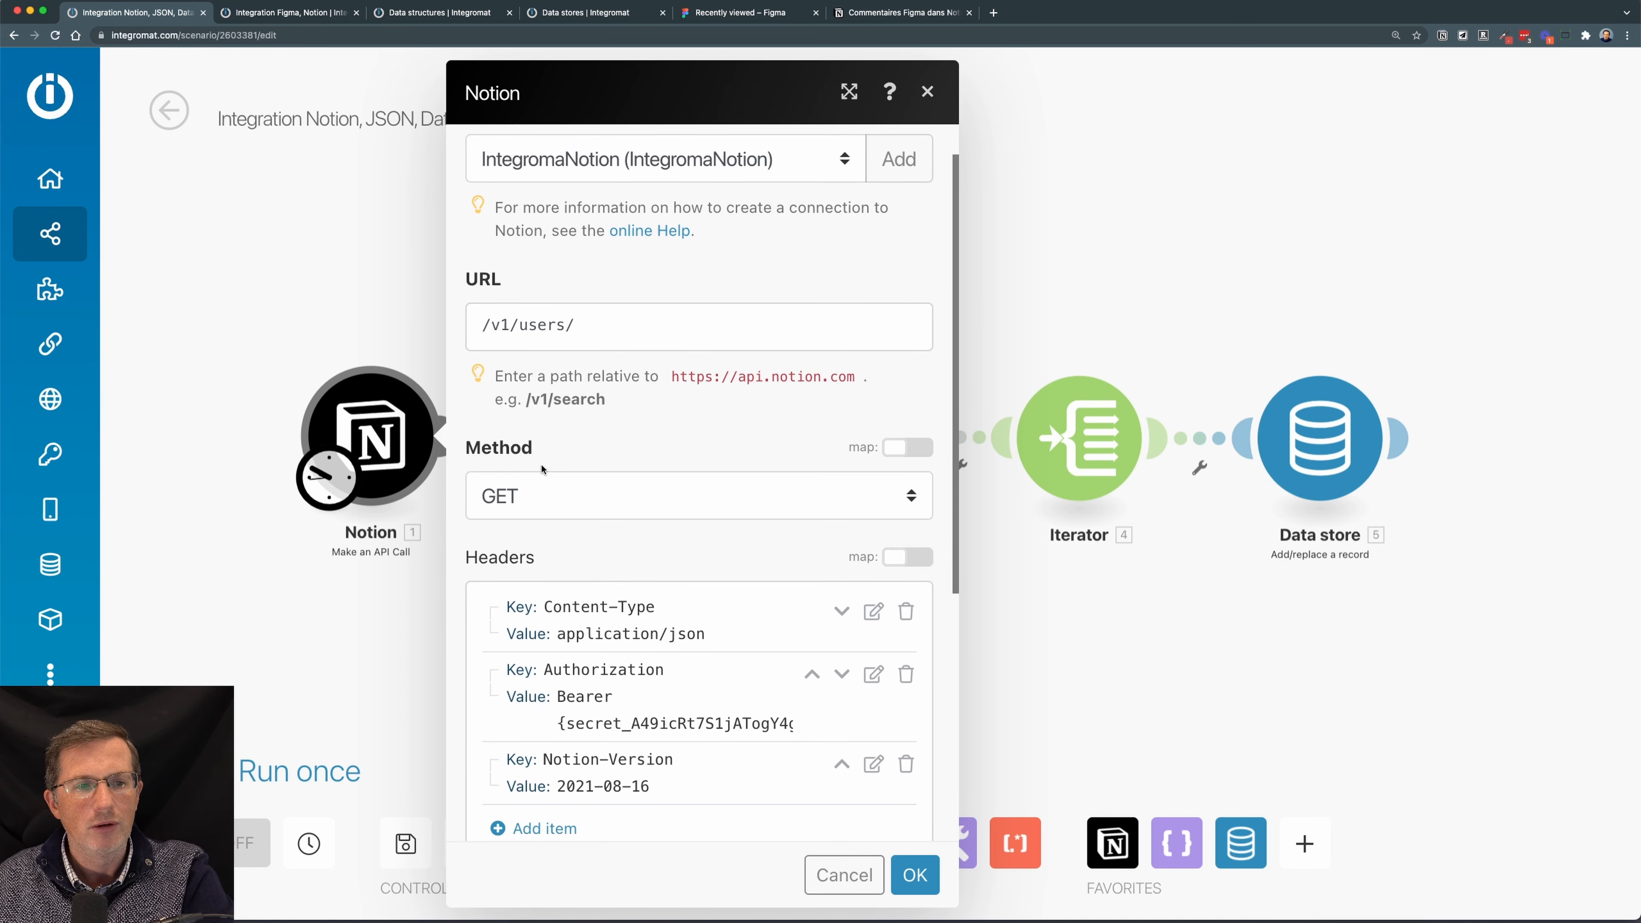
{"action": "scroll", "coordinate": [542, 467], "scroll_direction": "down", "scroll_amount": 4}
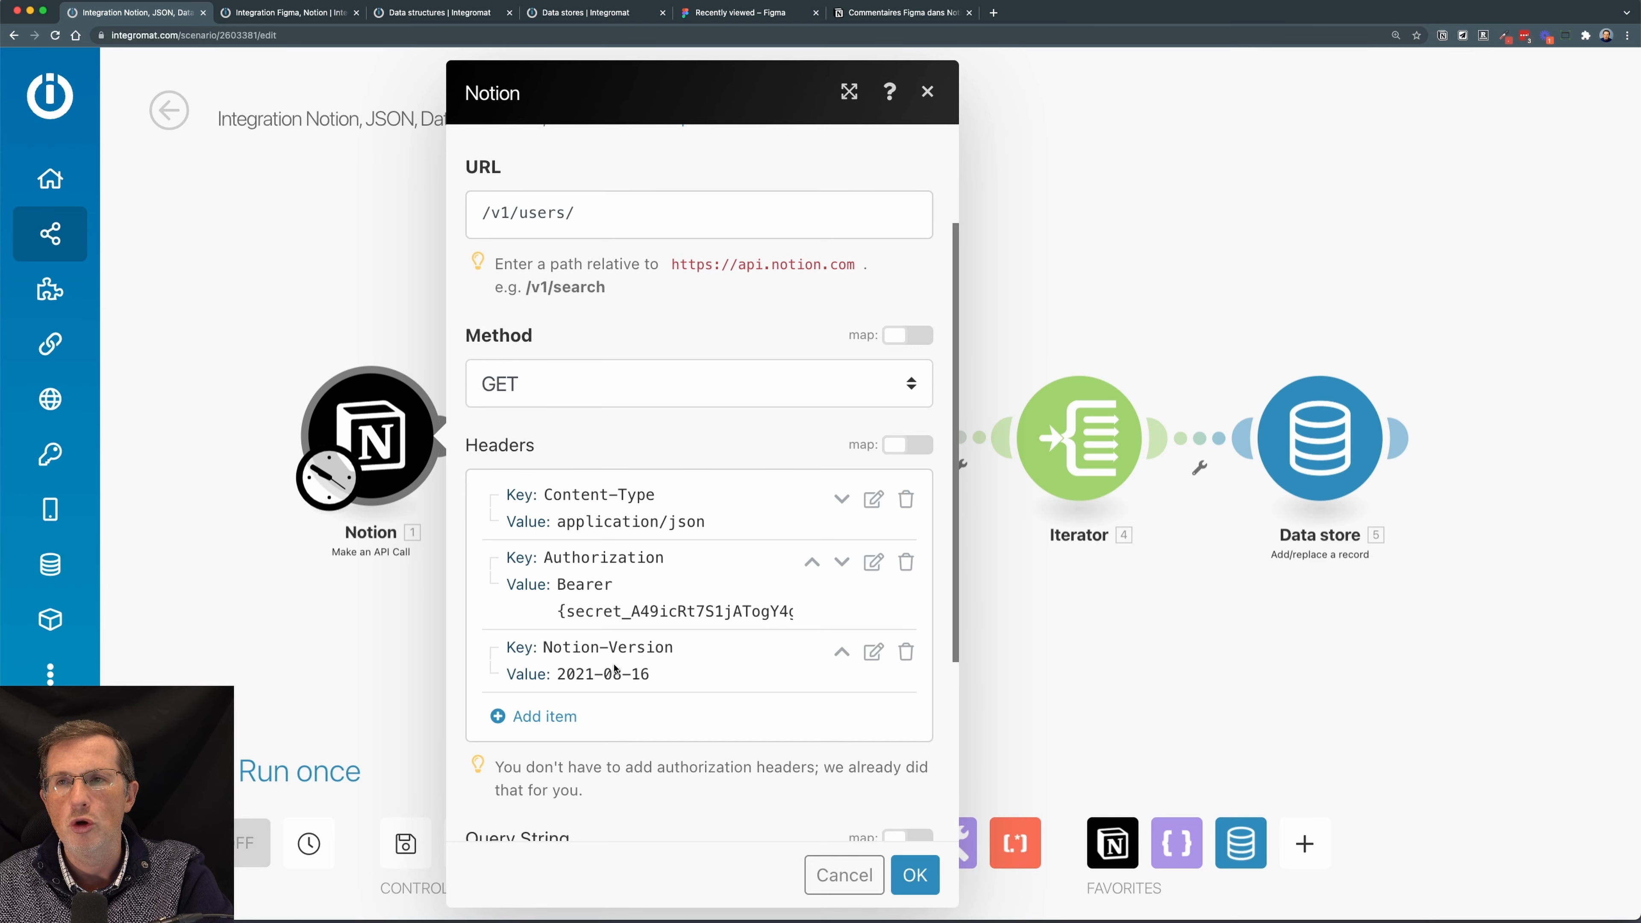
{"action": "scroll", "coordinate": [659, 359], "scroll_direction": "up", "scroll_amount": 2}
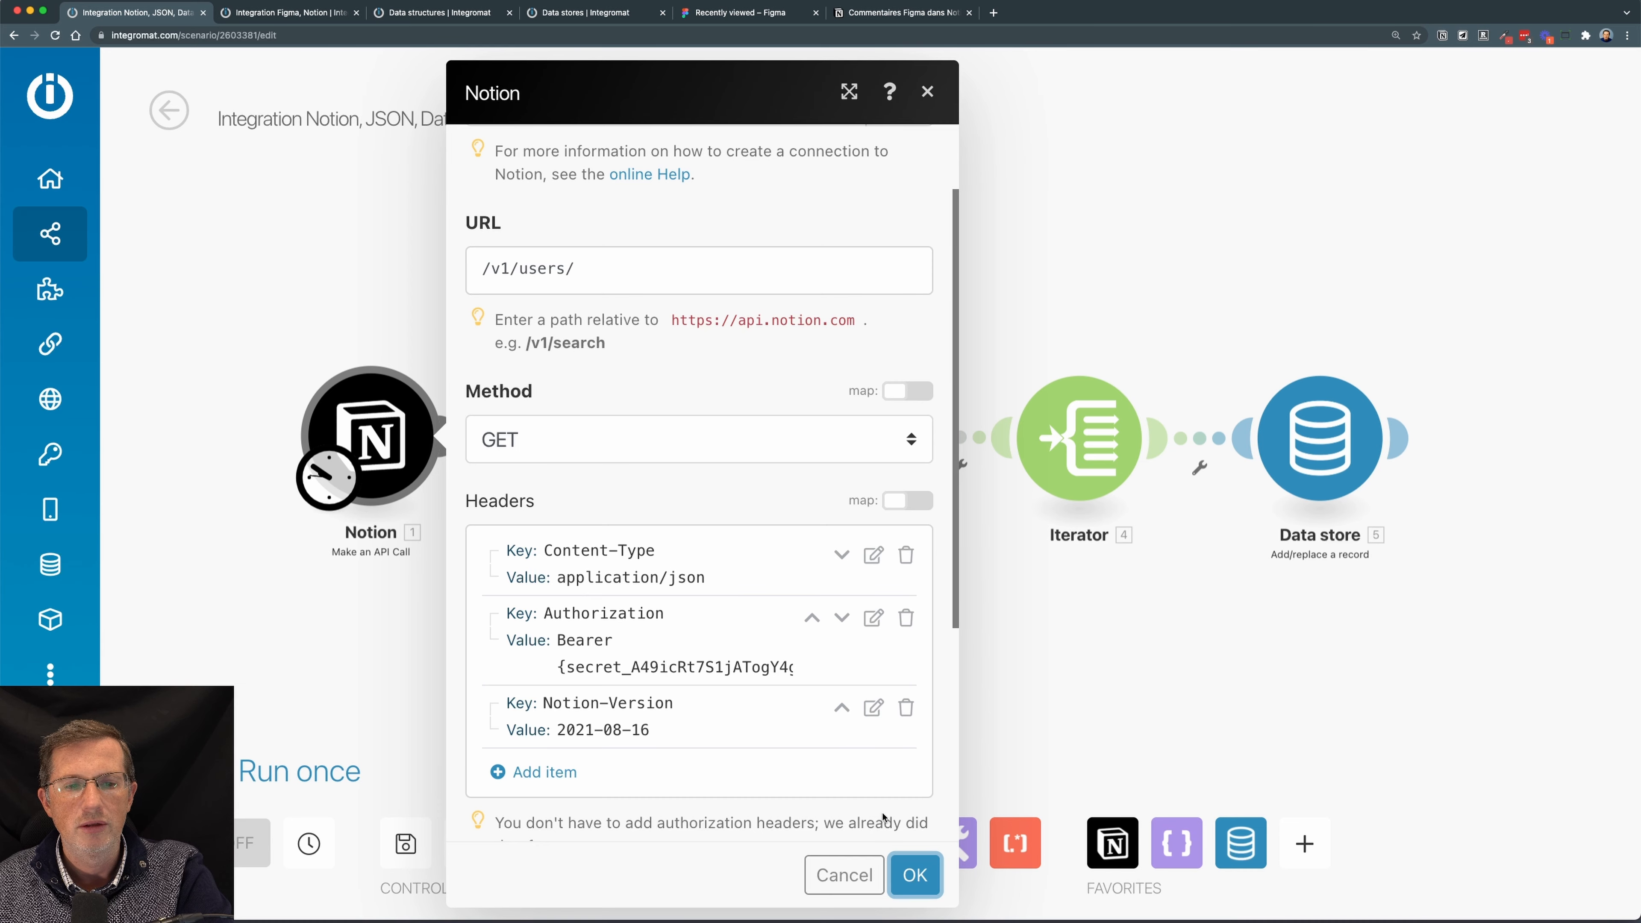
{"action": "left_click", "coordinate": [915, 875]}
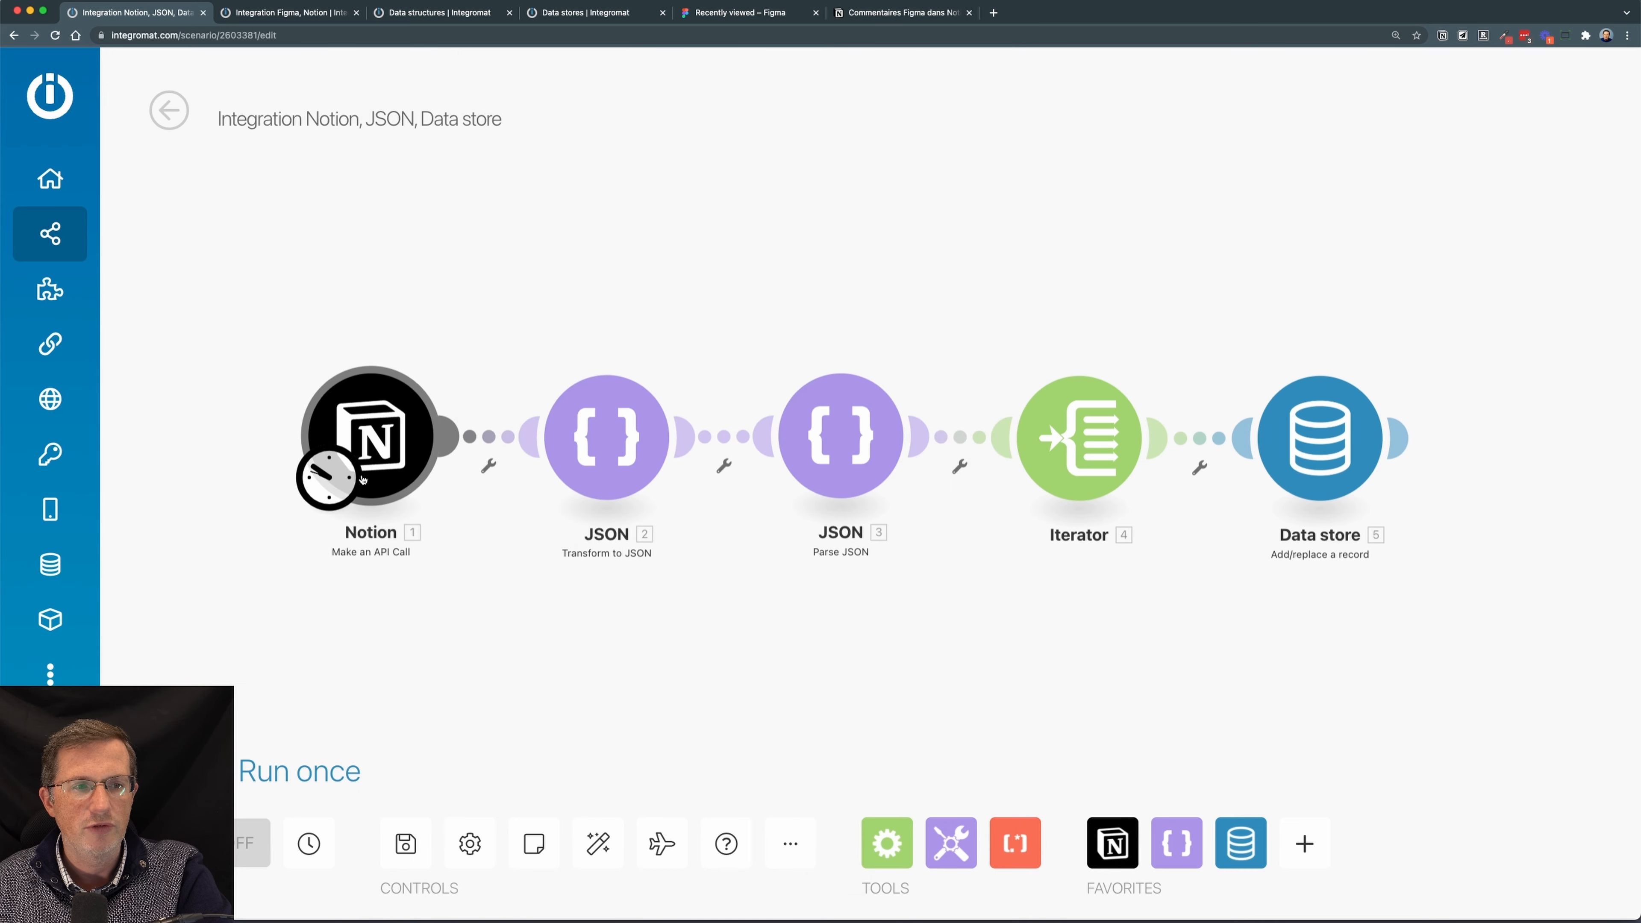
- Run only the Notion Make an API Call module and open its execution details
{"action": "right_click", "coordinate": [390, 388]}
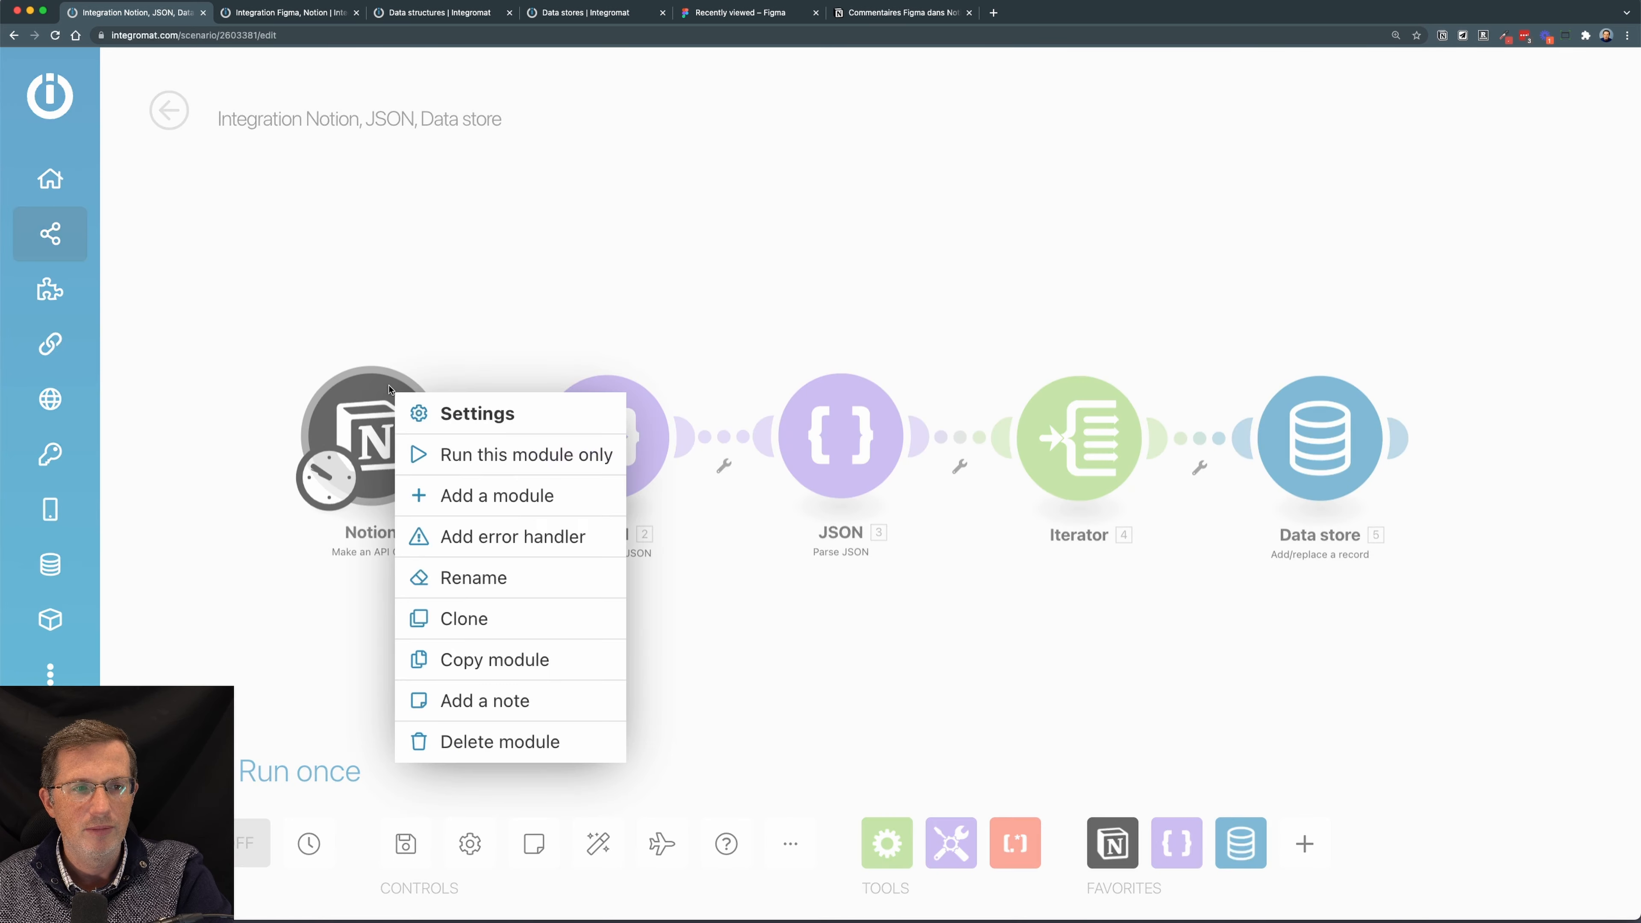
{"action": "left_click", "coordinate": [530, 465]}
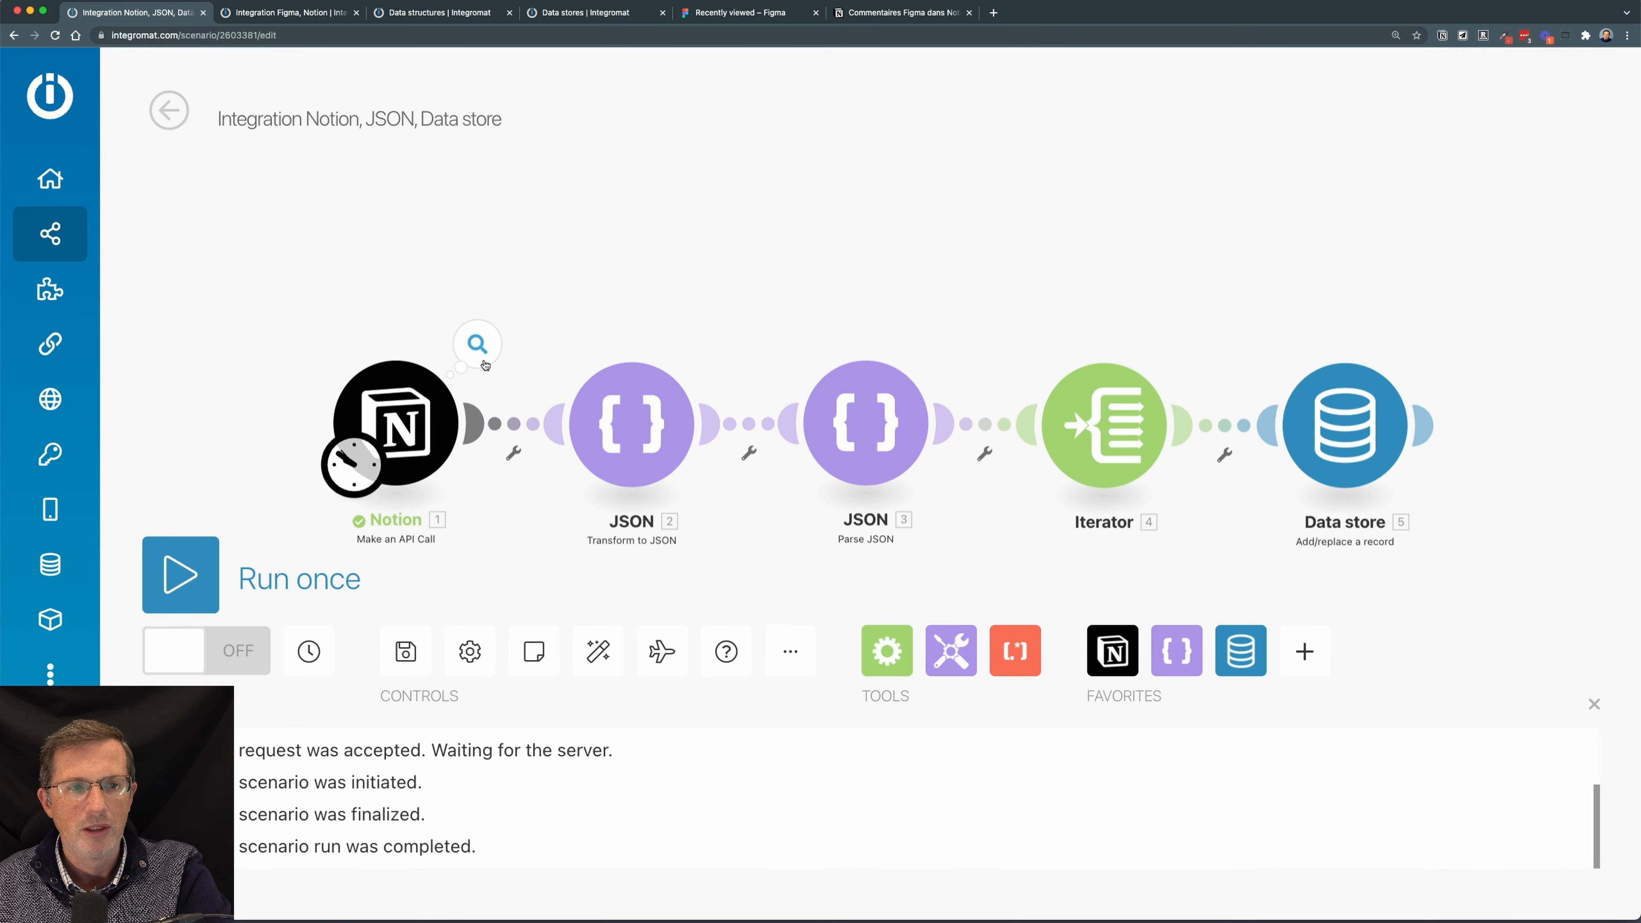
{"action": "left_click", "coordinate": [485, 366]}
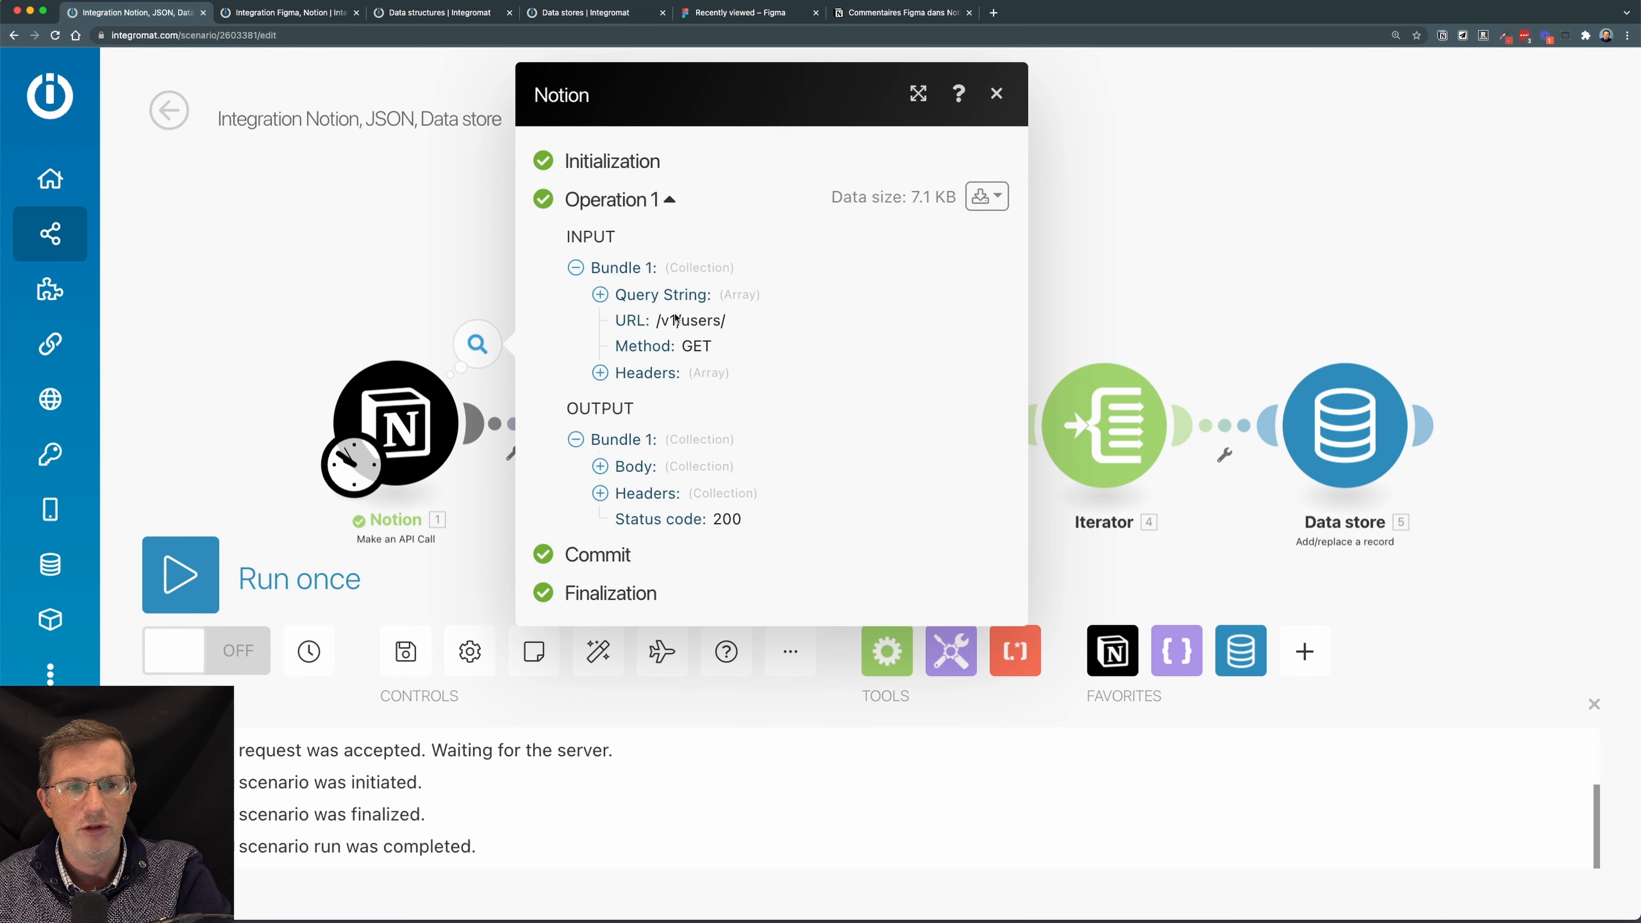
- Inspect the first entry in the output body's results, including its nested person details
{"action": "left_click", "coordinate": [599, 467]}
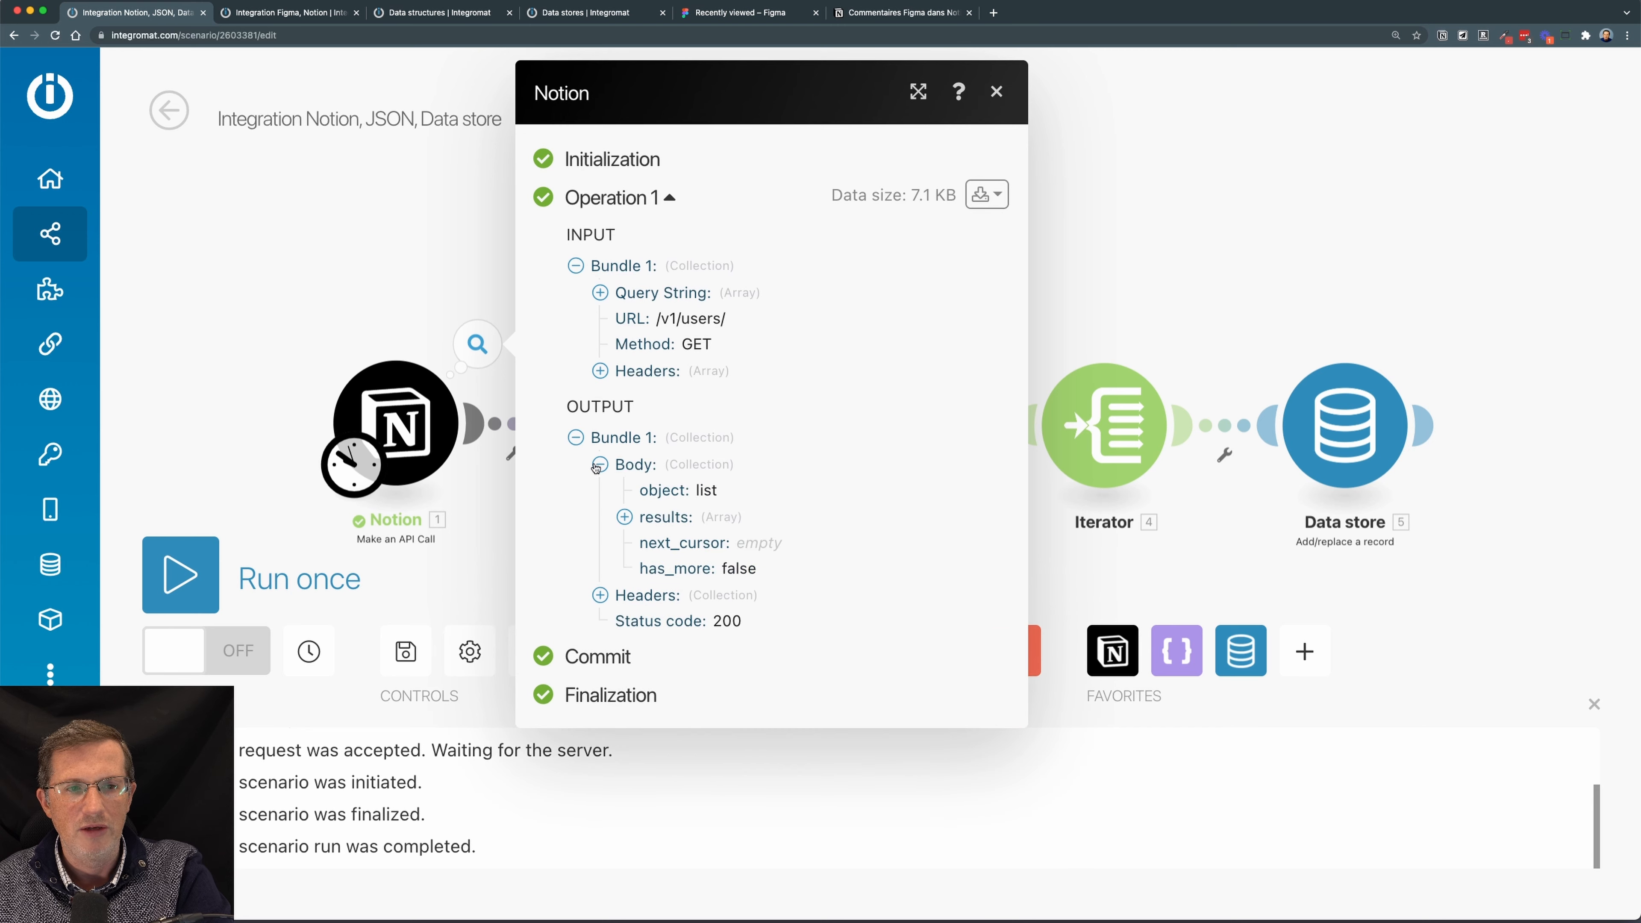
{"action": "left_click", "coordinate": [624, 516]}
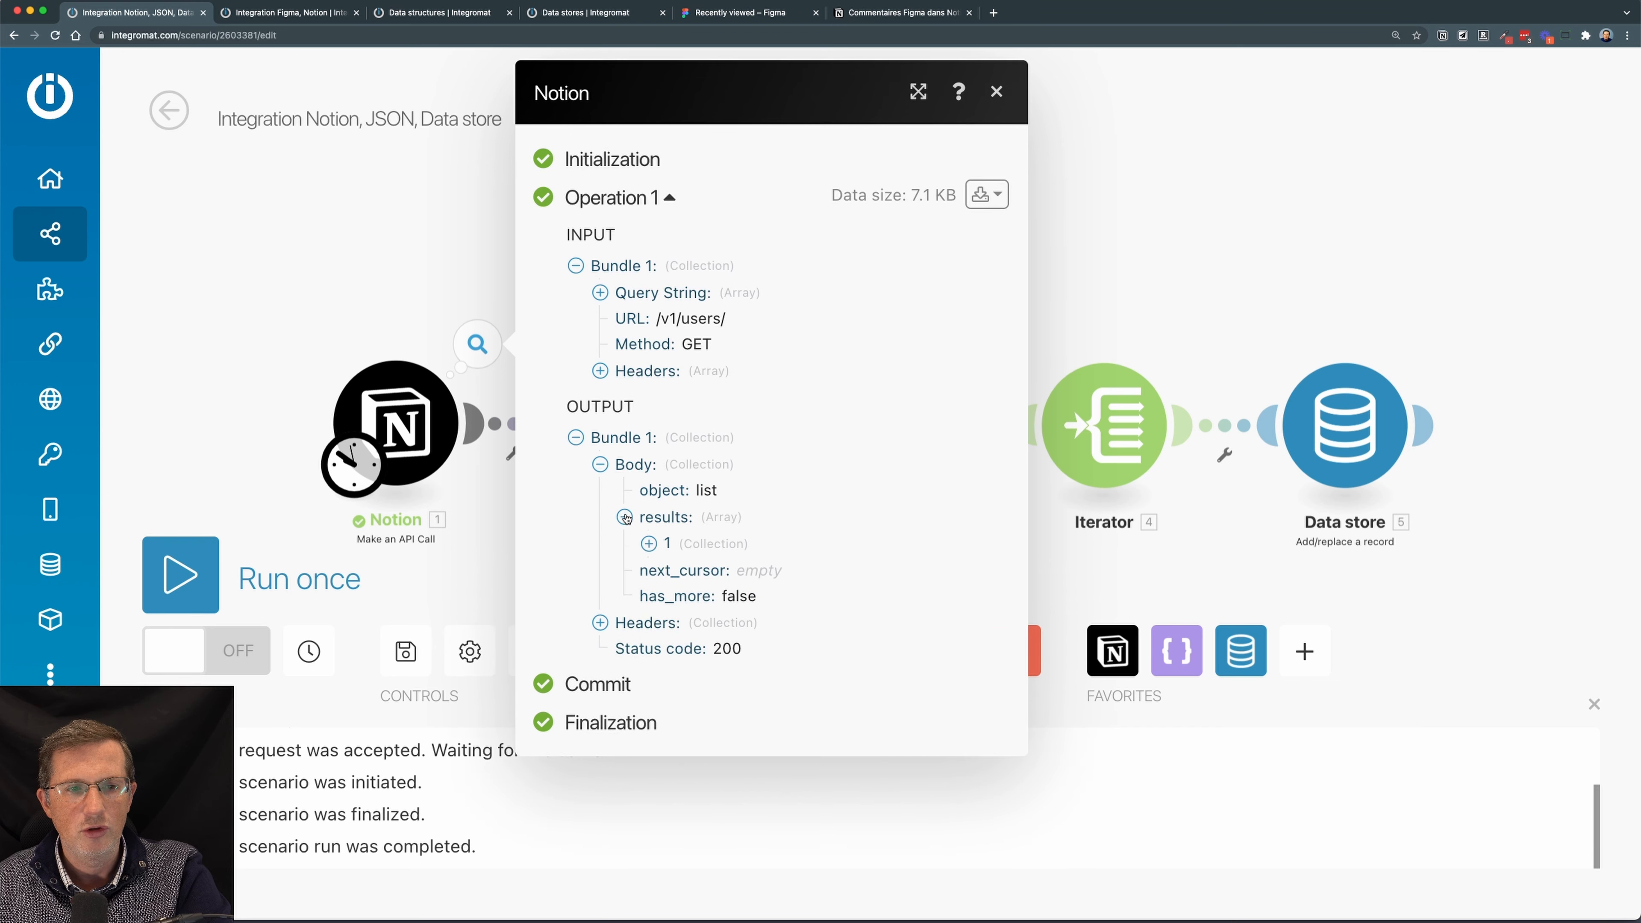
{"action": "left_click", "coordinate": [648, 544]}
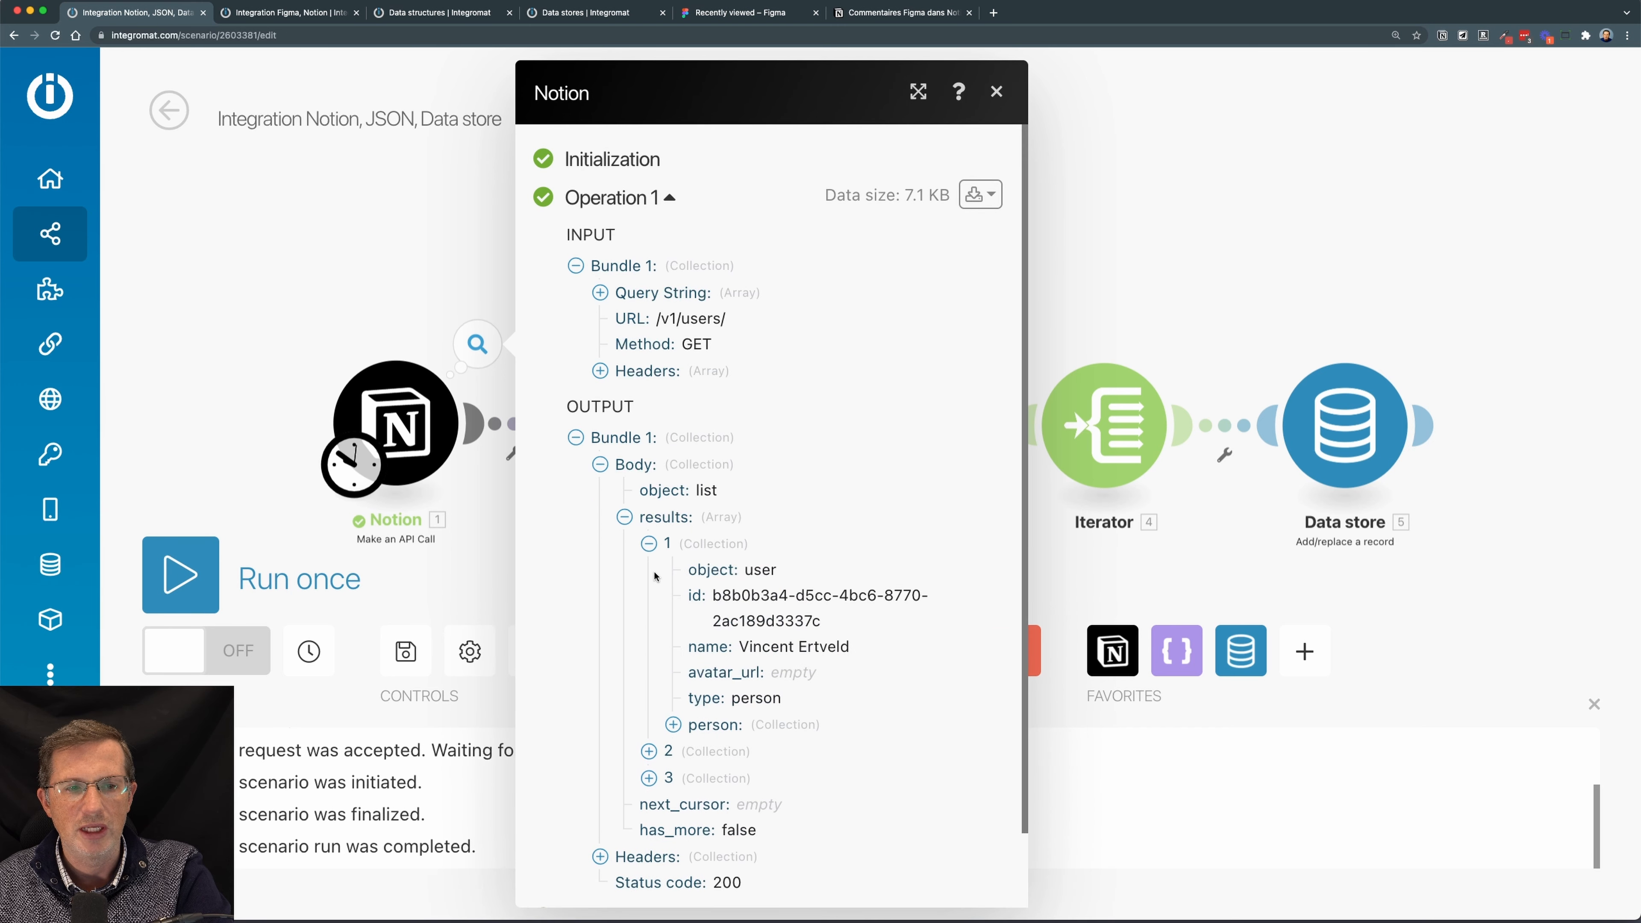
{"action": "left_click", "coordinate": [673, 725]}
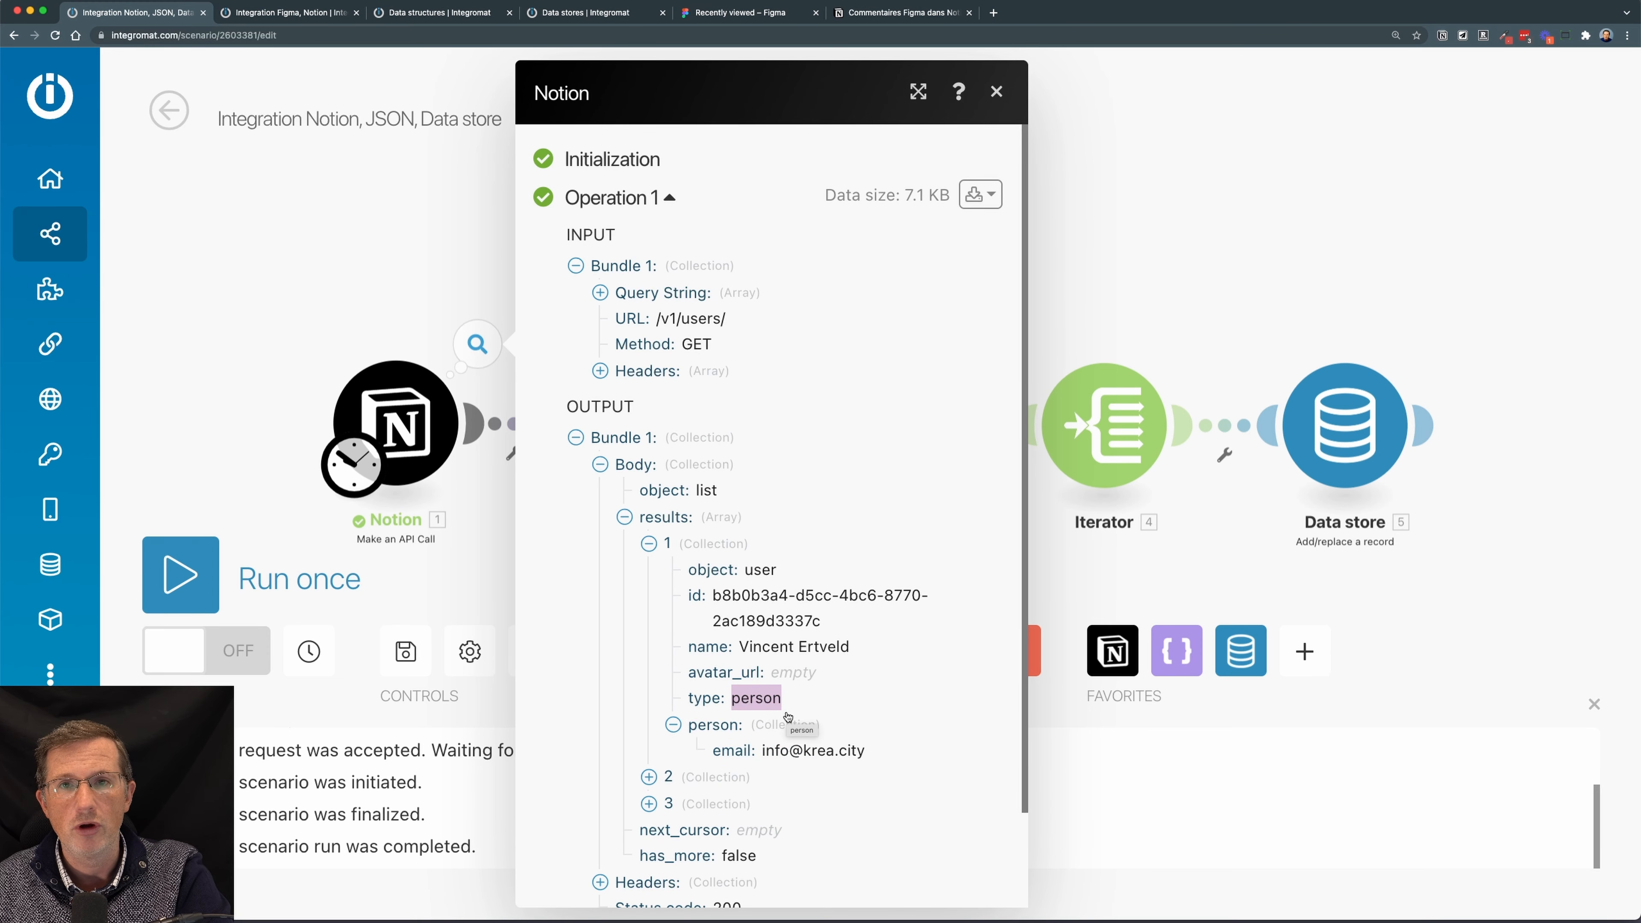
{"action": "left_click", "coordinate": [649, 544]}
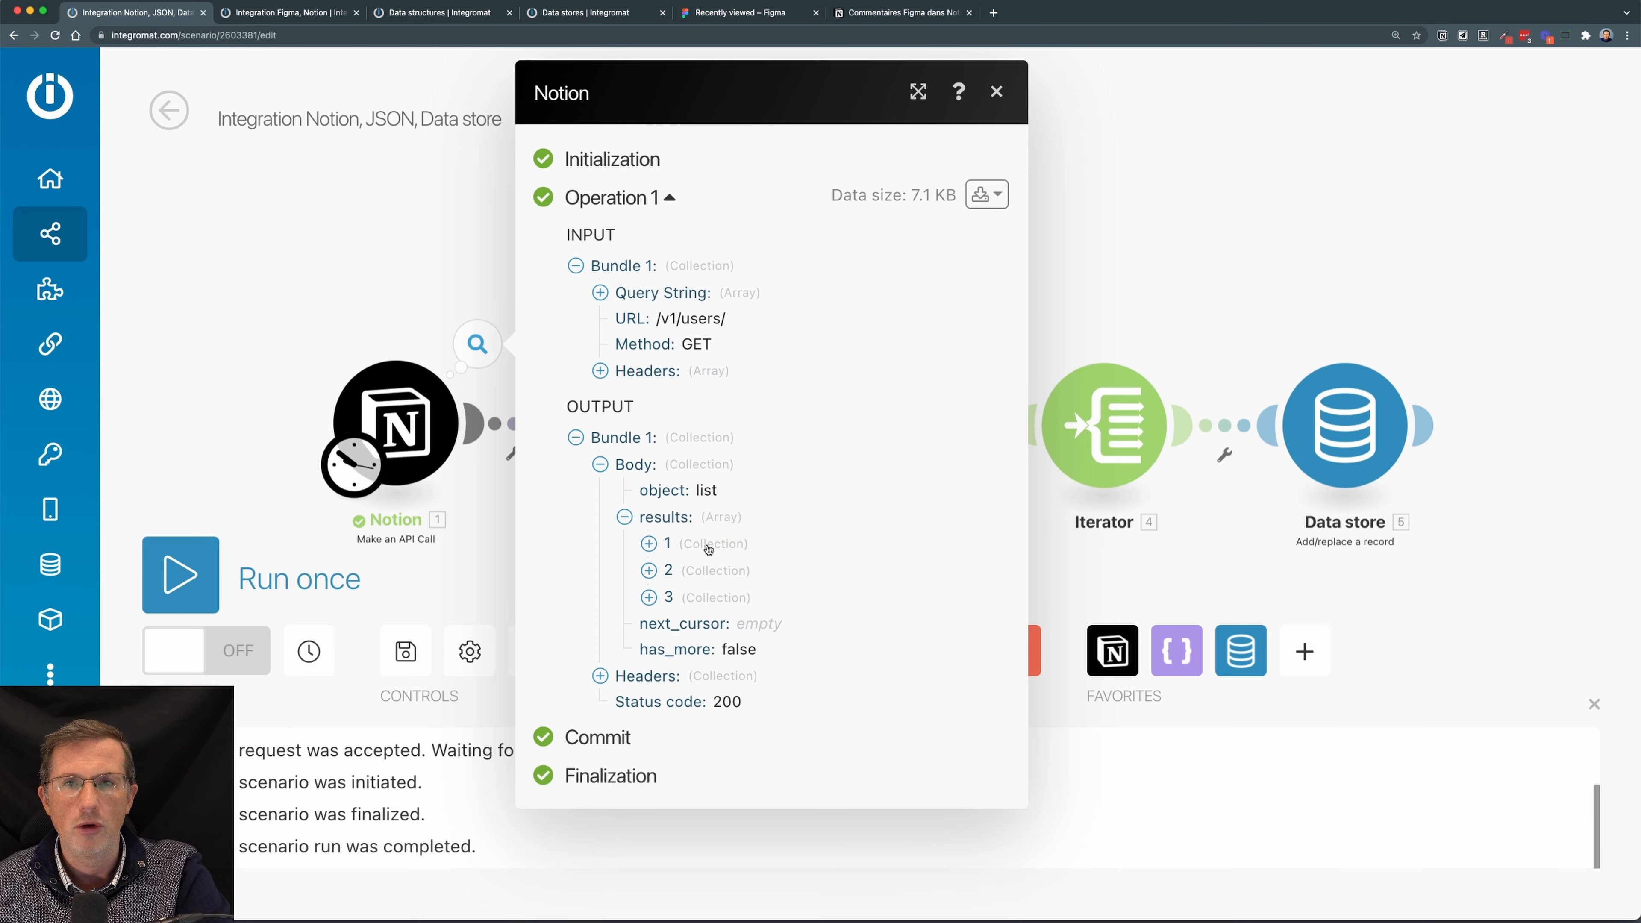
{"action": "left_click", "coordinate": [651, 543]}
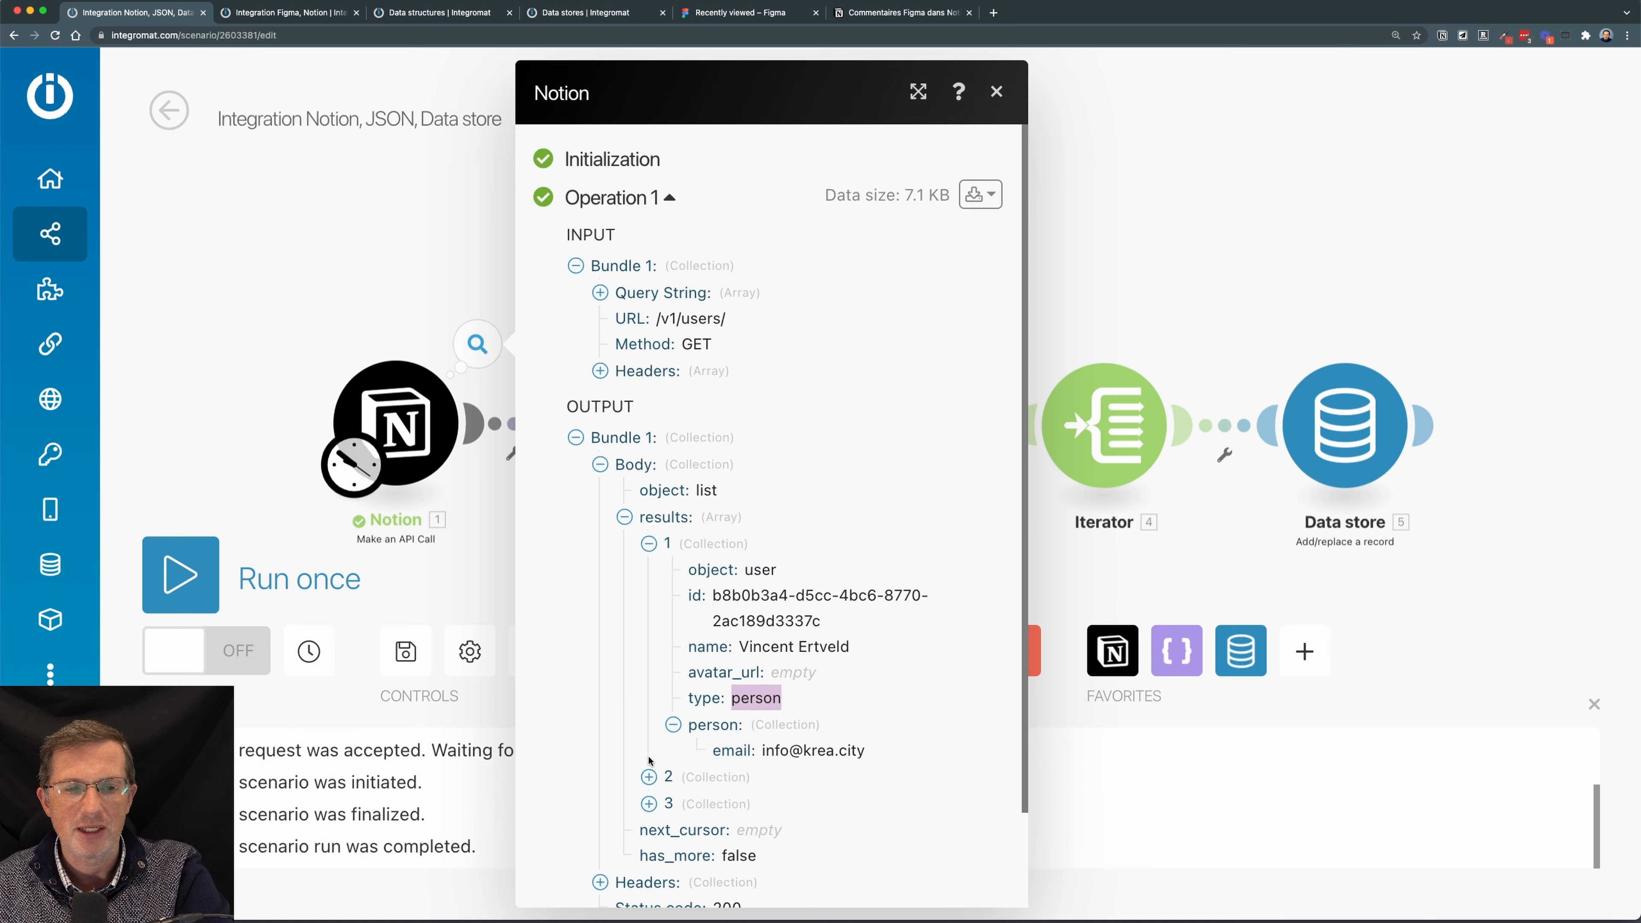
- Inspect the second entry in the results and its bot details, and close the execution details
{"action": "left_click", "coordinate": [645, 778]}
{"action": "scroll", "coordinate": [711, 766], "scroll_direction": "down", "scroll_amount": 2}
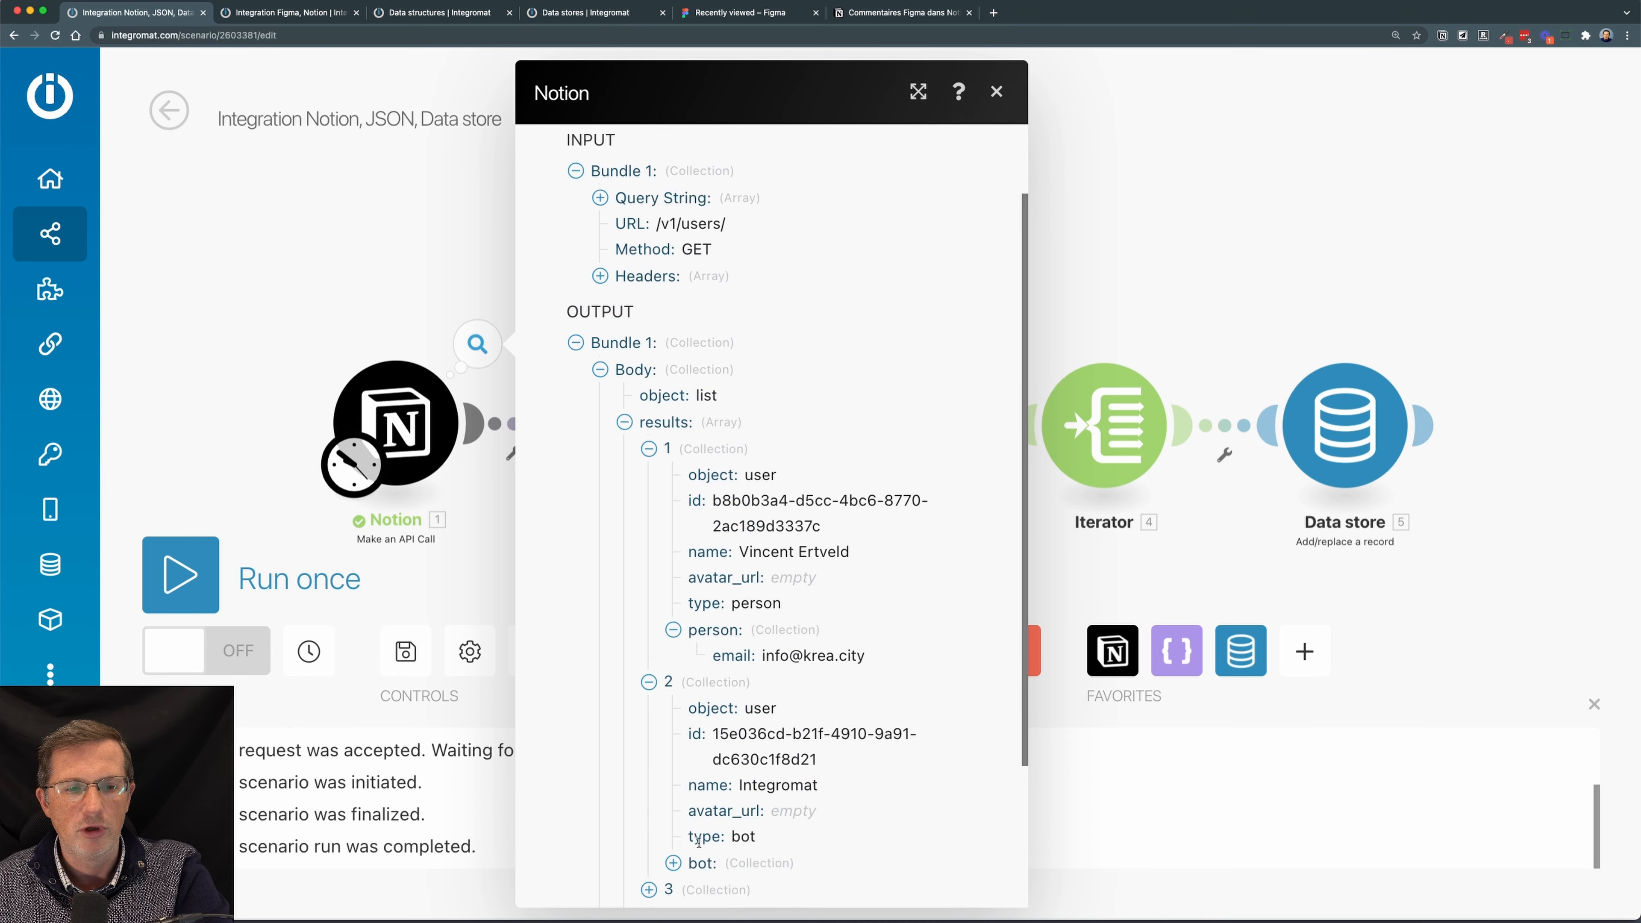
{"action": "left_click", "coordinate": [673, 863]}
{"action": "scroll", "coordinate": [743, 743], "scroll_direction": "down", "scroll_amount": 5}
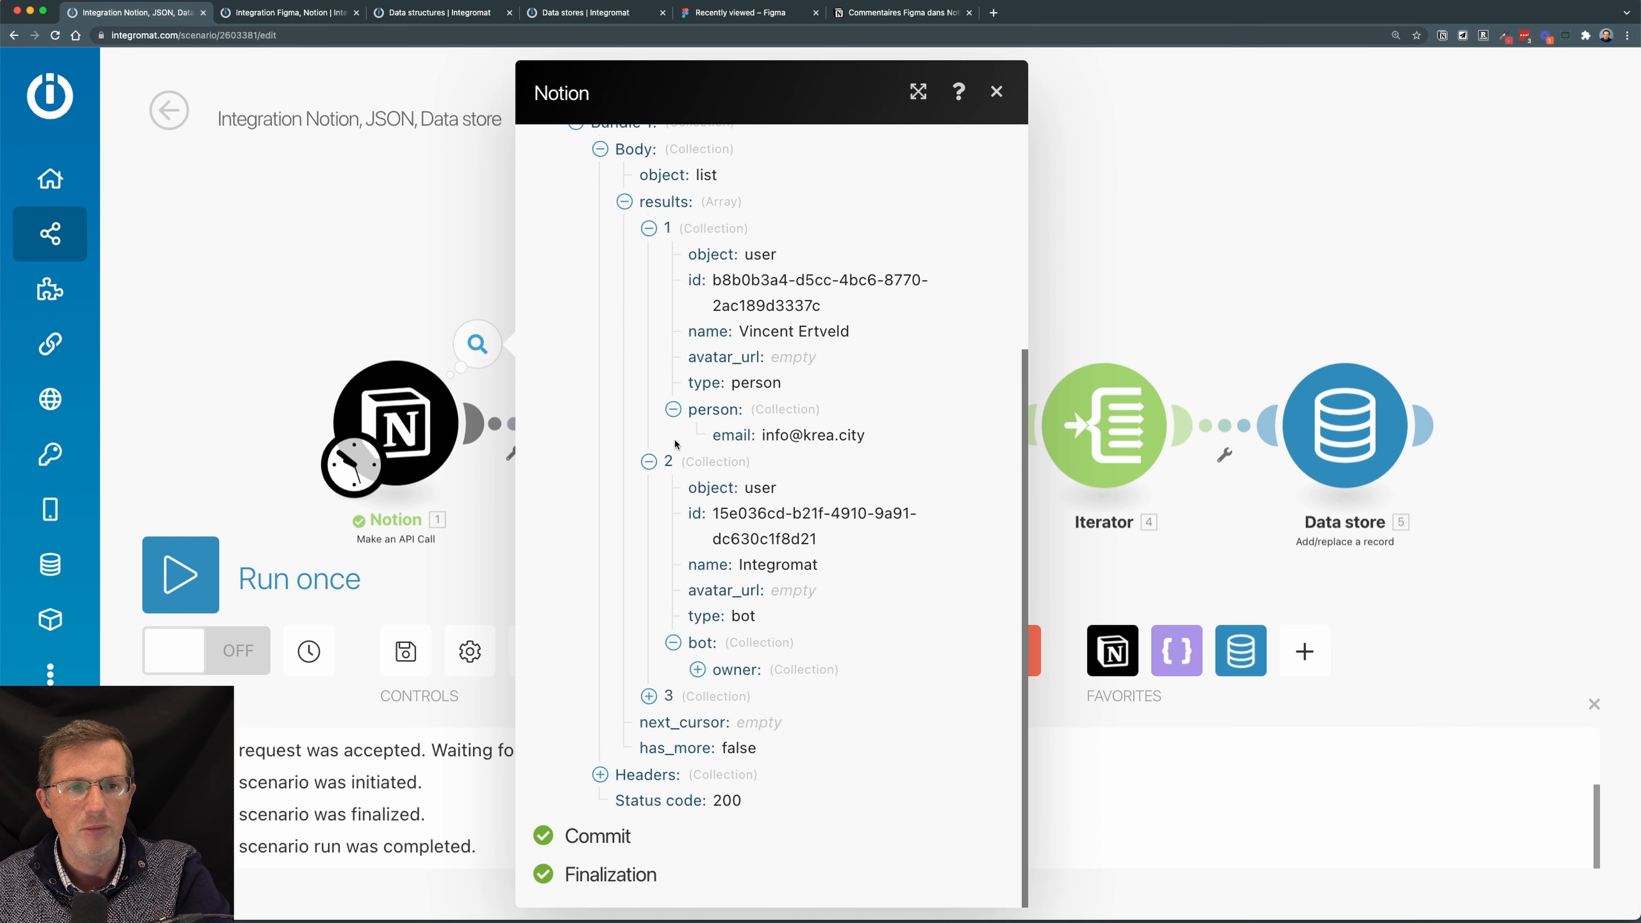
{"action": "scroll", "coordinate": [672, 527], "scroll_direction": "up", "scroll_amount": 3}
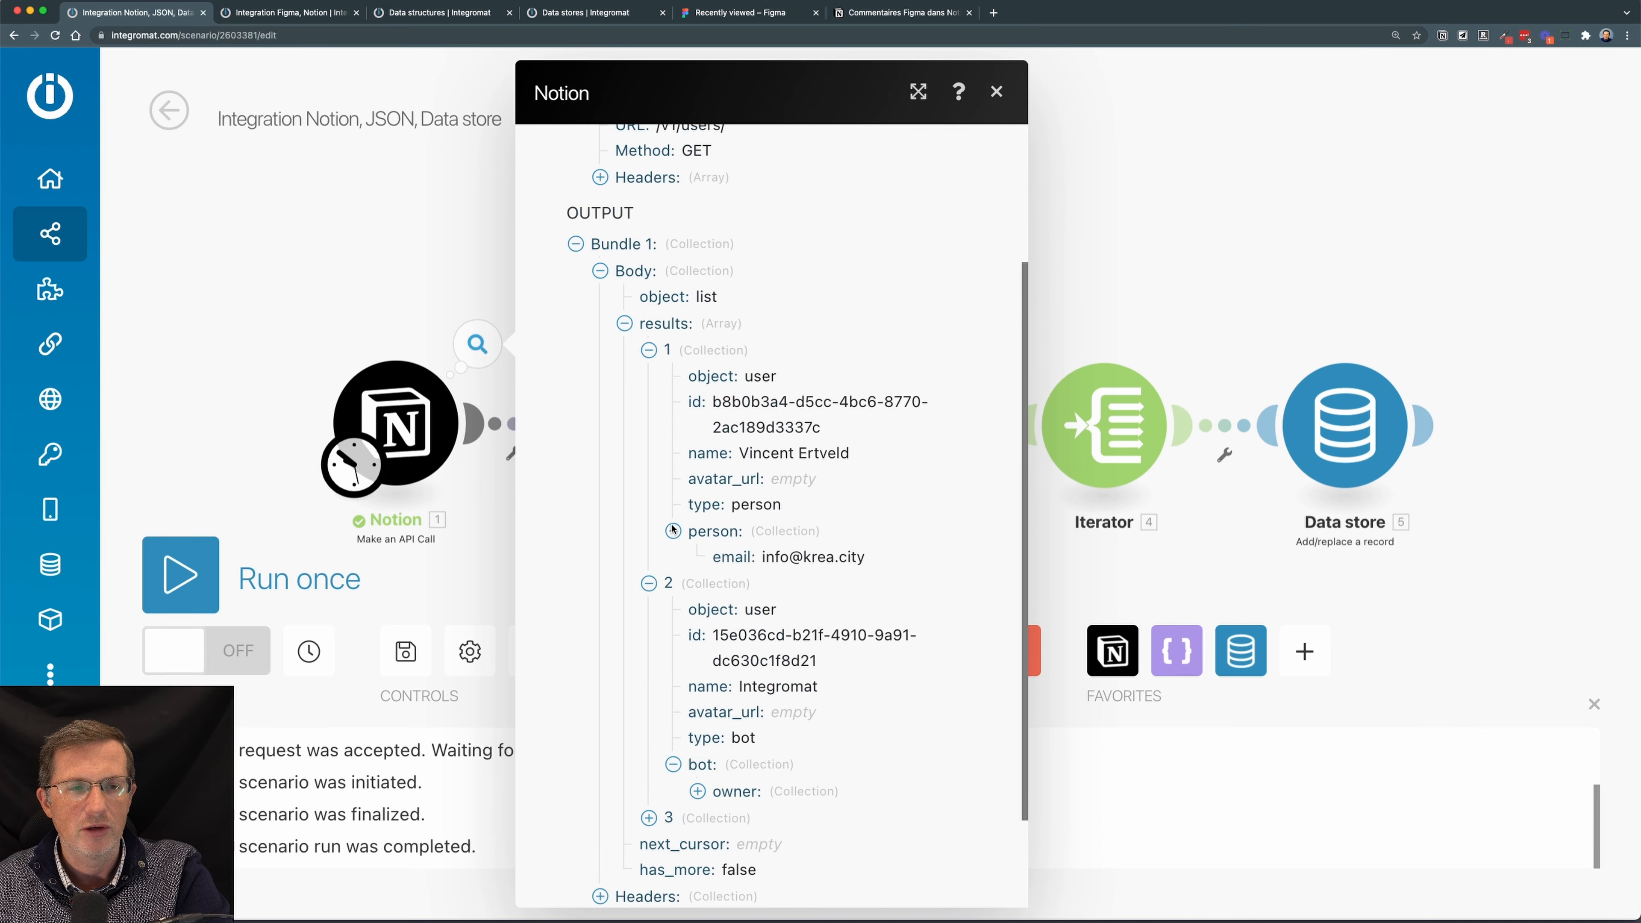
{"action": "left_click", "coordinate": [647, 351]}
{"action": "left_click", "coordinate": [624, 418]}
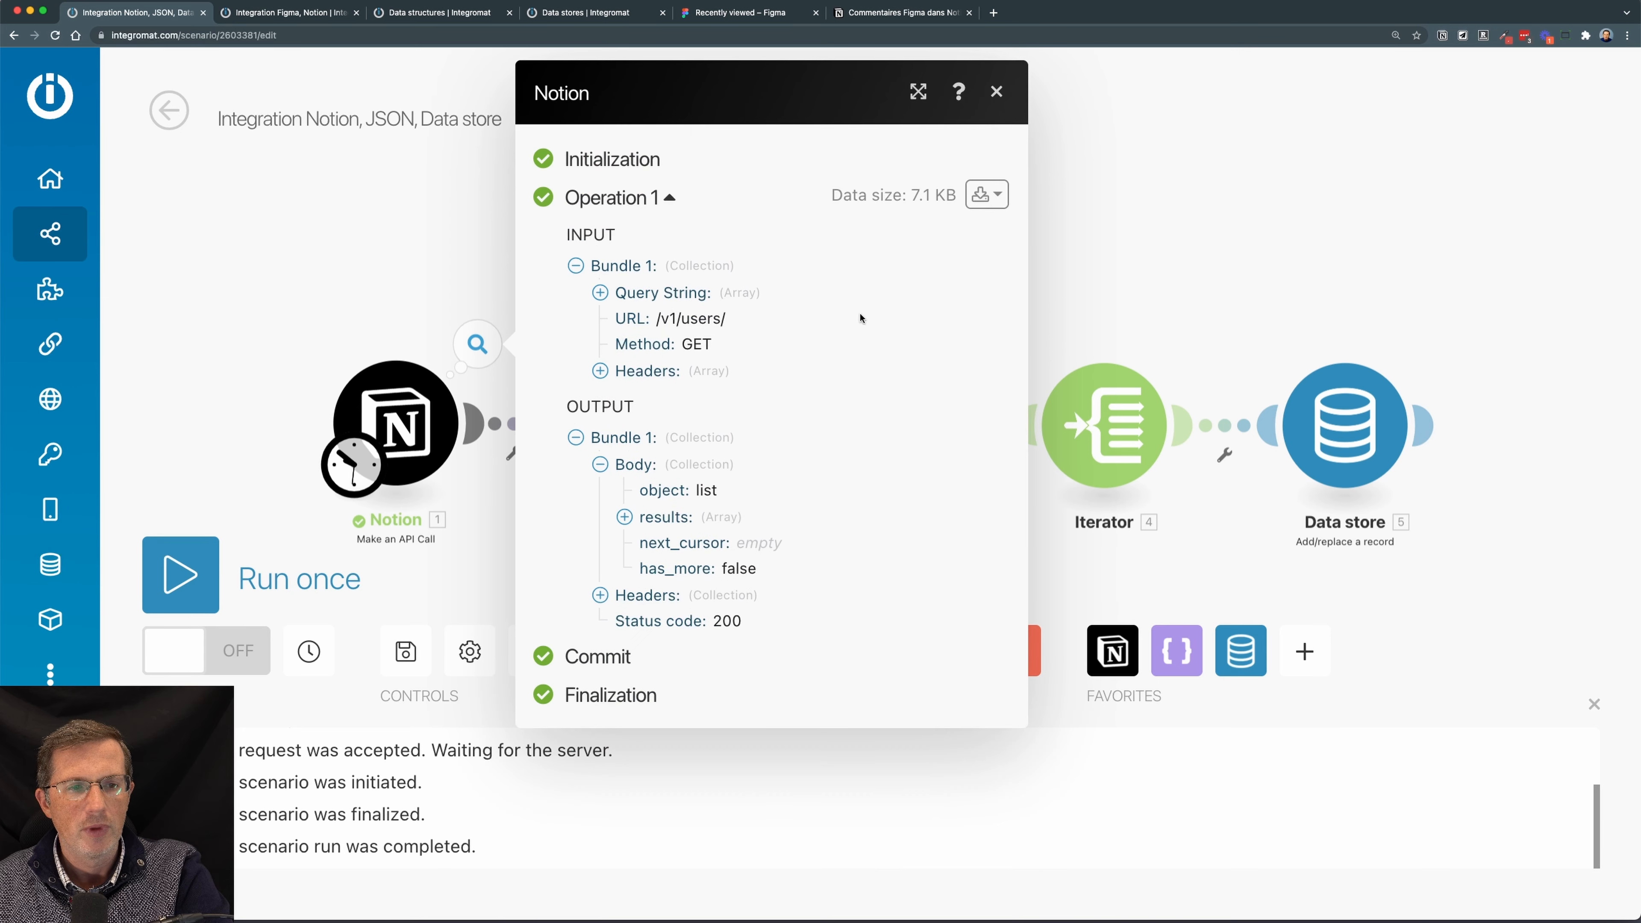
{"action": "left_click", "coordinate": [1112, 217]}
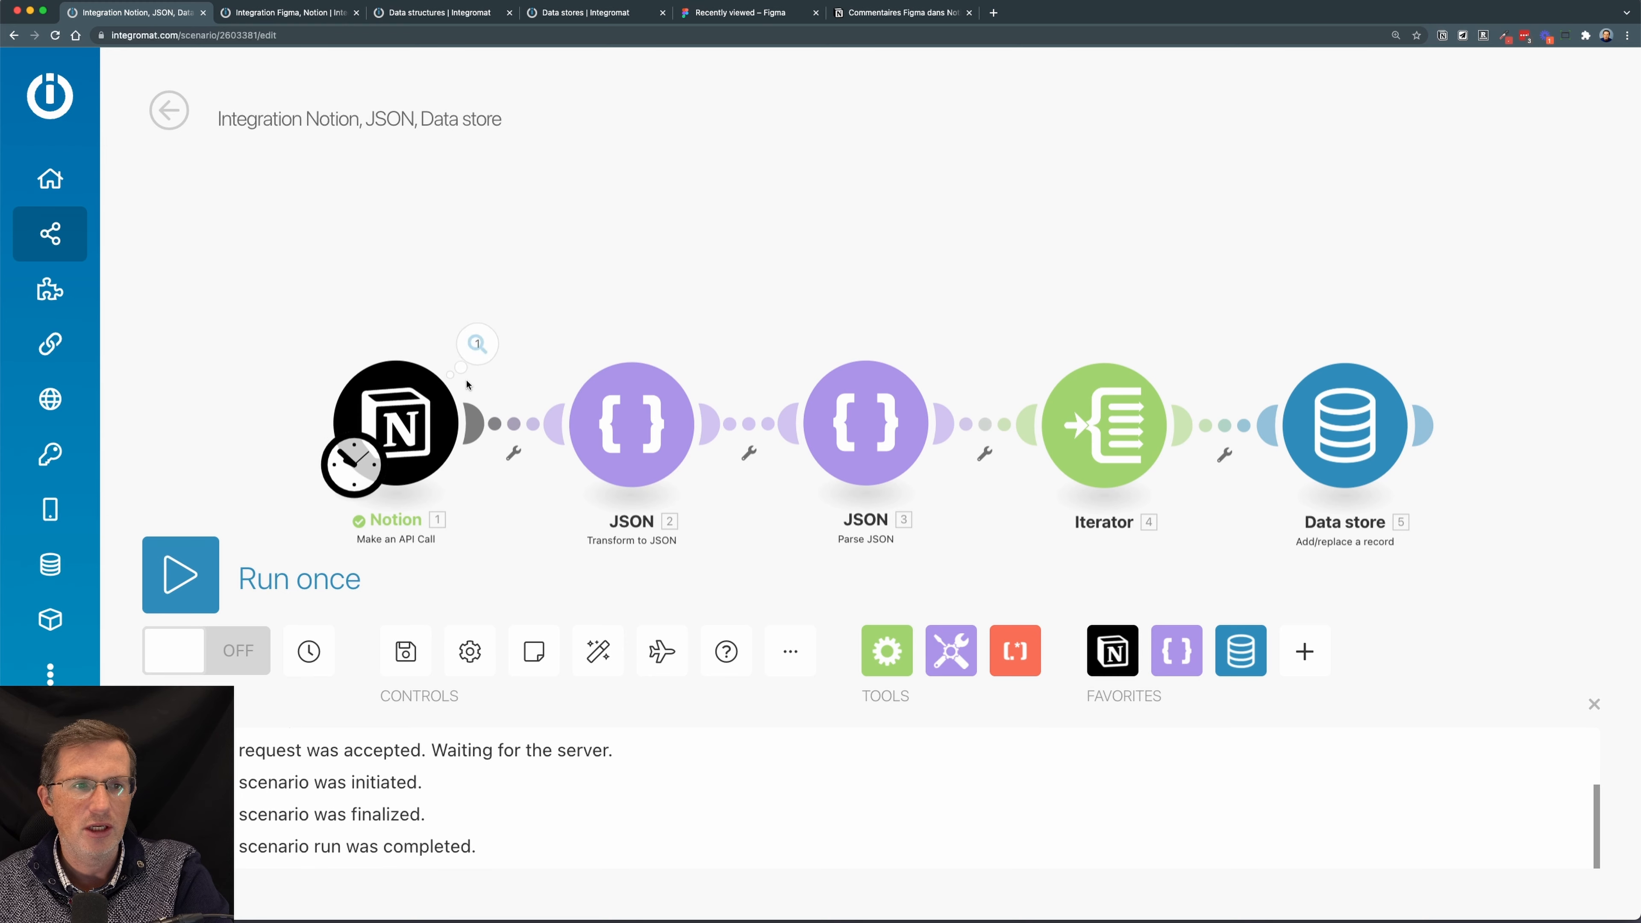
- Review the output body of the Notion call and the object mapped in the Transform to JSON module
{"action": "left_click", "coordinate": [478, 343]}
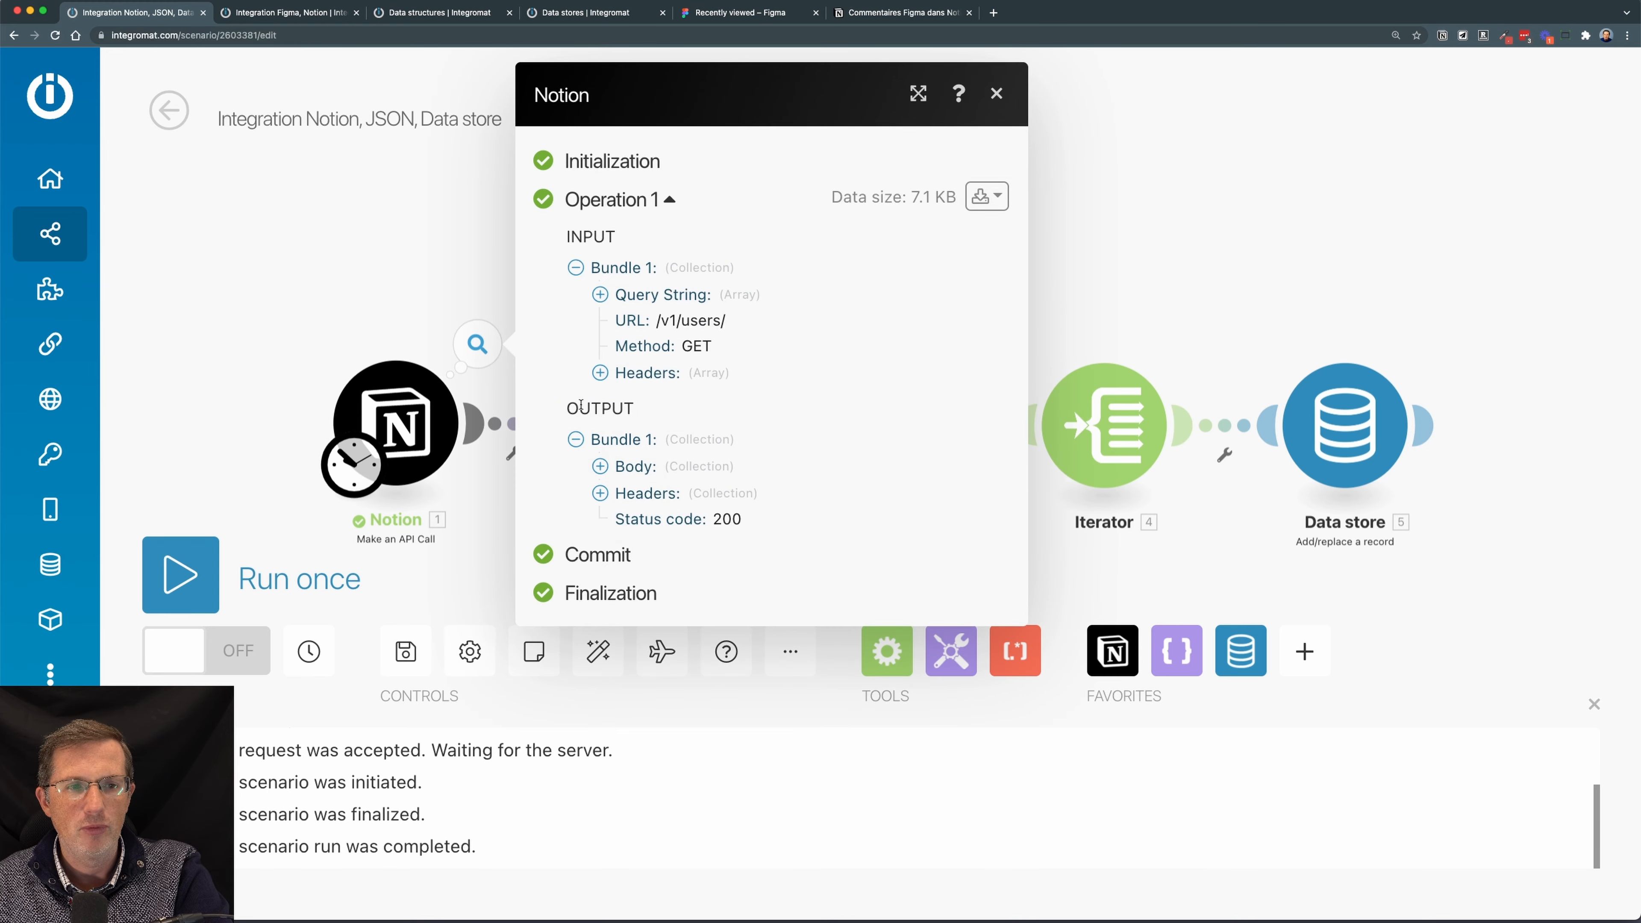
{"action": "left_click", "coordinate": [600, 465]}
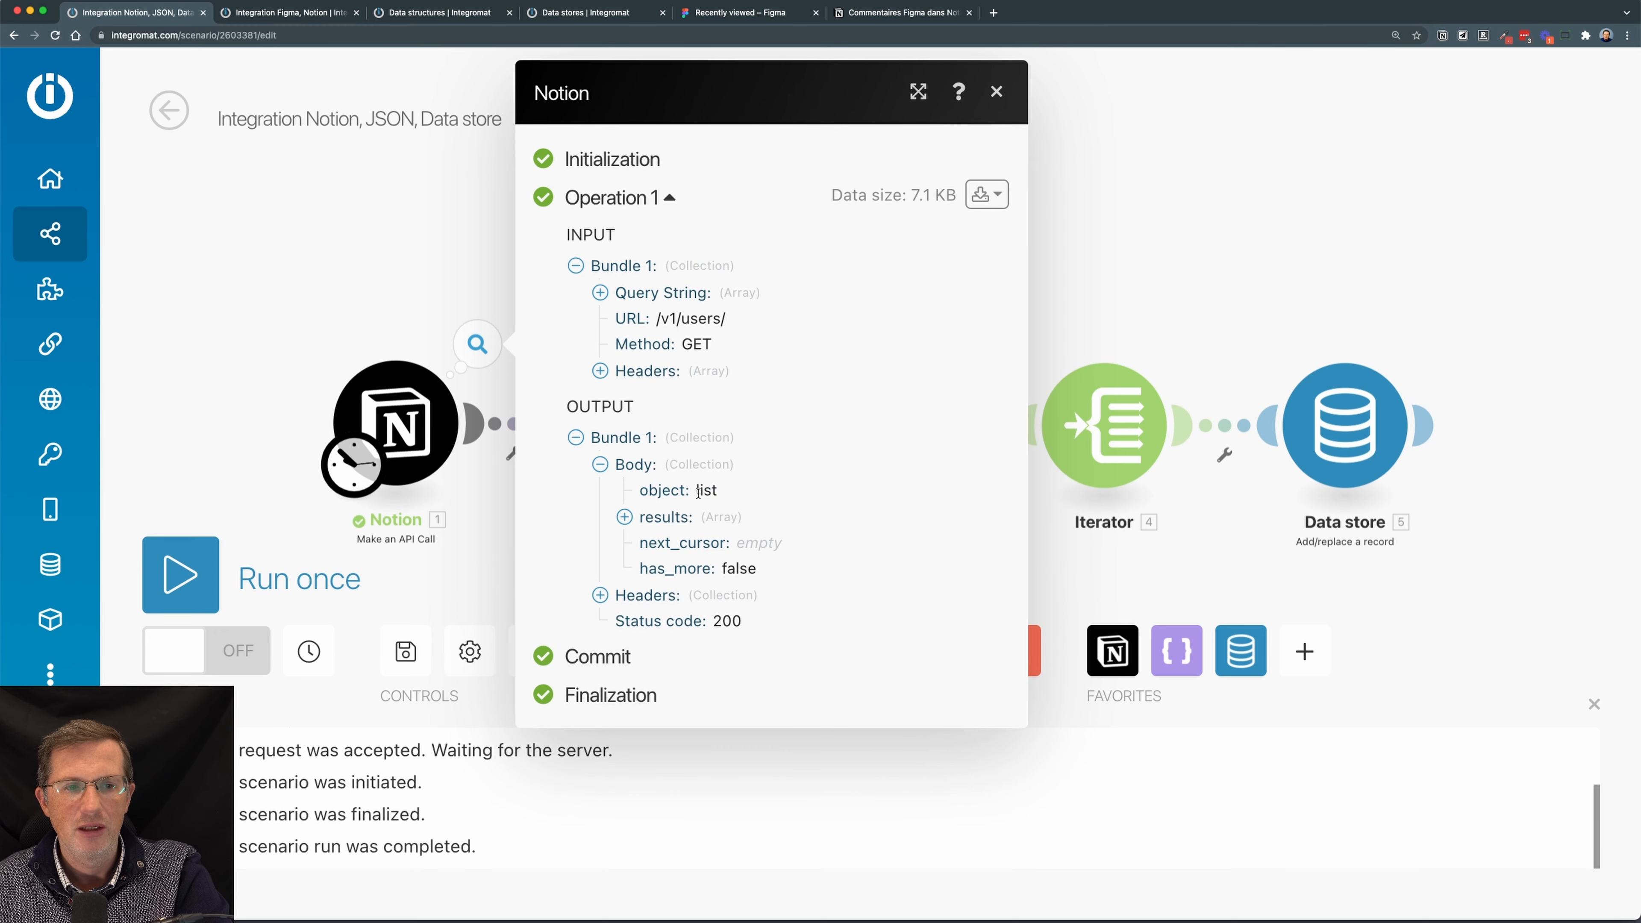
{"action": "key", "text": "Escape"}
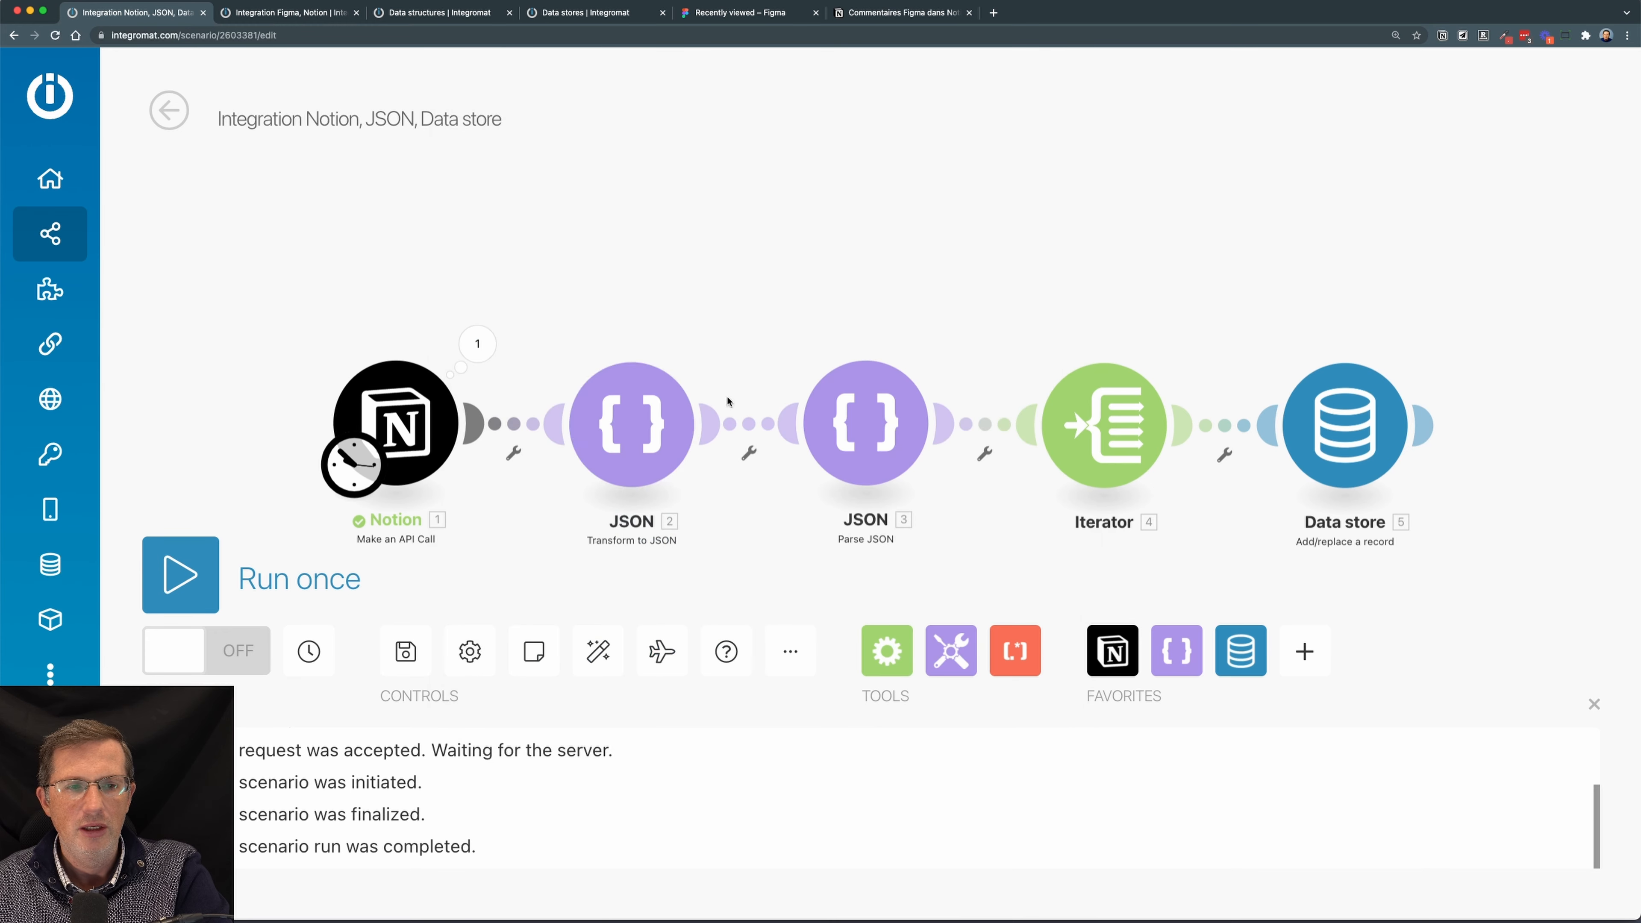
{"action": "left_click", "coordinate": [639, 438]}
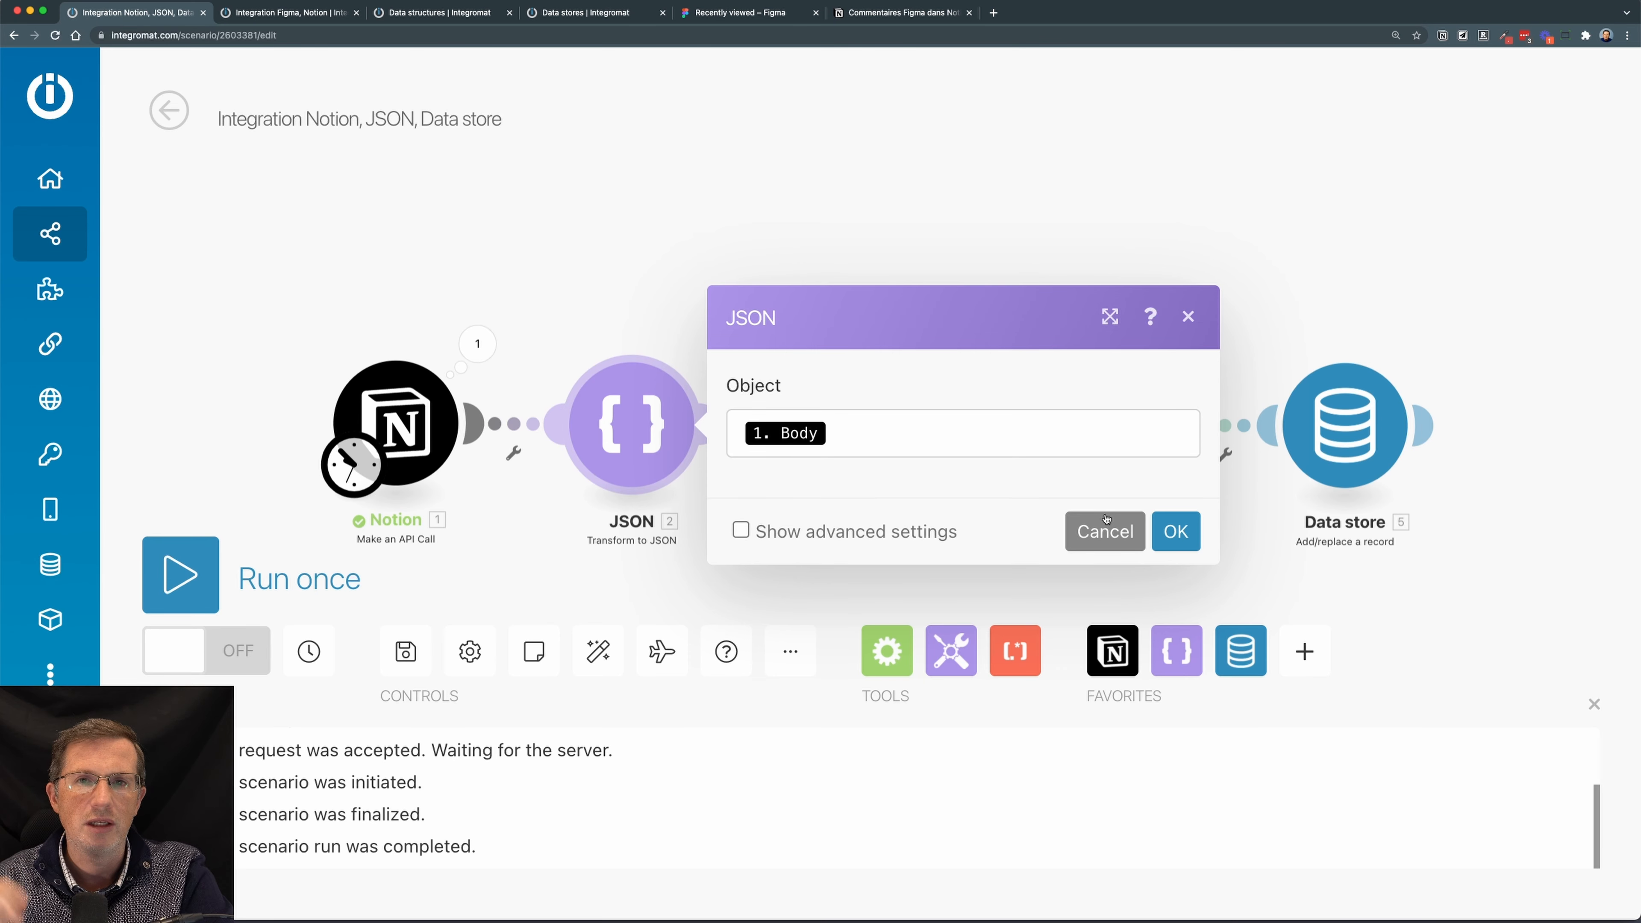
{"action": "left_click", "coordinate": [1062, 268]}
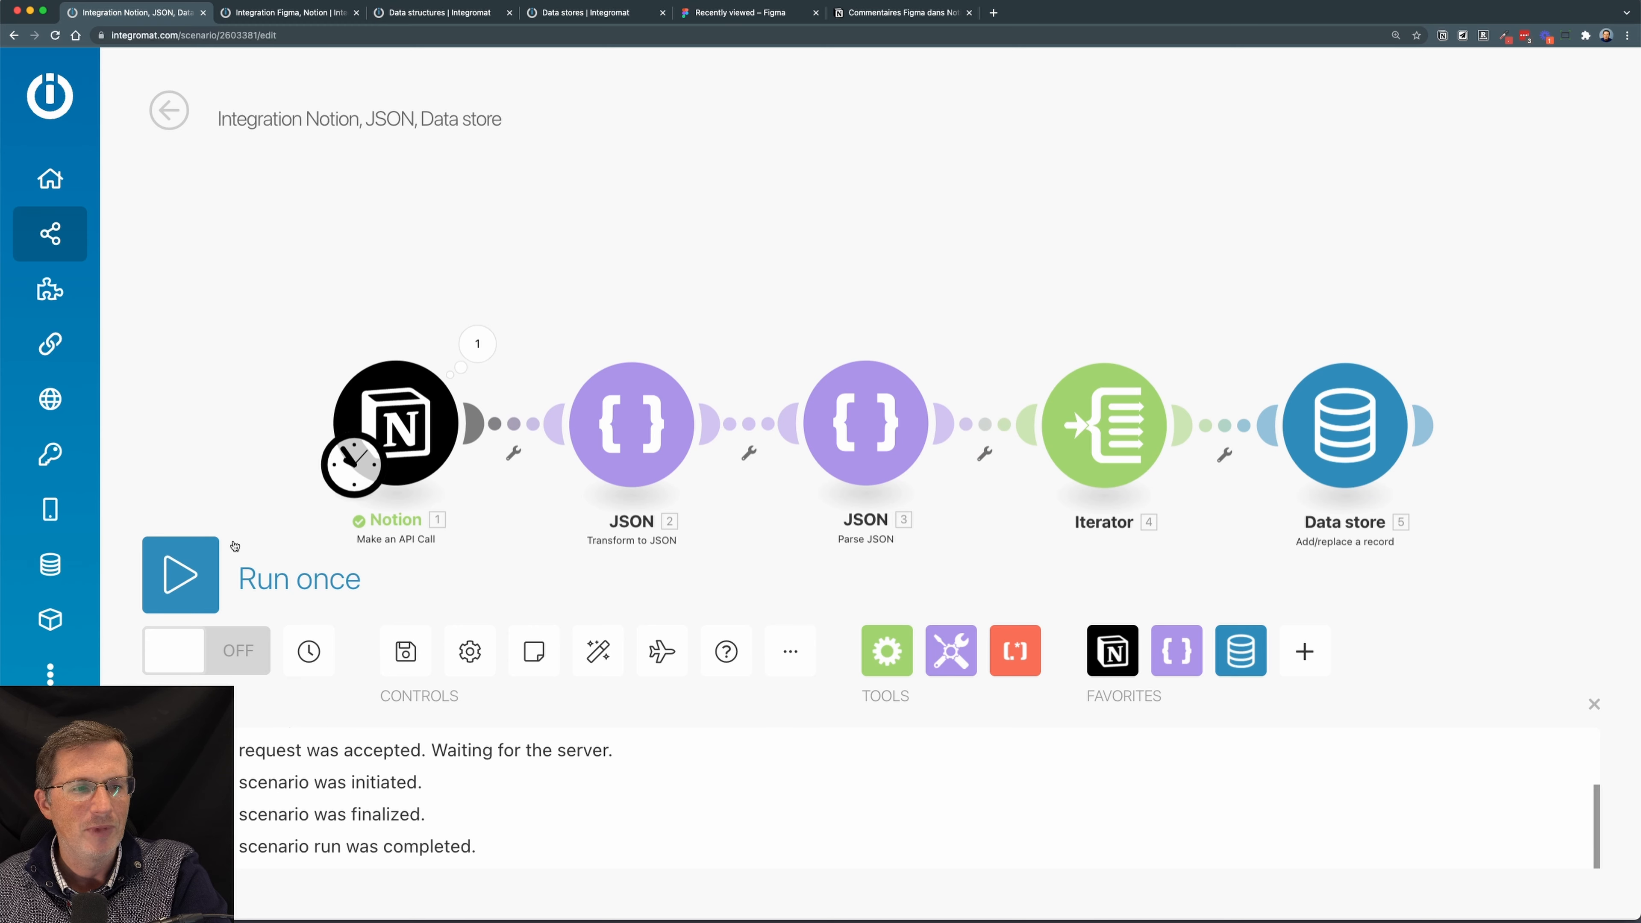
- Run the whole scenario once and inspect the output body of the Notion module's execution
{"action": "left_click", "coordinate": [180, 575]}
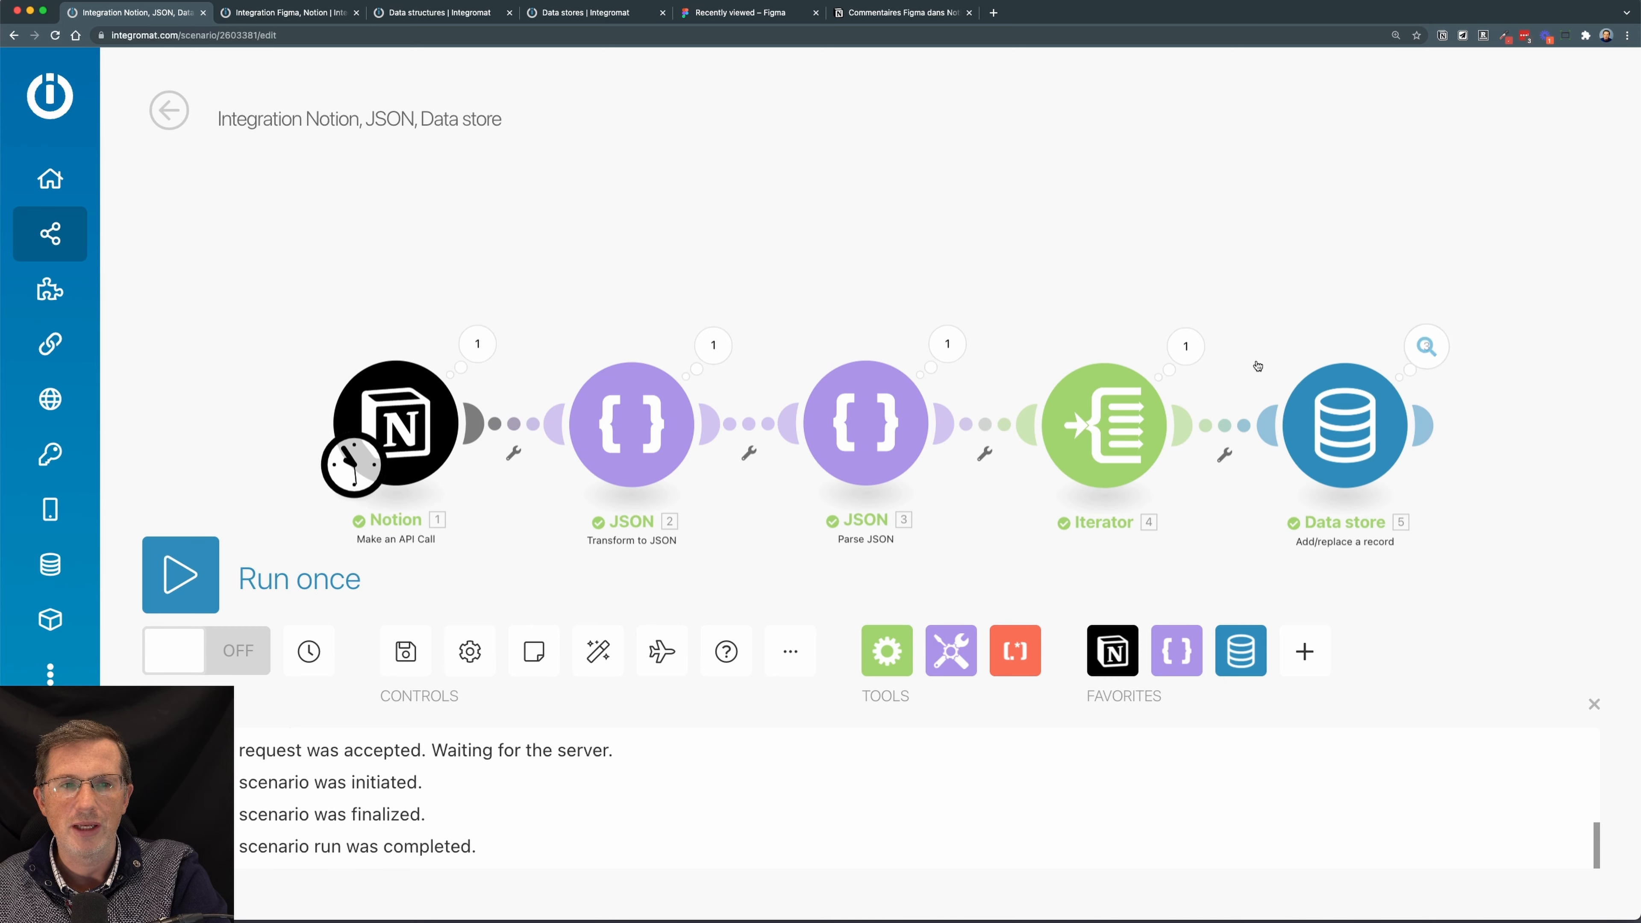
{"action": "left_click", "coordinate": [477, 343]}
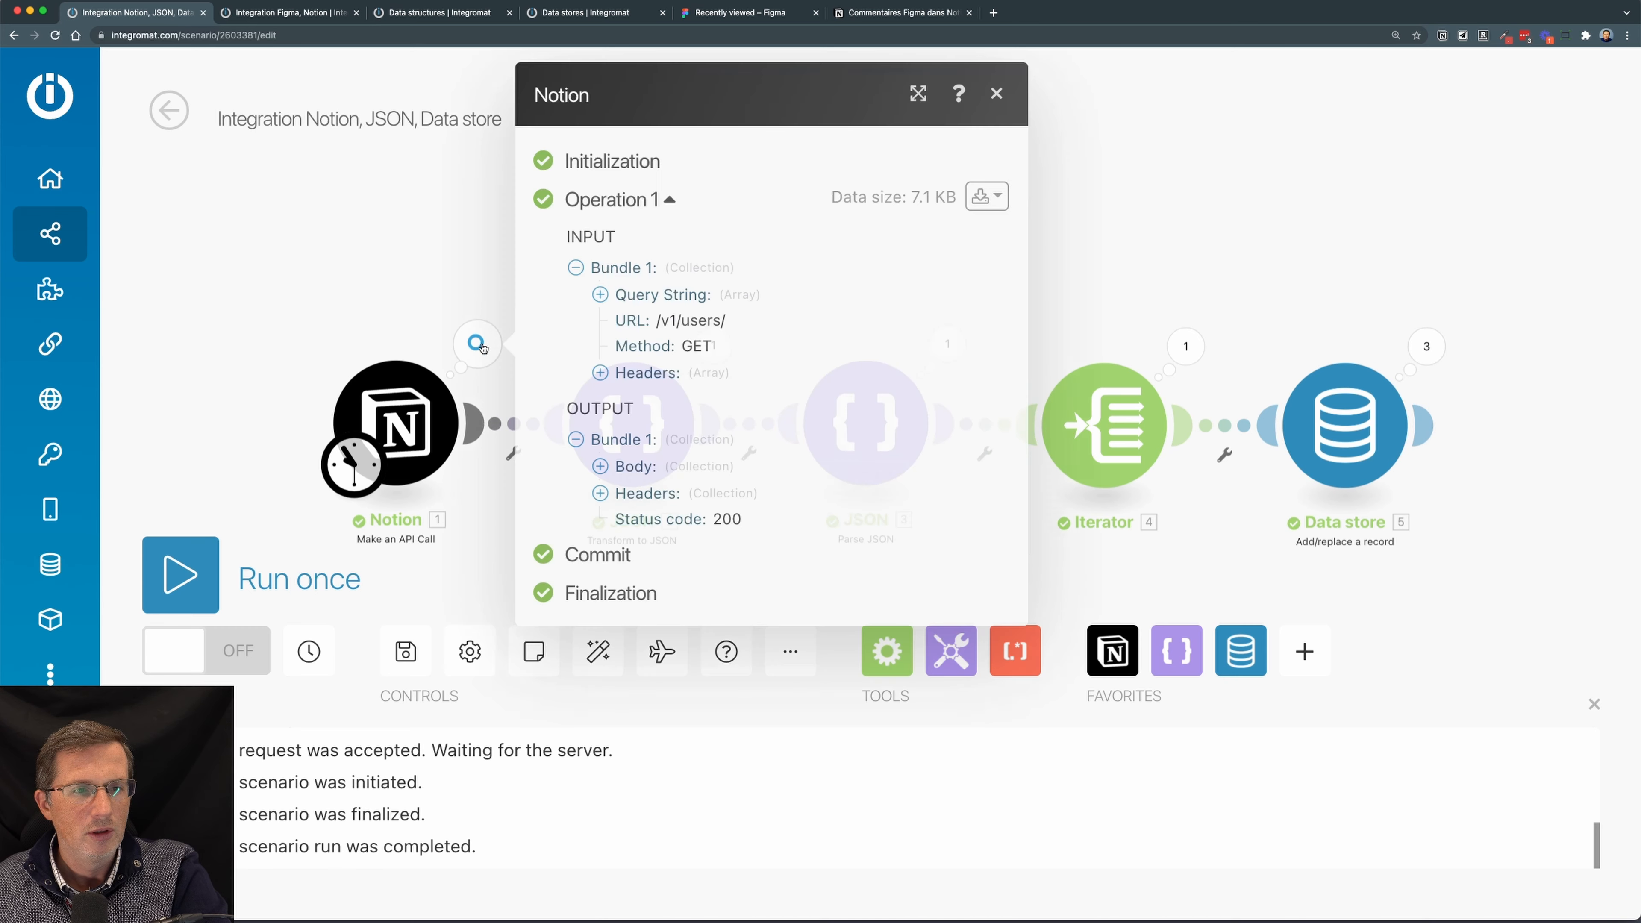
{"action": "left_click", "coordinate": [600, 467]}
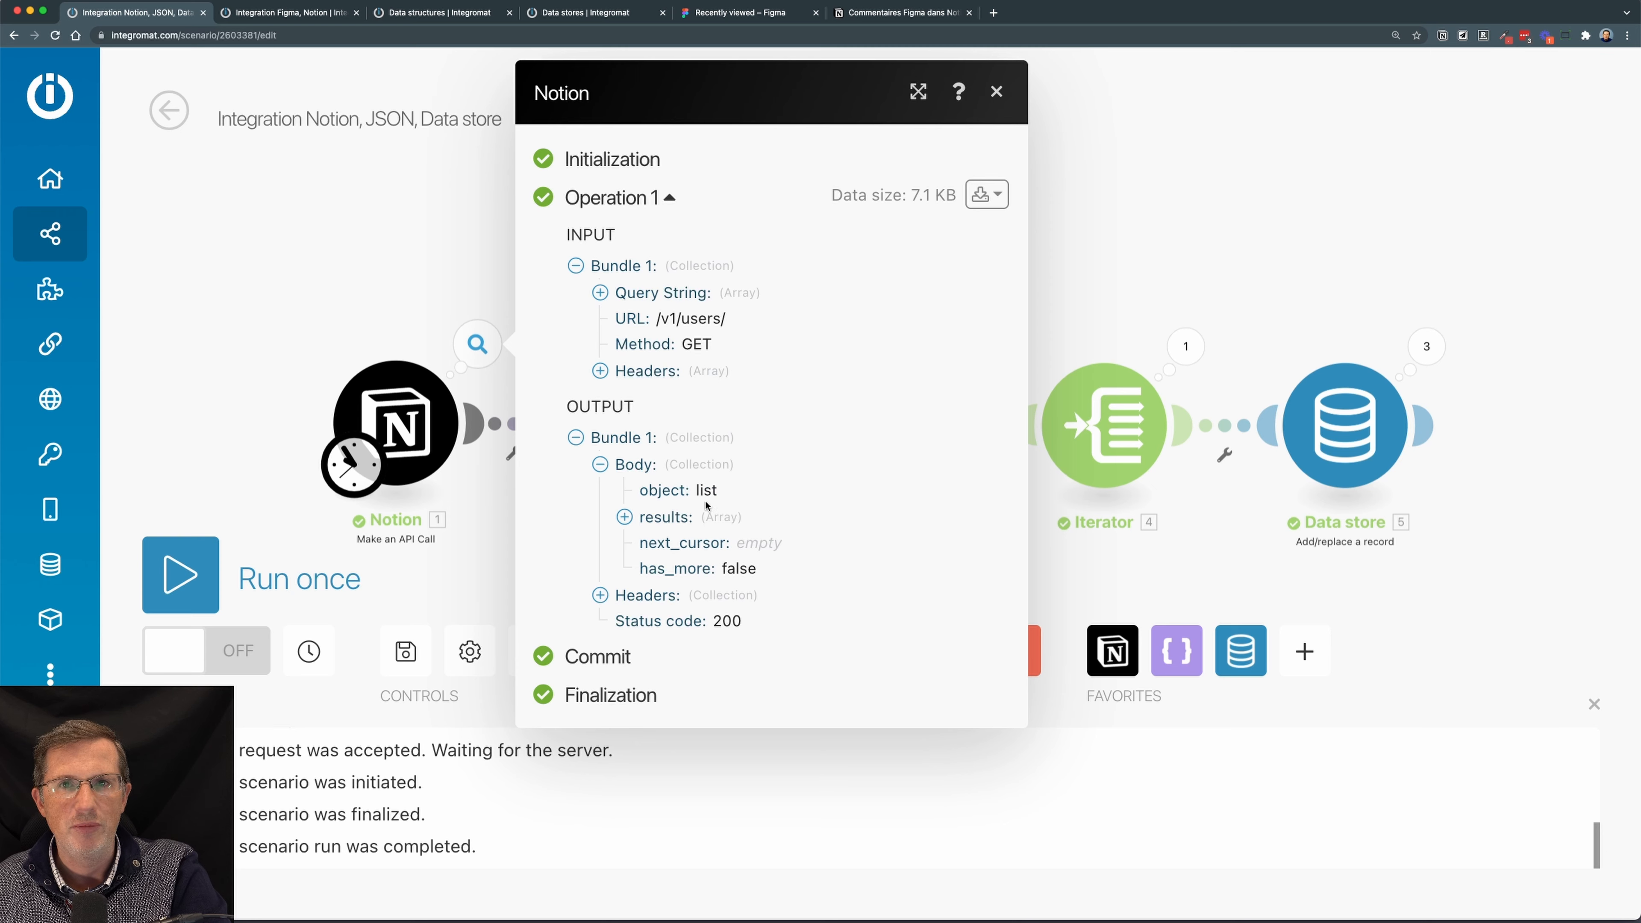
{"action": "left_click", "coordinate": [1054, 257]}
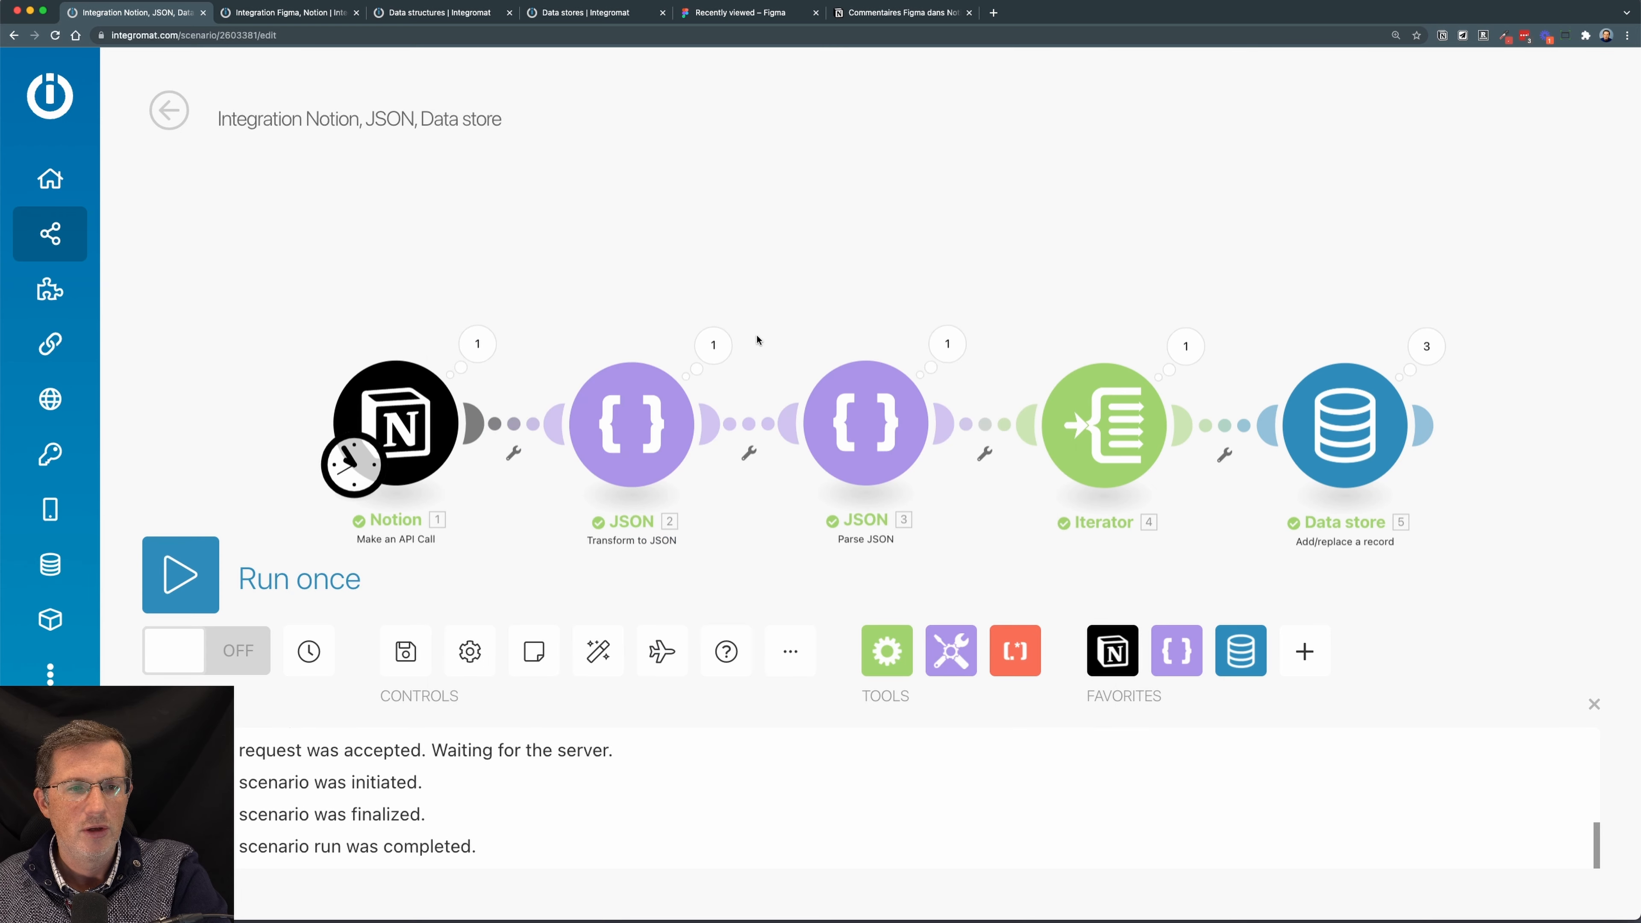
- Examine the JSON string output by the Transform to JSON module, including the first user's name and avatar_url fields
{"action": "left_click", "coordinate": [714, 345]}
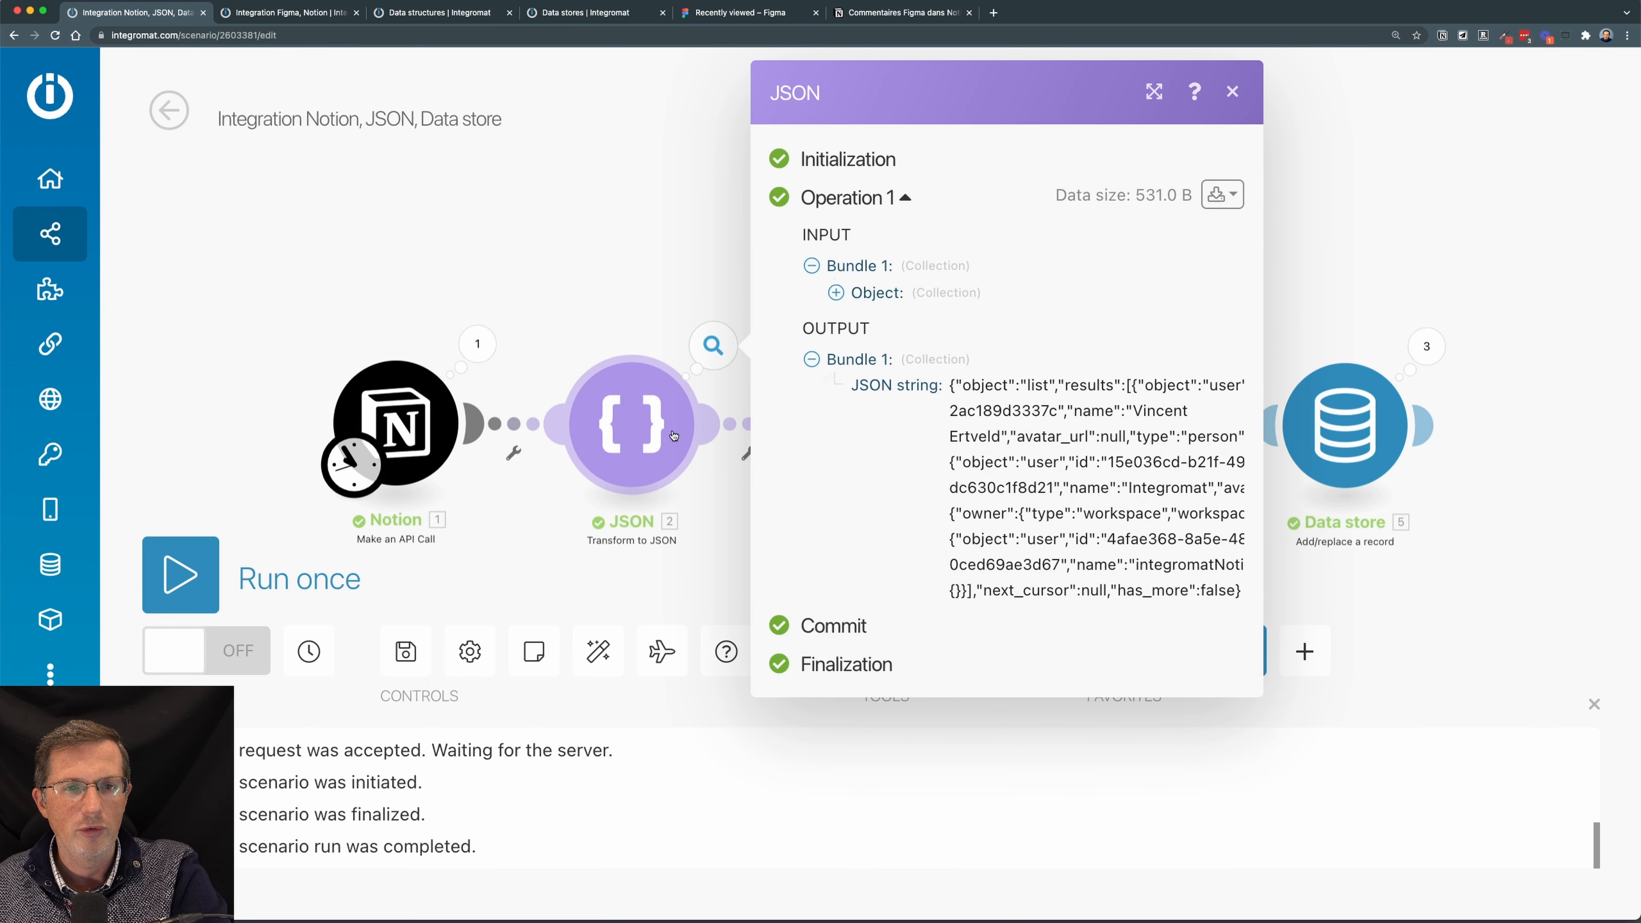
{"action": "left_click_drag", "start_coordinate": [949, 386], "coordinate": [1245, 598]}
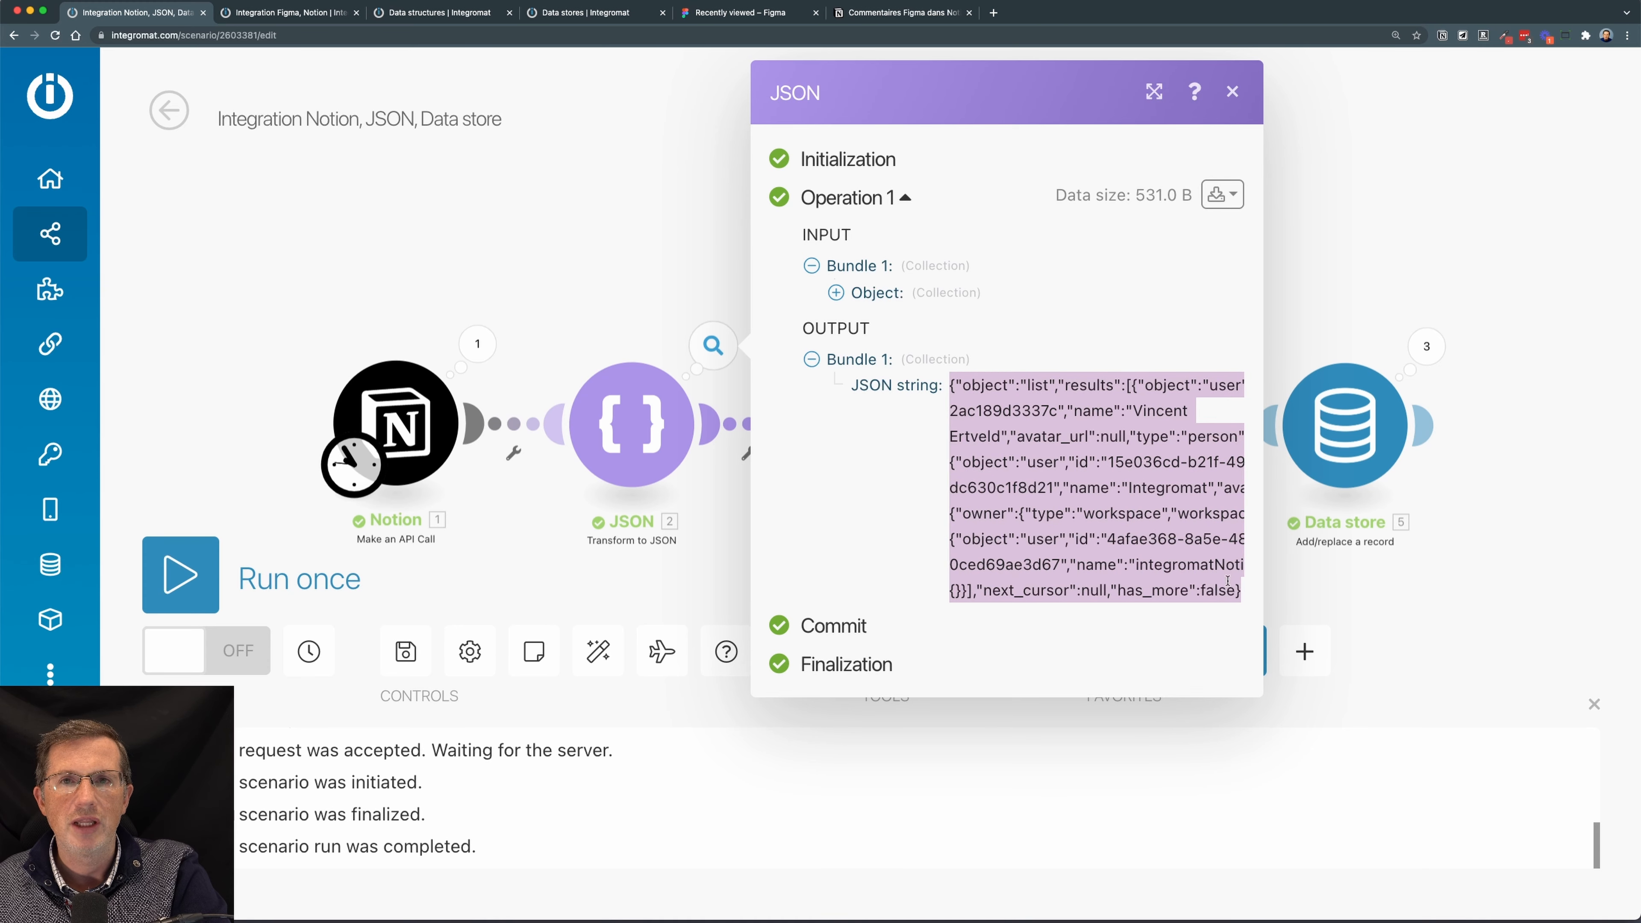
{"action": "left_click", "coordinate": [1203, 381]}
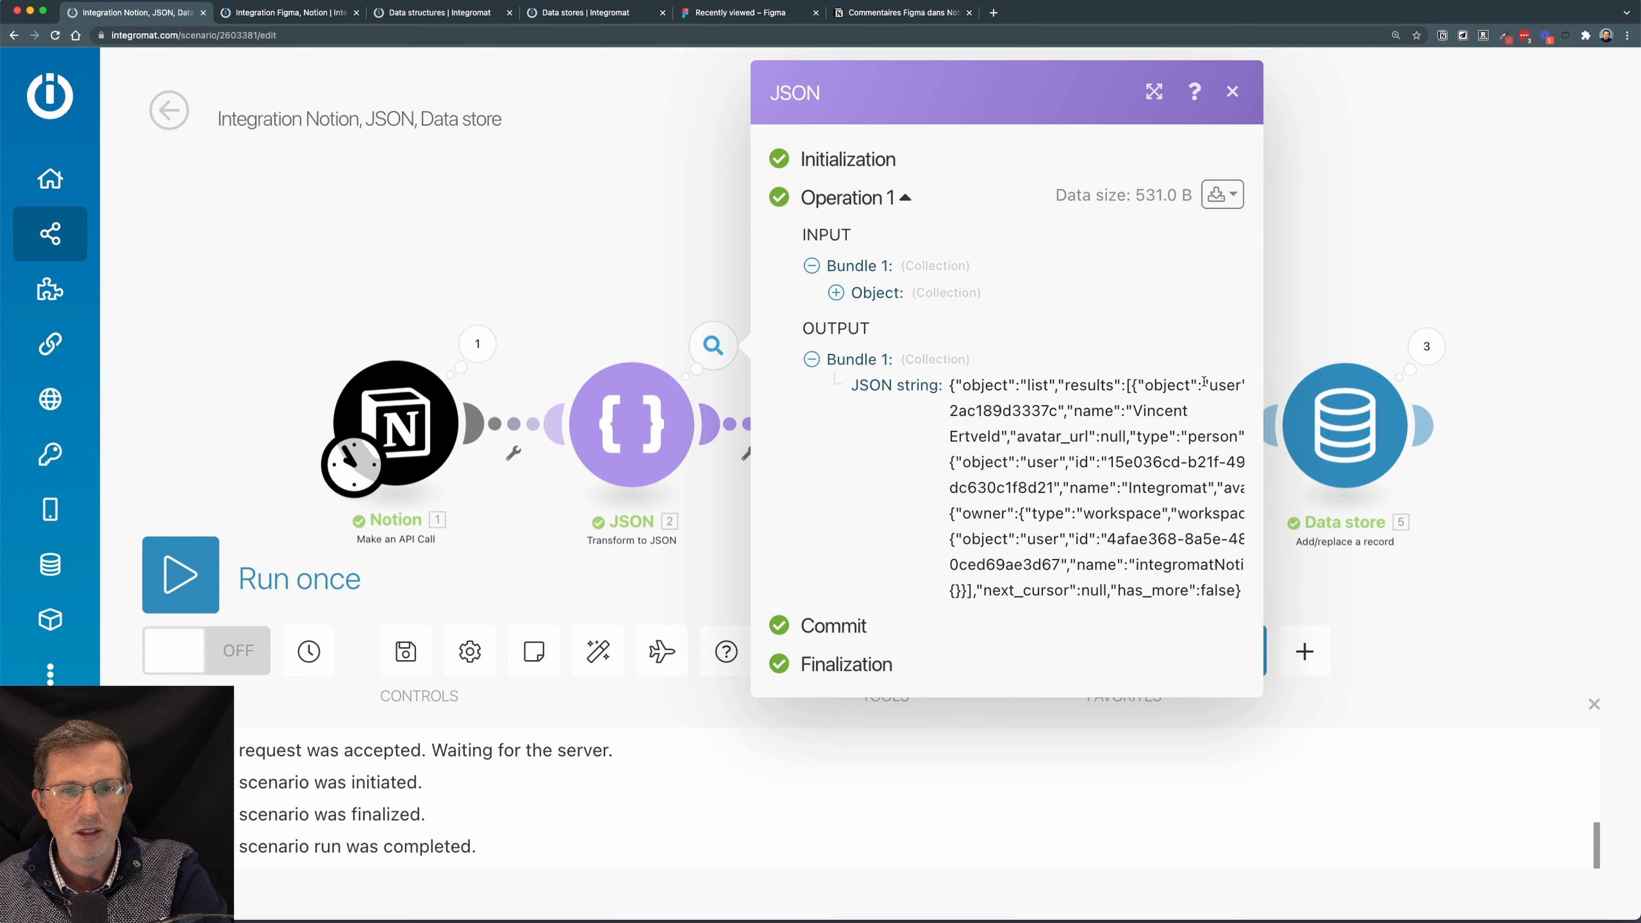
{"action": "double_click", "coordinate": [1099, 411]}
{"action": "left_click", "coordinate": [1169, 412]}
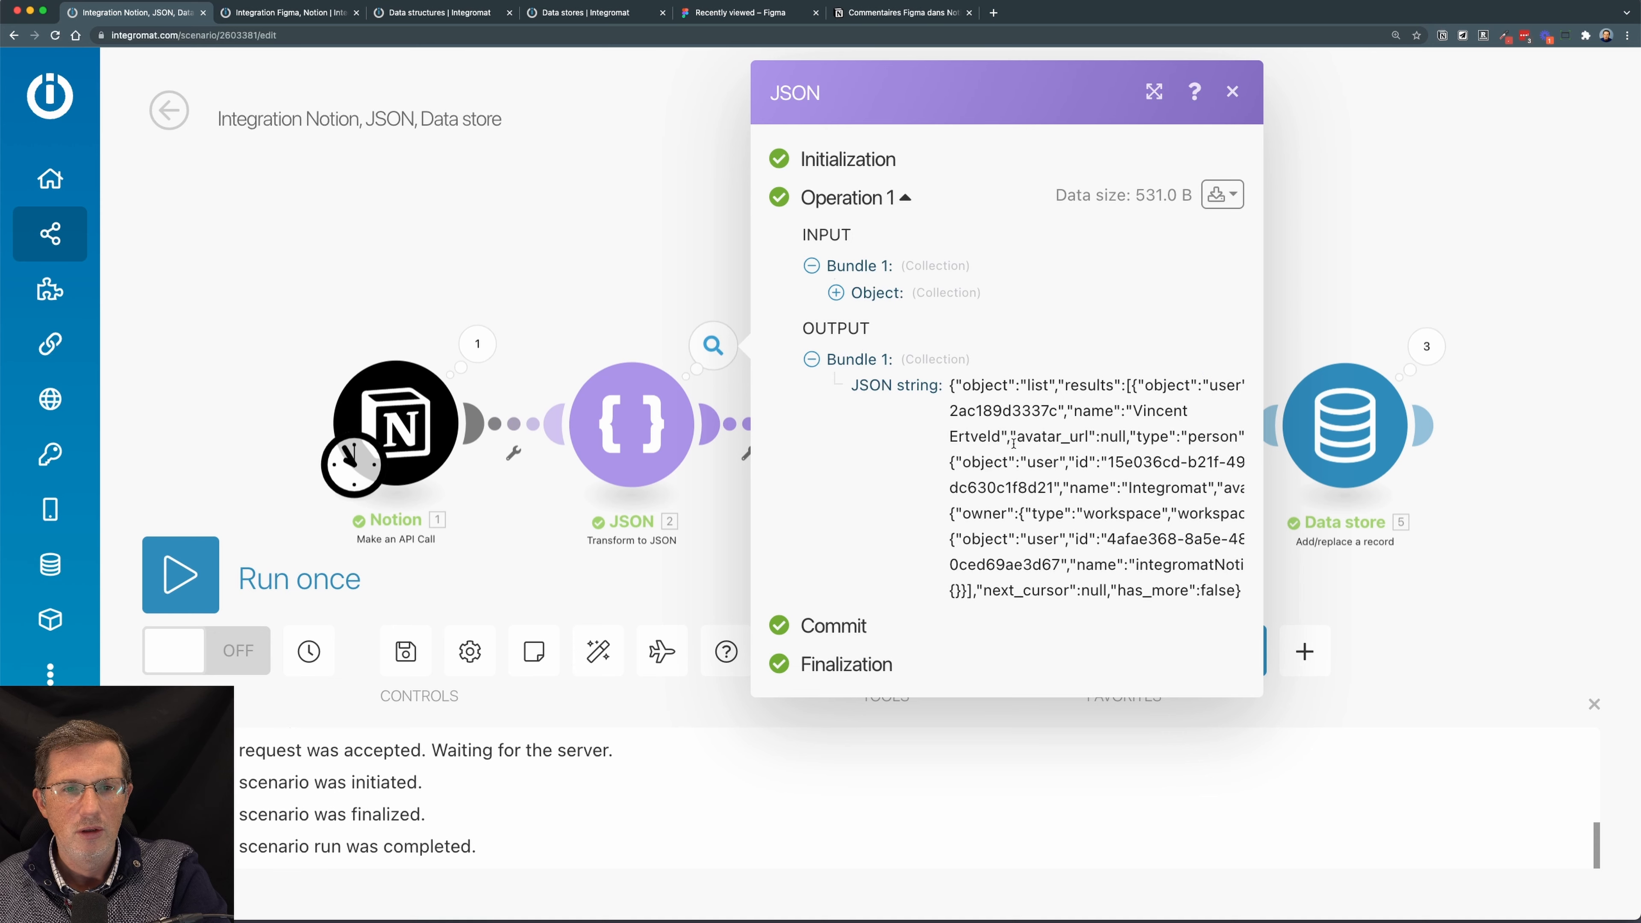
{"action": "left_click_drag", "start_coordinate": [1017, 440], "coordinate": [1070, 437]}
{"action": "left_click", "coordinate": [1116, 435]}
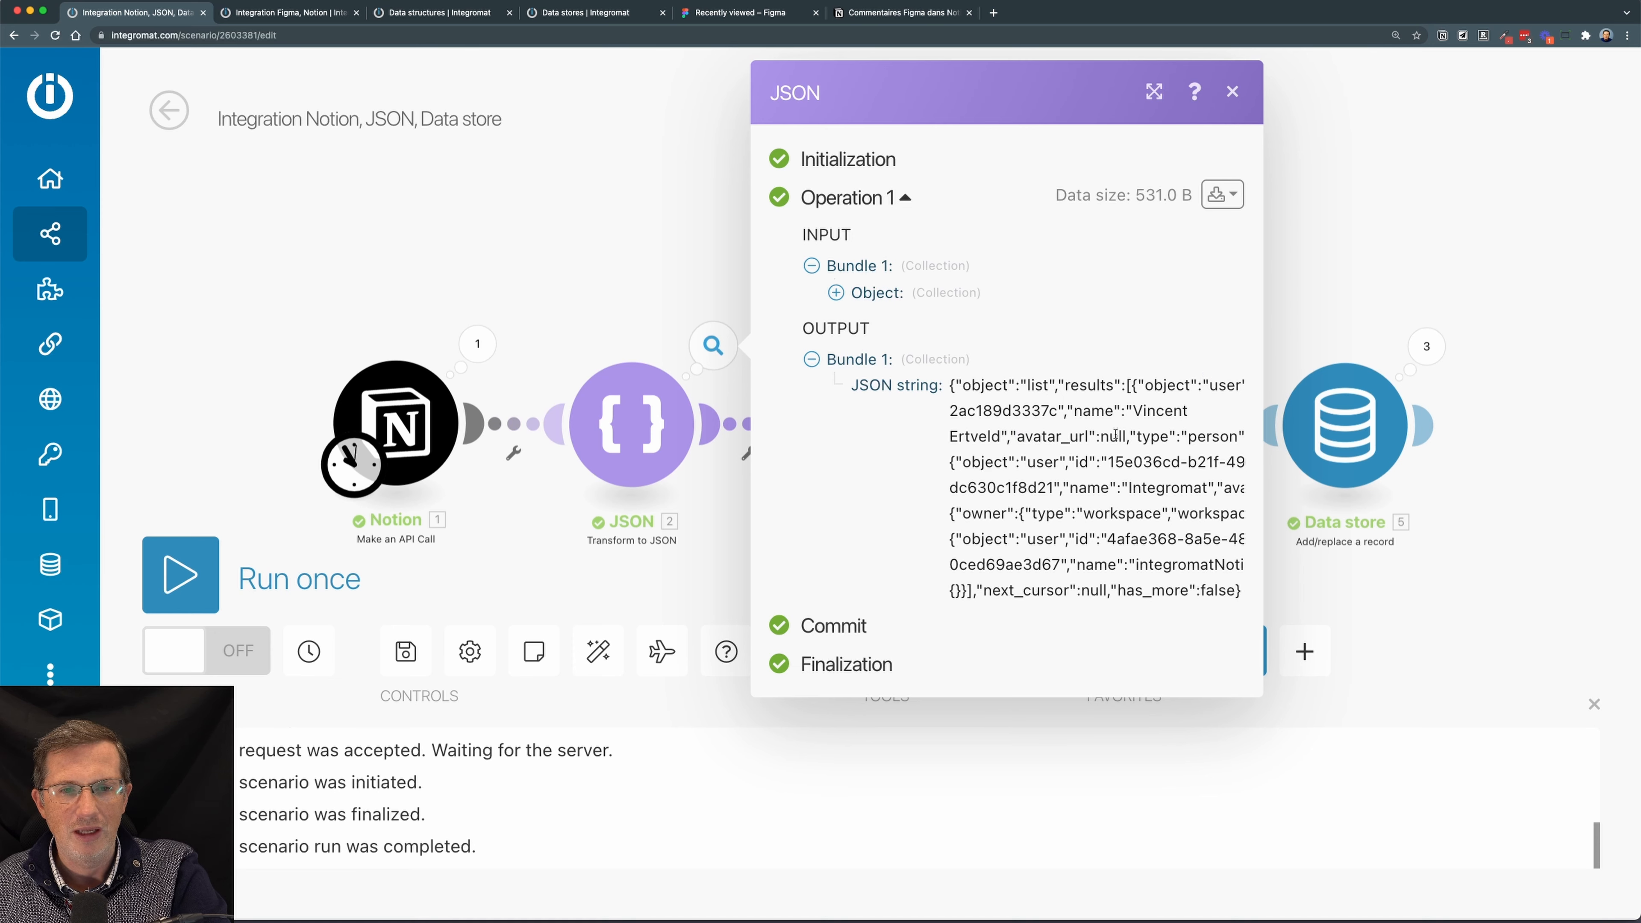
{"action": "double_click", "coordinate": [1147, 431]}
{"action": "left_click", "coordinate": [1195, 437]}
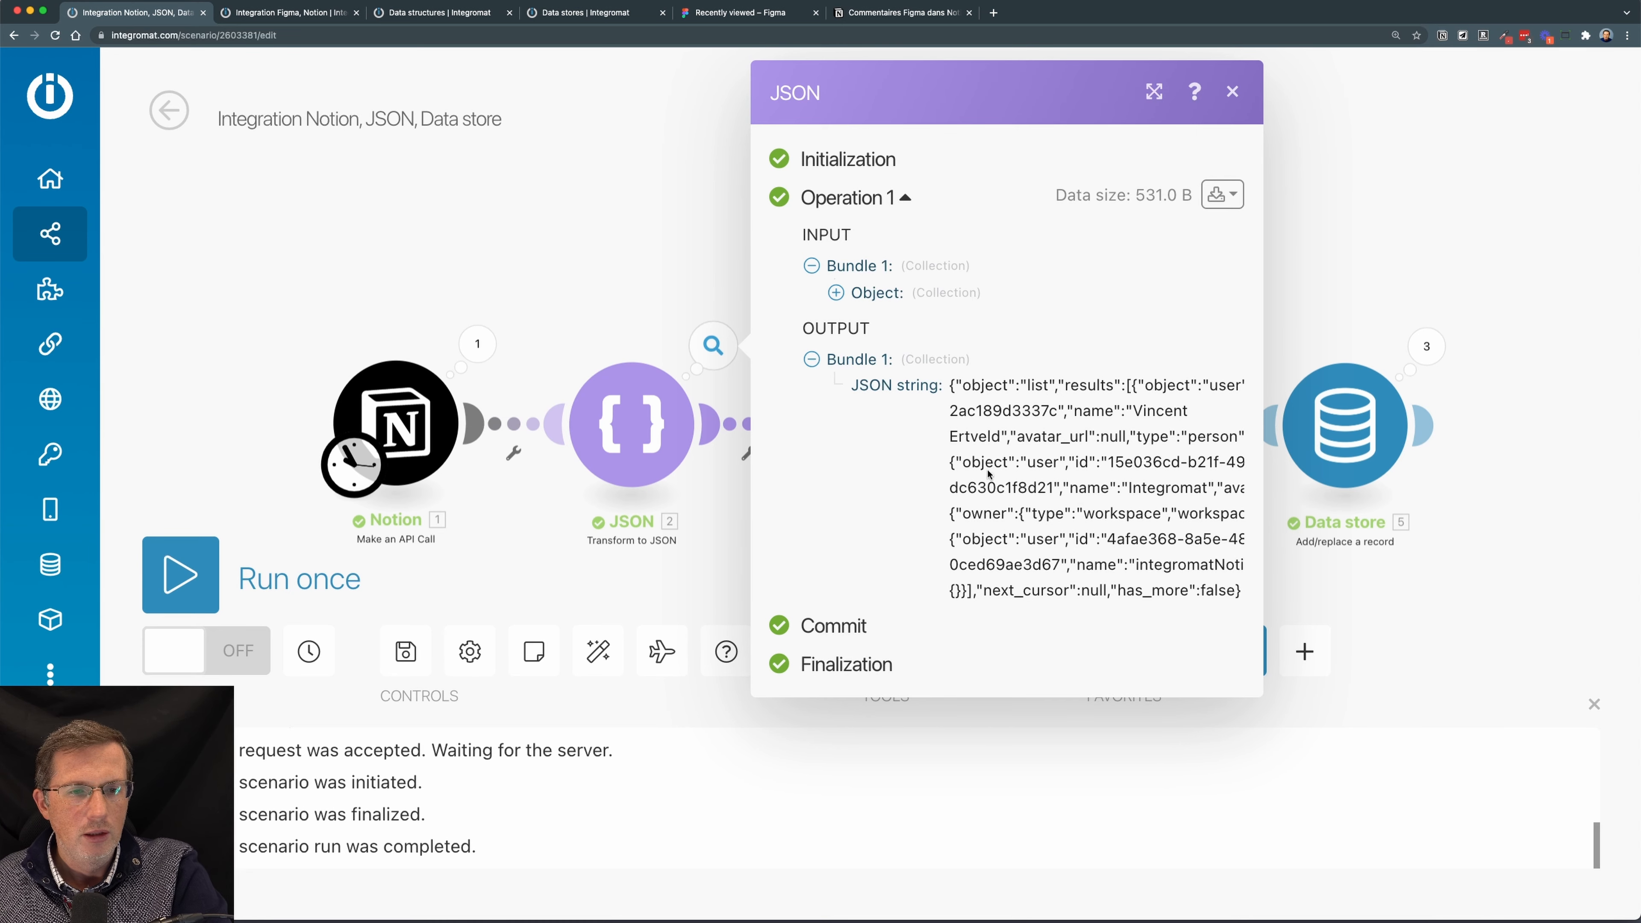
{"action": "left_click", "coordinate": [1403, 243]}
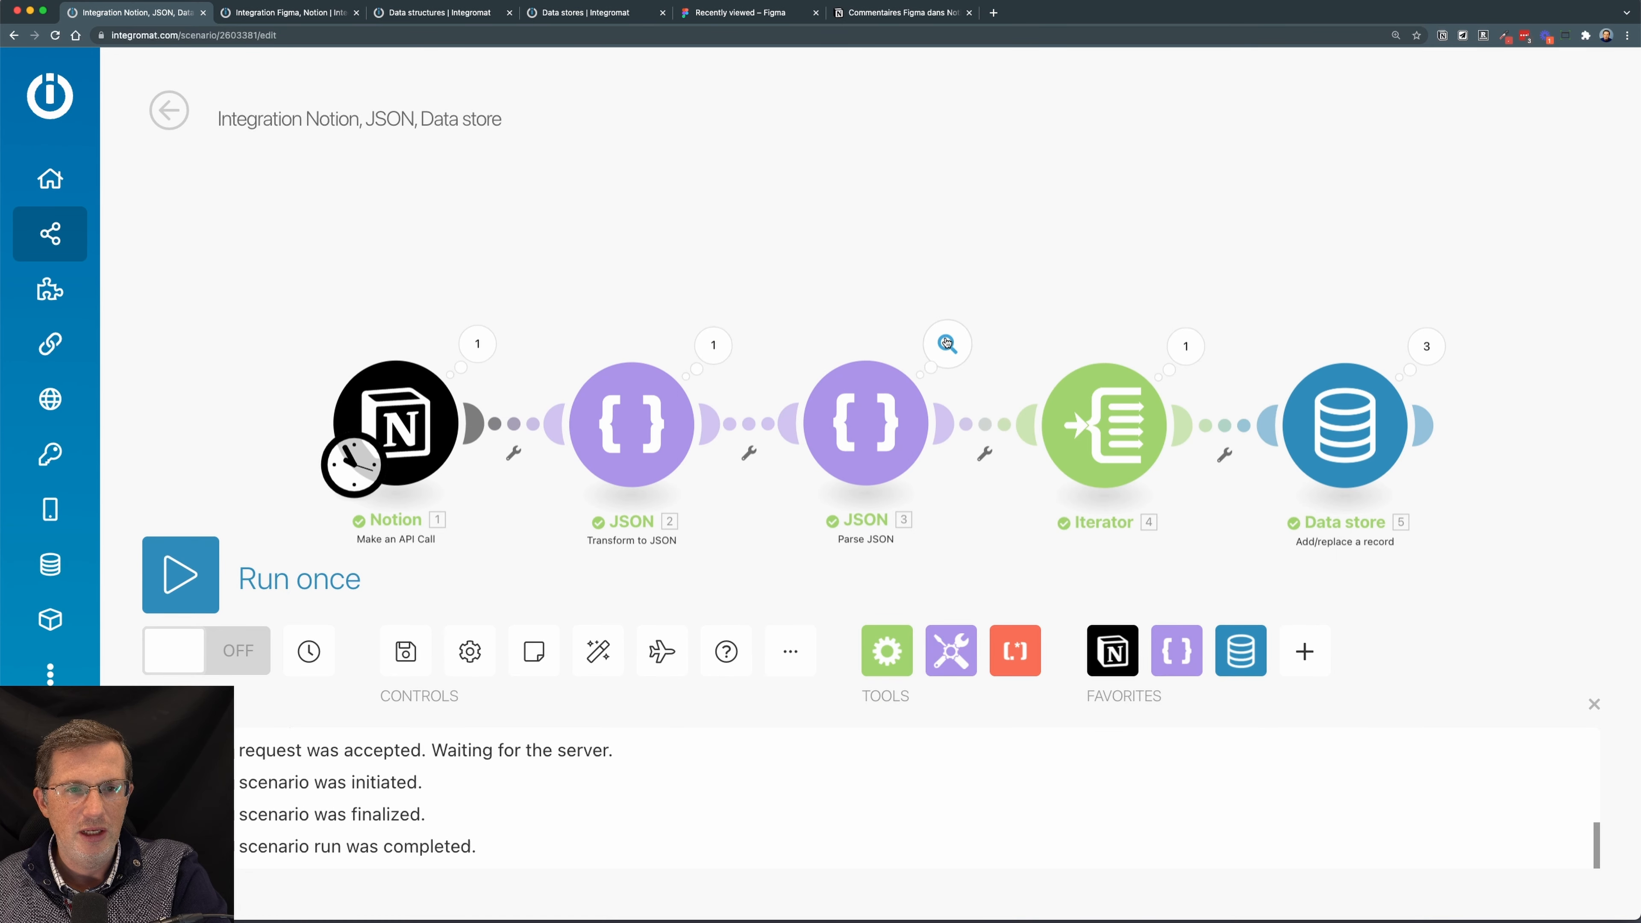
- Inspect the first entry of the results array in the Parse JSON module's output
{"action": "left_click", "coordinate": [947, 343]}
{"action": "left_click", "coordinate": [1070, 616]}
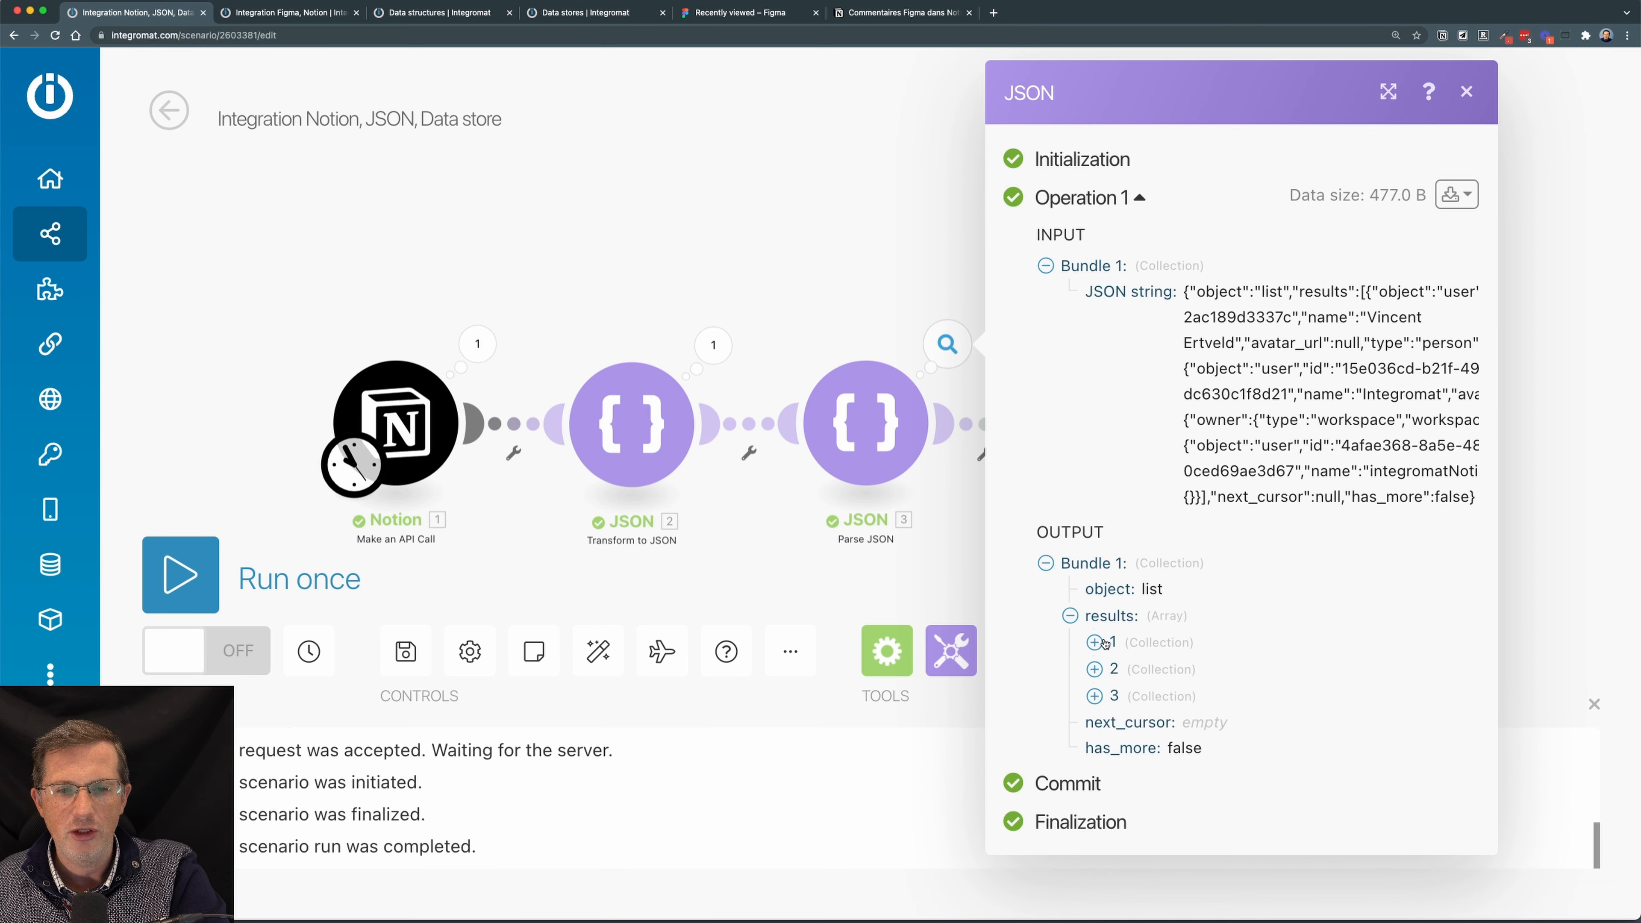
{"action": "left_click", "coordinate": [1103, 642]}
{"action": "scroll", "coordinate": [1115, 685], "scroll_direction": "down", "scroll_amount": 2}
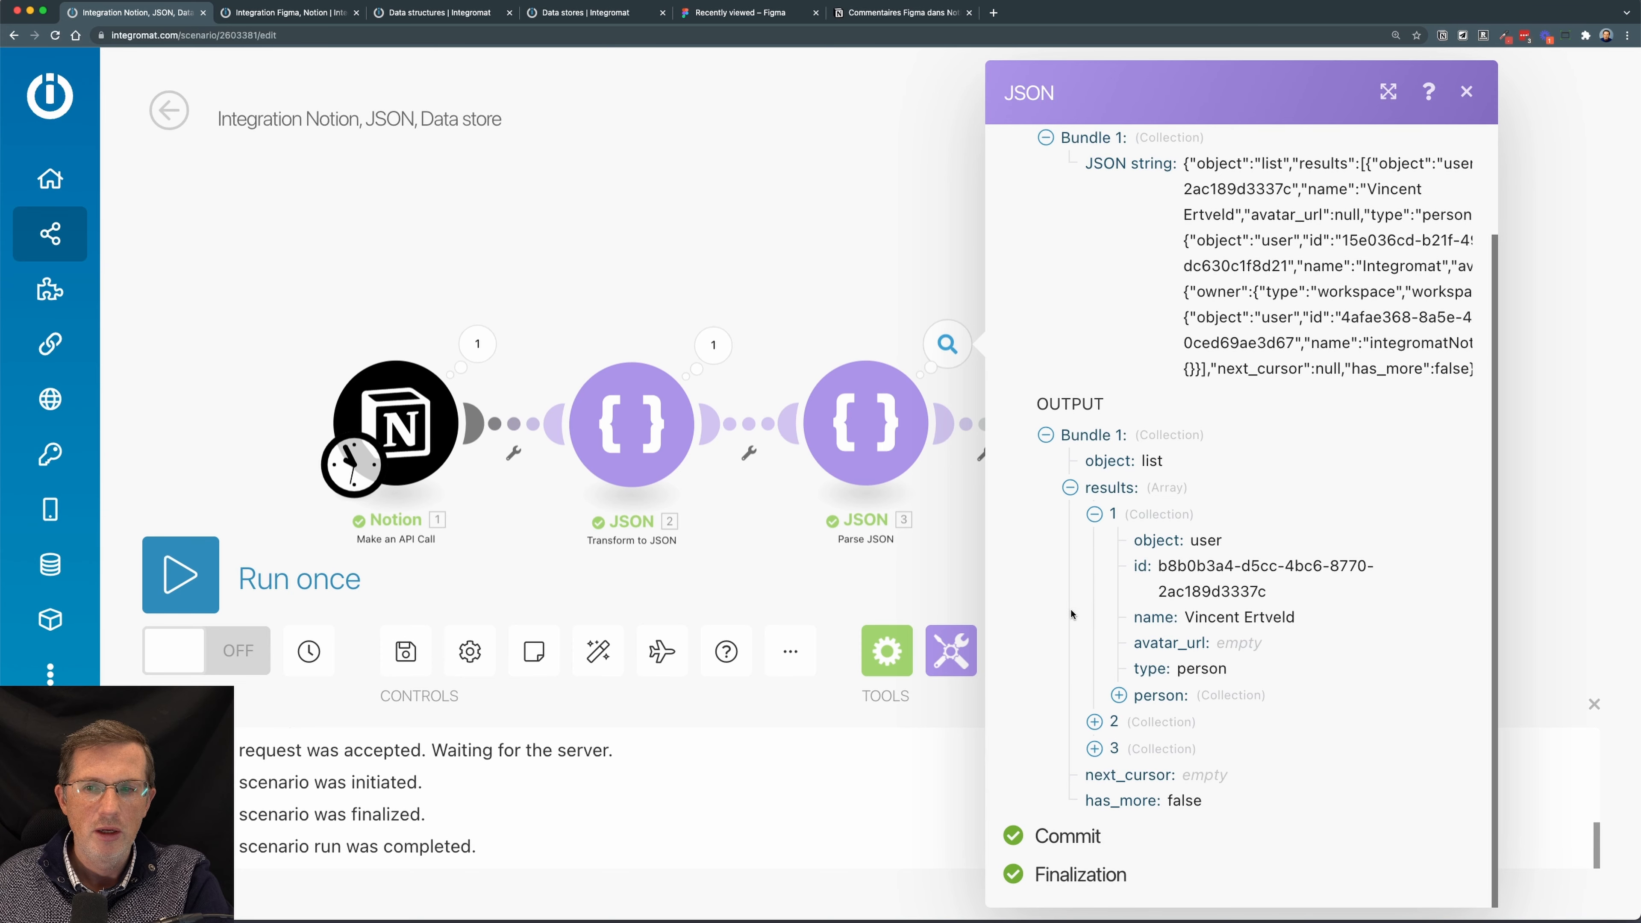
{"action": "left_click", "coordinate": [844, 233]}
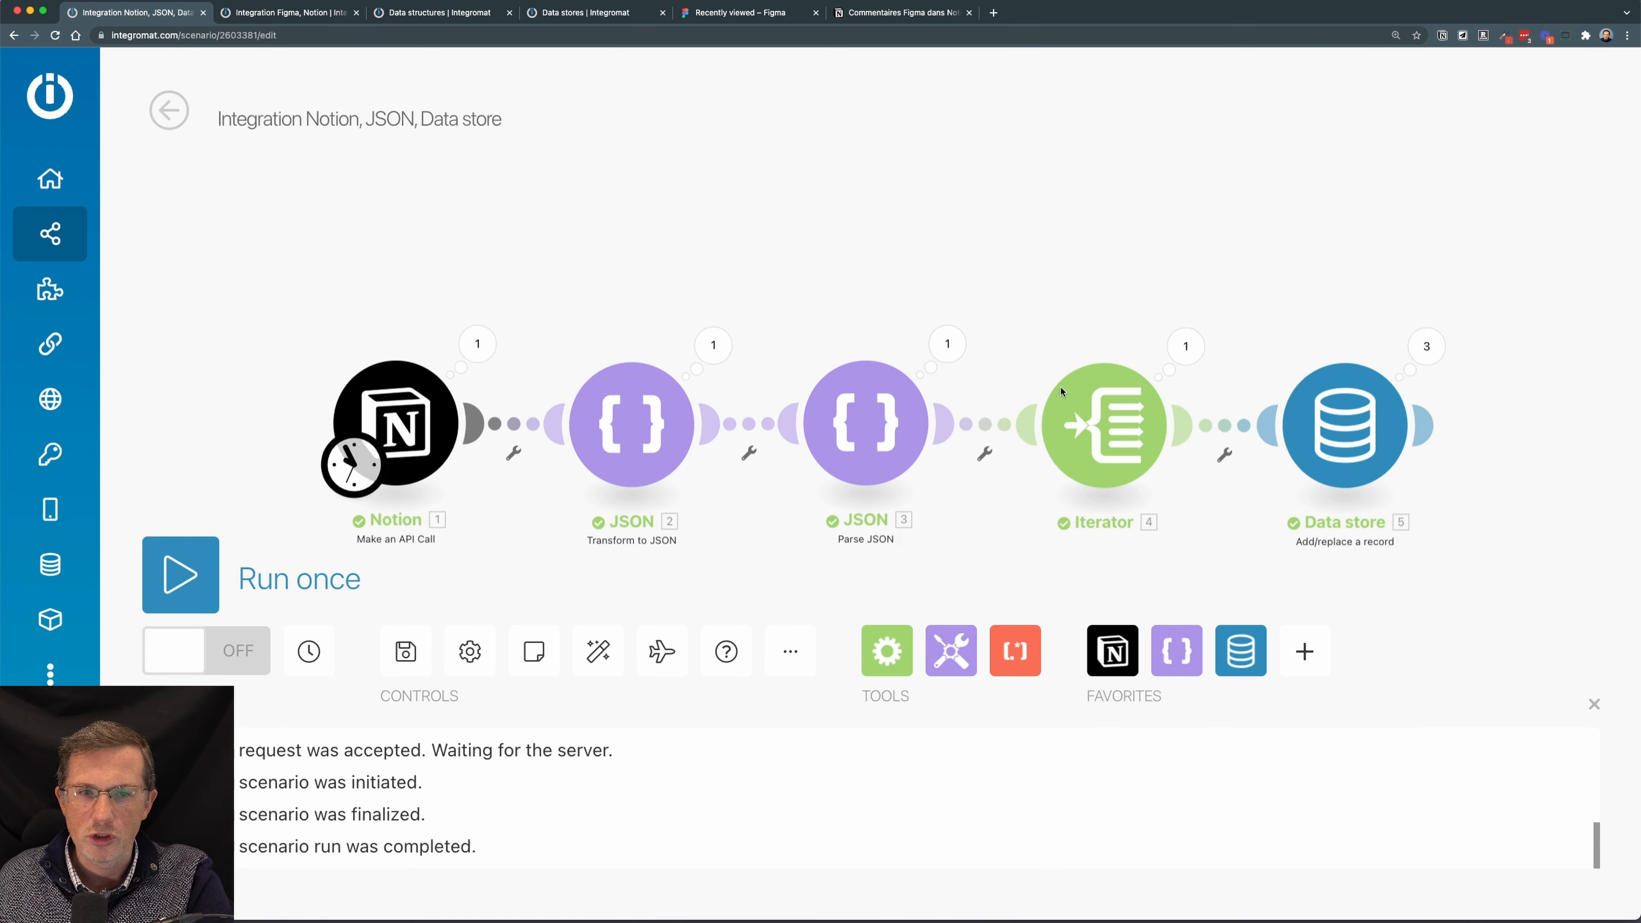
- Review the array mapped in the Iterator module and inspect the output bundles of its execution
{"action": "left_click", "coordinate": [1137, 416]}
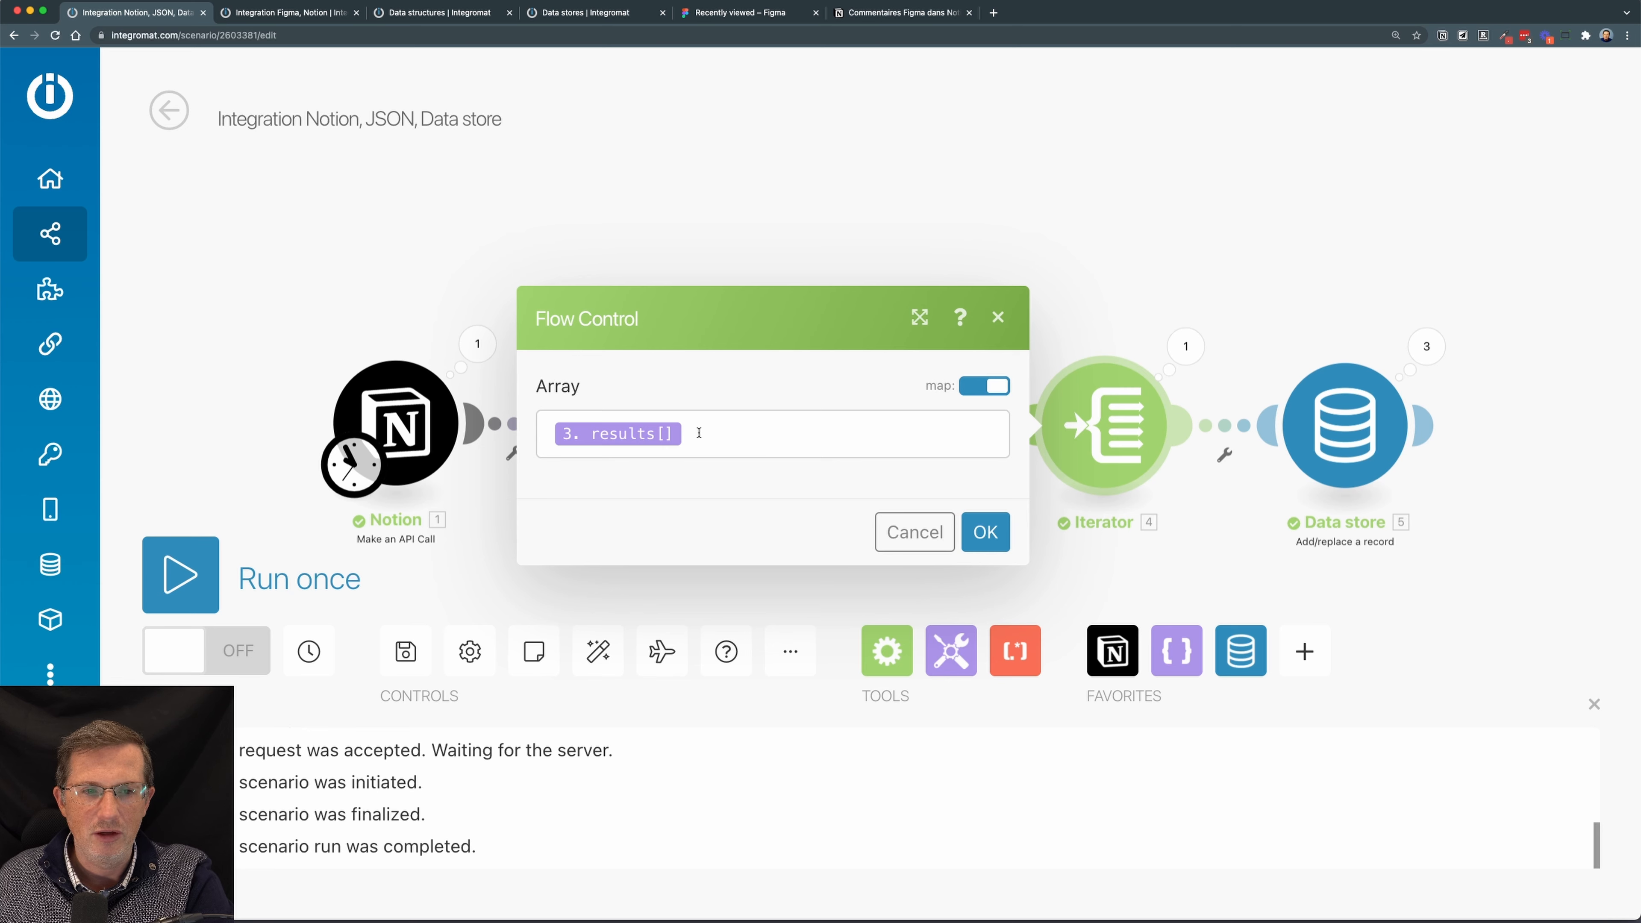
{"action": "left_click", "coordinate": [914, 532]}
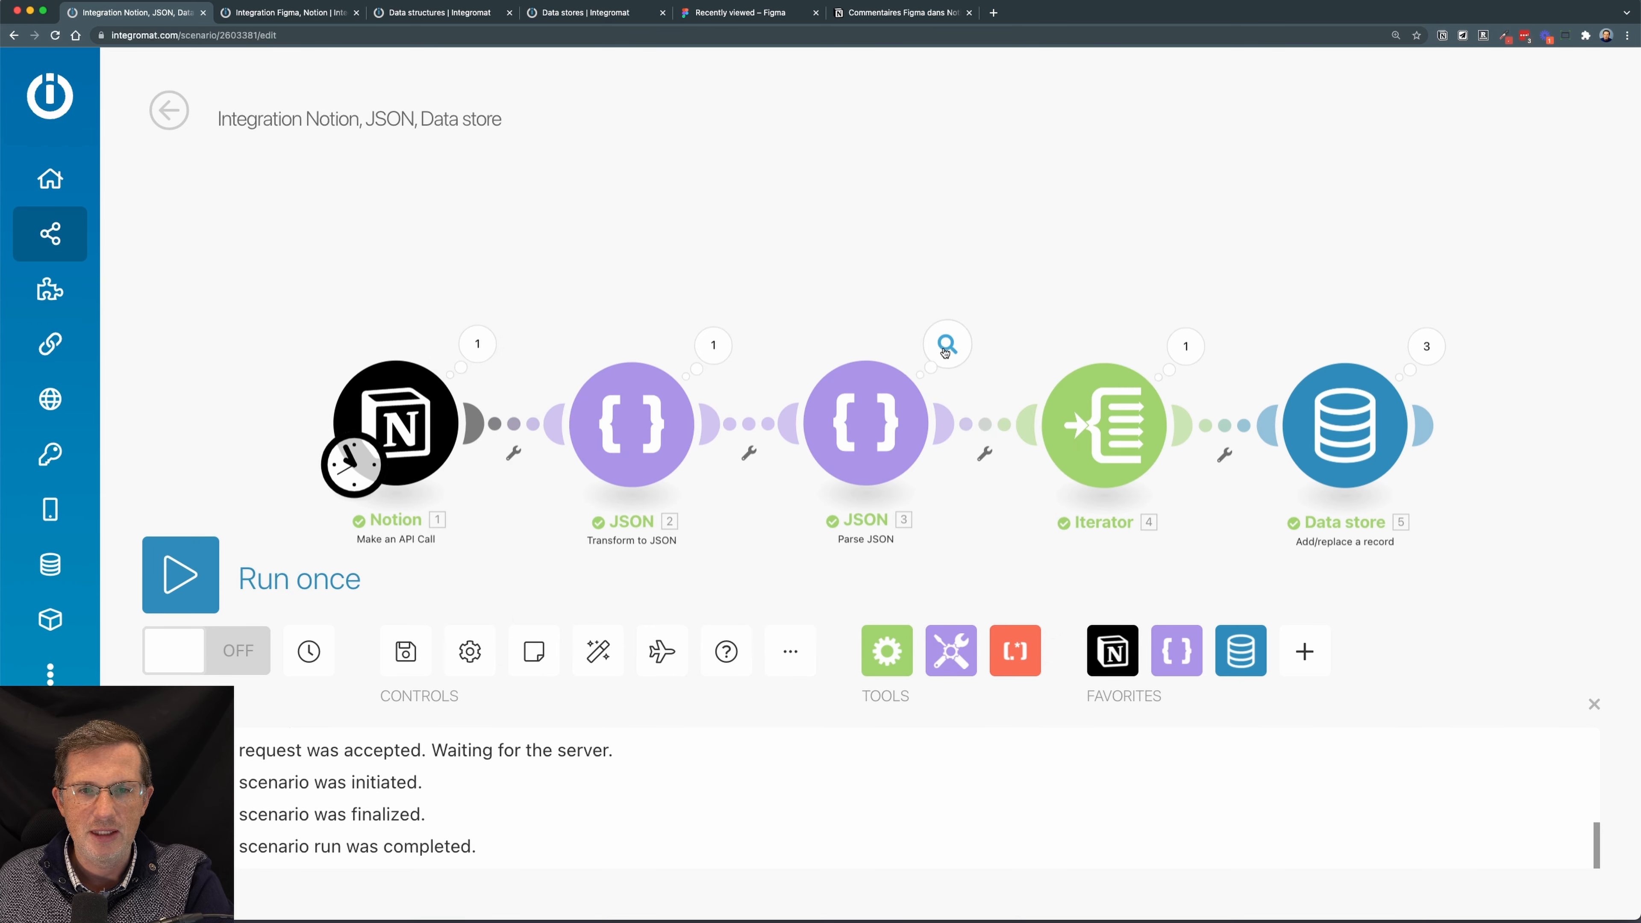
{"action": "left_click", "coordinate": [1175, 357]}
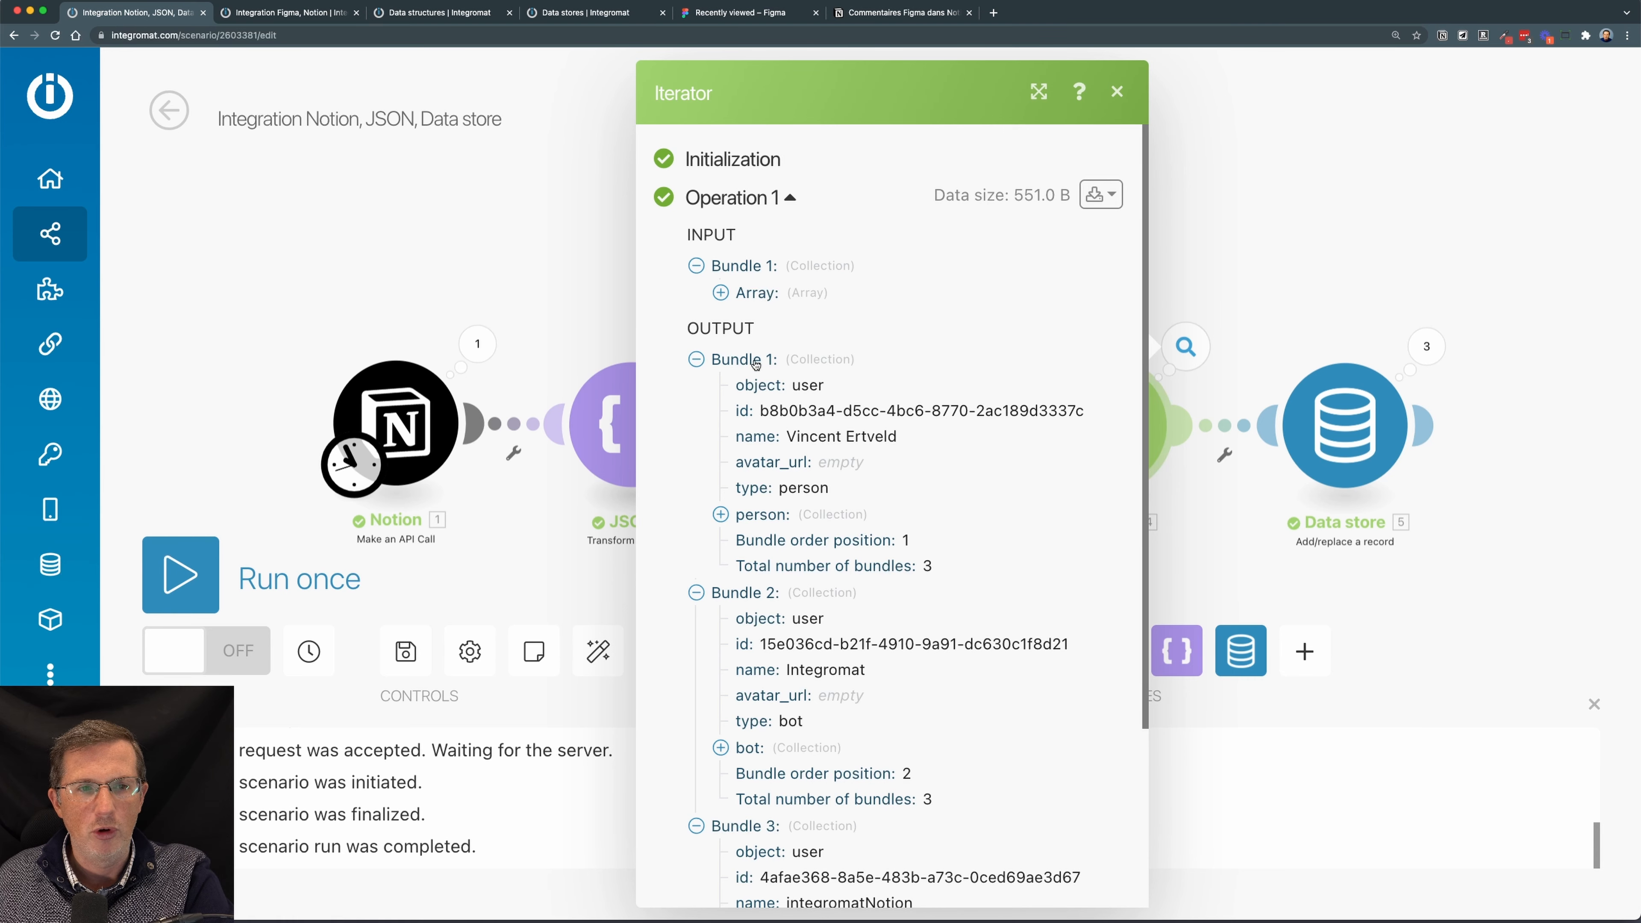
{"action": "scroll", "coordinate": [778, 582], "scroll_direction": "down", "scroll_amount": 3}
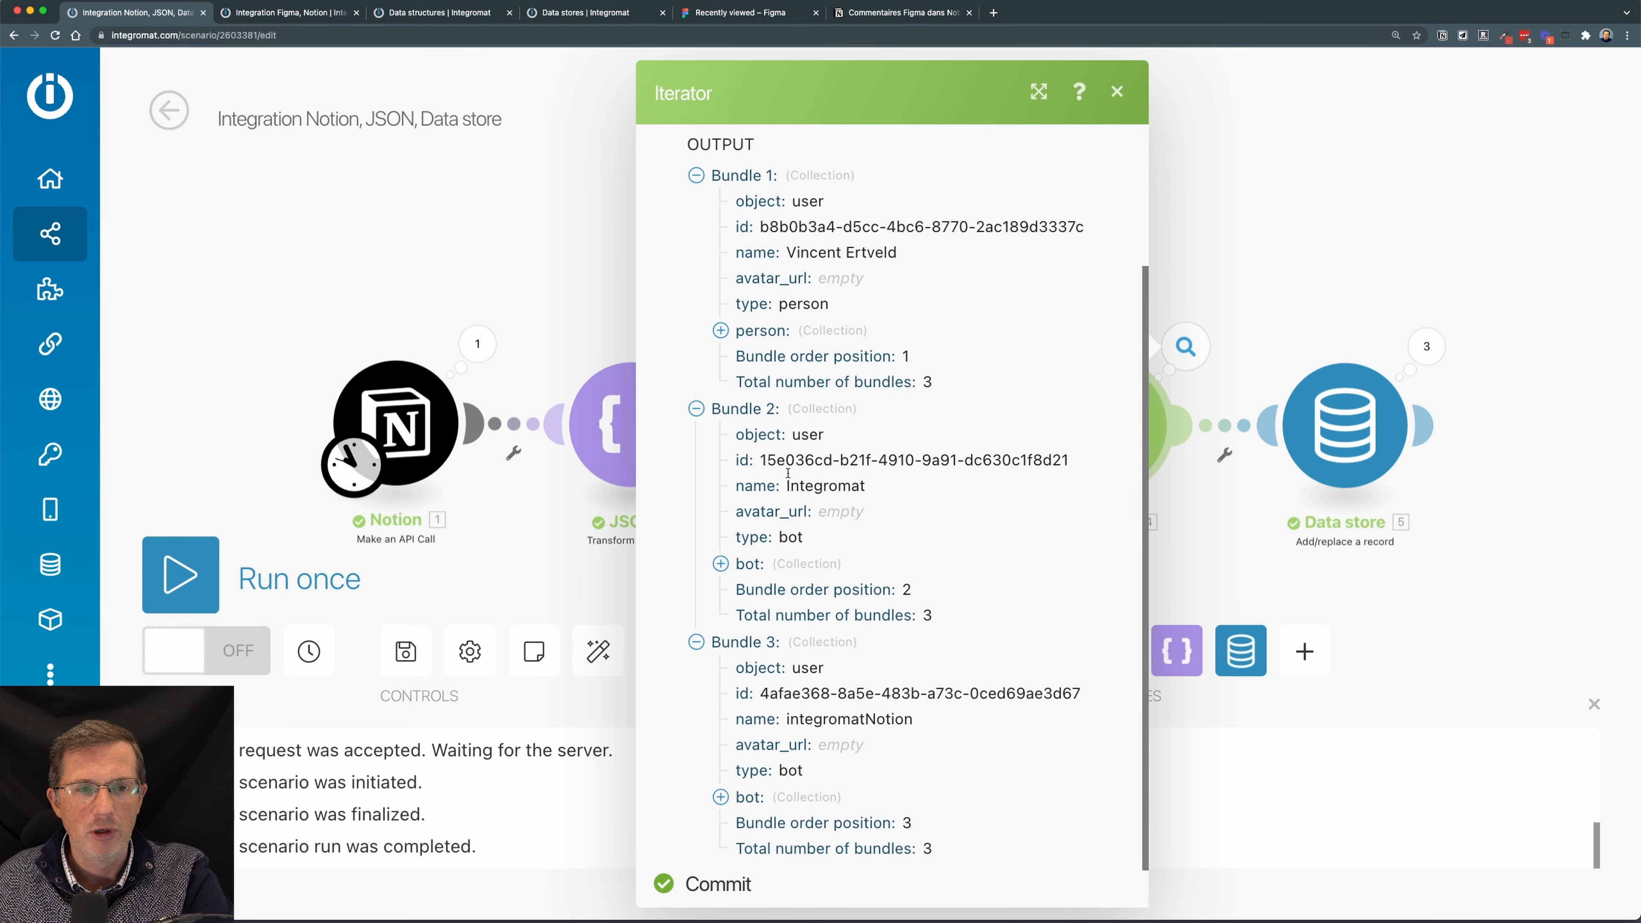
{"action": "left_click", "coordinate": [1195, 510]}
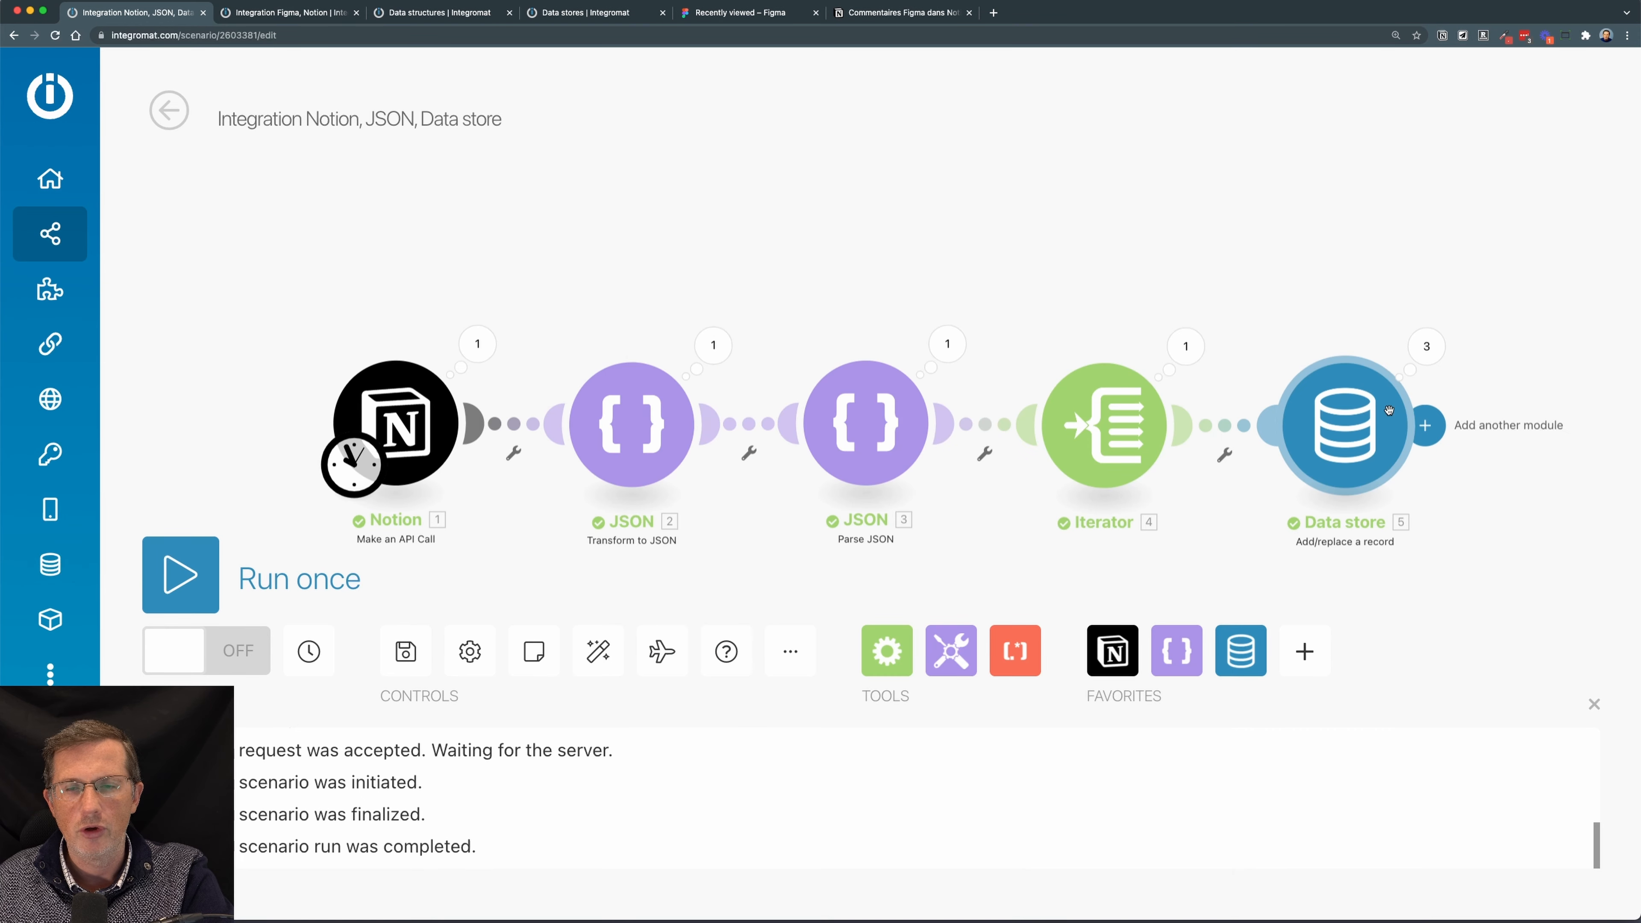
- Inspect the record in the Data store module's first operation, and review the module's data store, key and record mapping
{"action": "left_click", "coordinate": [1427, 347]}
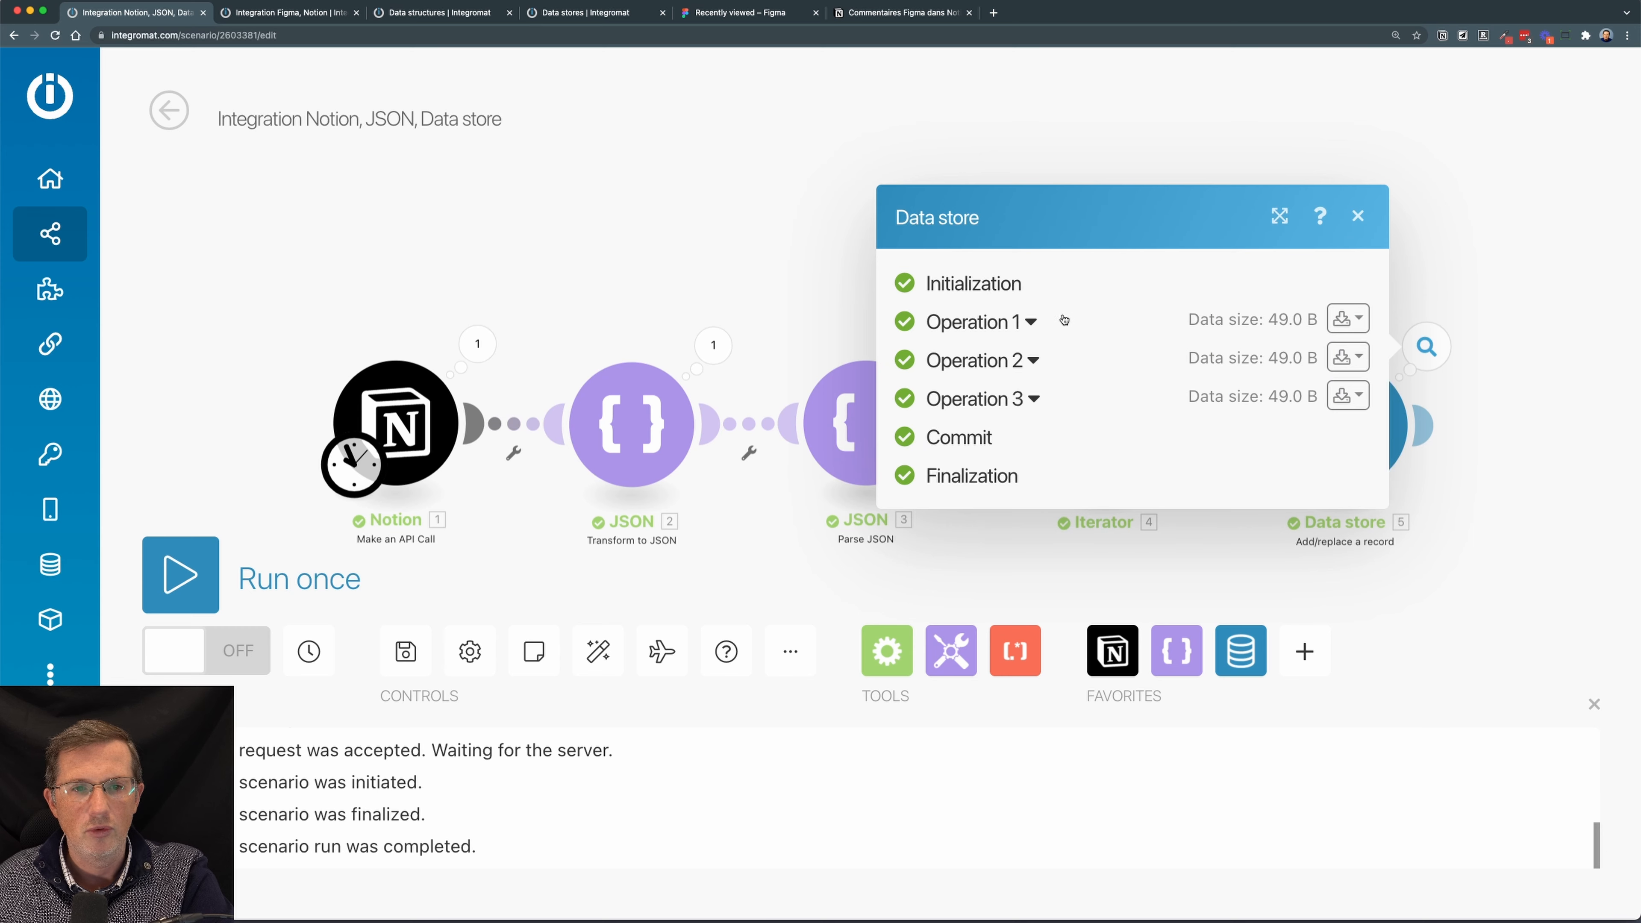
{"action": "left_click", "coordinate": [1038, 322]}
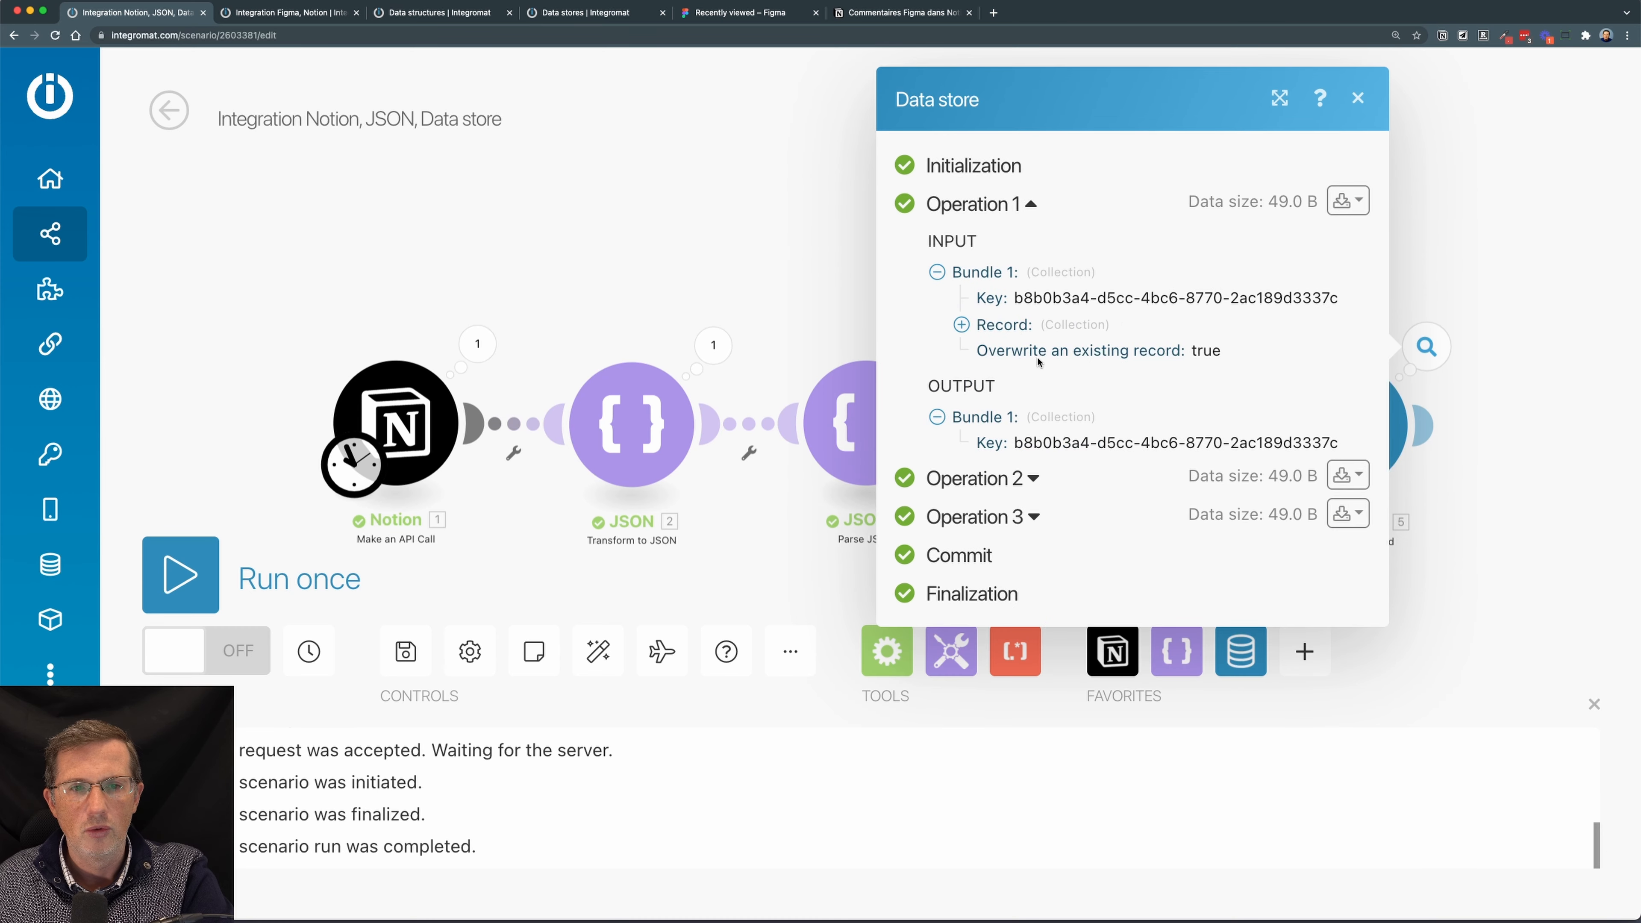
{"action": "left_click", "coordinate": [962, 325]}
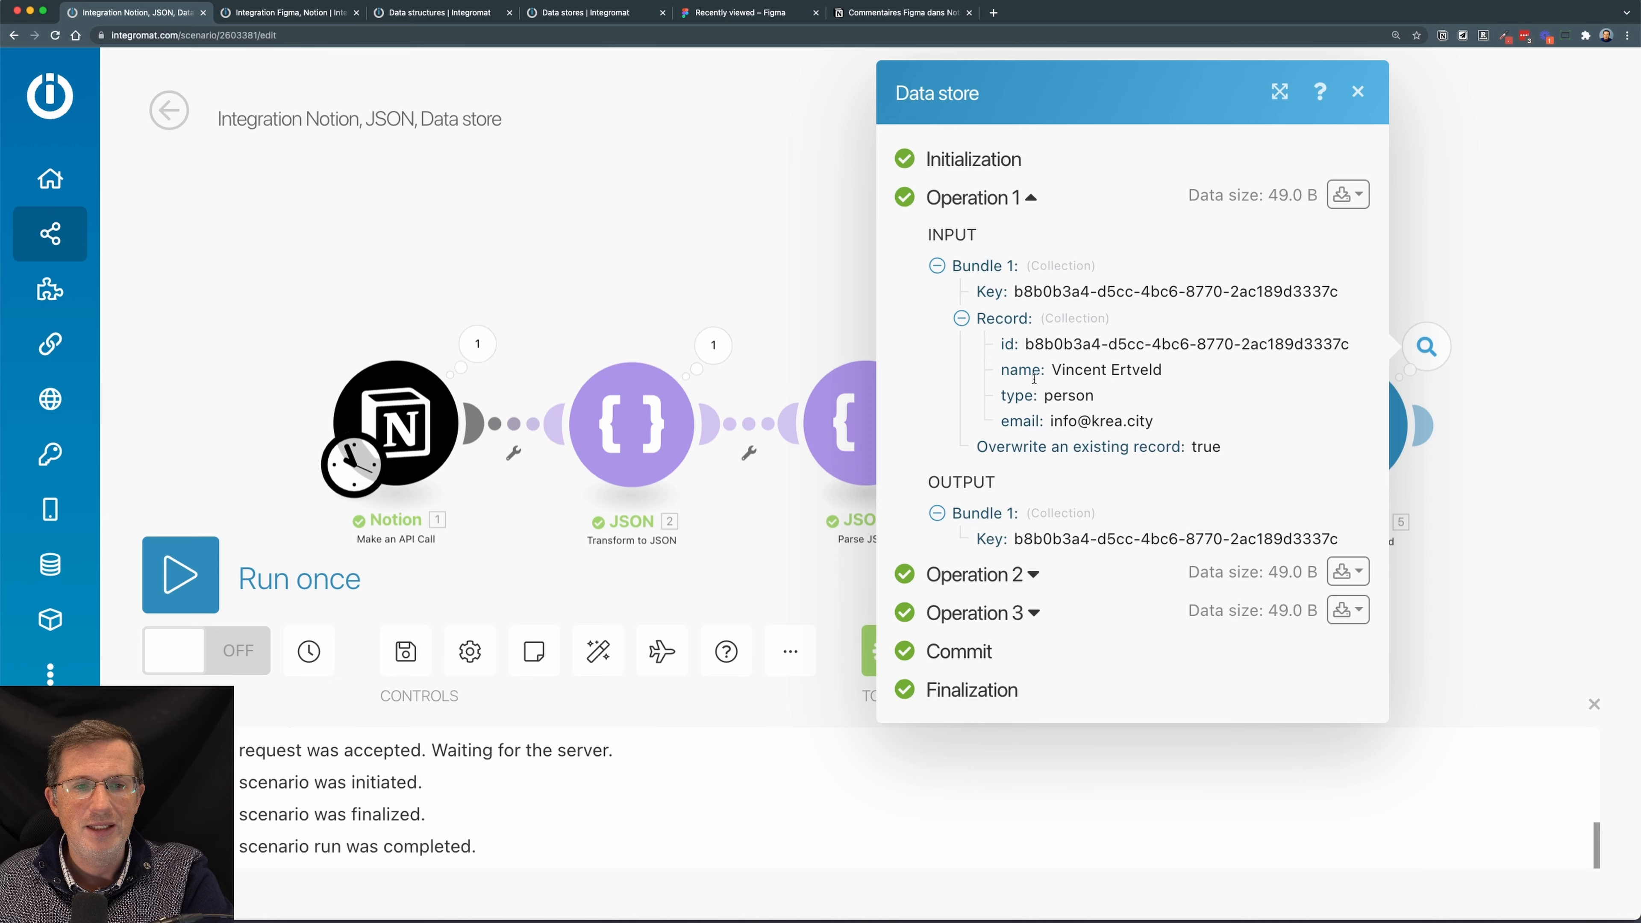
{"action": "left_click", "coordinate": [1358, 93]}
{"action": "left_click", "coordinate": [1339, 456]}
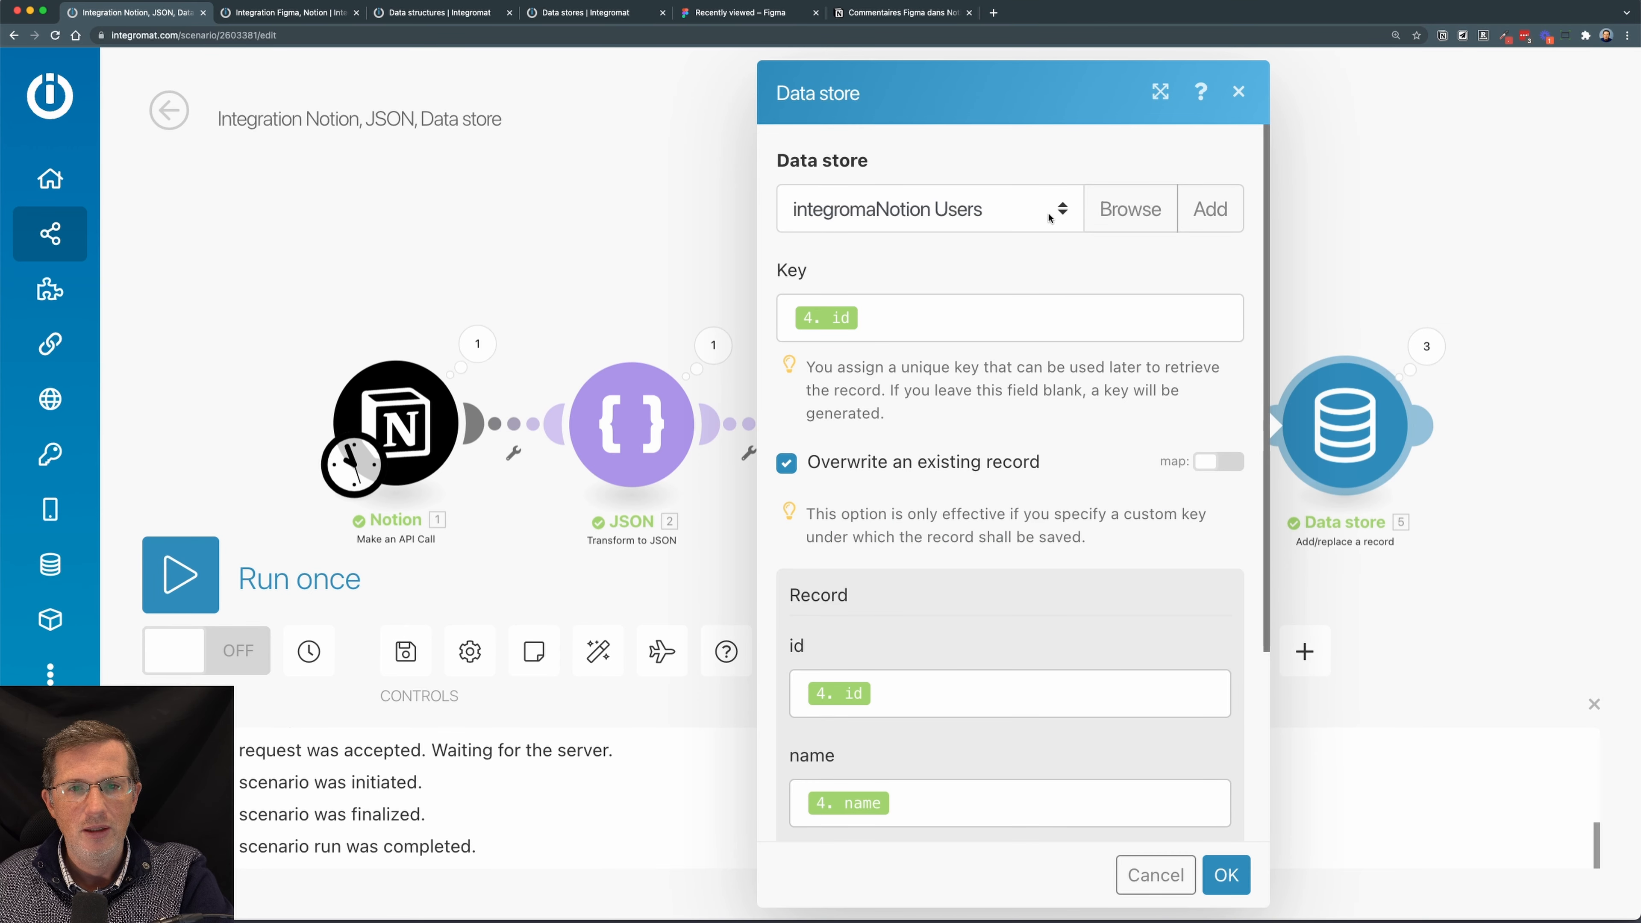
{"action": "left_click", "coordinate": [1238, 93]}
- Review the field specification of the NotionUsers data structure and close it without changes
{"action": "left_click", "coordinate": [446, 13]}
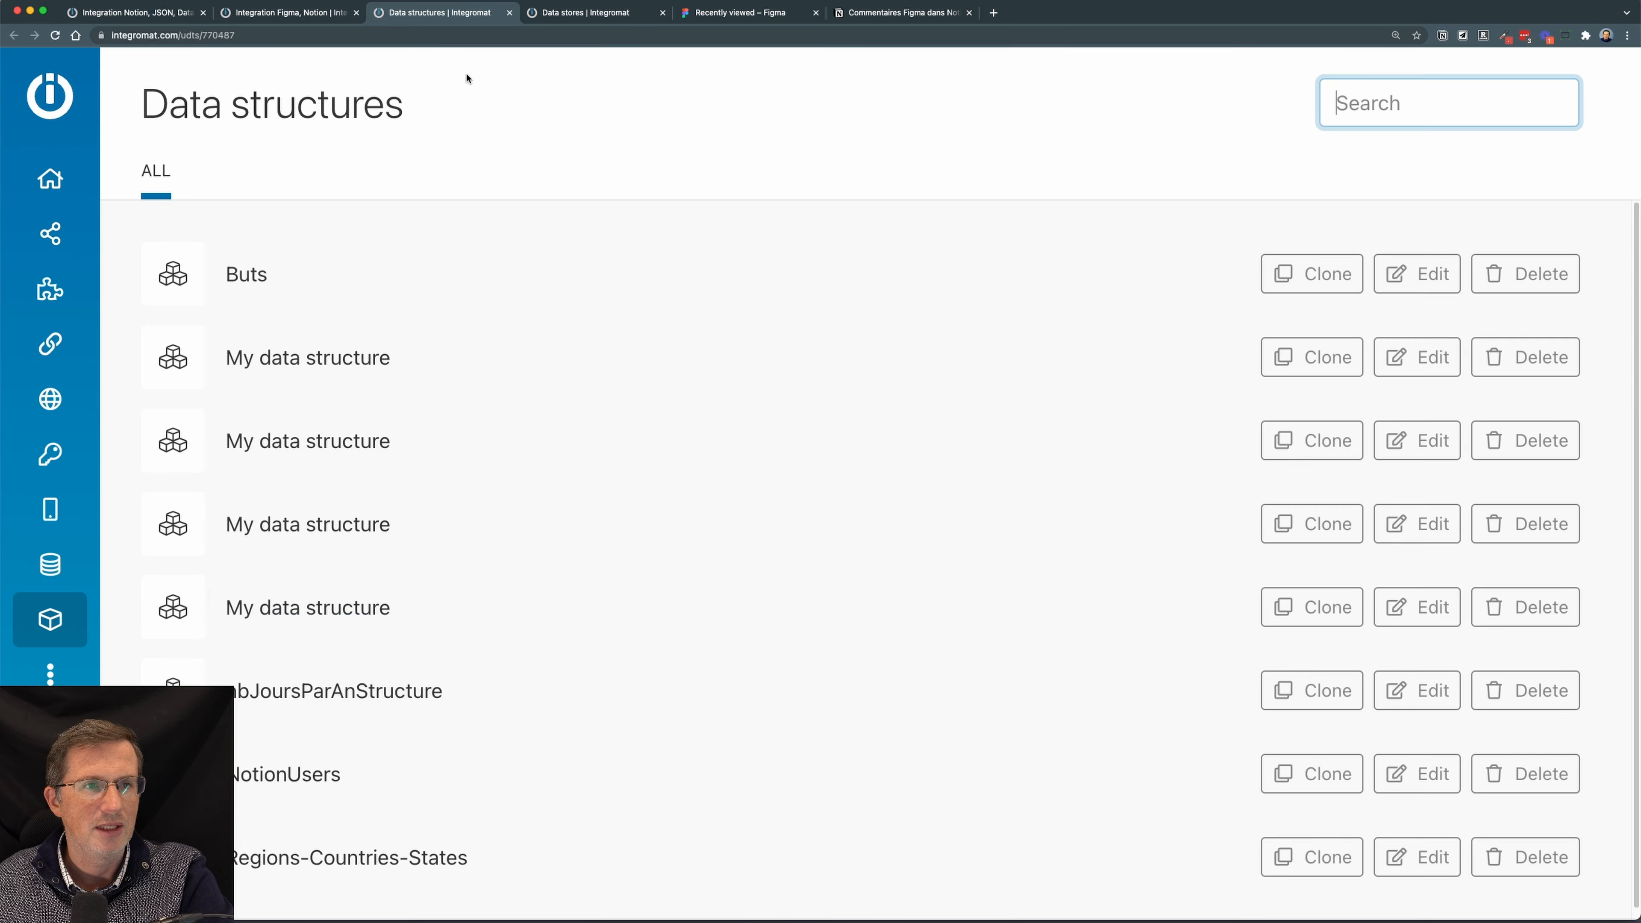
{"action": "scroll", "coordinate": [477, 531], "scroll_direction": "down", "scroll_amount": 1}
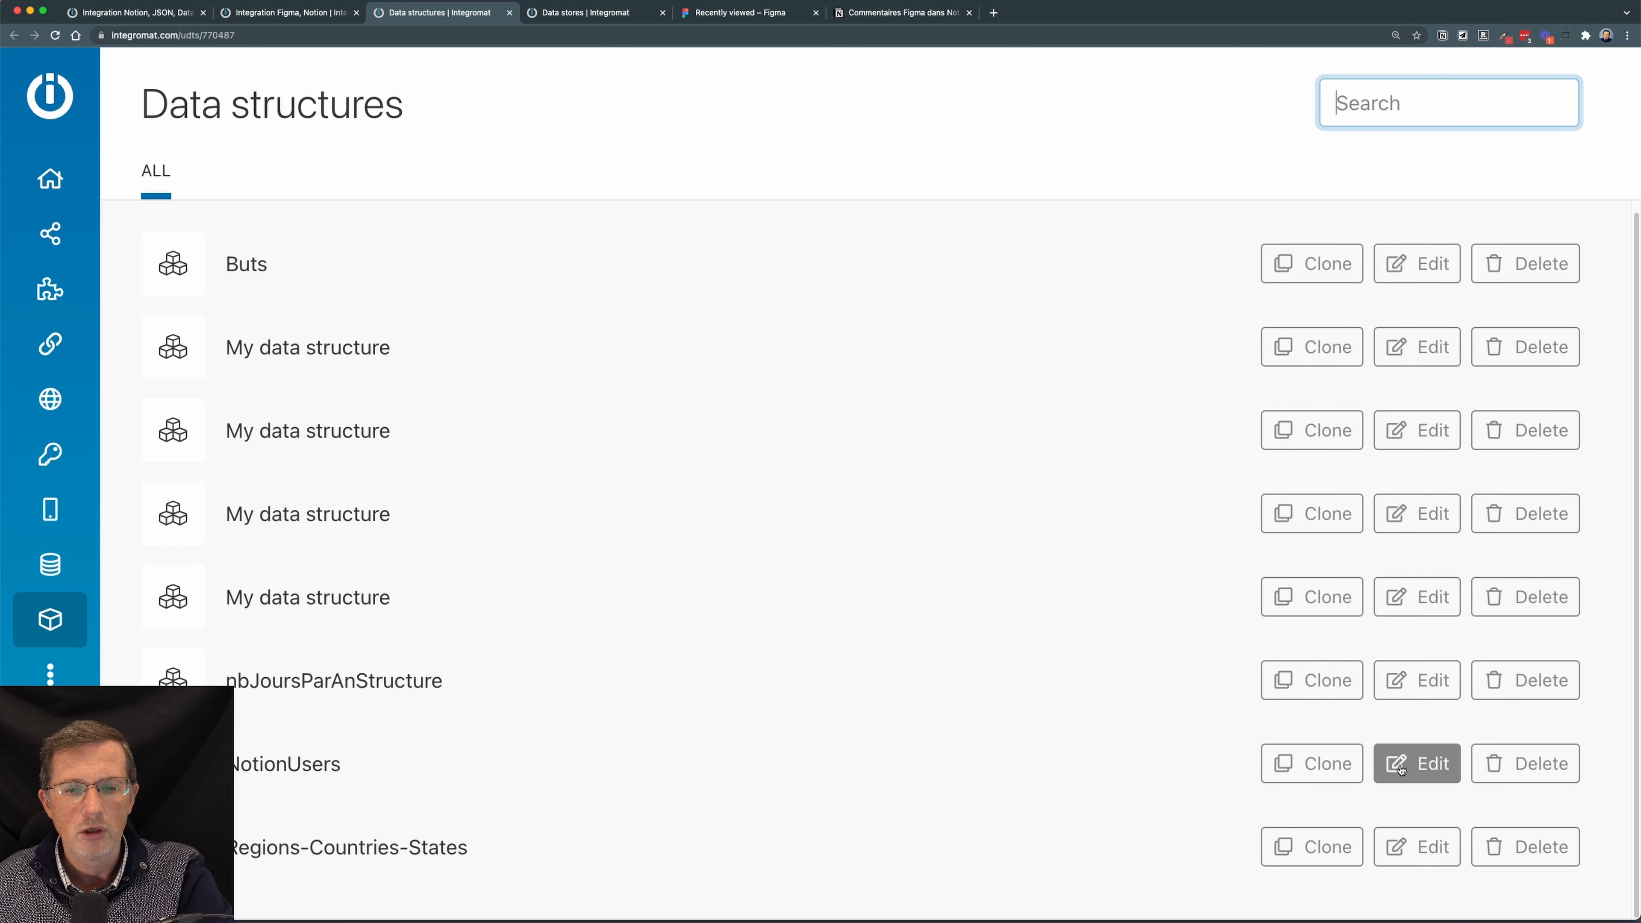
{"action": "left_click", "coordinate": [1401, 768]}
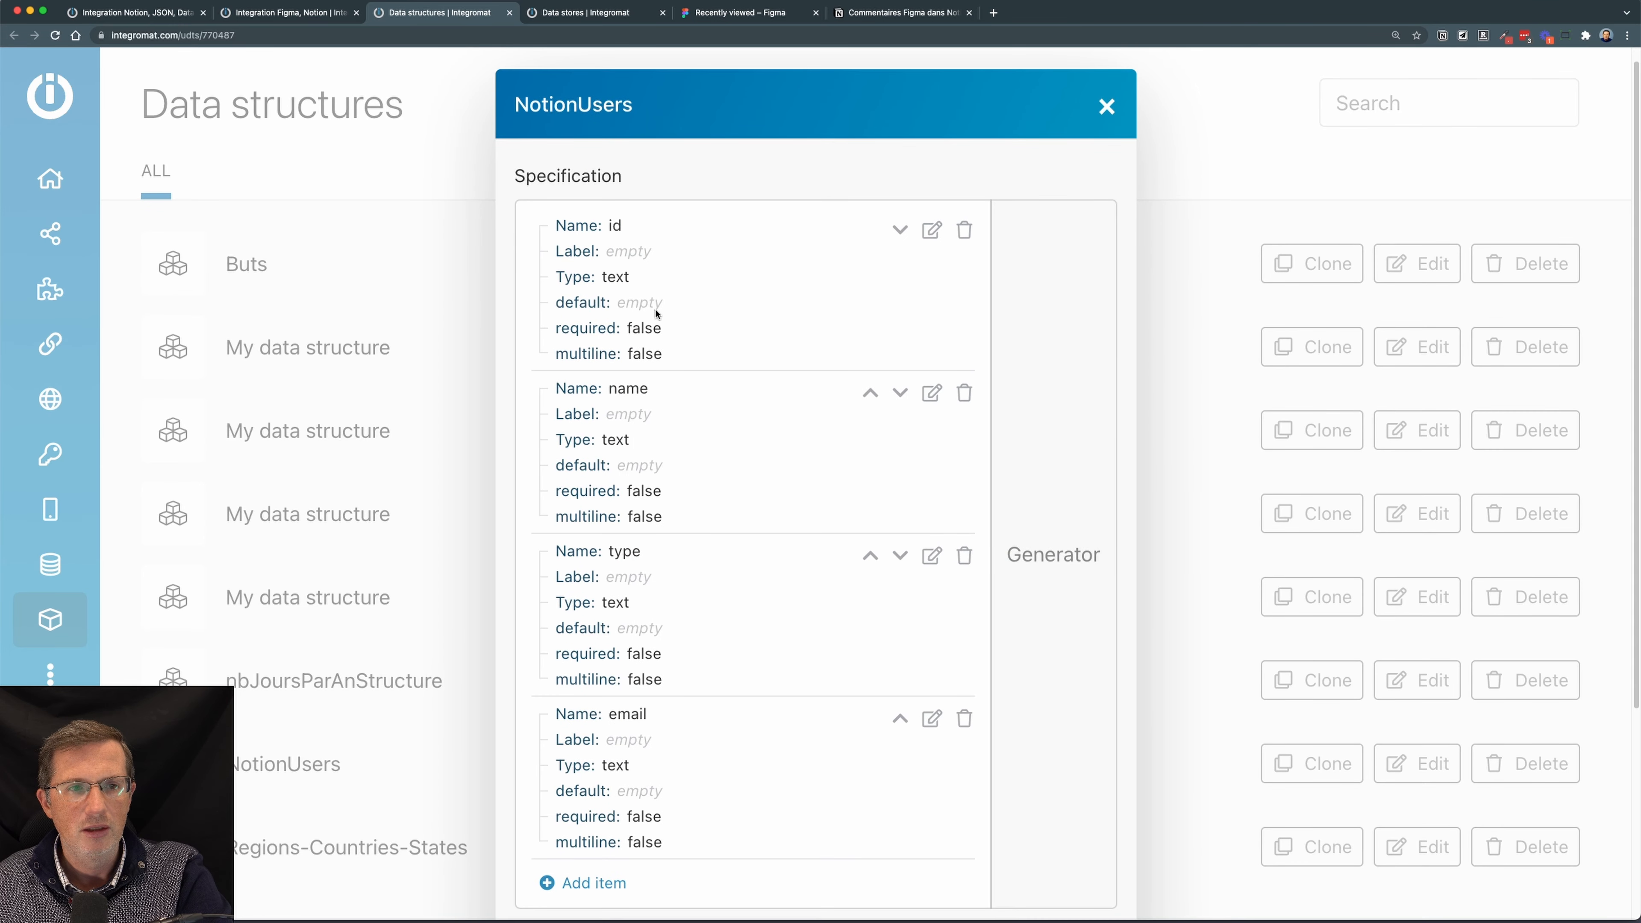
{"action": "scroll", "coordinate": [656, 288], "scroll_direction": "down", "scroll_amount": 2}
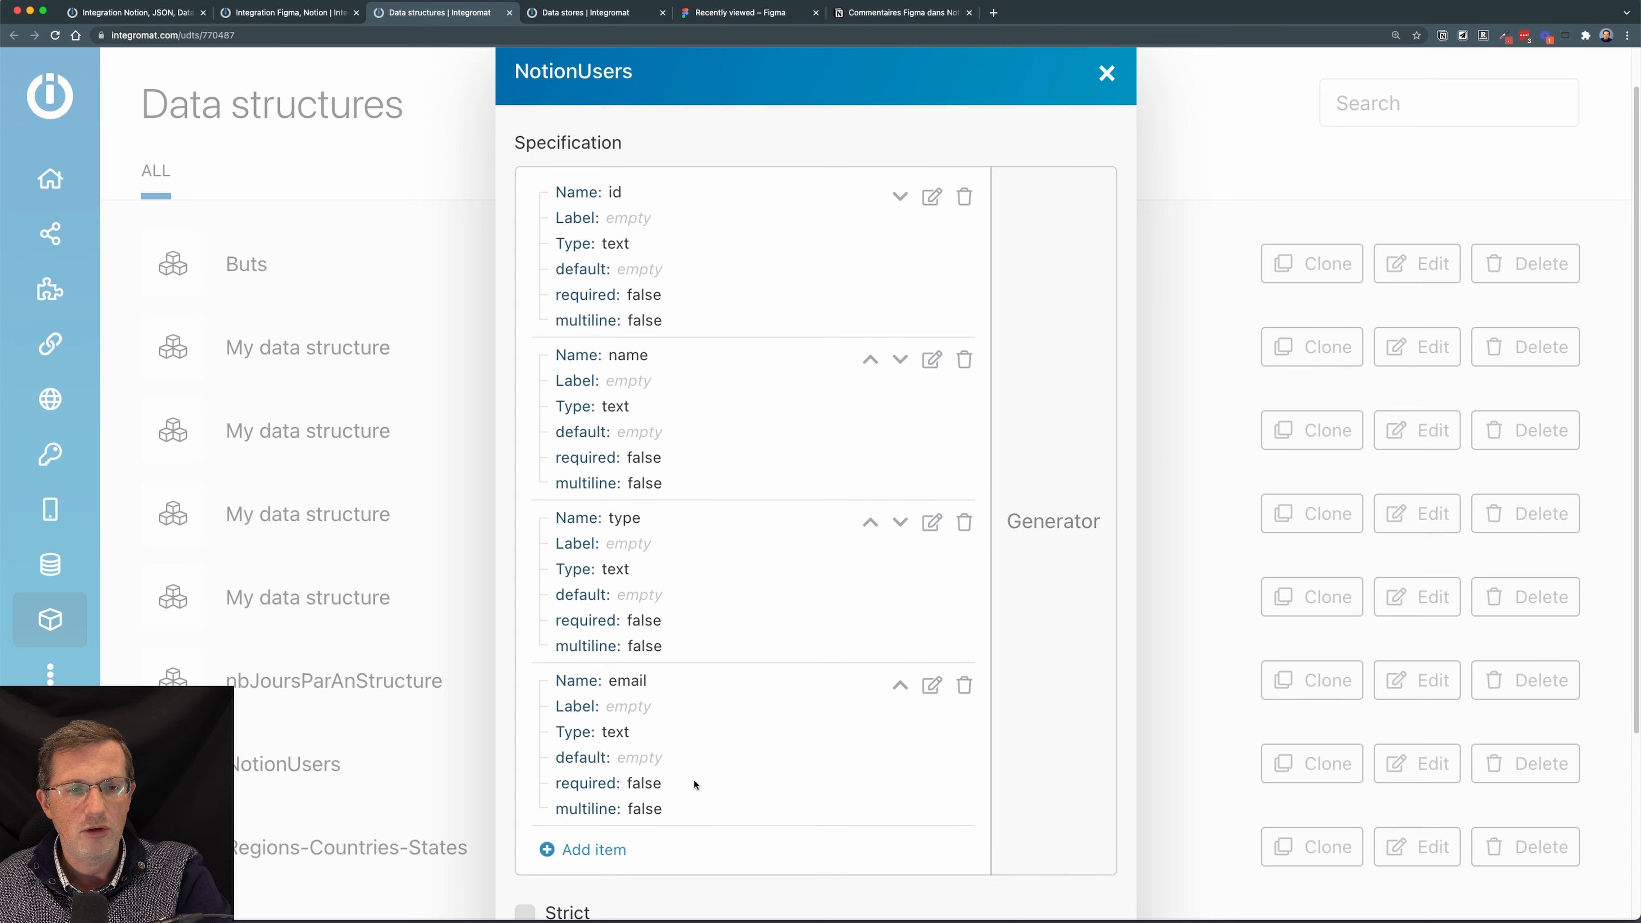
{"action": "left_click", "coordinate": [1107, 75]}
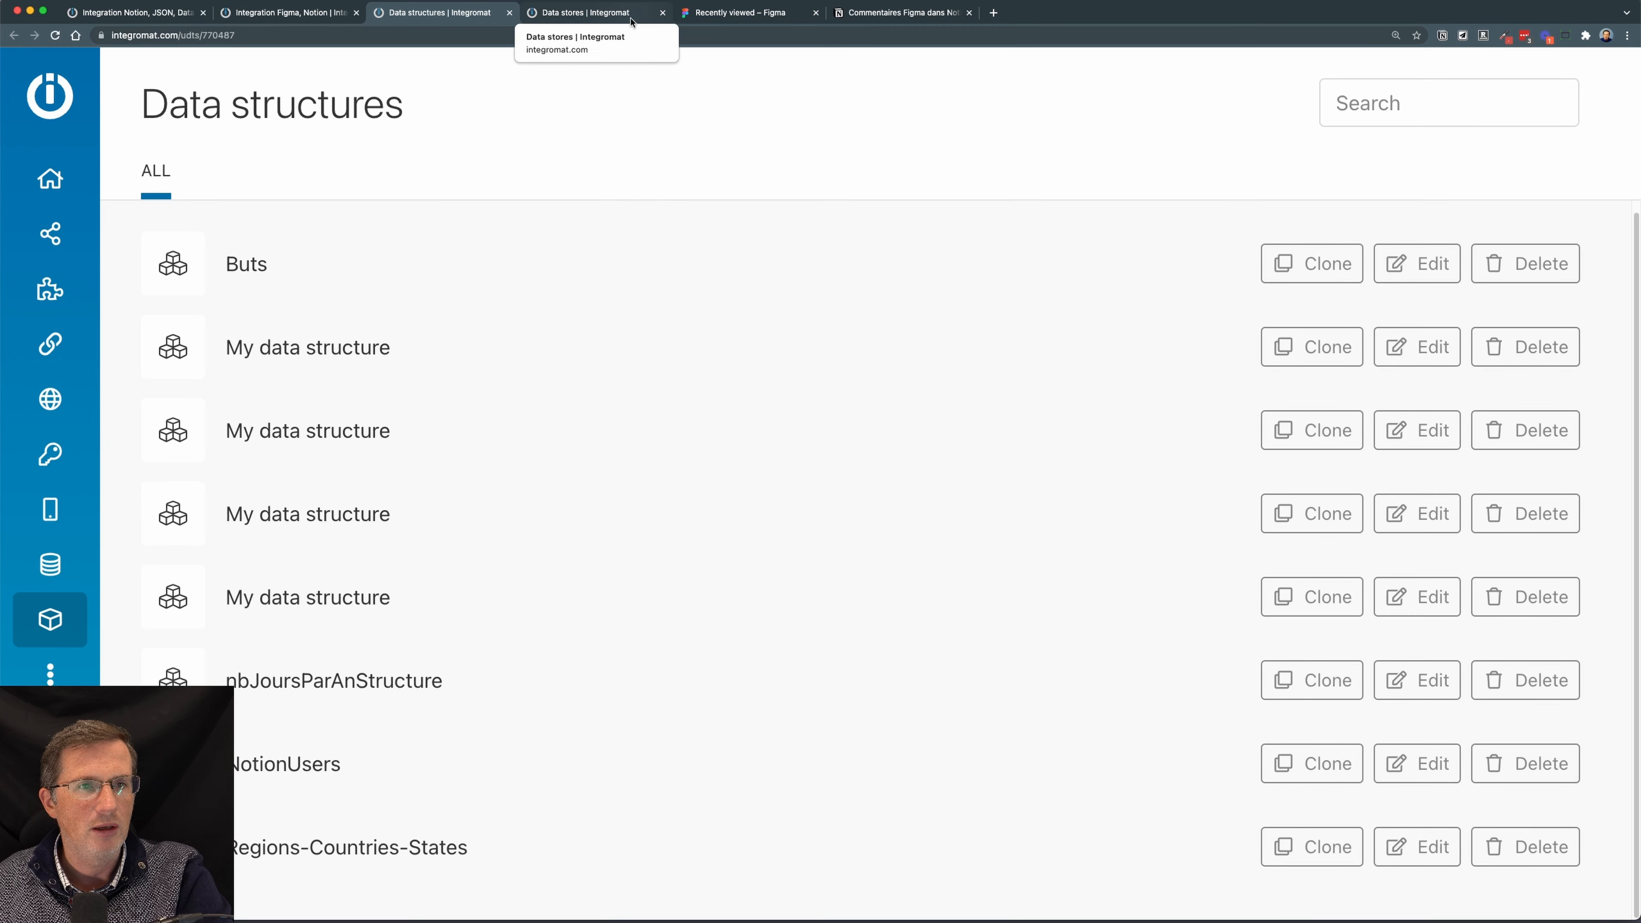
- Browse the records stored in the integromaNotion Users data store
{"action": "left_click", "coordinate": [585, 13]}
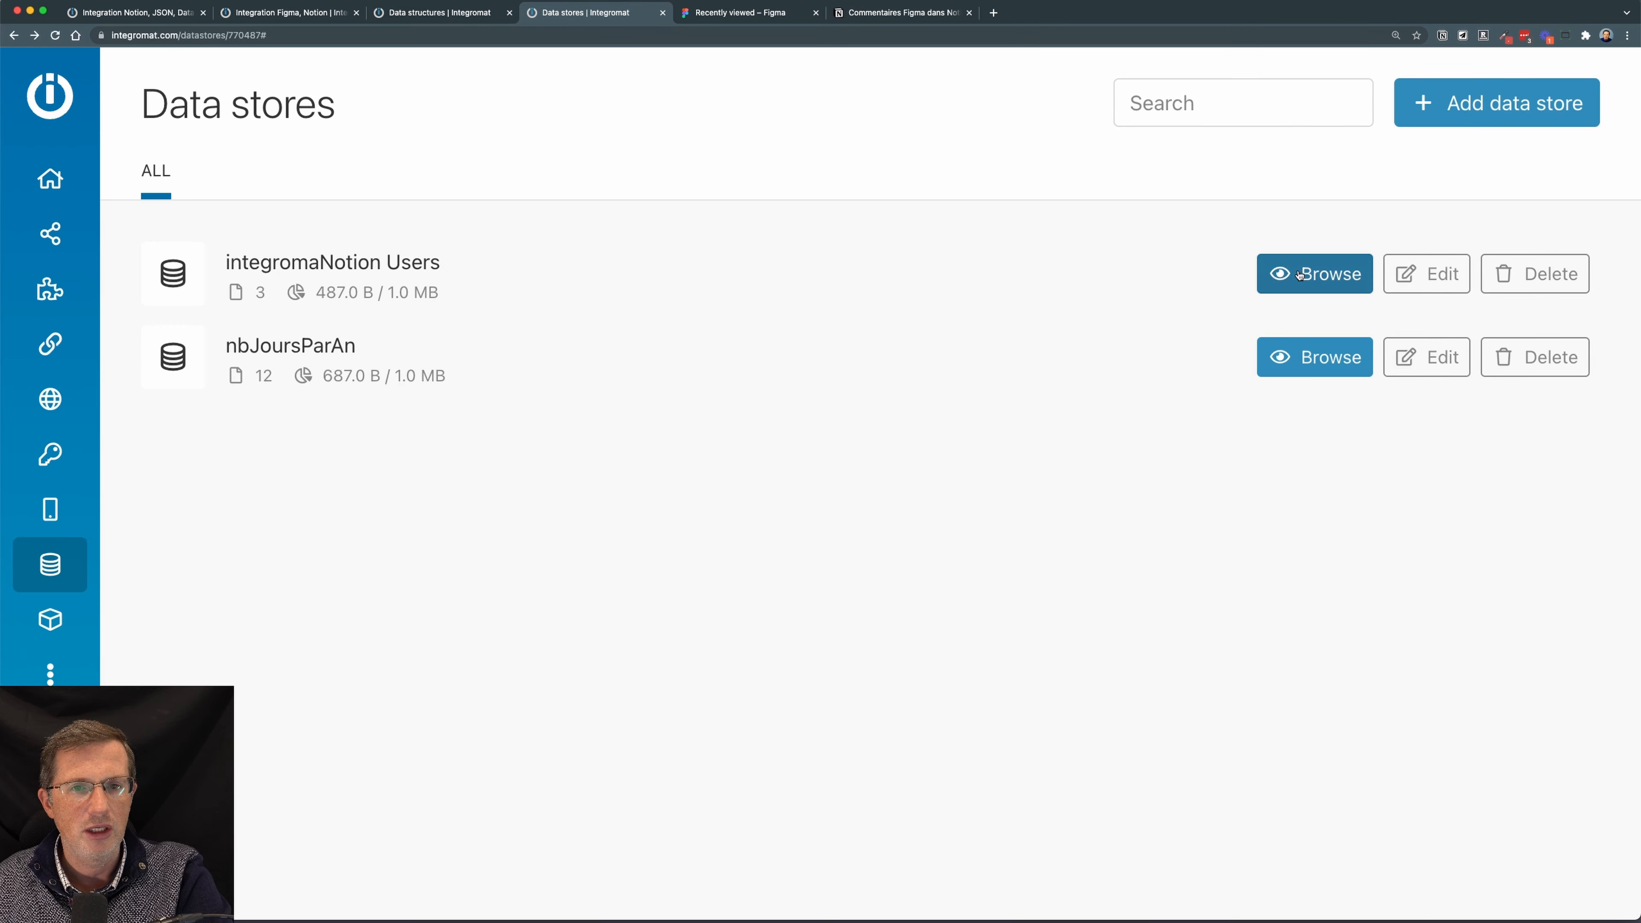
{"action": "left_click", "coordinate": [1313, 274]}
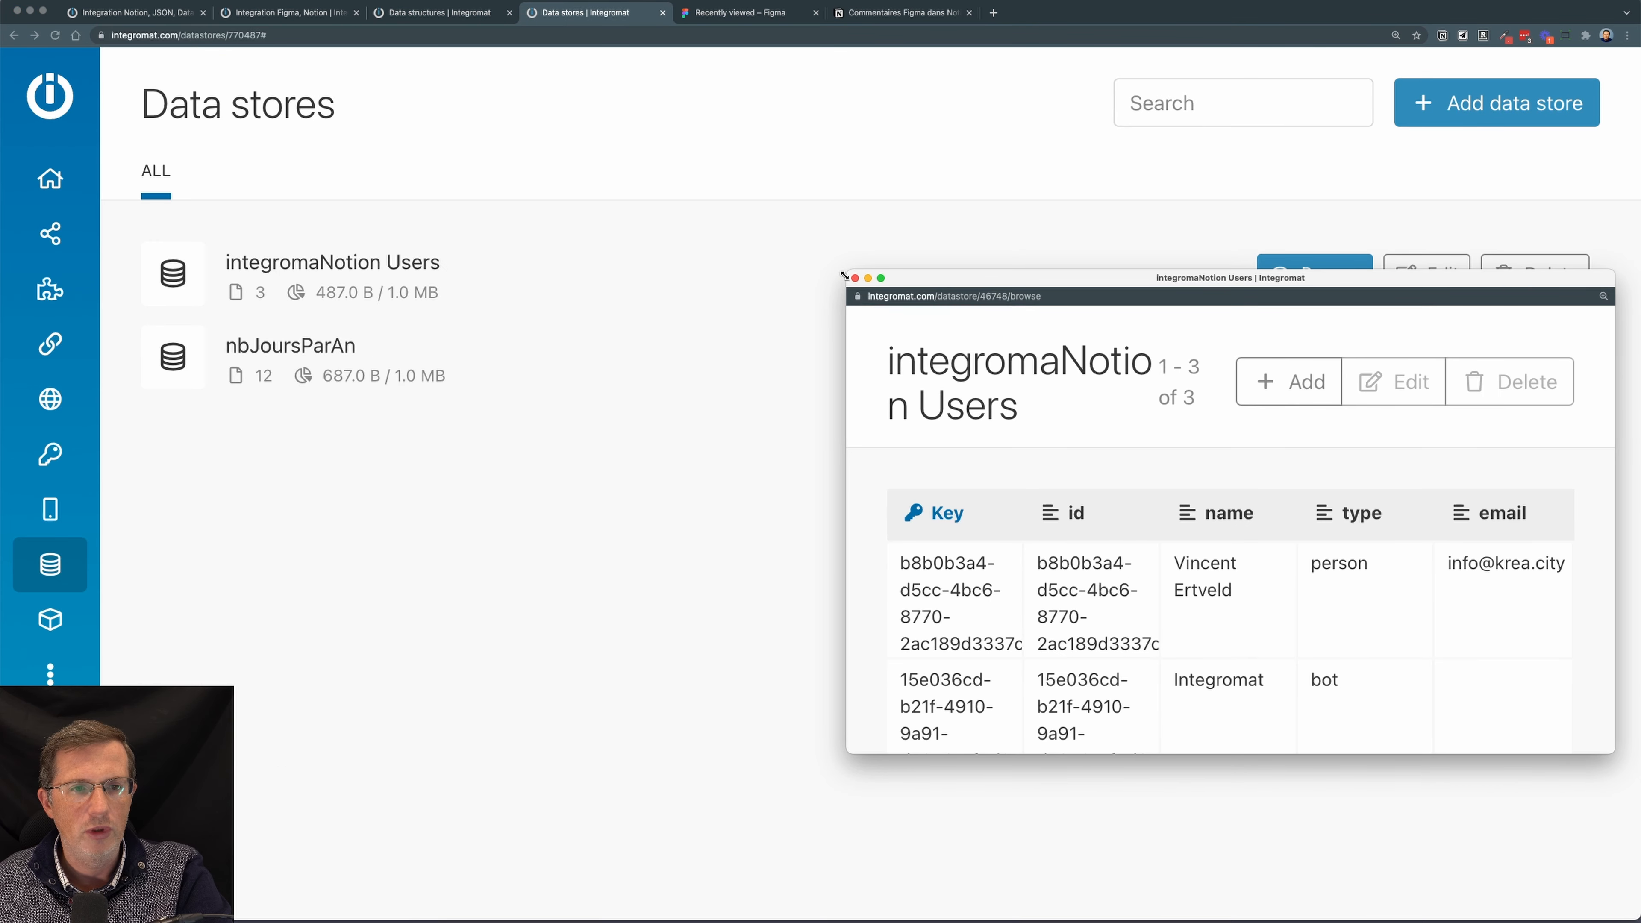
- Enlarge the integromaNotion Users window to view its full records, and return to the Integration Notion, JSON, Data store scenario
{"action": "left_click_drag", "start_coordinate": [838, 280], "coordinate": [115, 192]}
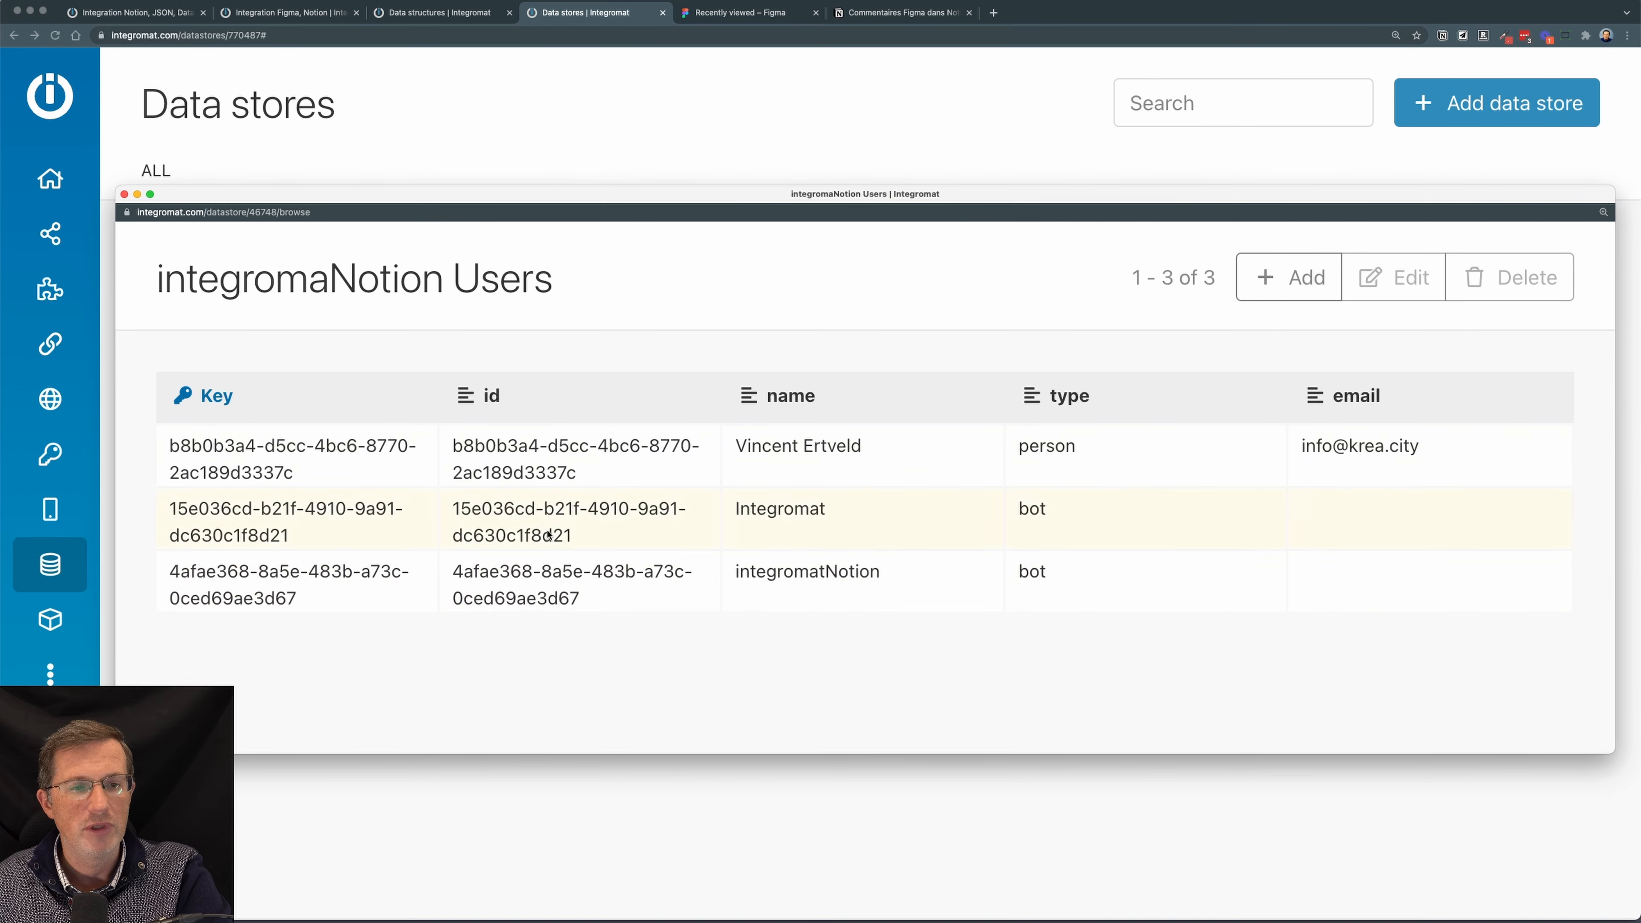
{"action": "left_click", "coordinate": [132, 13]}
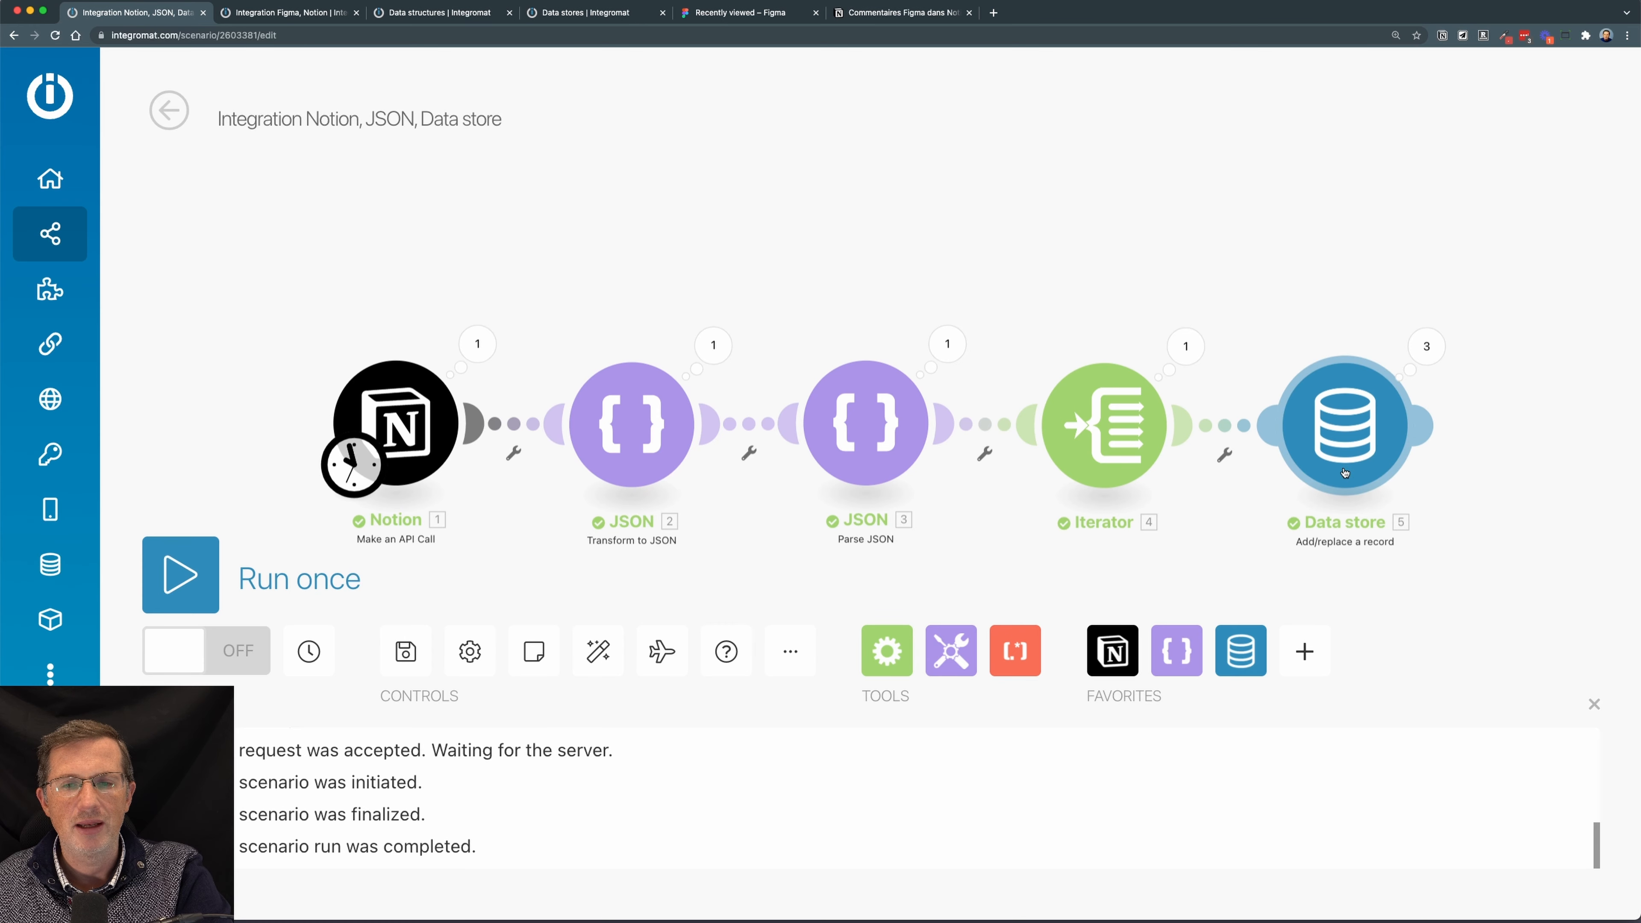
- Switch to Figma and open the Test 2 file from the Krea.city team's Figma en lien avec Notion project
{"action": "key", "text": "super+5"}
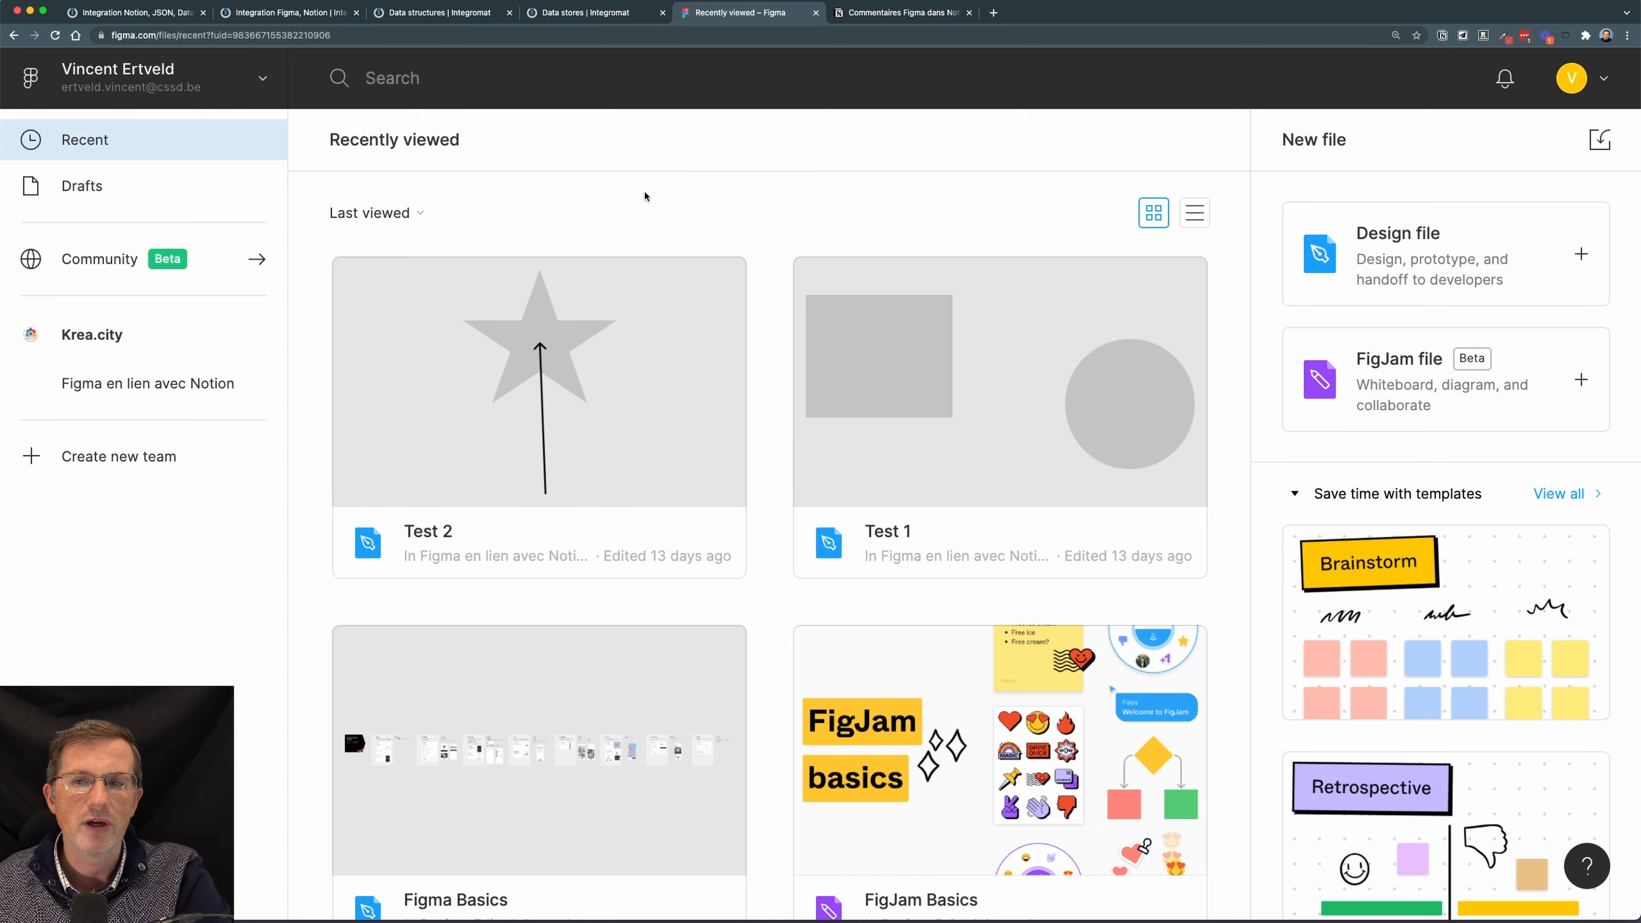
{"action": "left_click", "coordinate": [81, 333]}
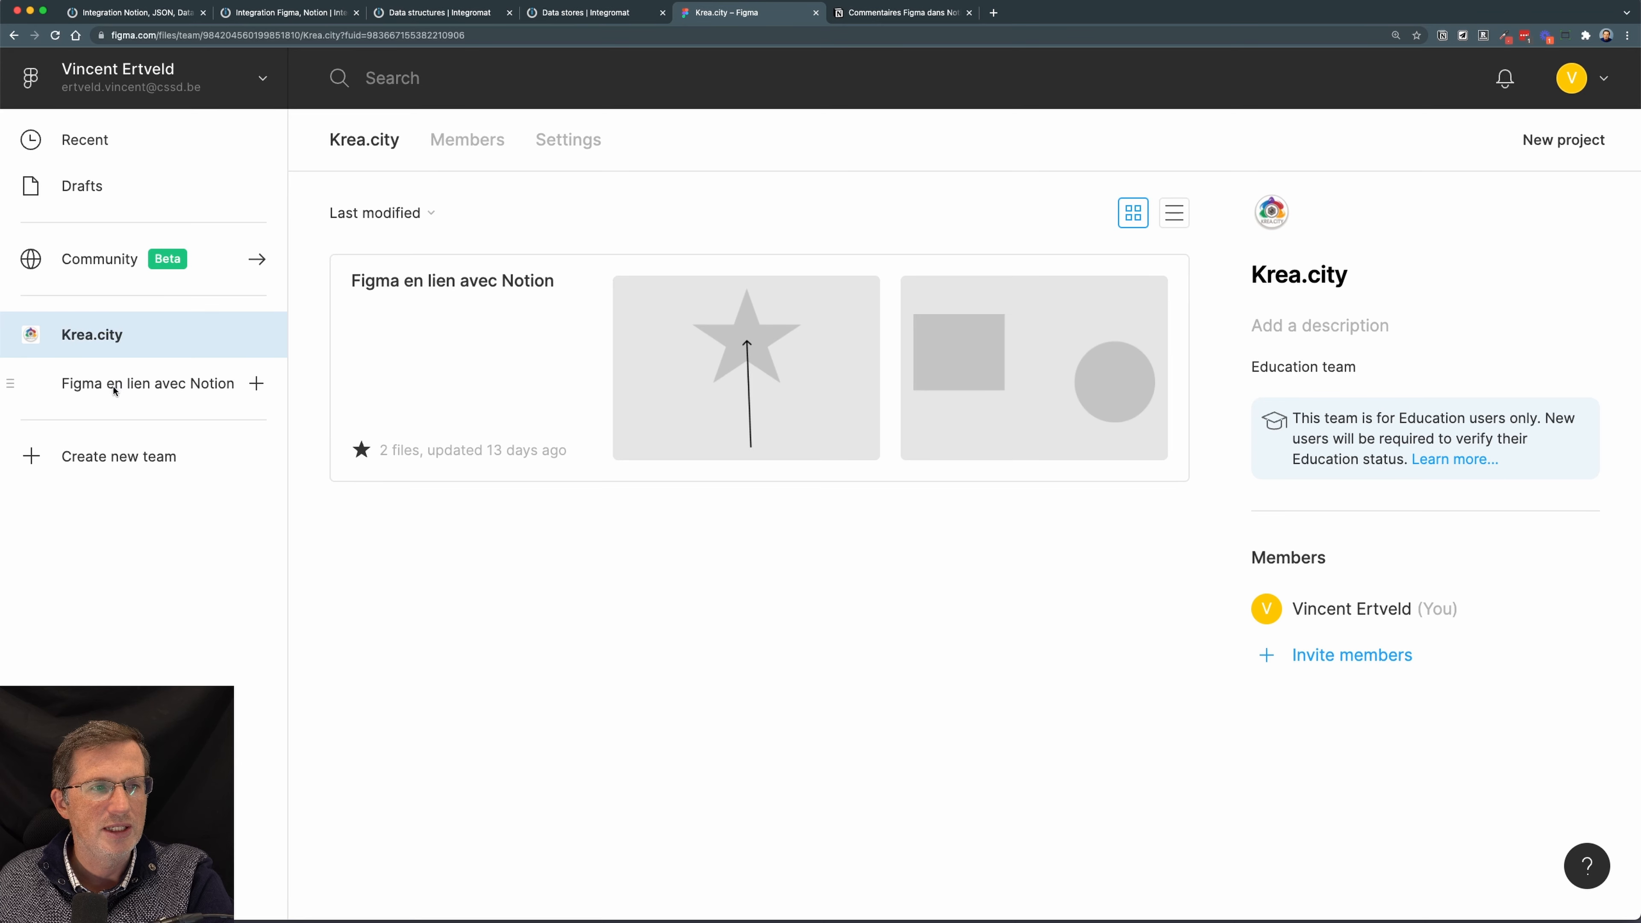
{"action": "left_click", "coordinate": [114, 389]}
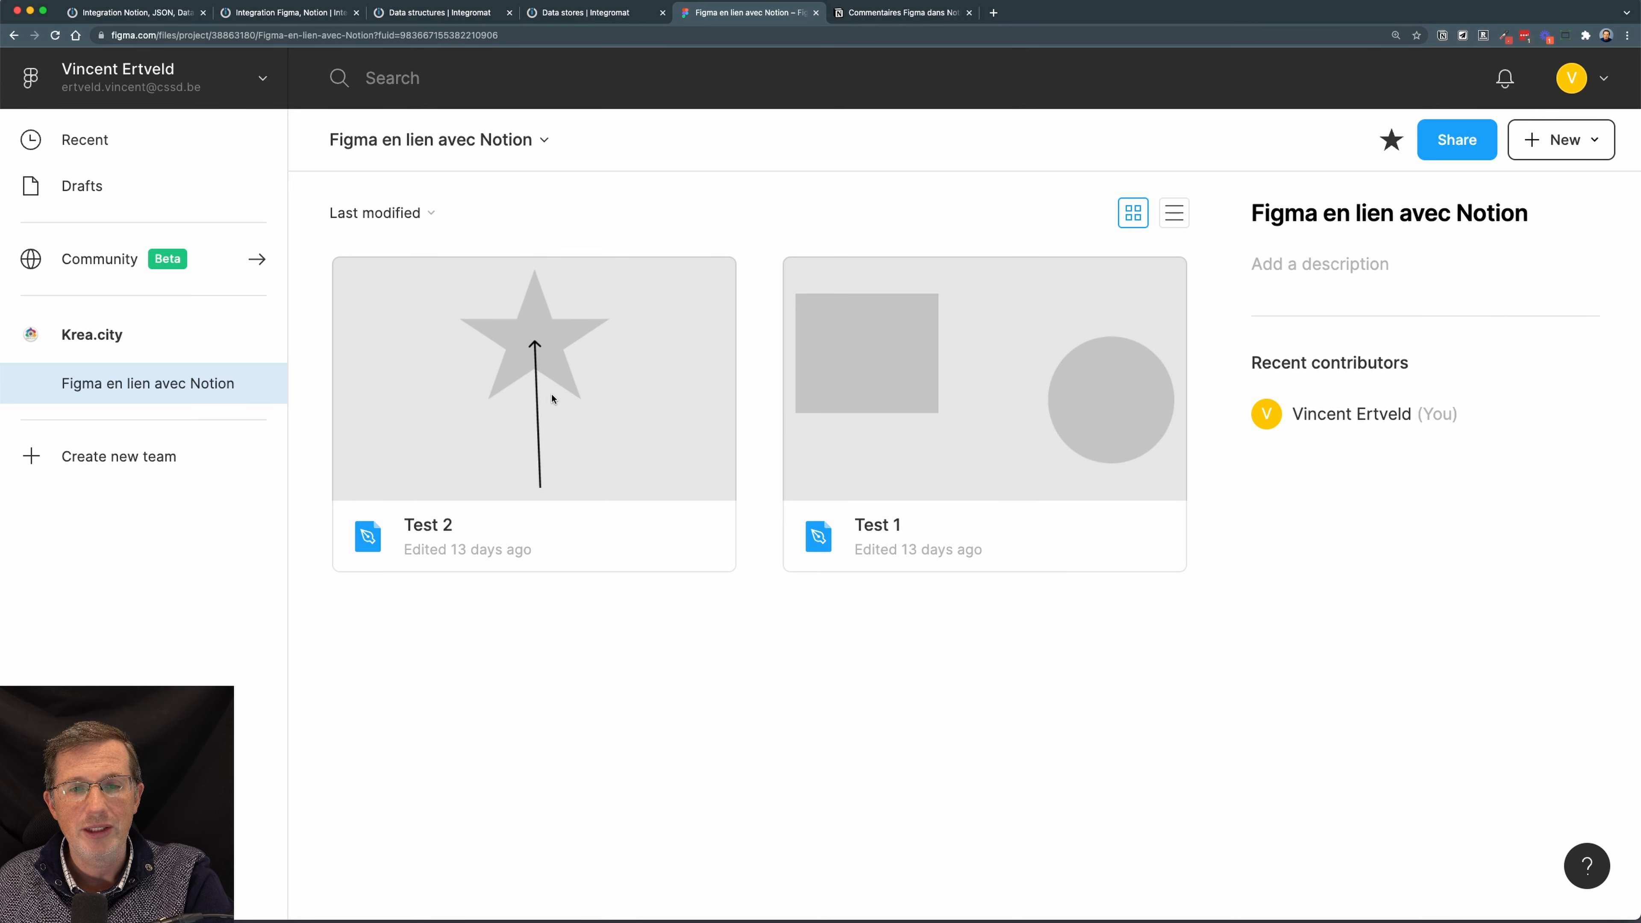
{"action": "double_click", "coordinate": [620, 410]}
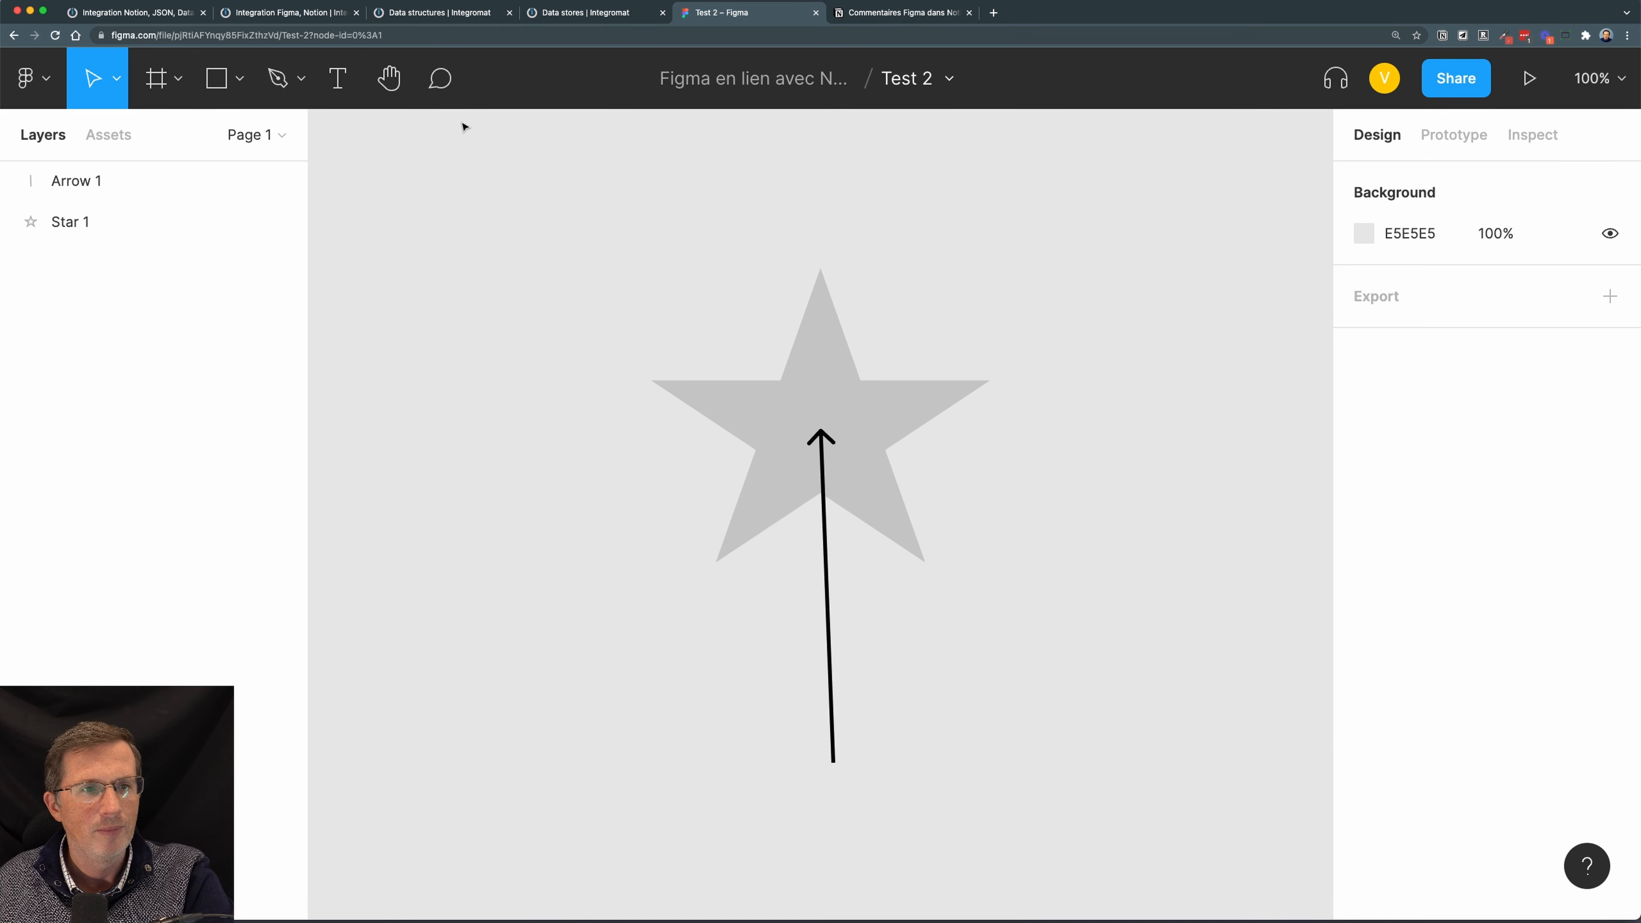
- Post the comment "Change la couleur de fond" near the star's upper tip, mentioning the team member, and close the comment thread
{"action": "left_click", "coordinate": [442, 89]}
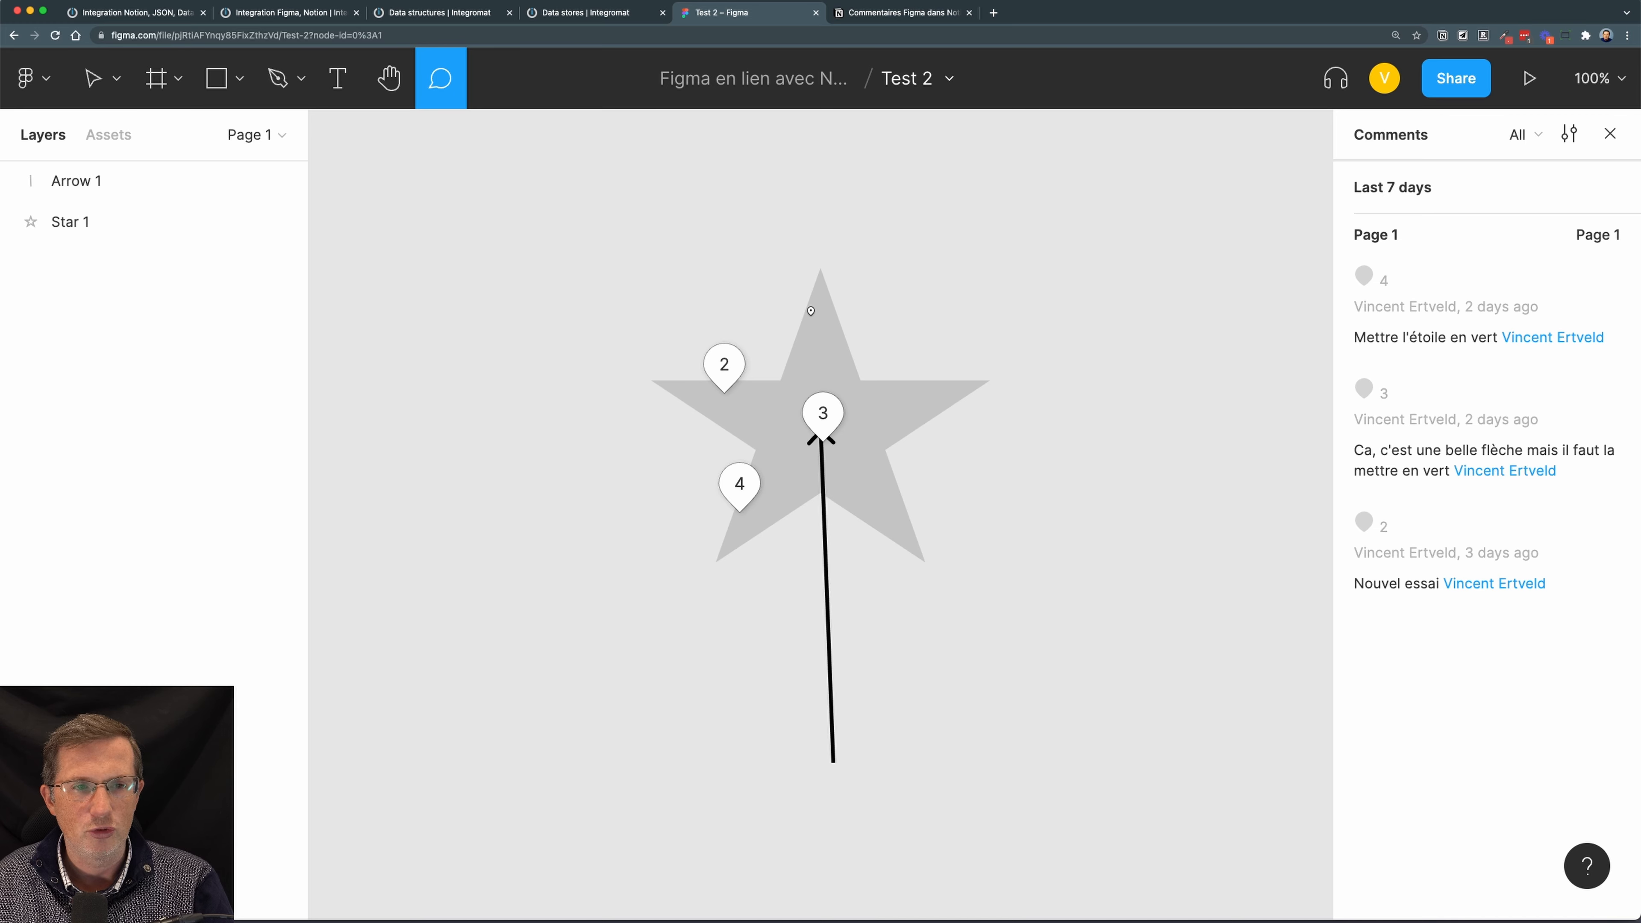
{"action": "left_click", "coordinate": [795, 309]}
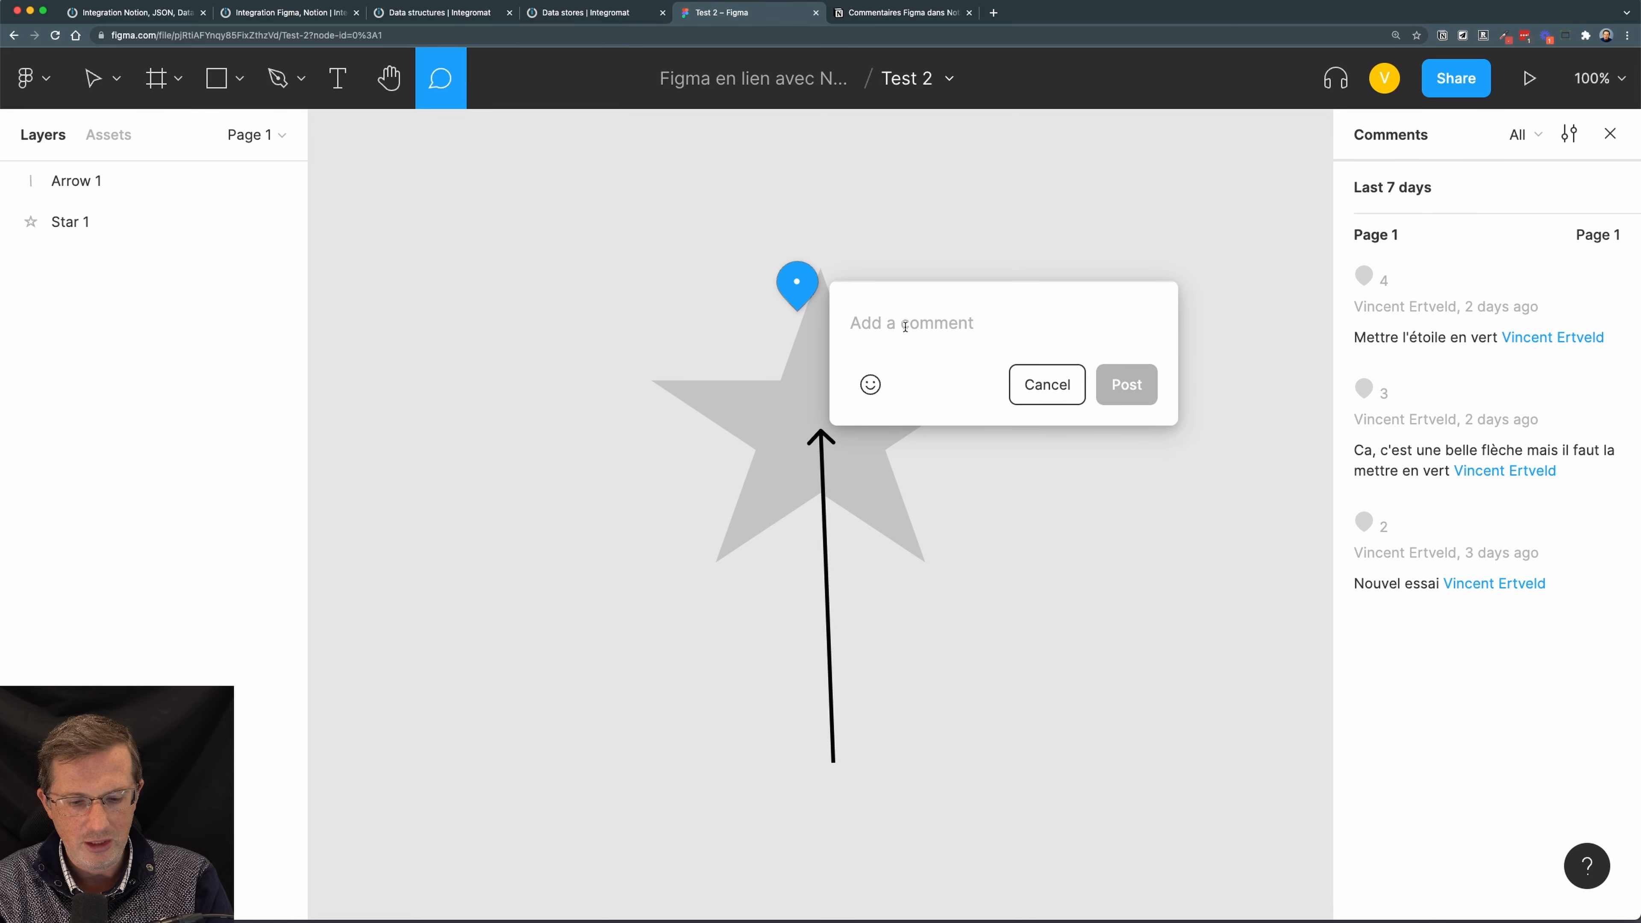
{"action": "type", "text": "Change la couleu"}
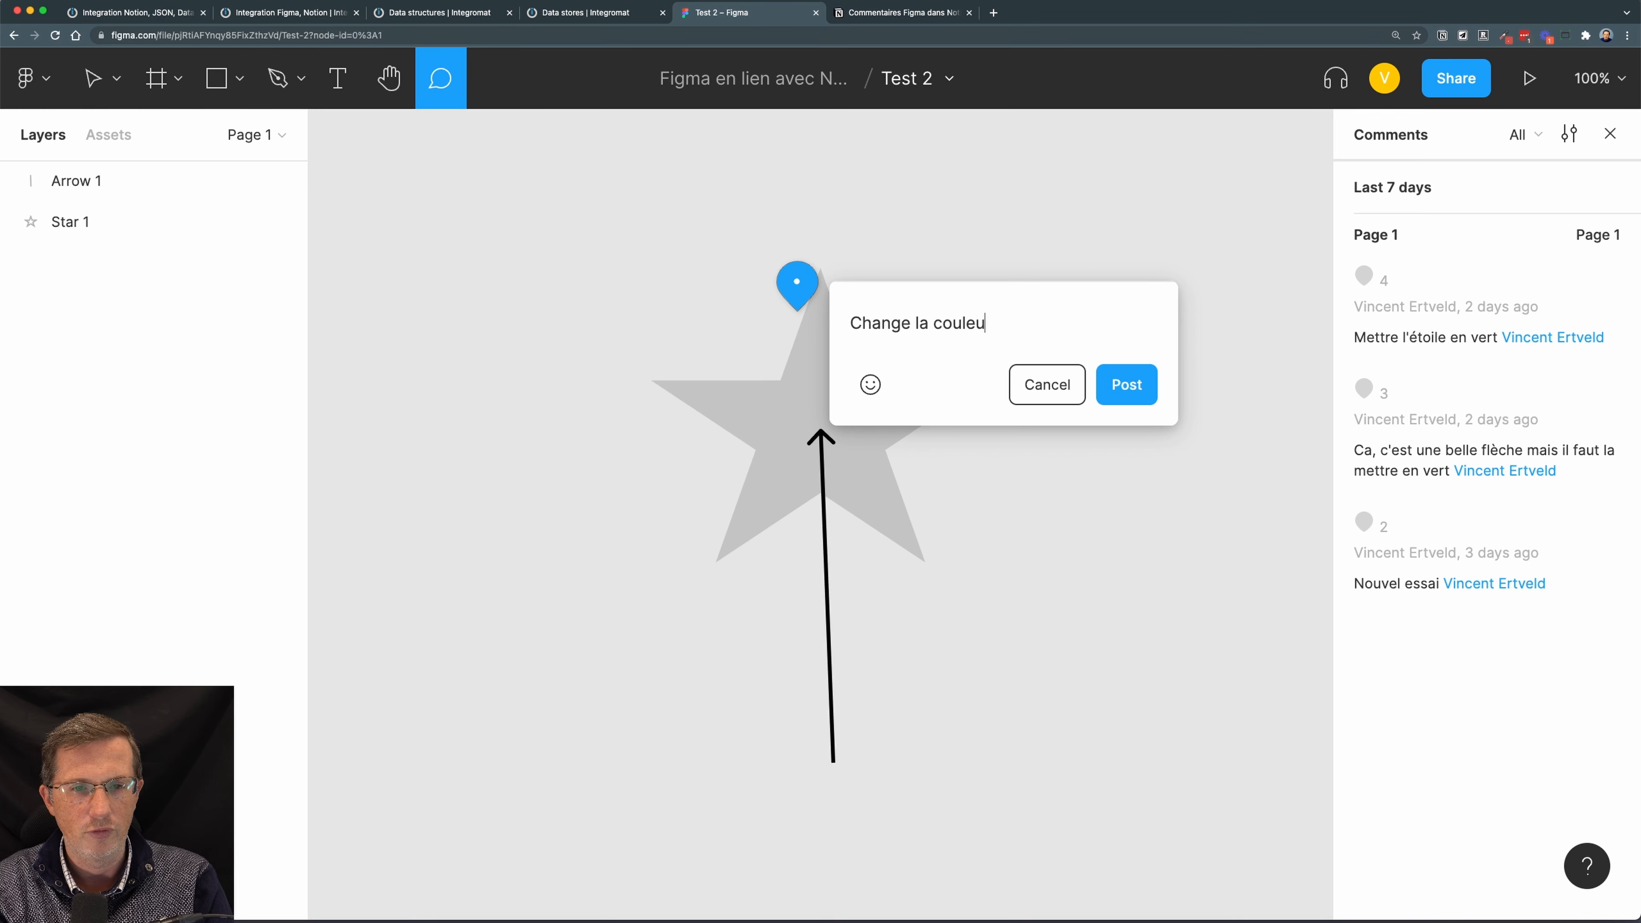
{"action": "type", "text": "r de fond"}
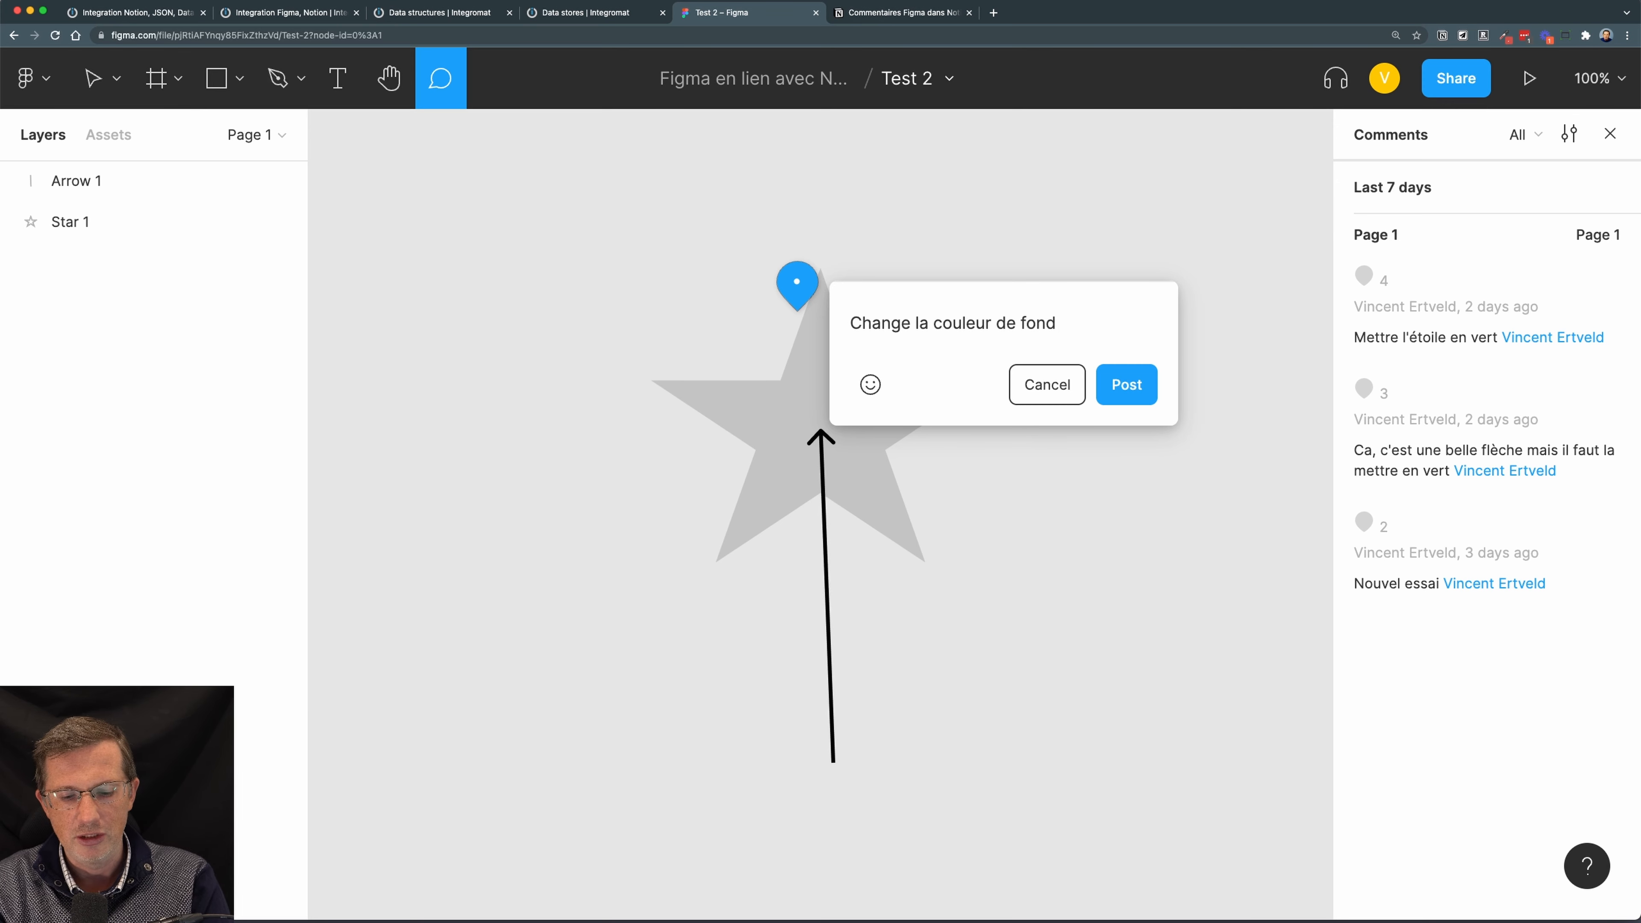
{"action": "type", "text": "@ert"}
{"action": "key", "text": "Return"}
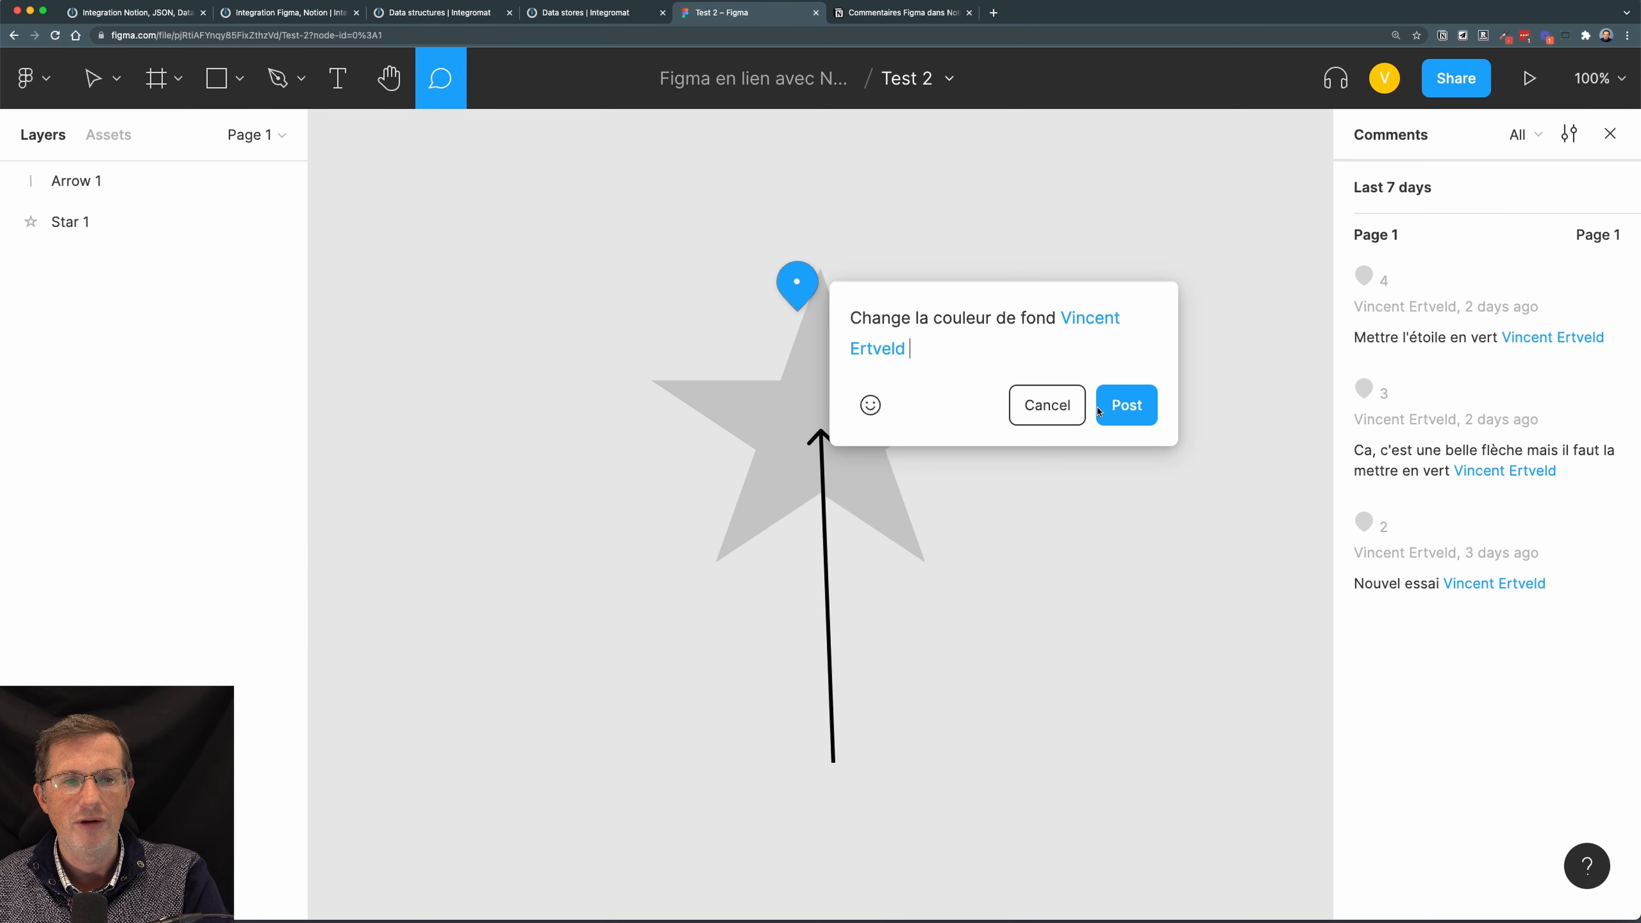
{"action": "left_click", "coordinate": [1132, 414]}
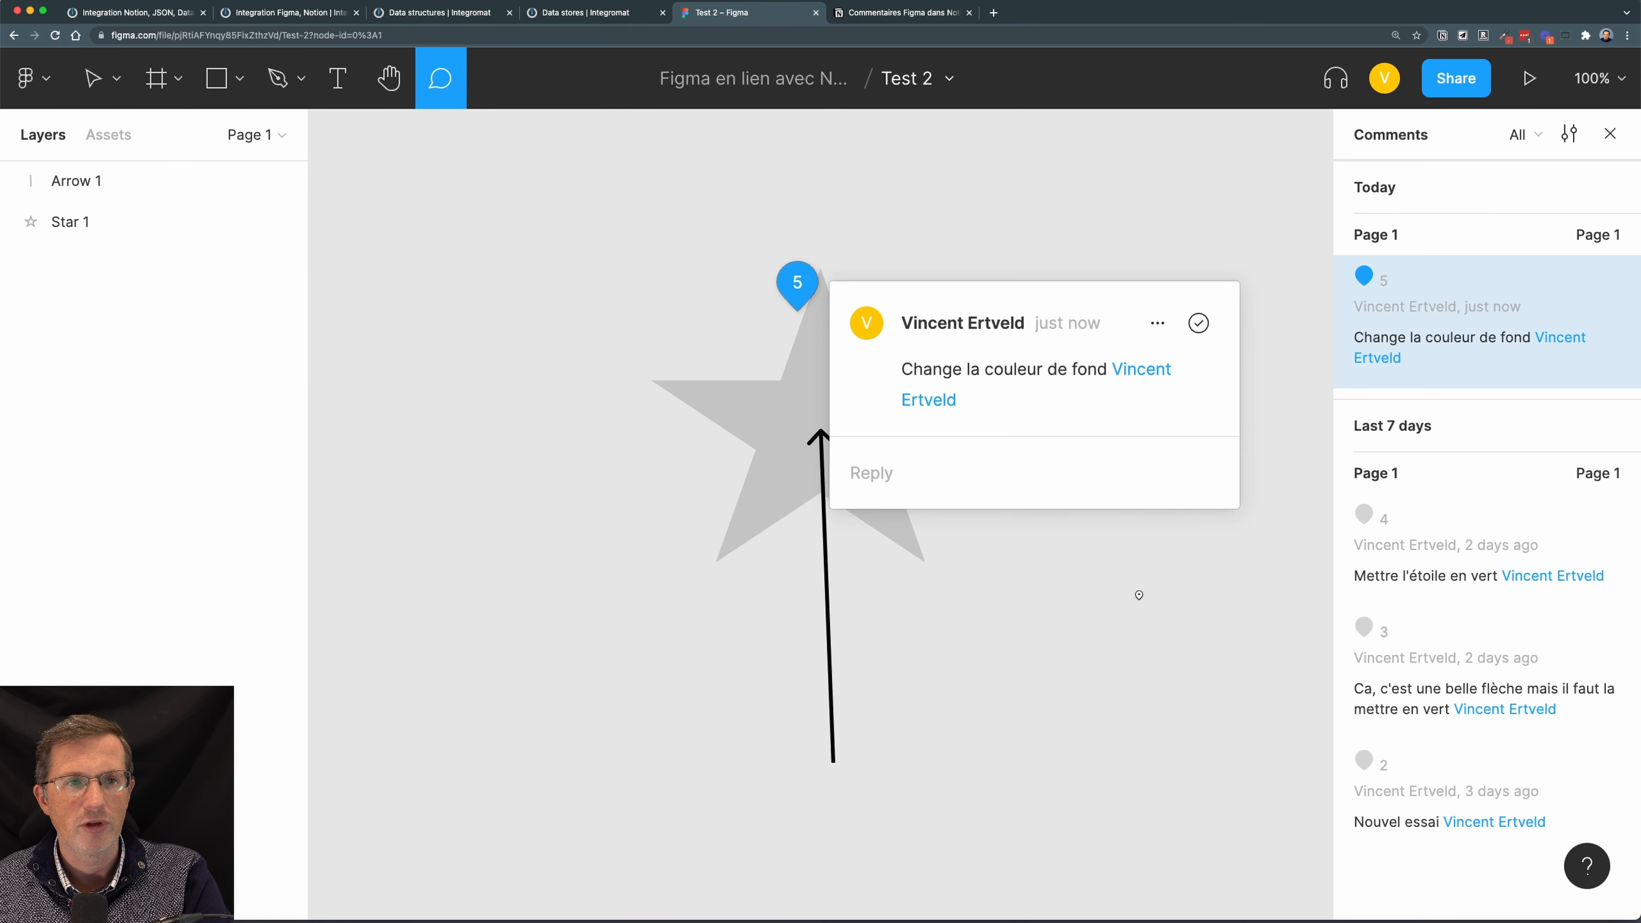
{"action": "left_click", "coordinate": [1124, 257]}
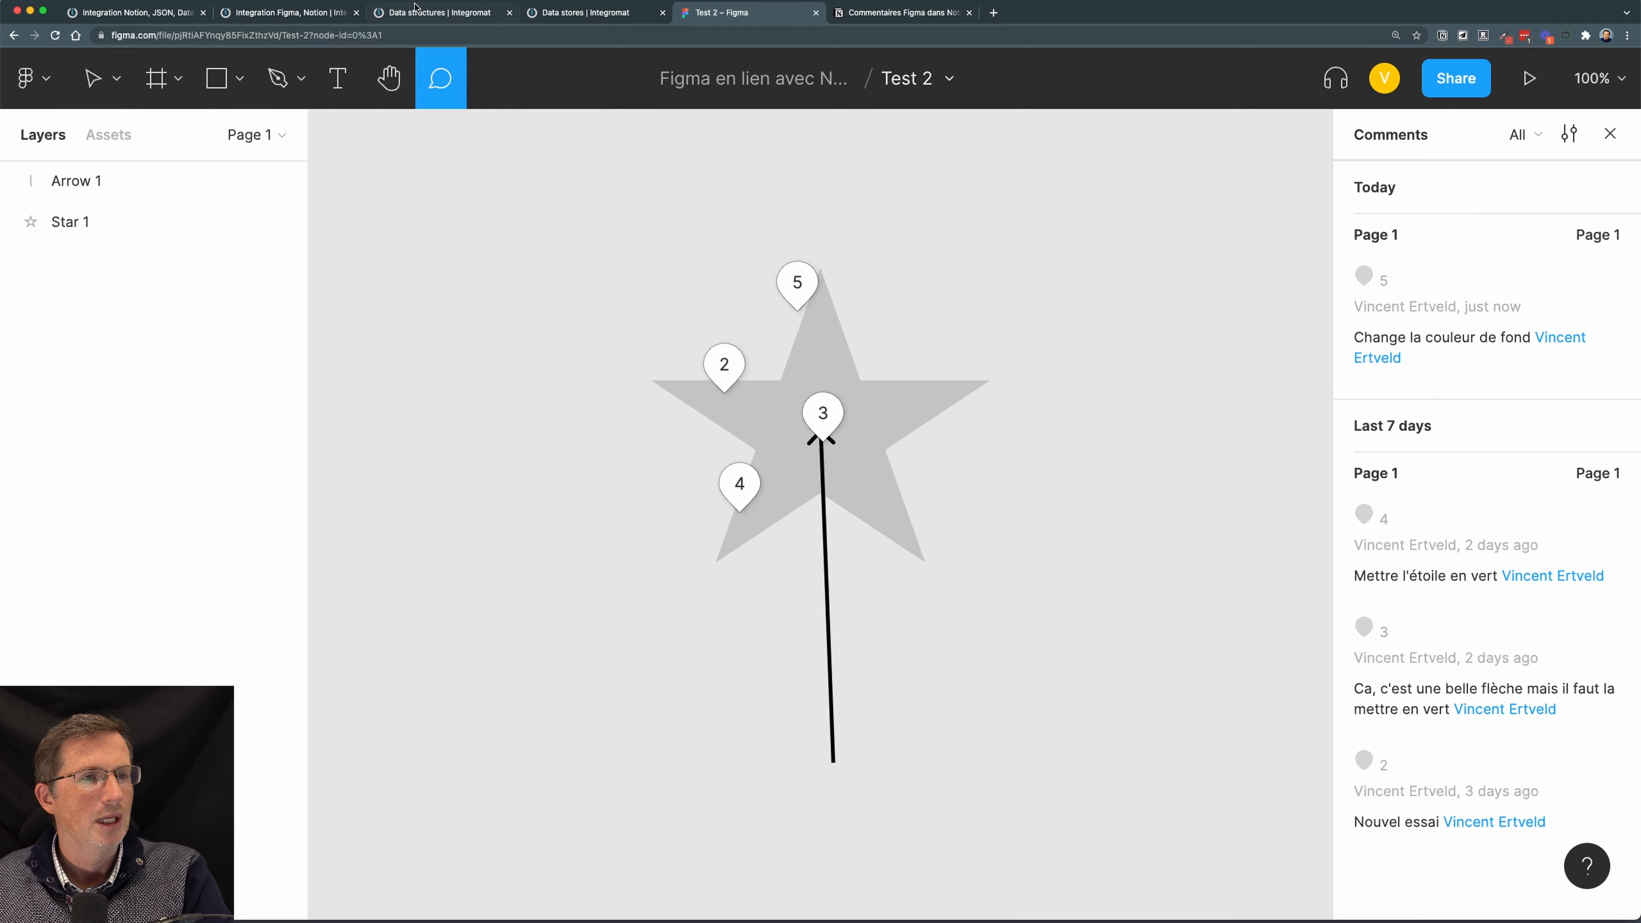
- Switch to the Integration Figma, Notion scenario in Integromat and compare the List Project Files module's Project ID with the Figma project
{"action": "left_click", "coordinate": [280, 17]}
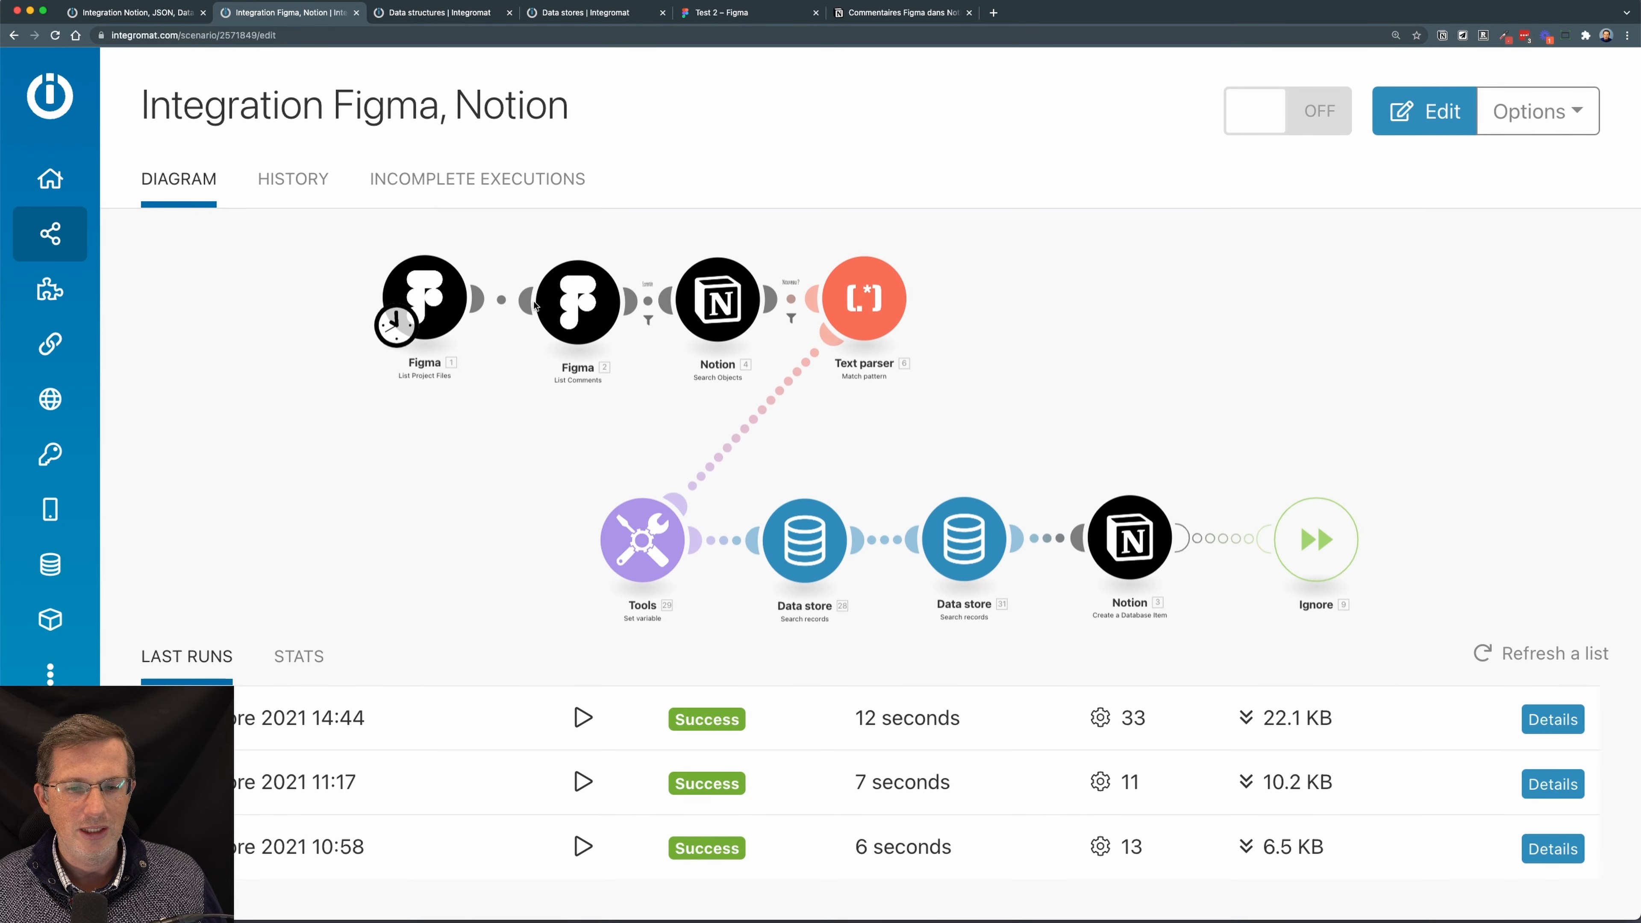
{"action": "key", "text": "super+0"}
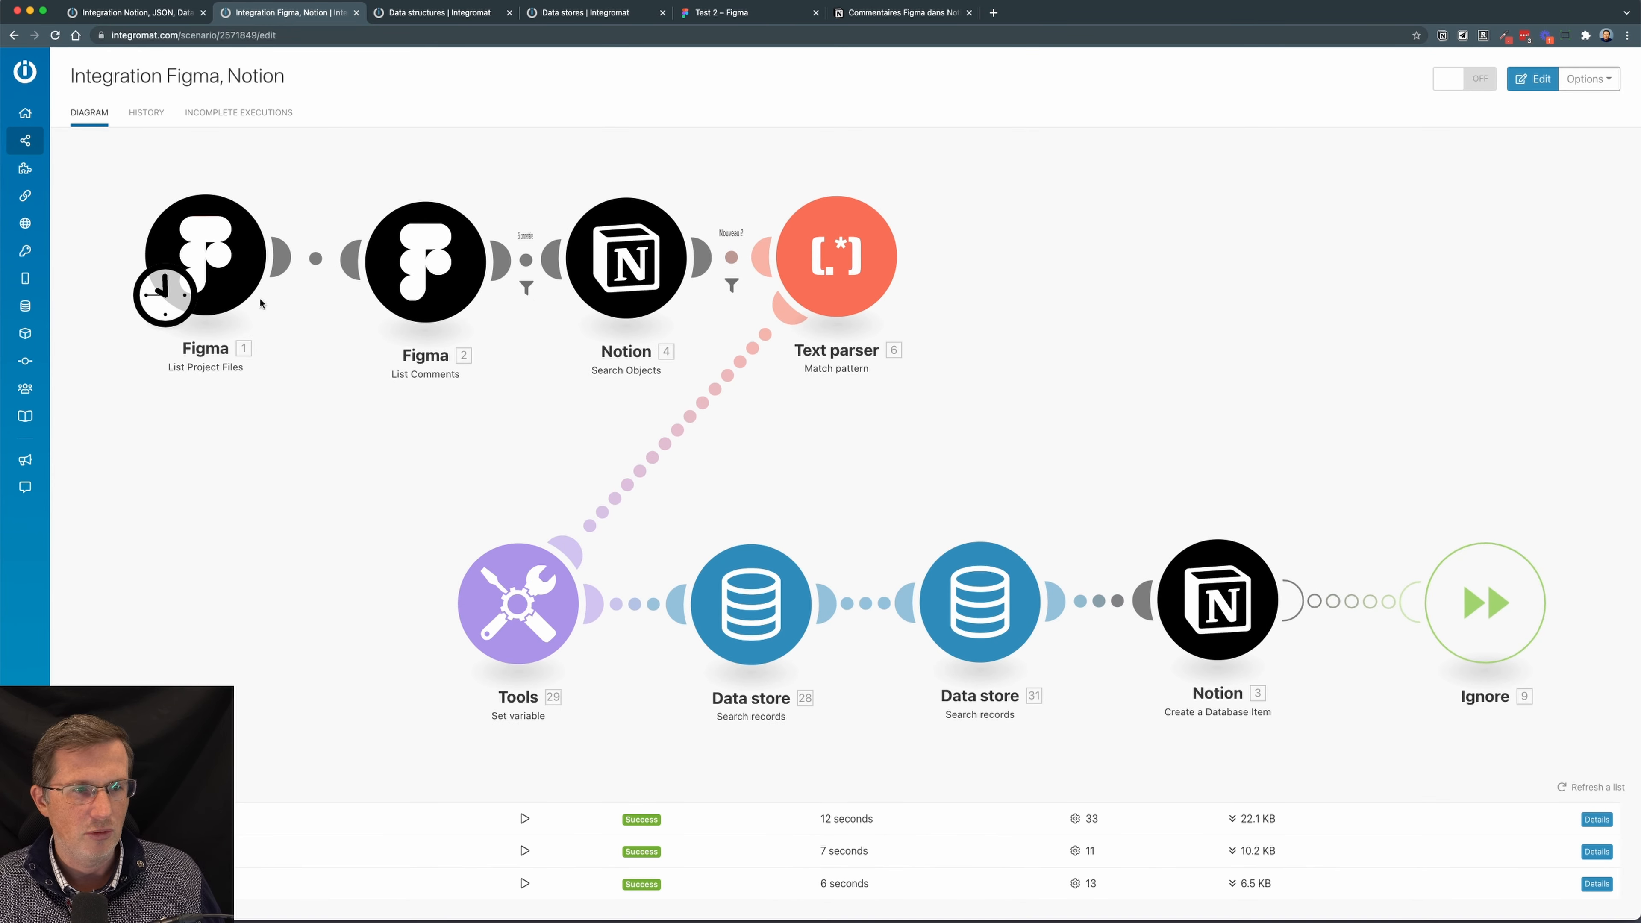
{"action": "left_click", "coordinate": [194, 264]}
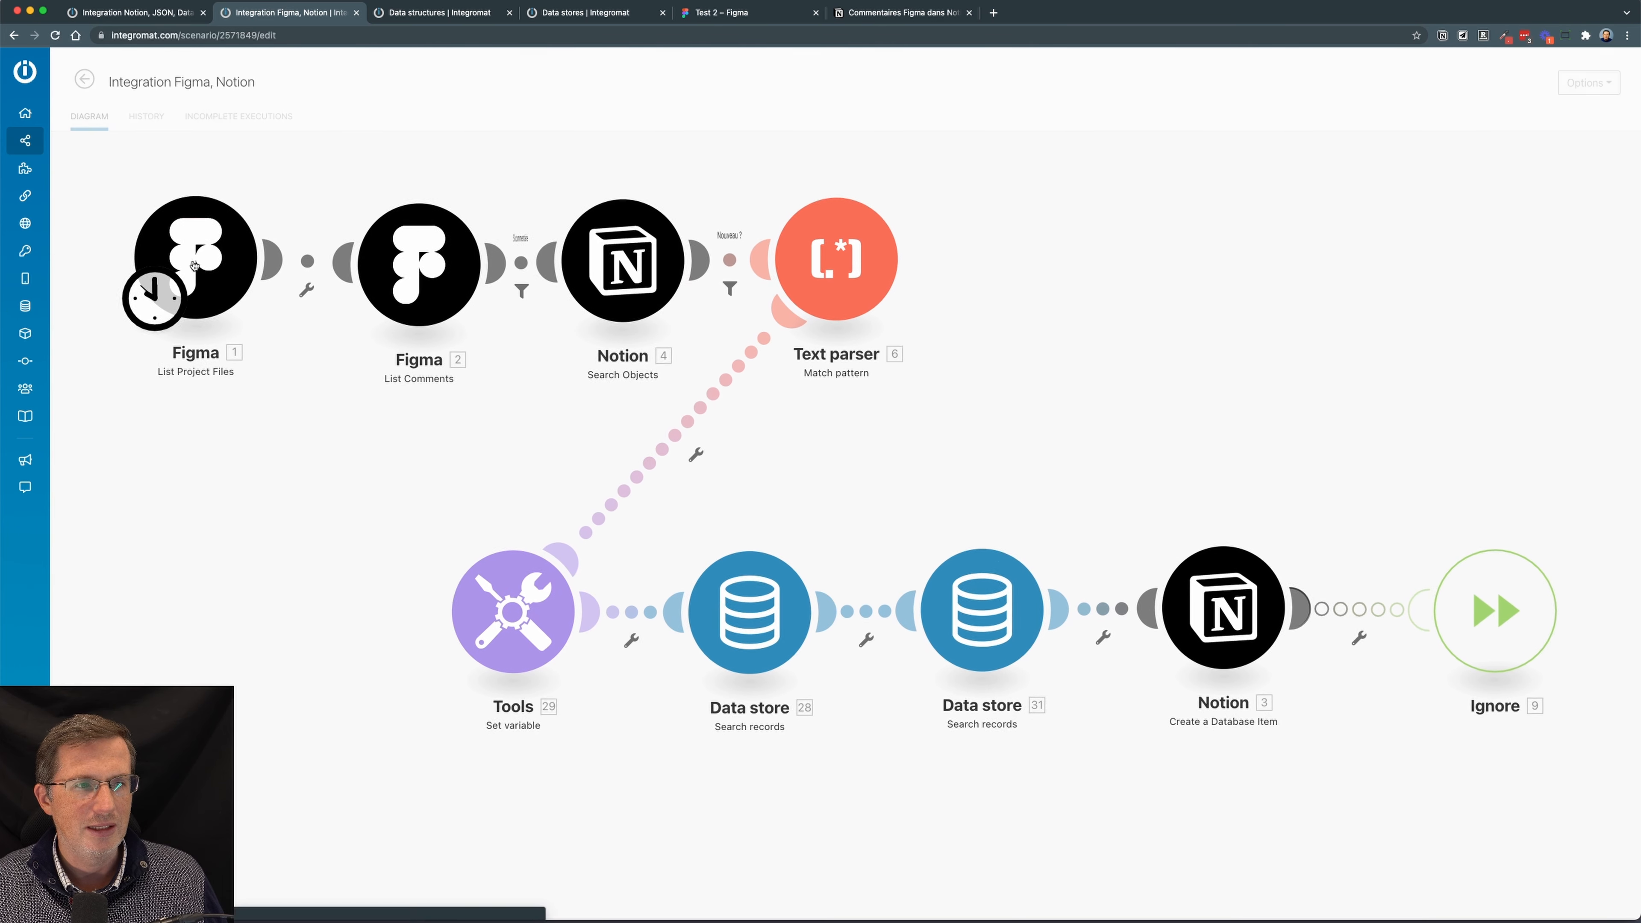
{"action": "left_click", "coordinate": [207, 265]}
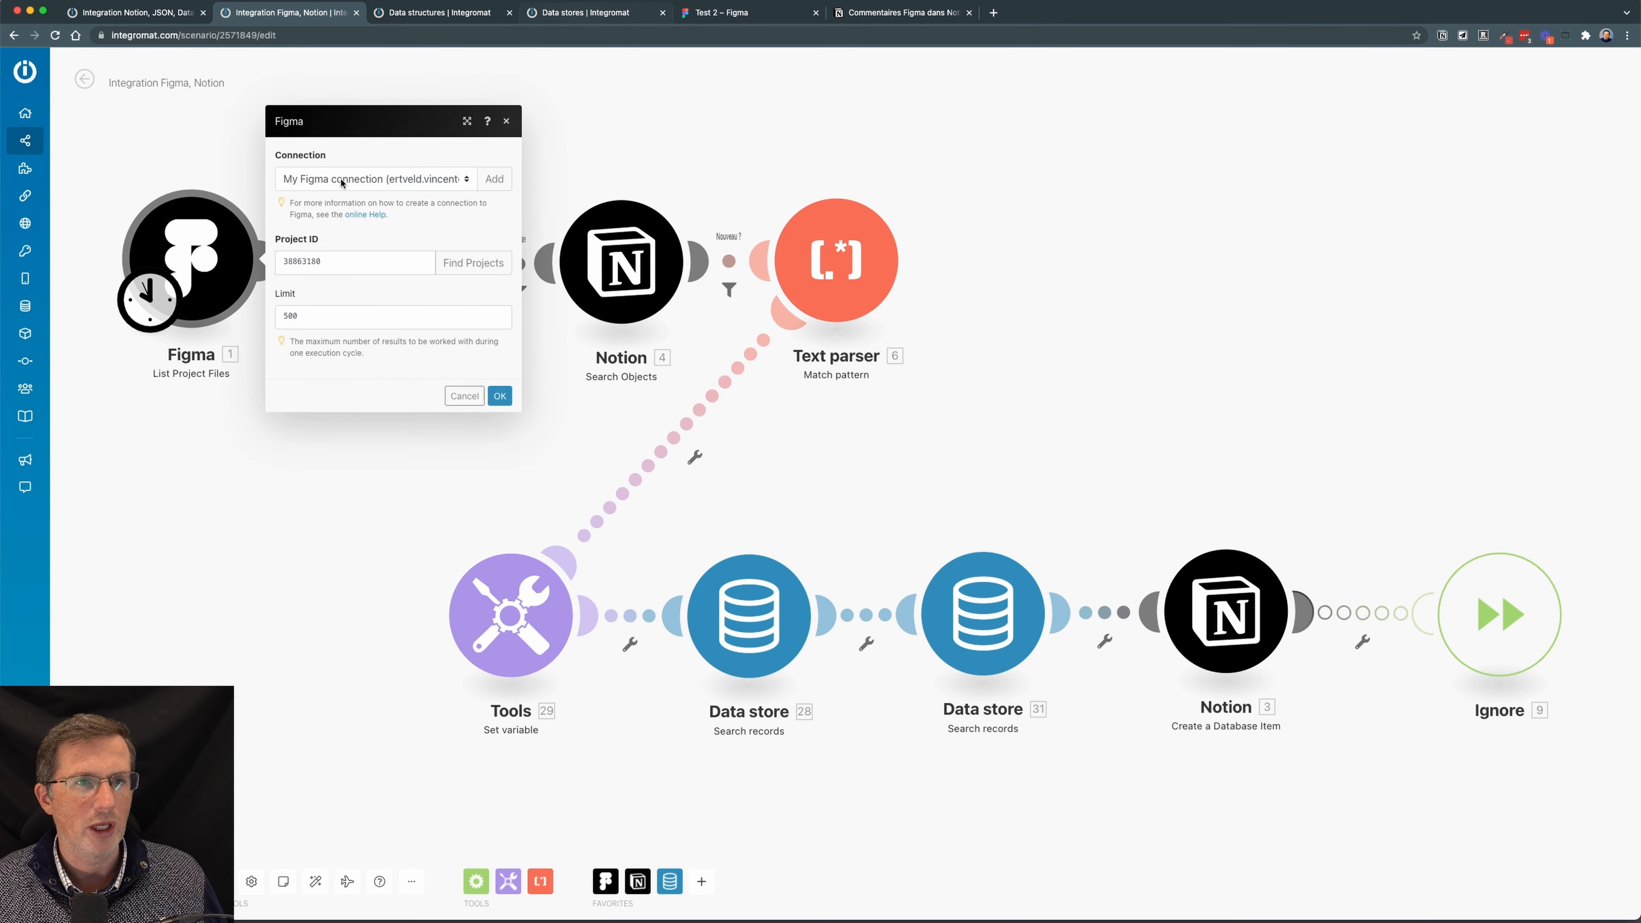
{"action": "left_click", "coordinate": [723, 12]}
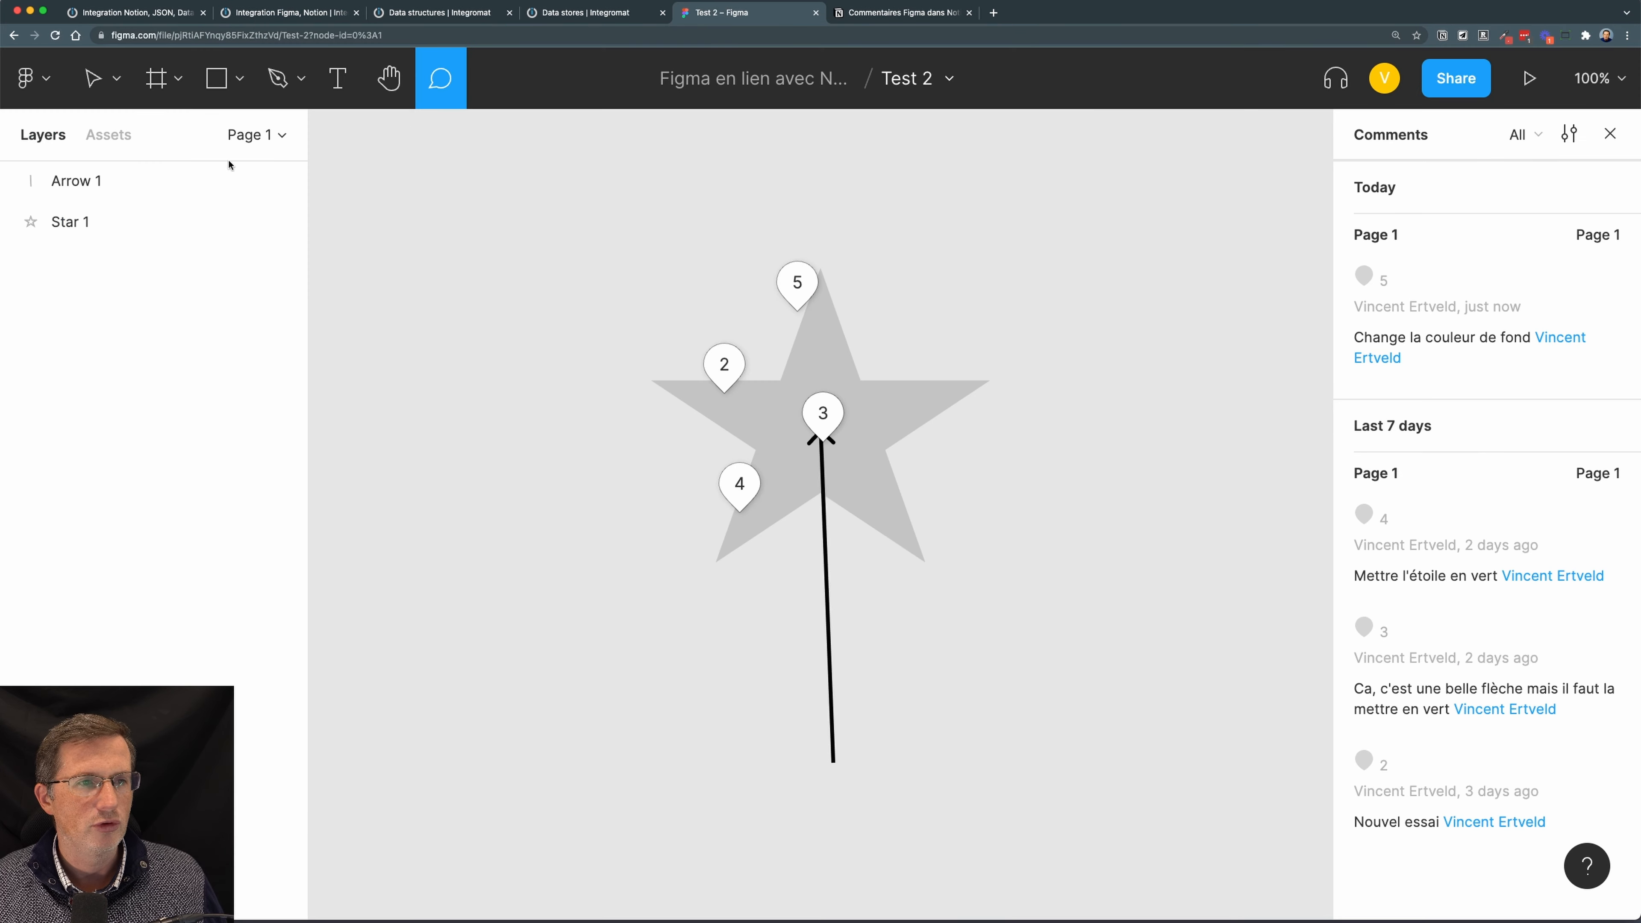
{"action": "left_click", "coordinate": [291, 13]}
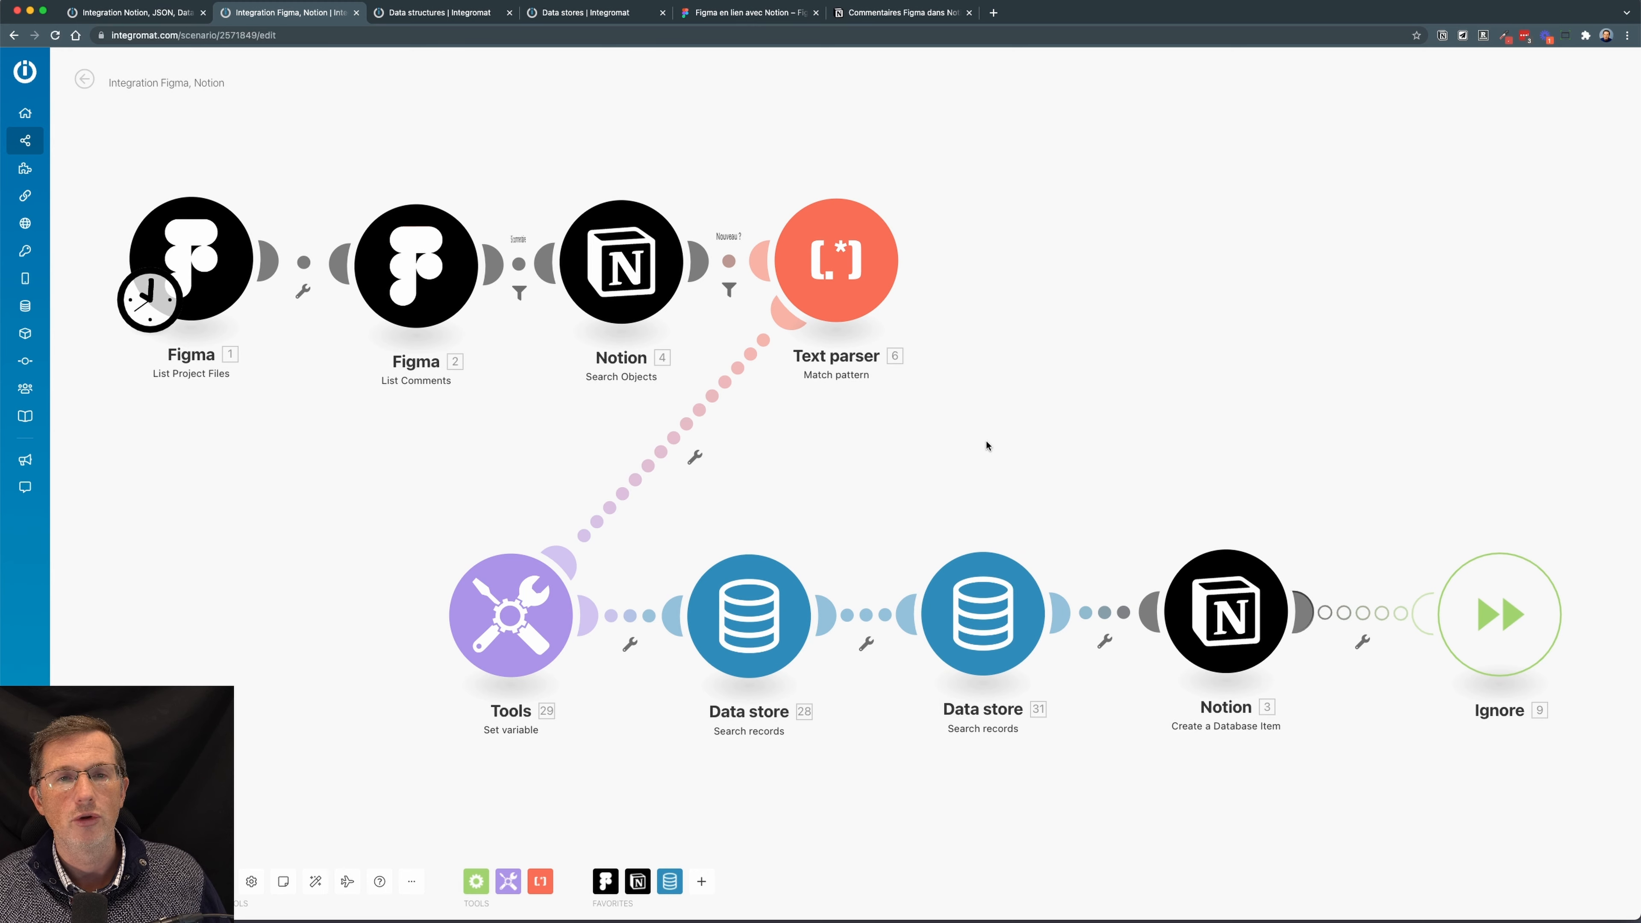
- Space out the Notion Search Objects and Text parser modules along the scenario's first row
{"action": "left_click_drag", "start_coordinate": [653, 271], "coordinate": [1045, 275]}
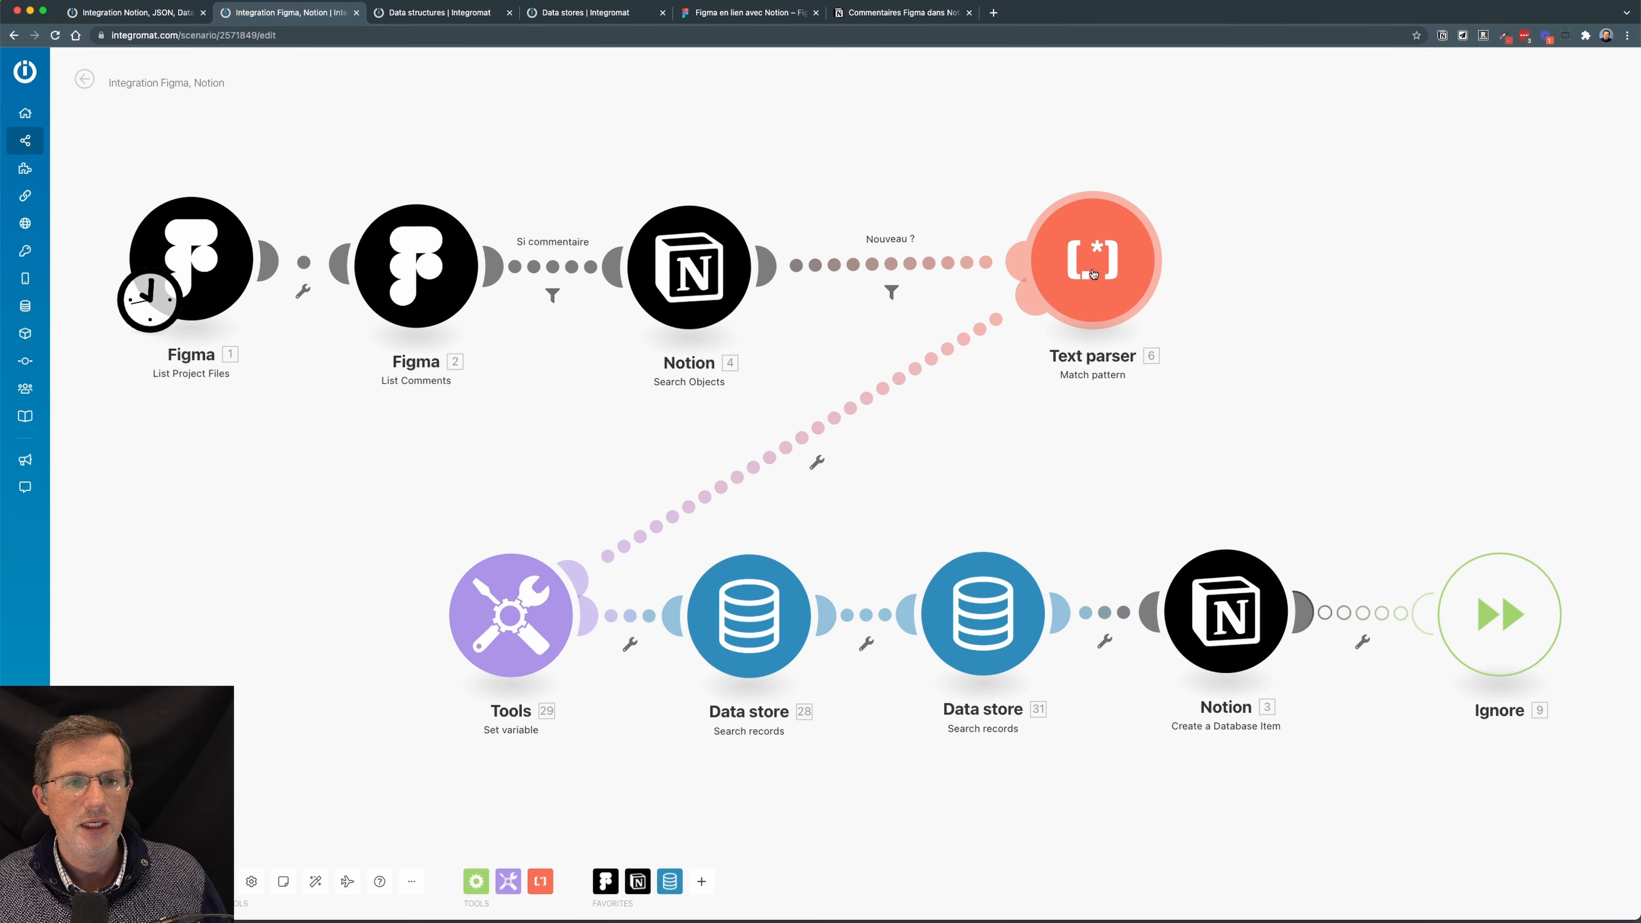
{"action": "left_click", "coordinate": [703, 288]}
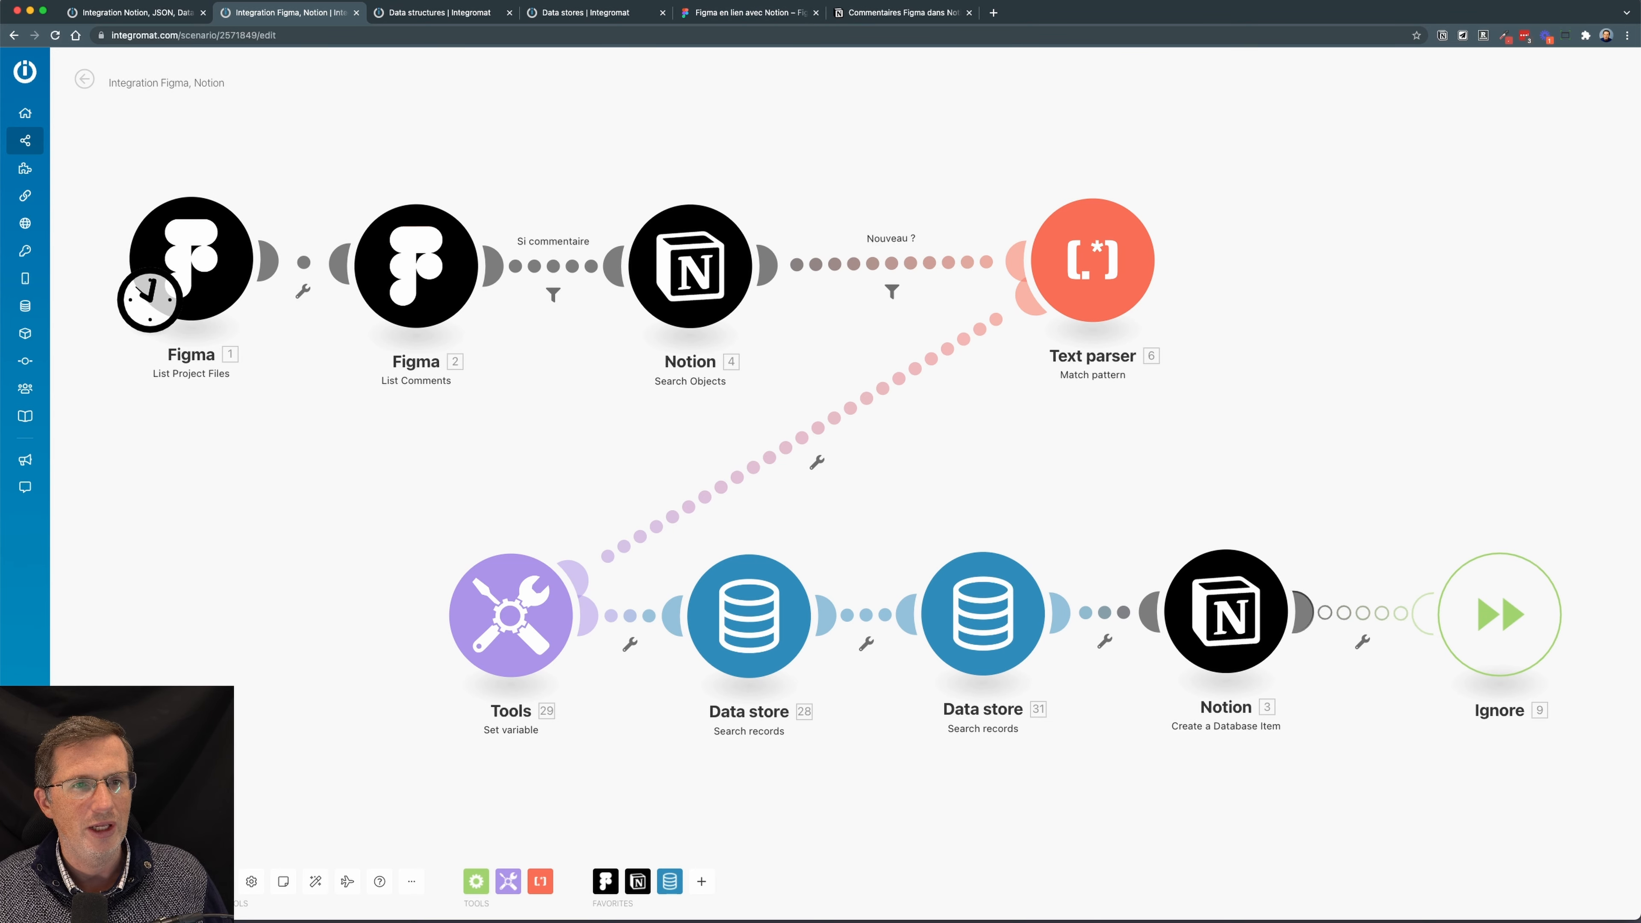
- Review the comments already stored in Notion's Commentaire Figma Notion DB, and return to the Integration Figma, Notion scenario
{"action": "left_click", "coordinate": [902, 12]}
{"action": "scroll", "coordinate": [621, 739], "scroll_direction": "down", "scroll_amount": 3}
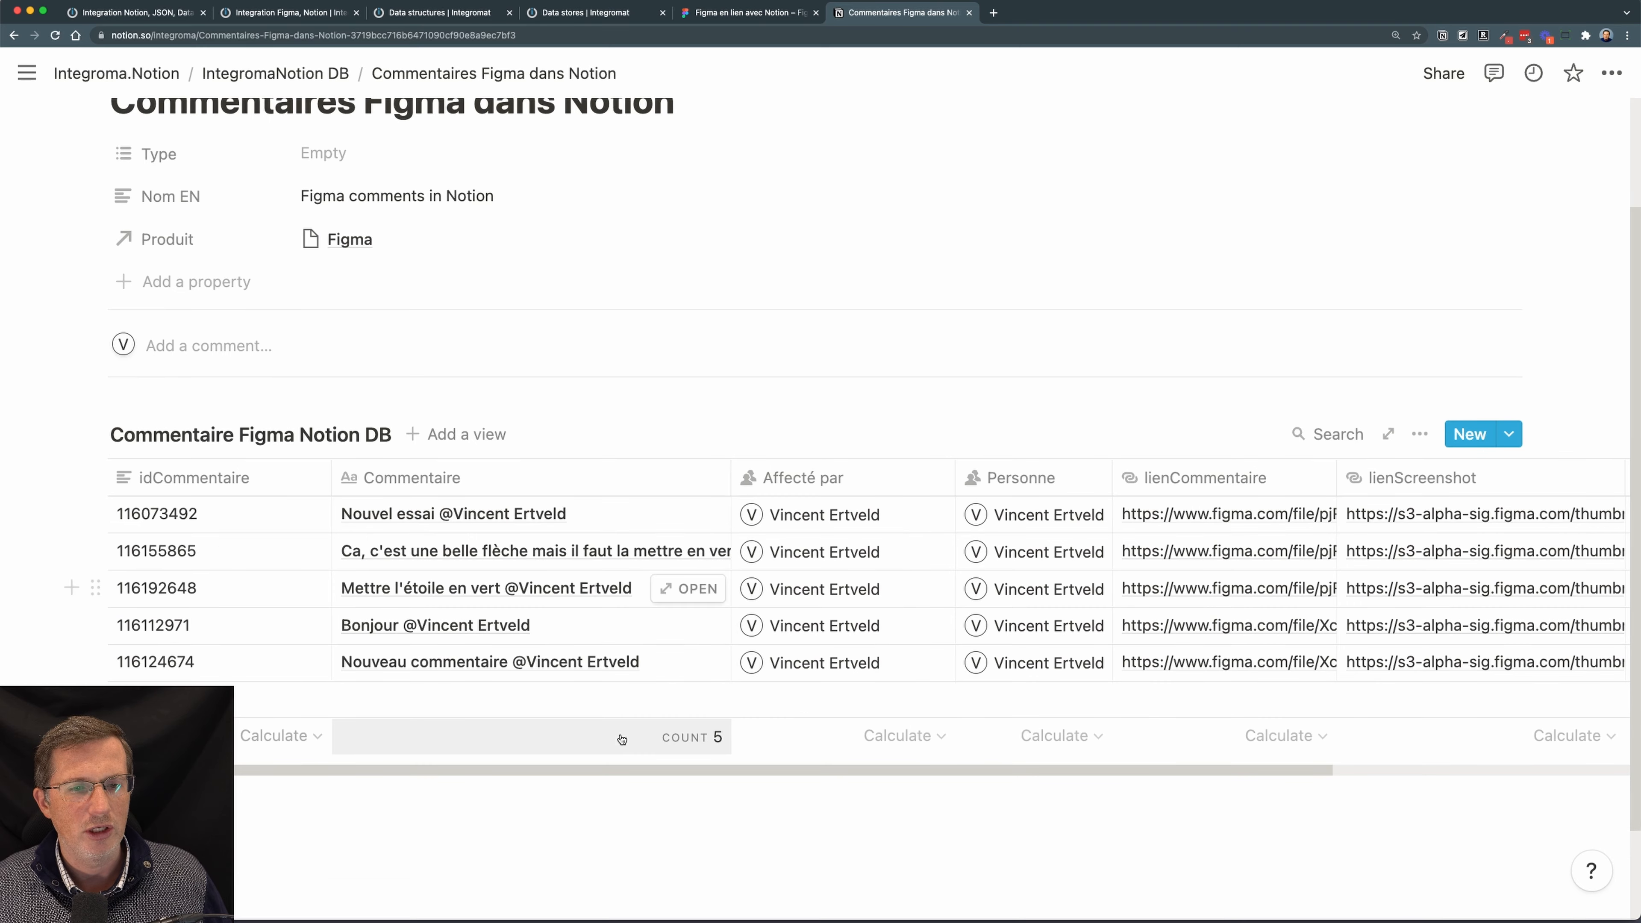
{"action": "left_click", "coordinate": [143, 12]}
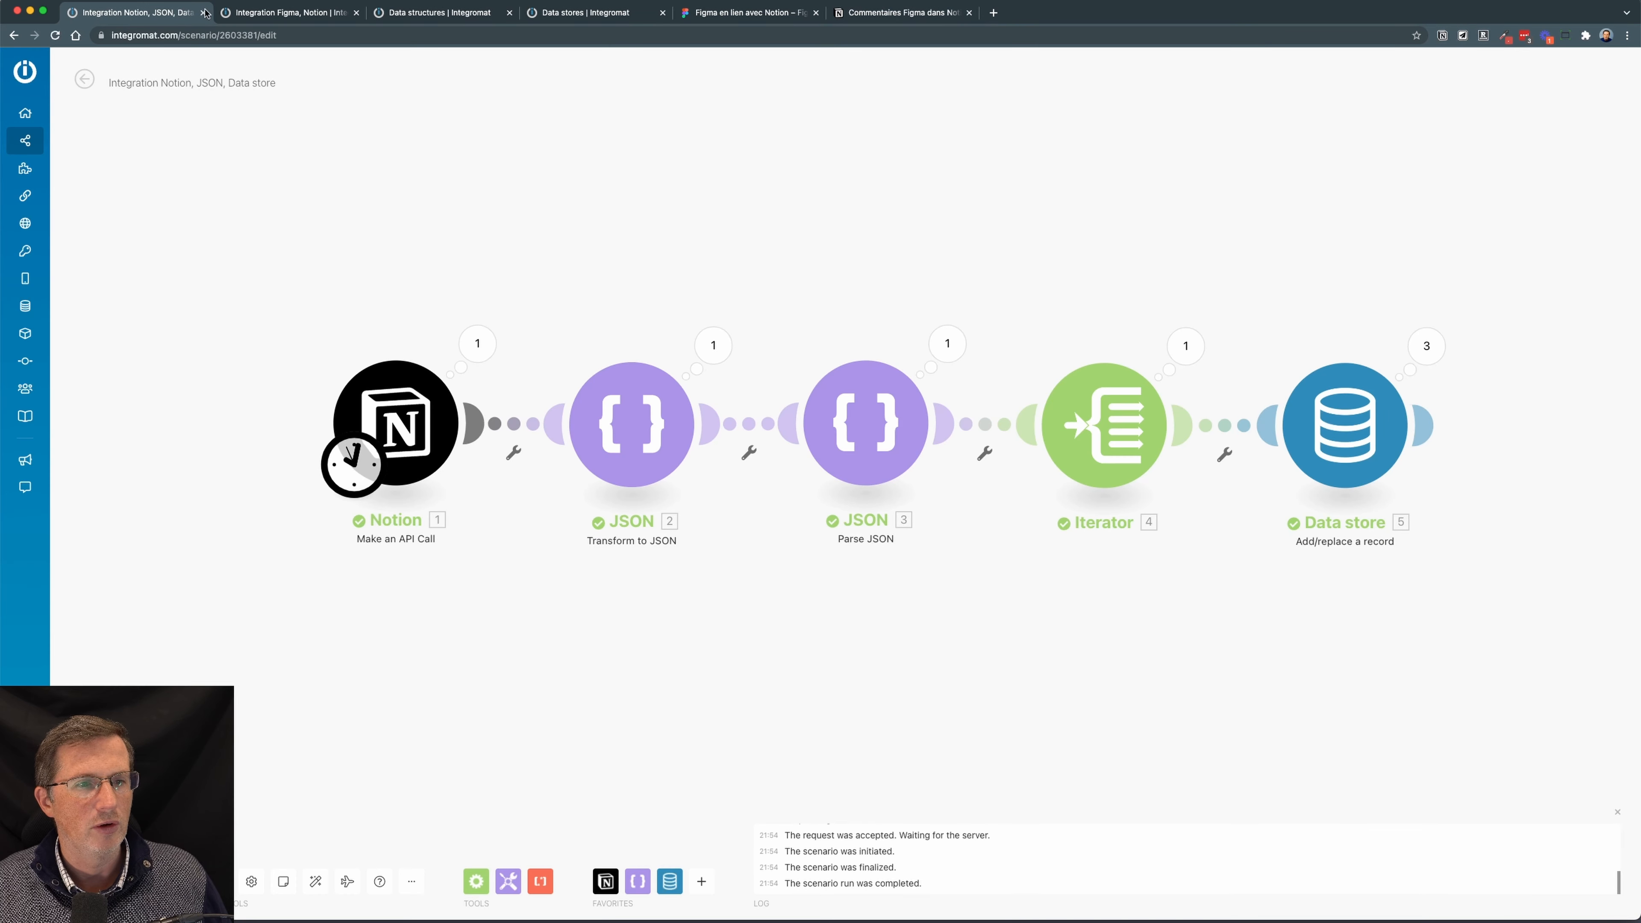
{"action": "left_click", "coordinate": [227, 12]}
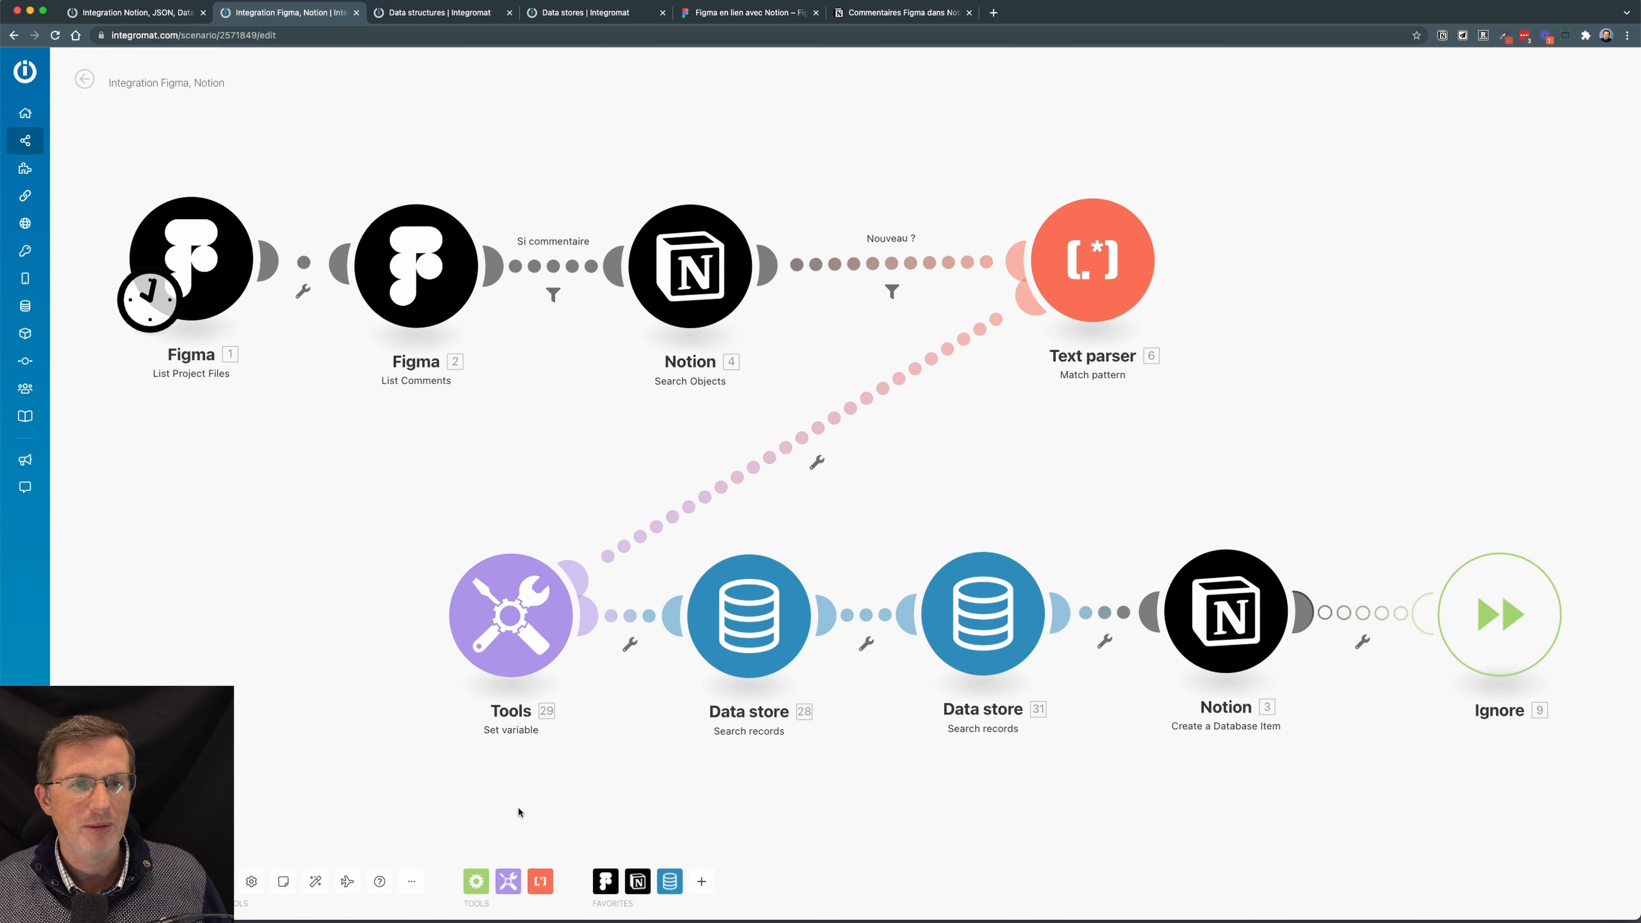
- Run the scenario once and compare the List Project Files output bundles with the files in the Figma project
{"action": "left_click", "coordinate": [89, 881]}
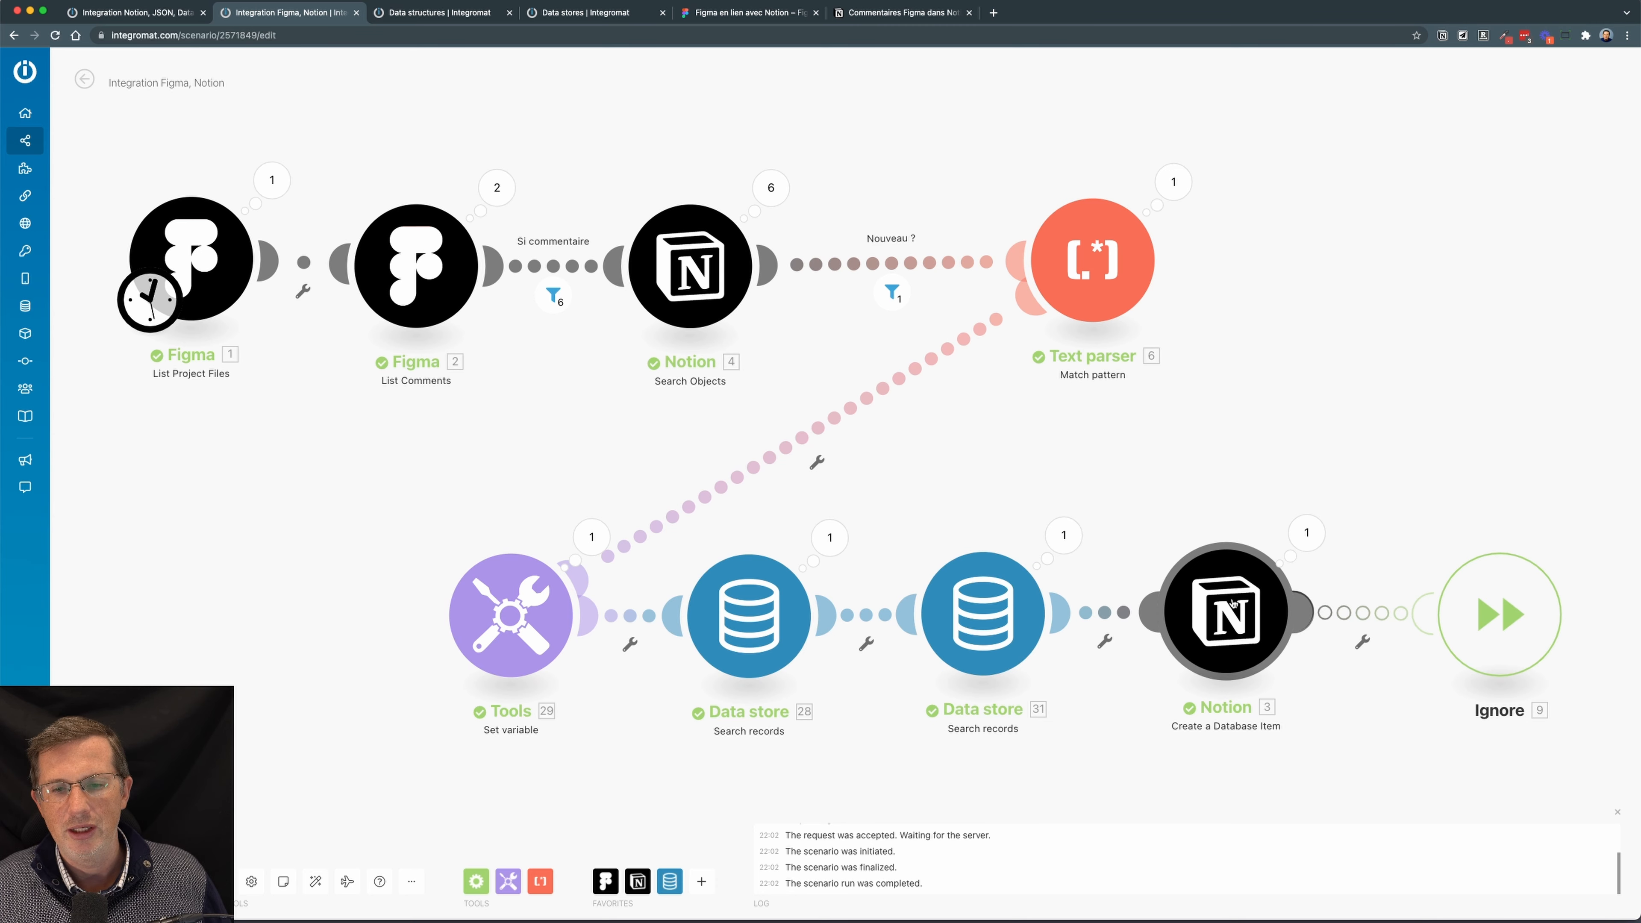
{"action": "left_click", "coordinate": [271, 180]}
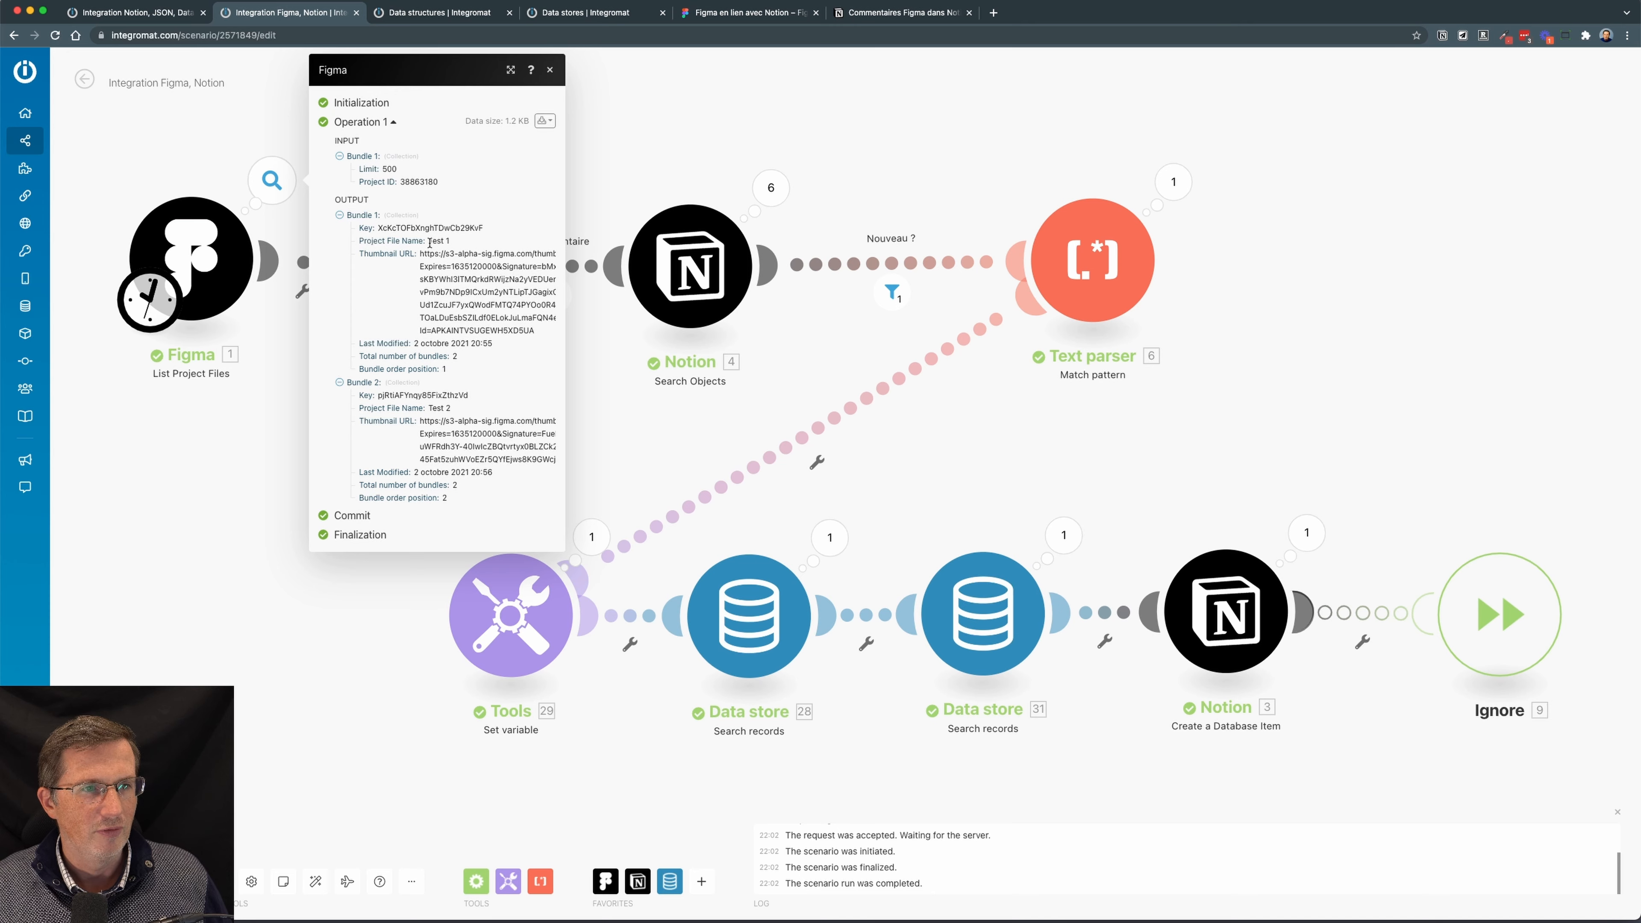
{"action": "left_click_drag", "start_coordinate": [429, 243], "coordinate": [520, 461]}
{"action": "left_click", "coordinate": [507, 486]}
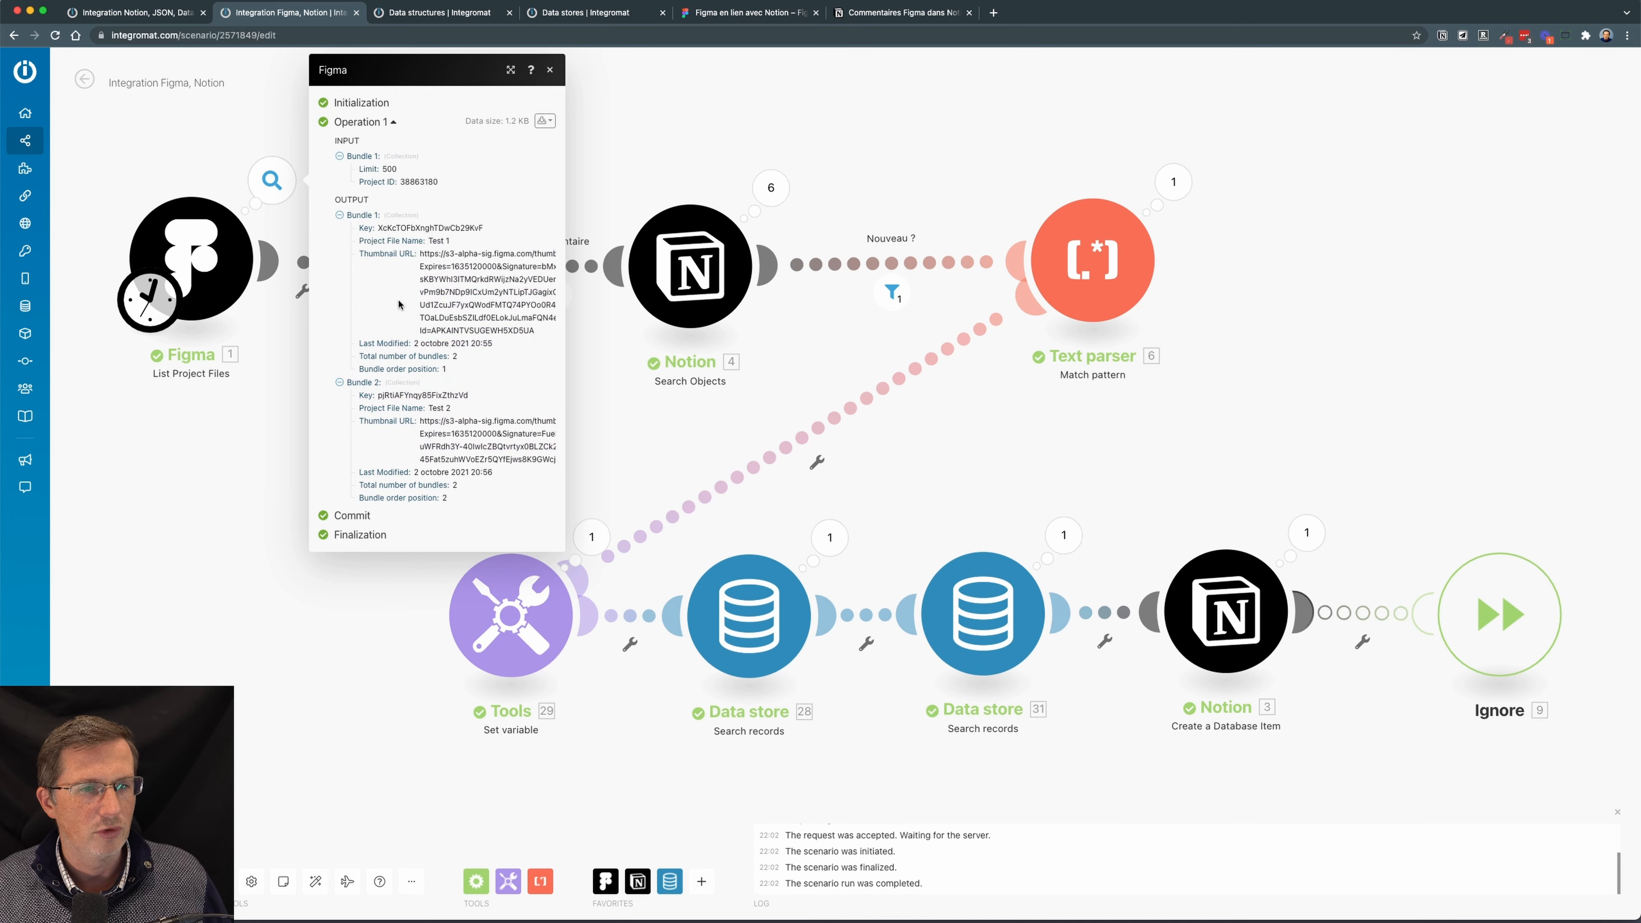
{"action": "left_click", "coordinate": [743, 12]}
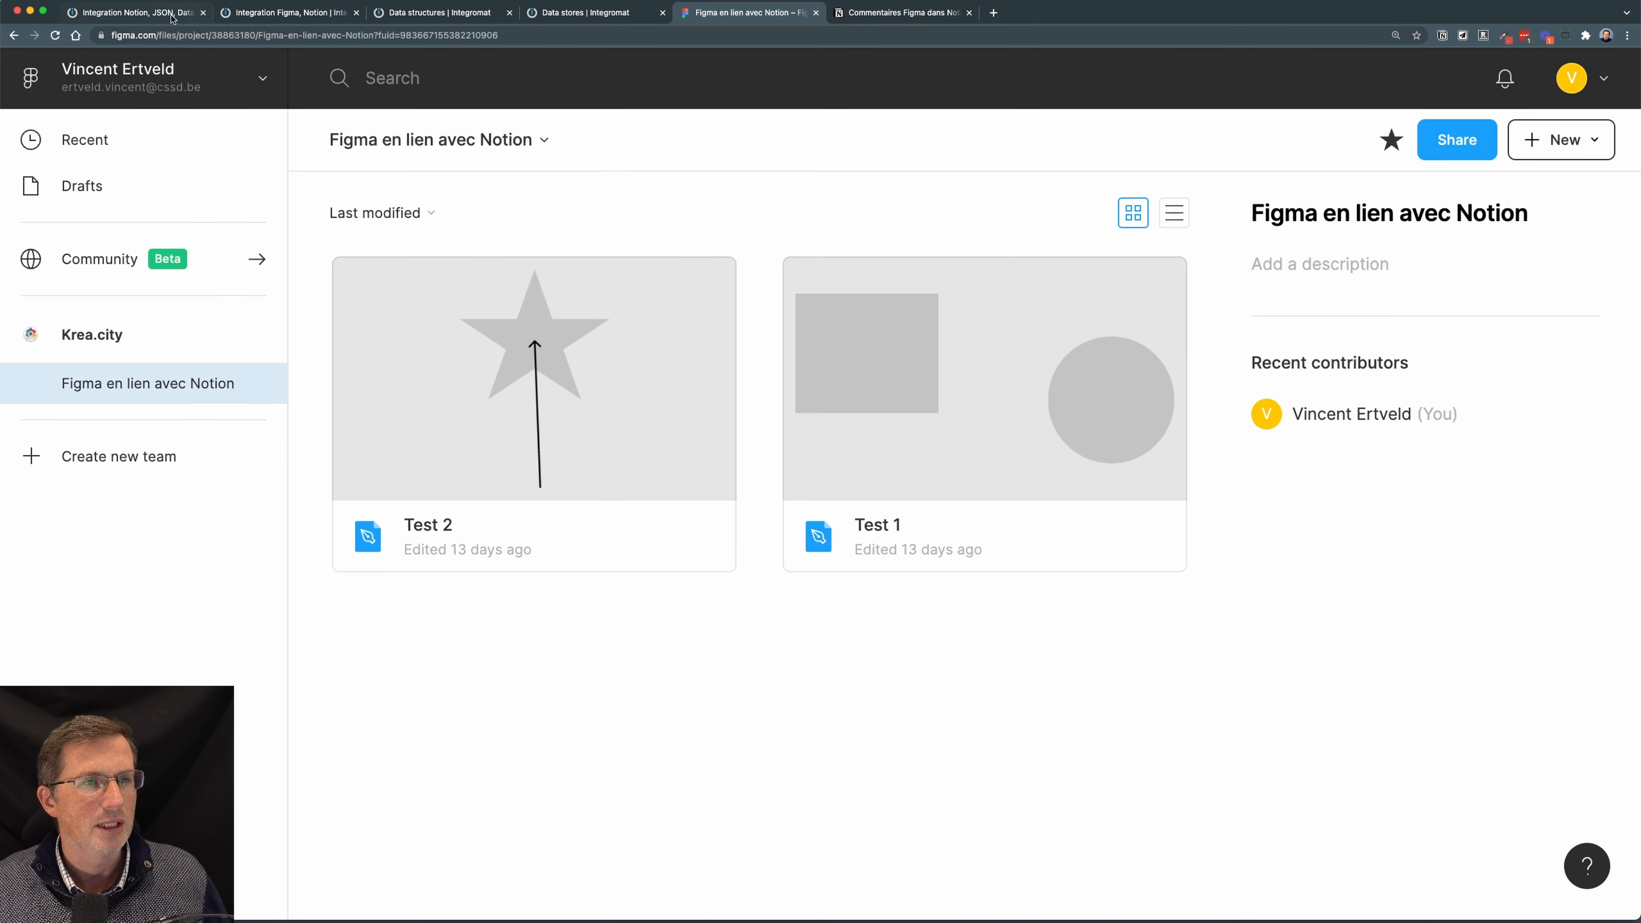
{"action": "left_click", "coordinate": [290, 12]}
{"action": "left_click", "coordinate": [645, 136]}
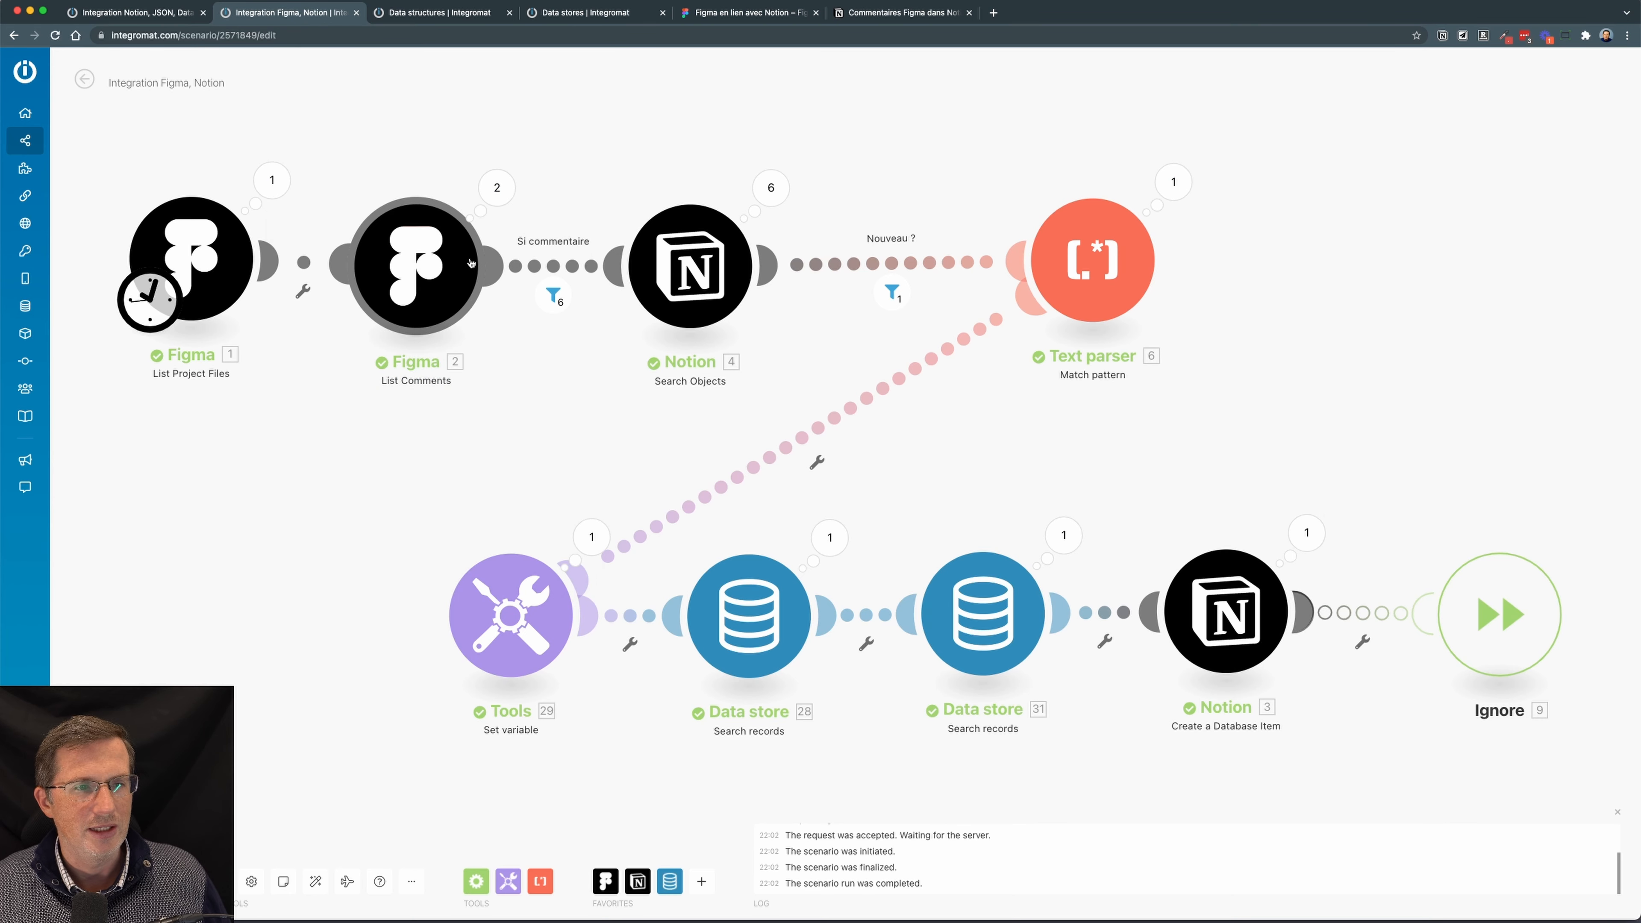
- Inspect the comment bundles output by the Figma List Comments module in its first operation
{"action": "left_click", "coordinate": [498, 202]}
{"action": "left_click", "coordinate": [614, 185]}
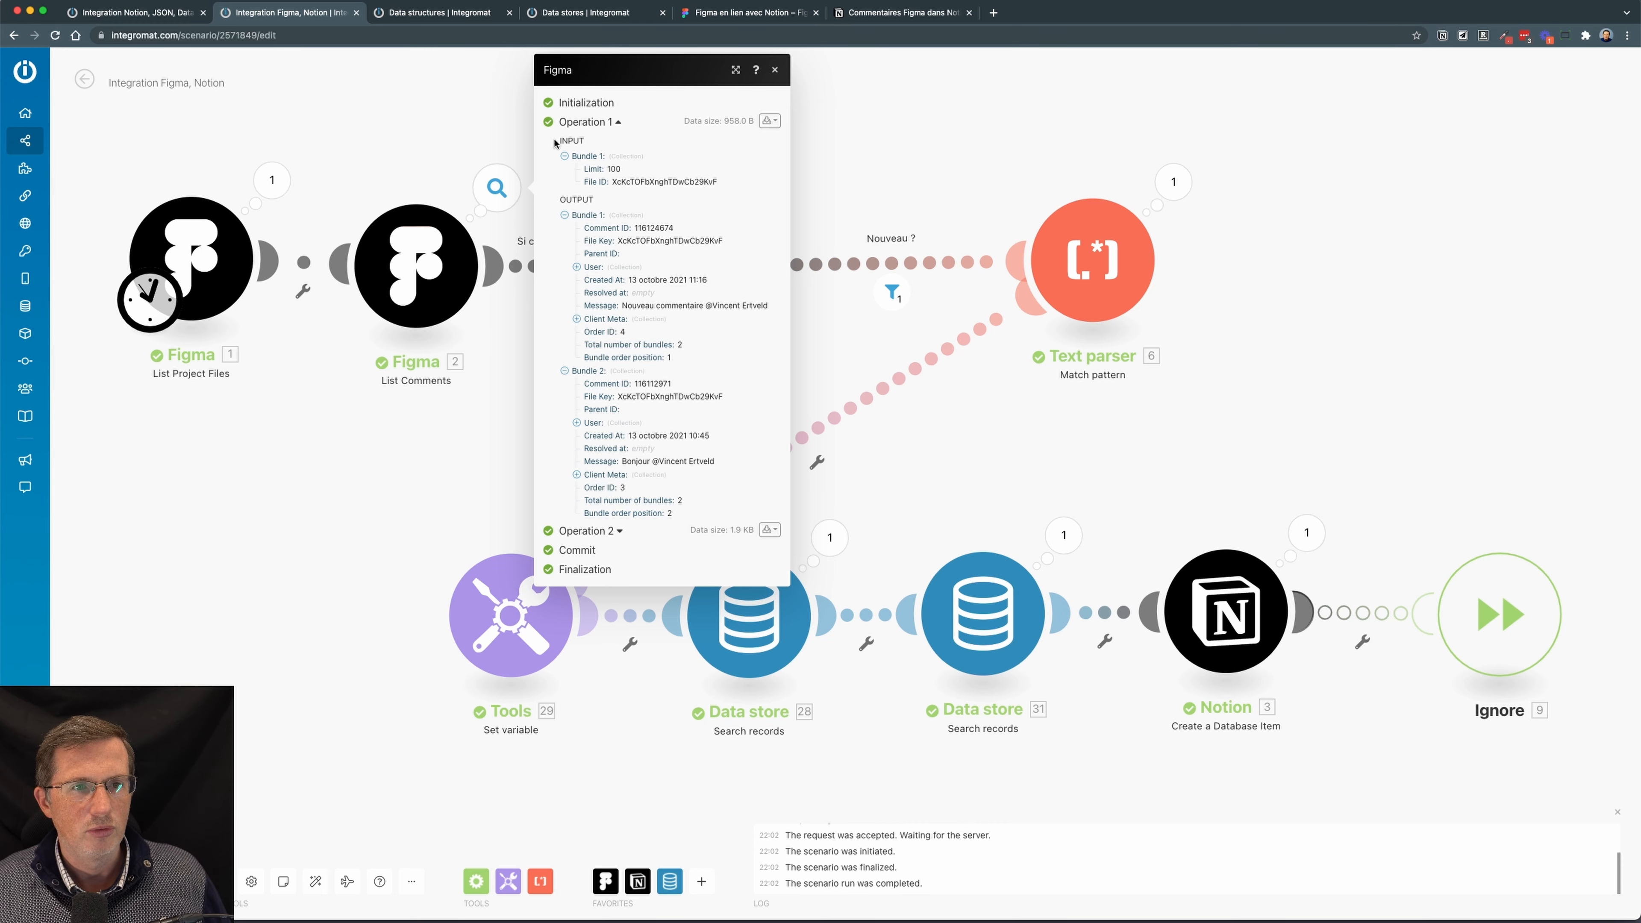
{"action": "left_click", "coordinate": [614, 121]}
{"action": "left_click", "coordinate": [541, 253]}
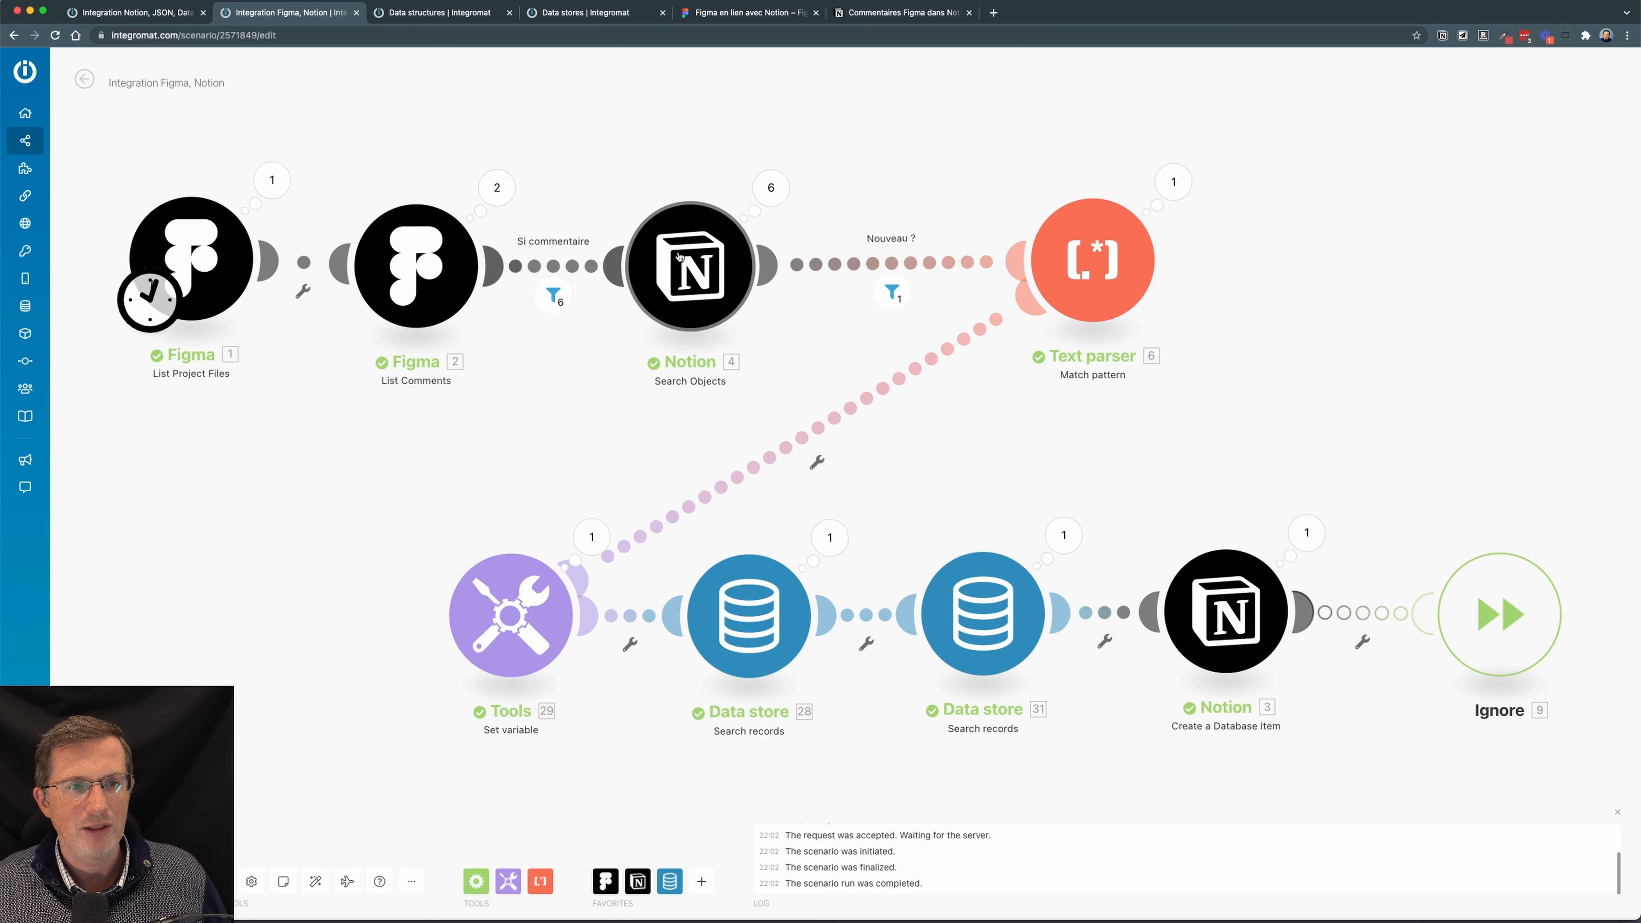
- Inspect the first operation of the Notion Search Objects module and the bundles evaluated by the "Nouveau ?" filter
{"action": "left_click", "coordinate": [768, 193]}
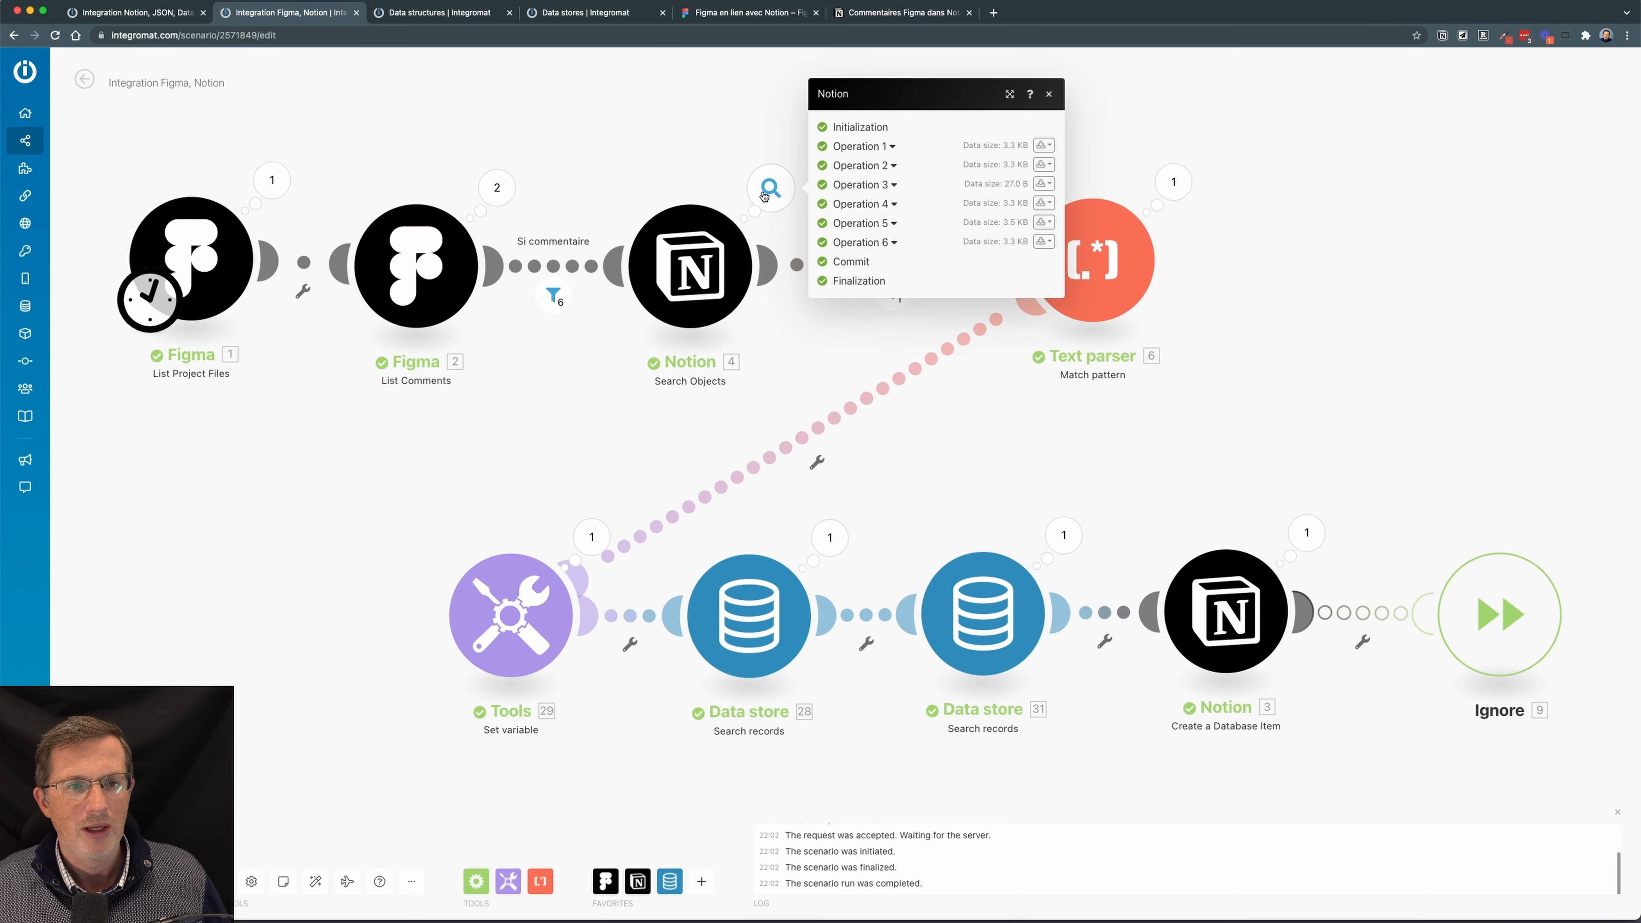
{"action": "left_click", "coordinate": [891, 149]}
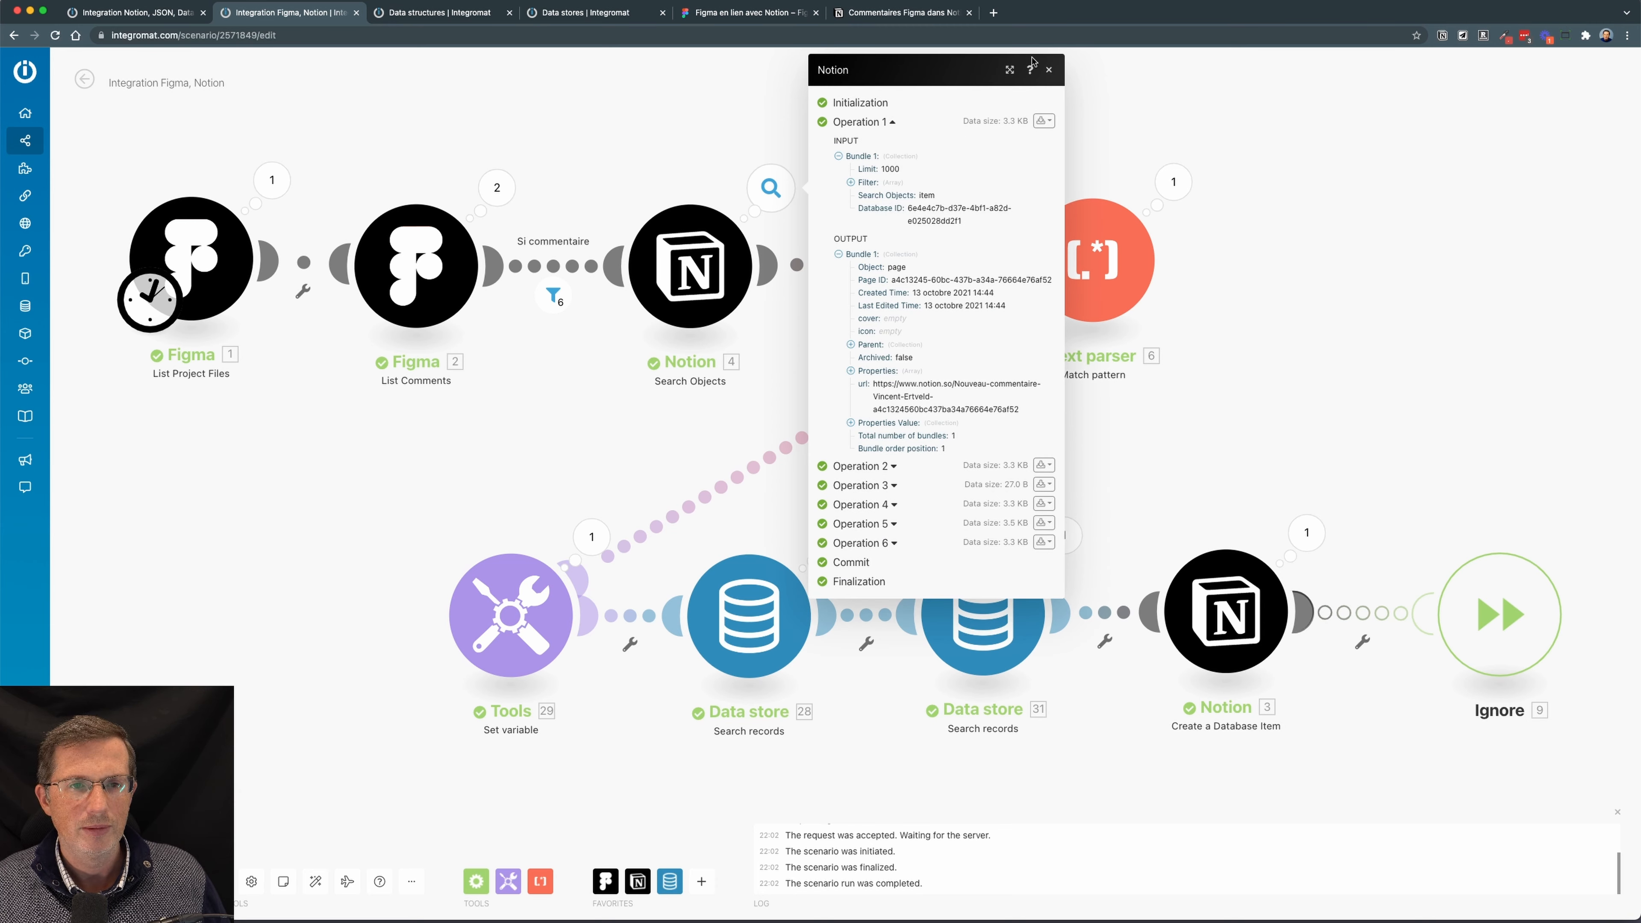
{"action": "left_click", "coordinate": [1047, 70]}
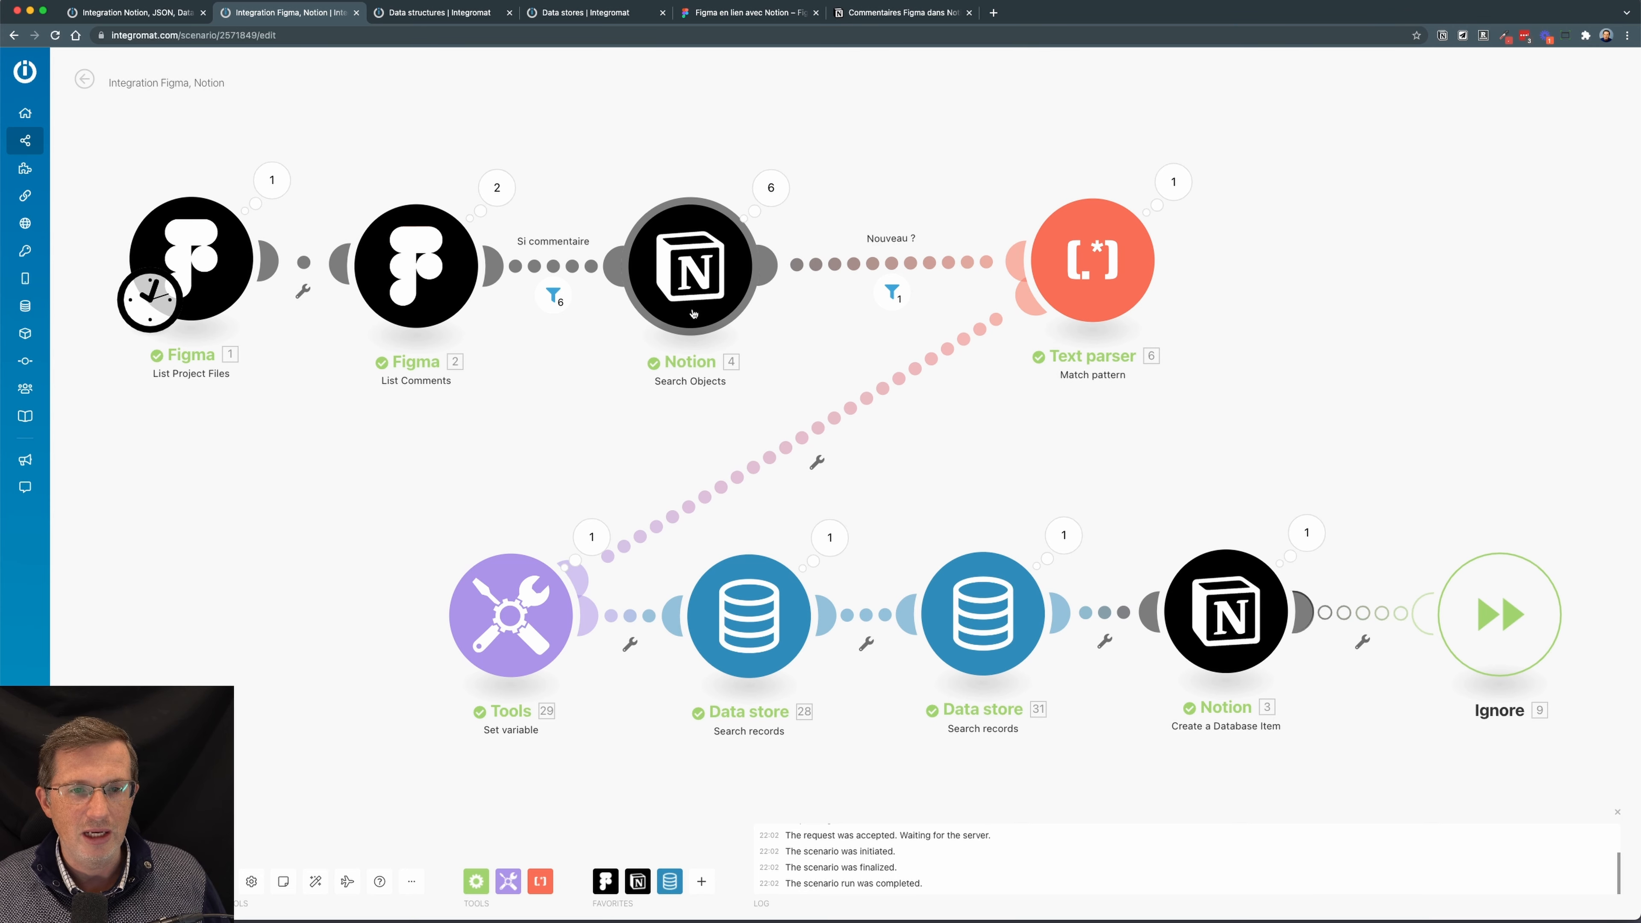
{"action": "left_click", "coordinate": [893, 293]}
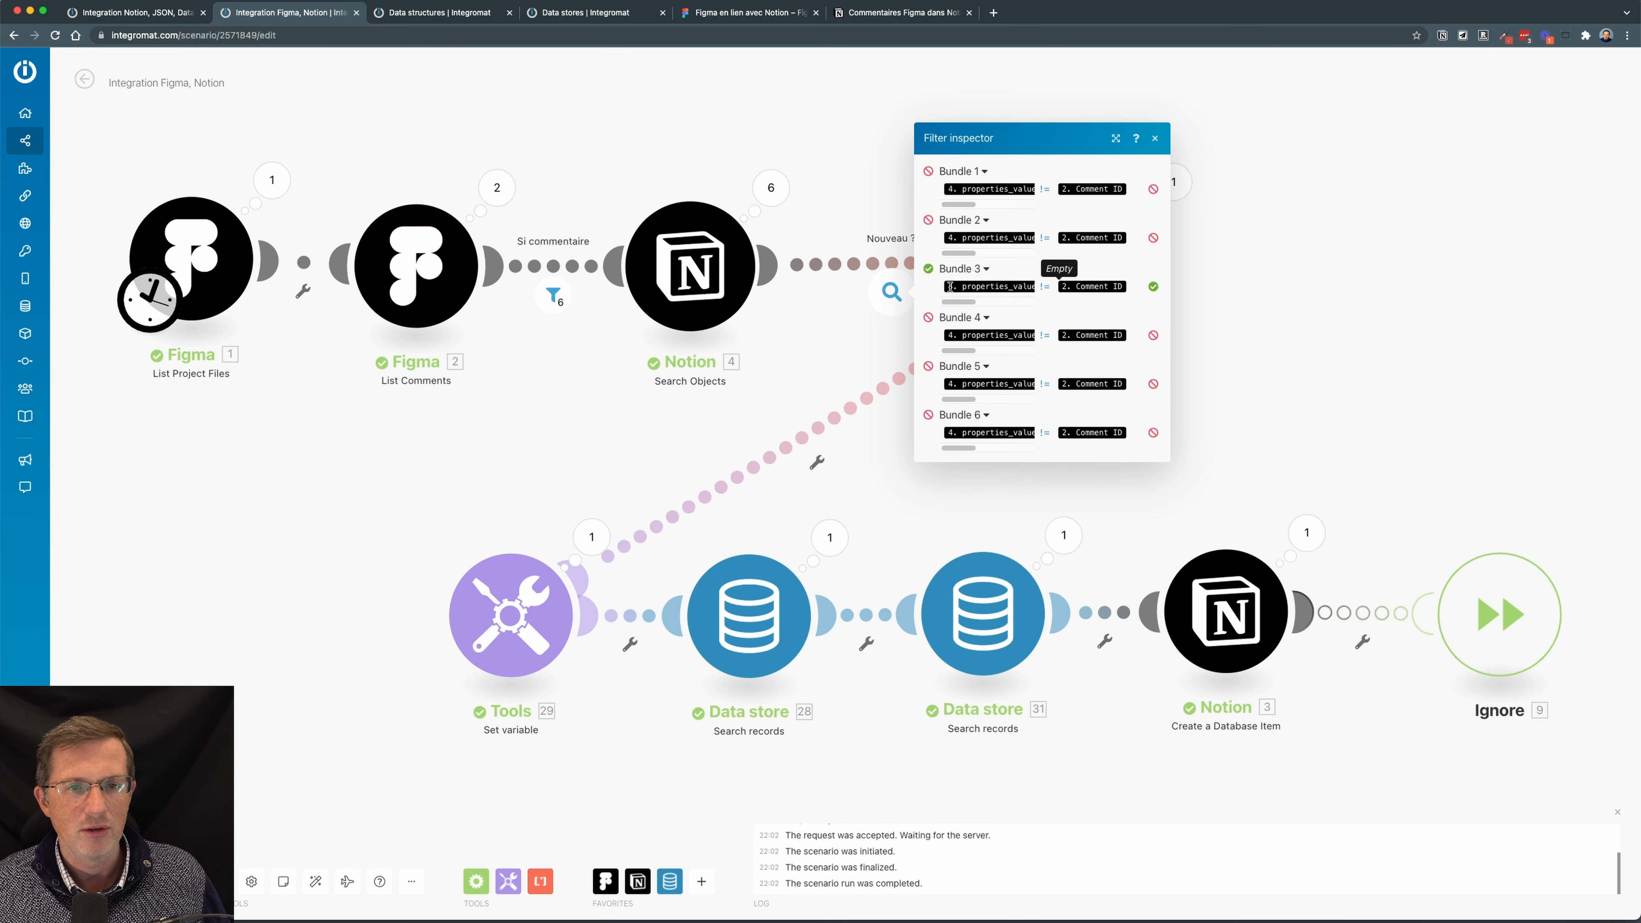
- Examine the comparison values of Bundle 3 in the "Nouveau ?" filter and close the filter inspector
{"action": "left_click_drag", "start_coordinate": [948, 288], "coordinate": [1099, 265]}
{"action": "left_click", "coordinate": [1087, 266]}
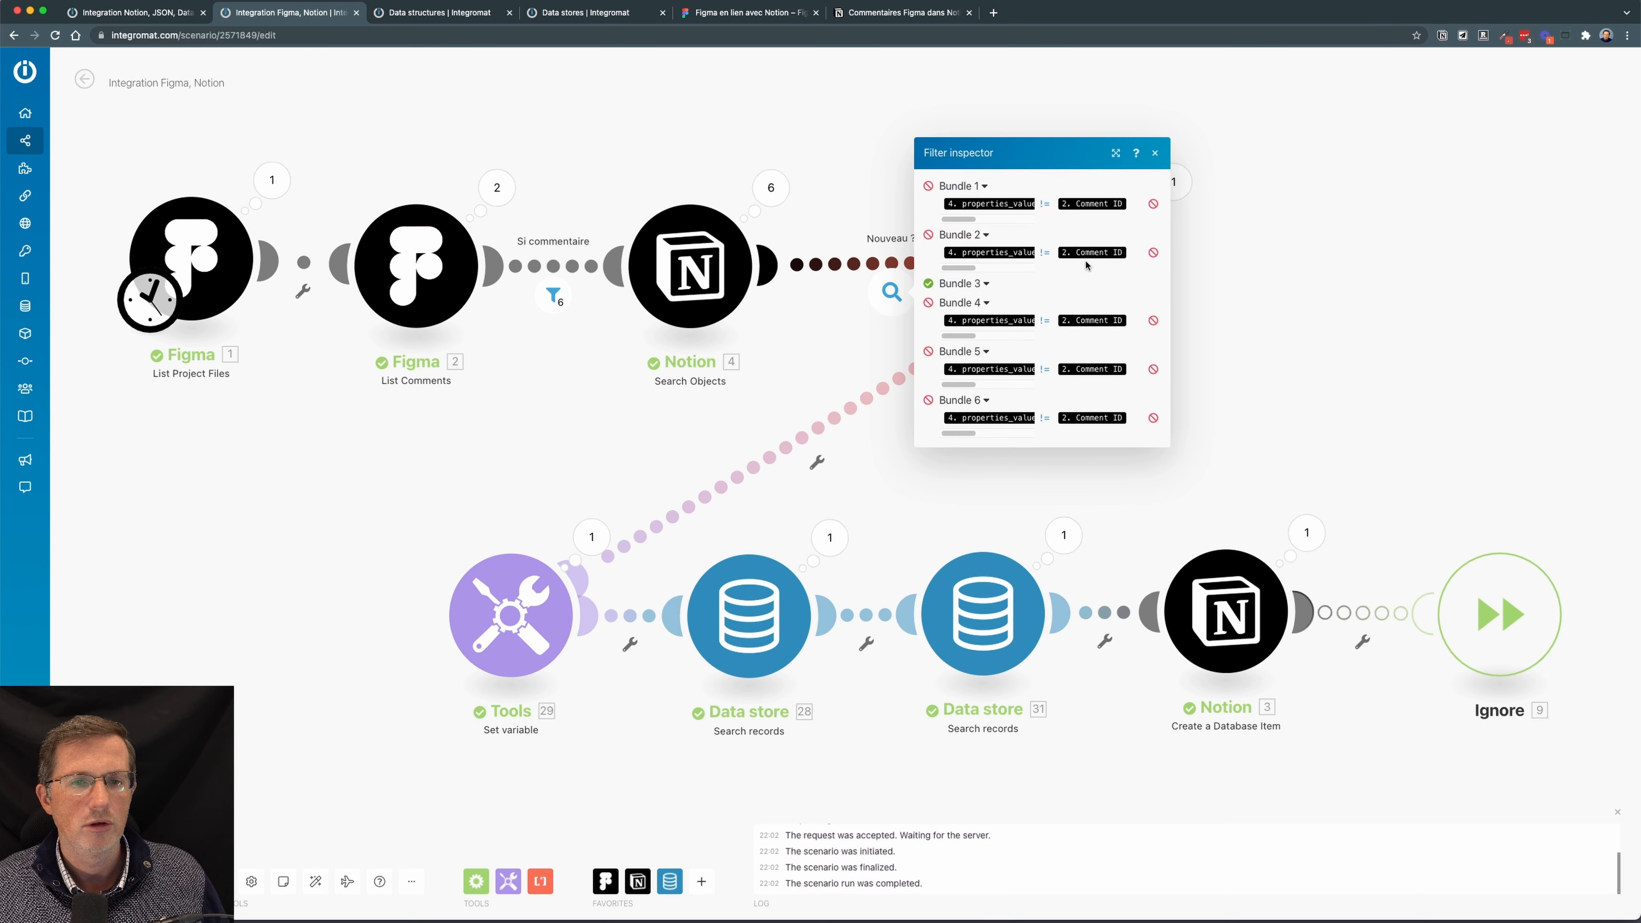
{"action": "left_click", "coordinate": [1085, 278]}
{"action": "left_click", "coordinate": [1155, 138]}
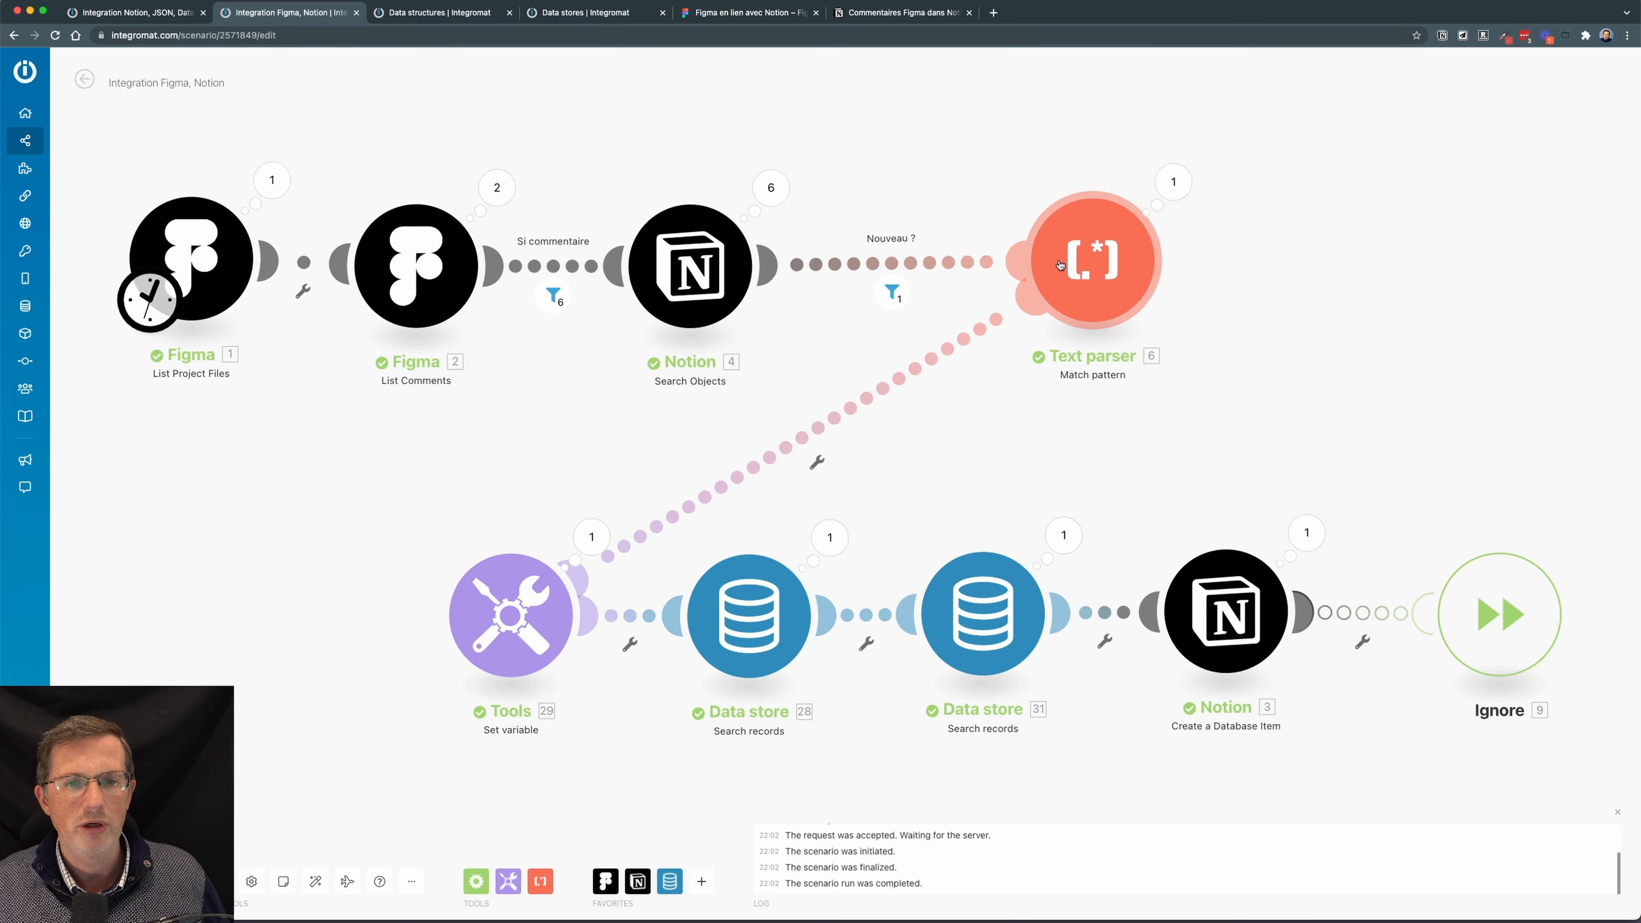
- Inspect the input text and matched output in the Text parser module's first operation
{"action": "left_click", "coordinate": [1173, 182]}
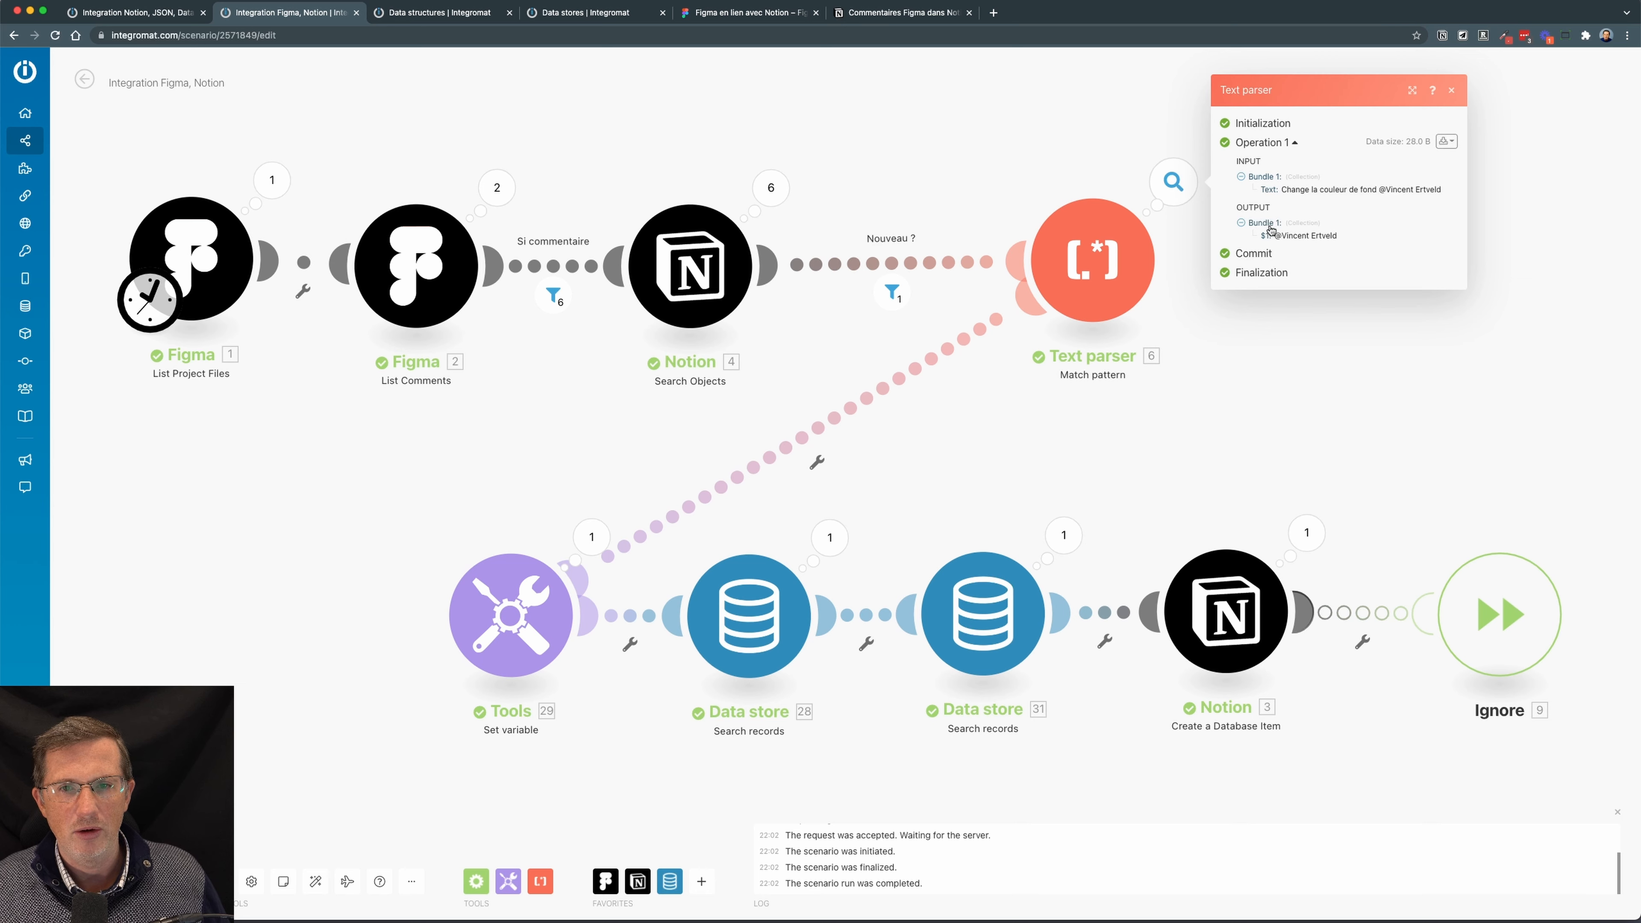
{"action": "left_click_drag", "start_coordinate": [1276, 236], "coordinate": [1341, 237]}
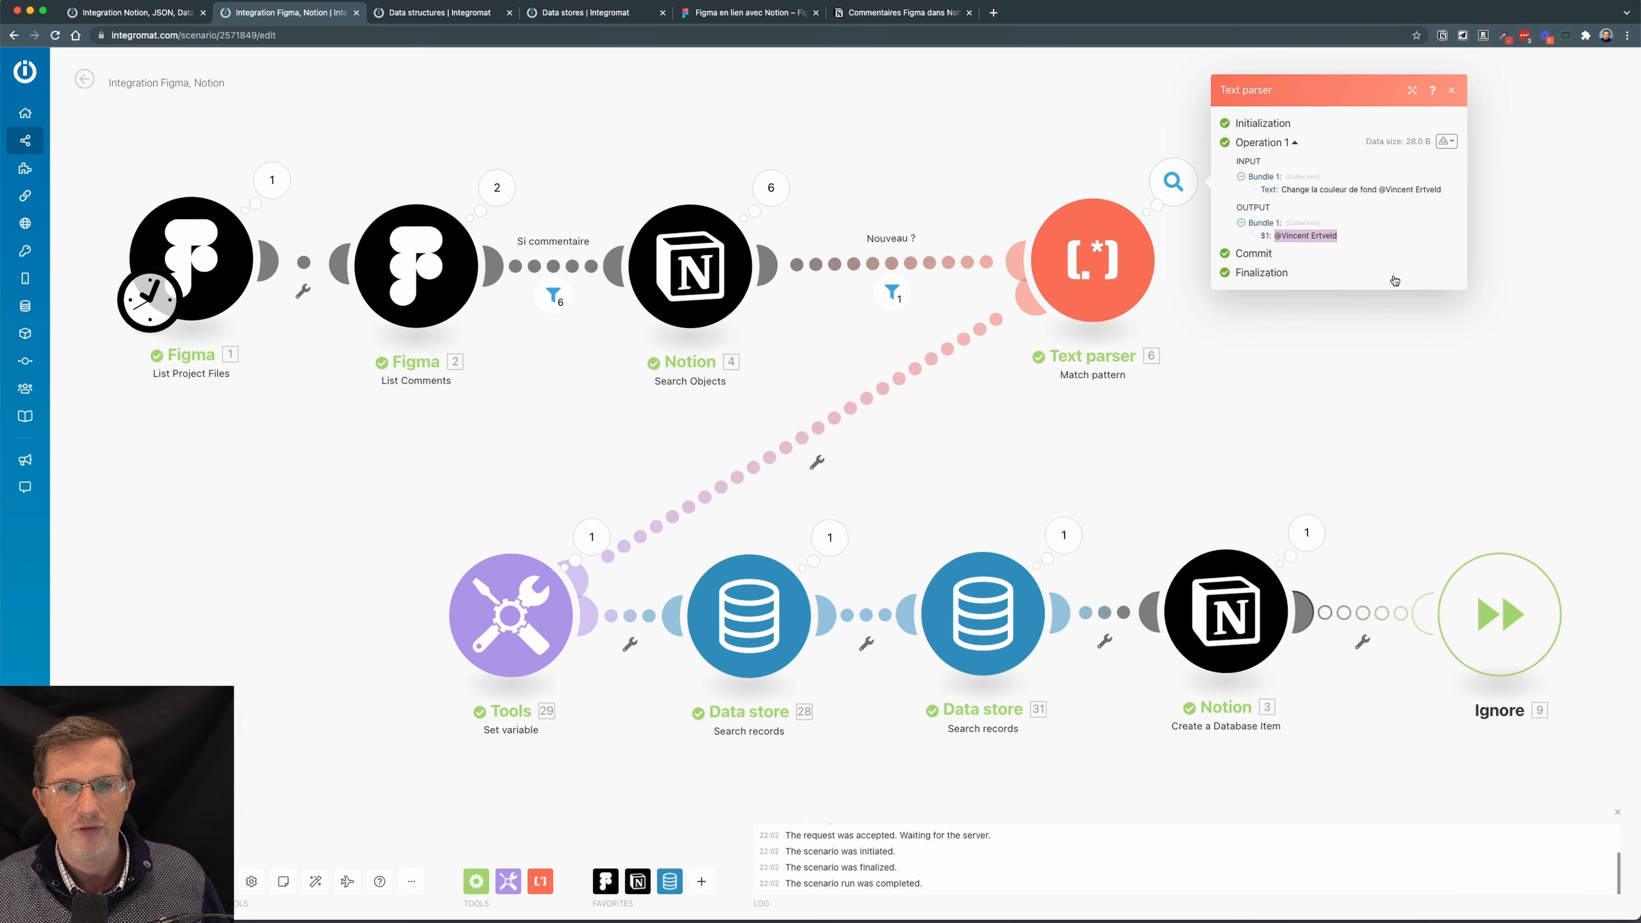
{"action": "left_click", "coordinate": [1398, 337]}
- Review the regular expression in the Text parser Match pattern settings and keep the module's configuration as is
{"action": "left_click", "coordinate": [1092, 272]}
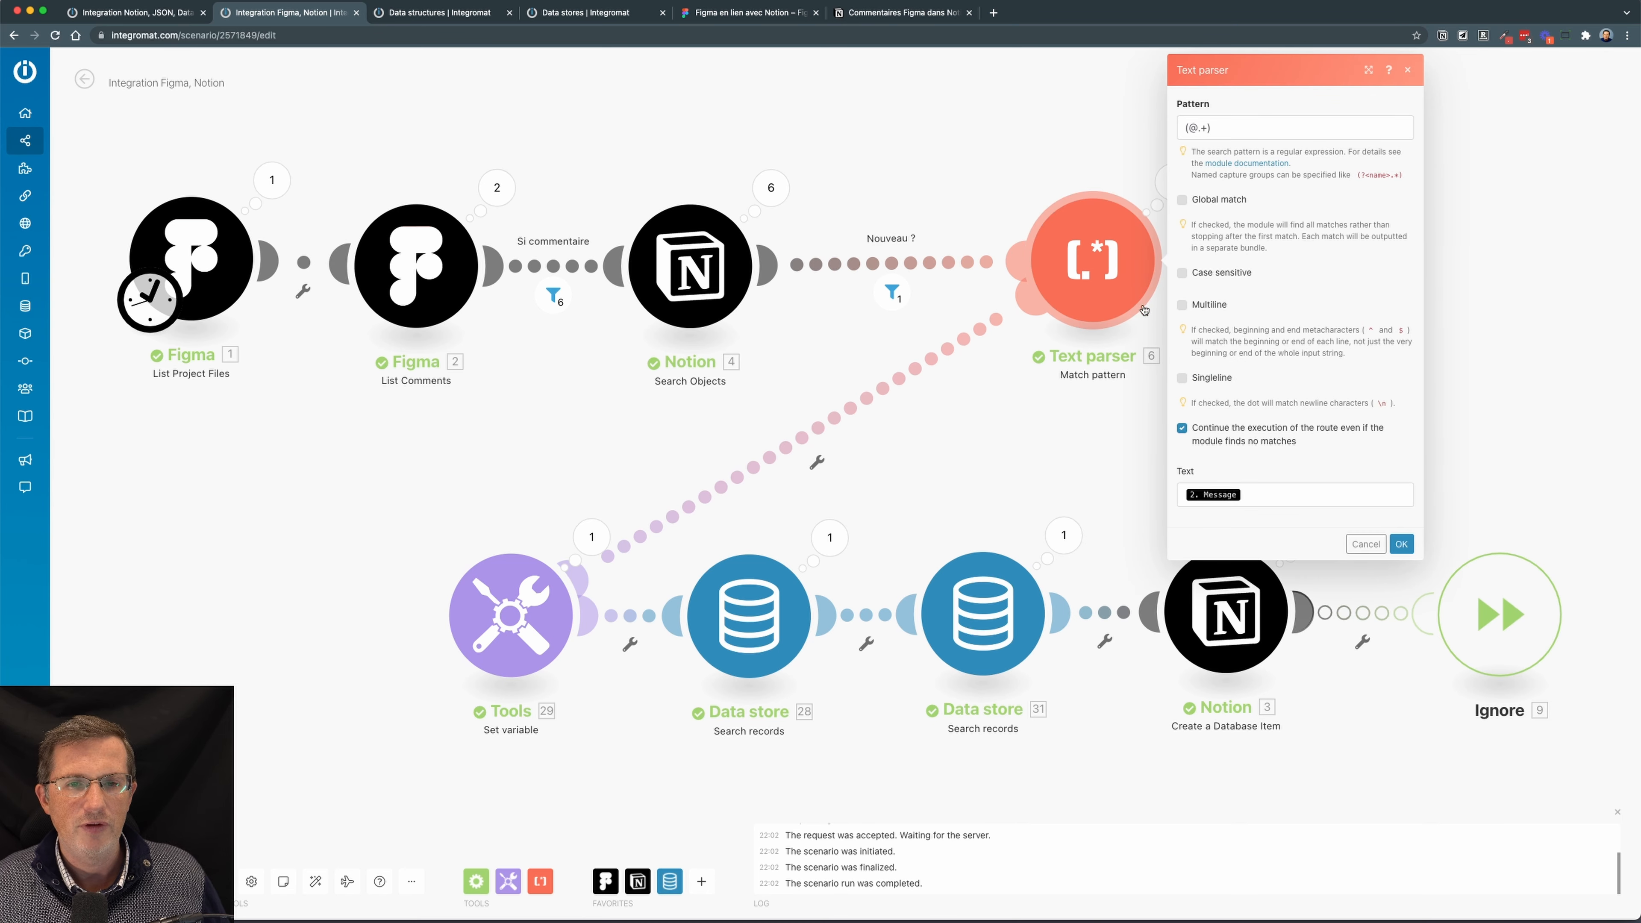
{"action": "left_click", "coordinate": [1223, 129]}
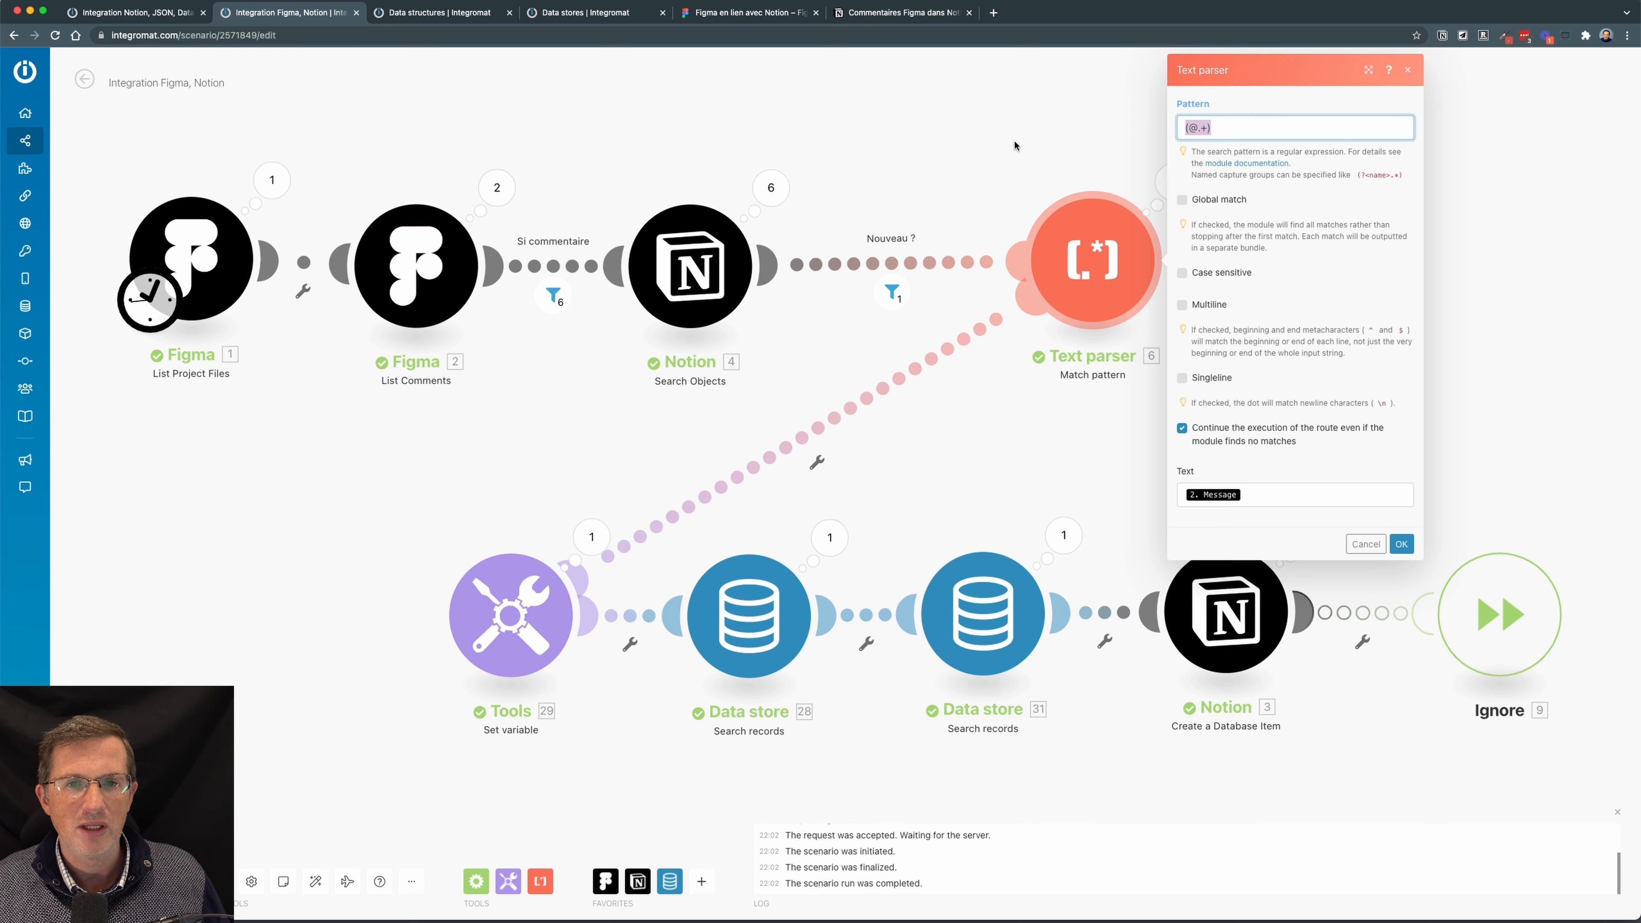
{"action": "left_click", "coordinate": [1198, 130]}
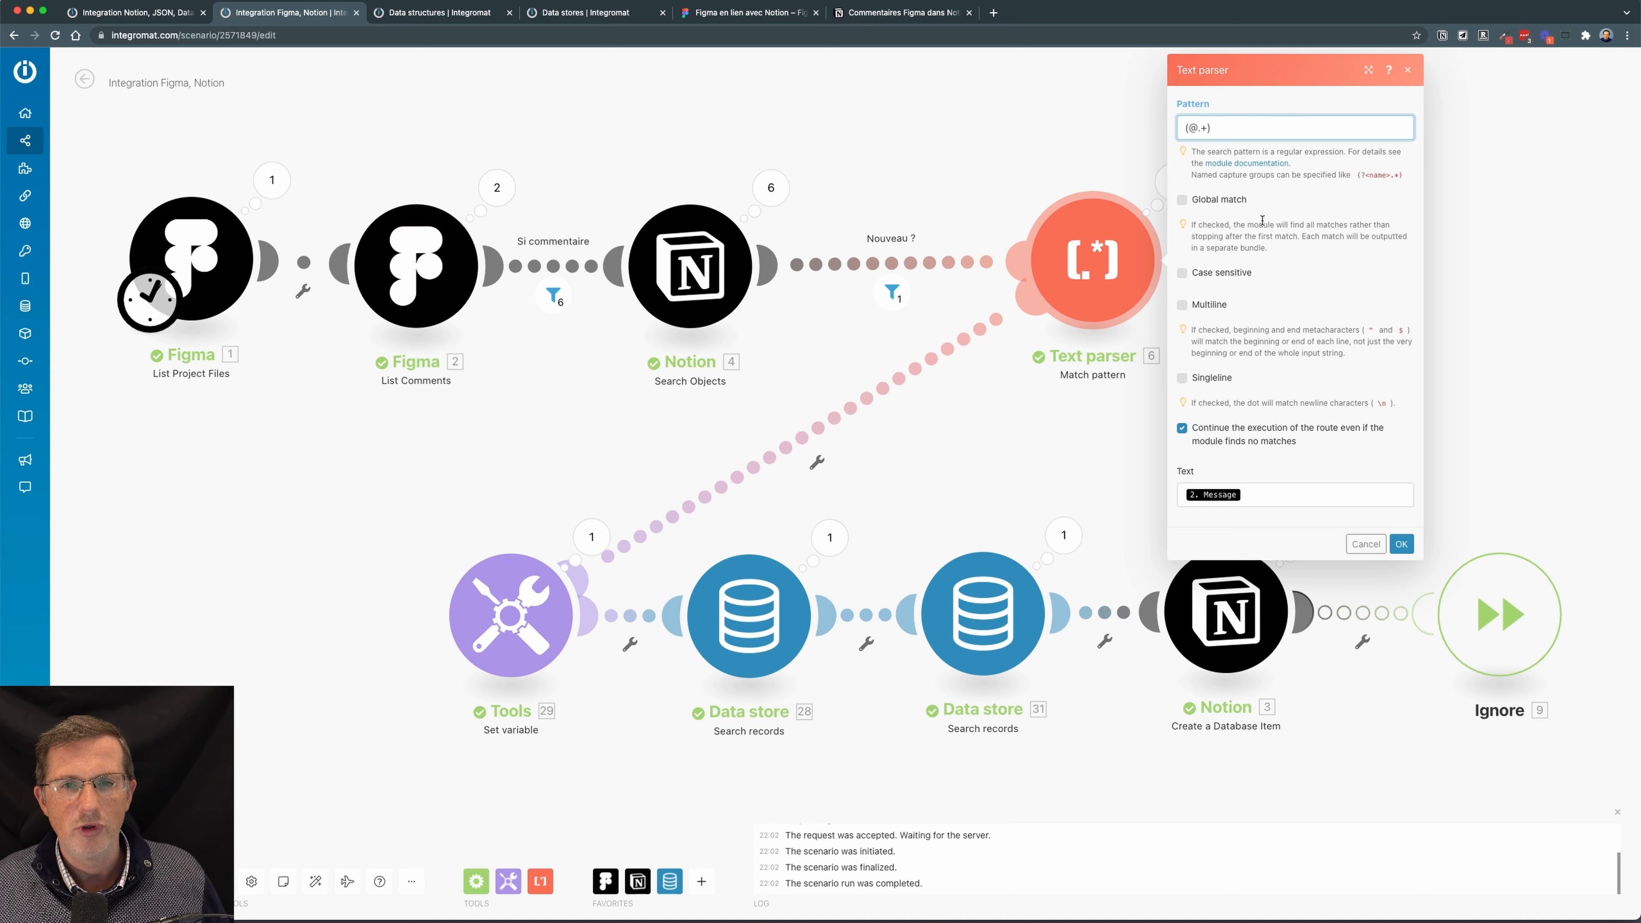
{"action": "left_click_drag", "start_coordinate": [1210, 134], "coordinate": [1187, 130]}
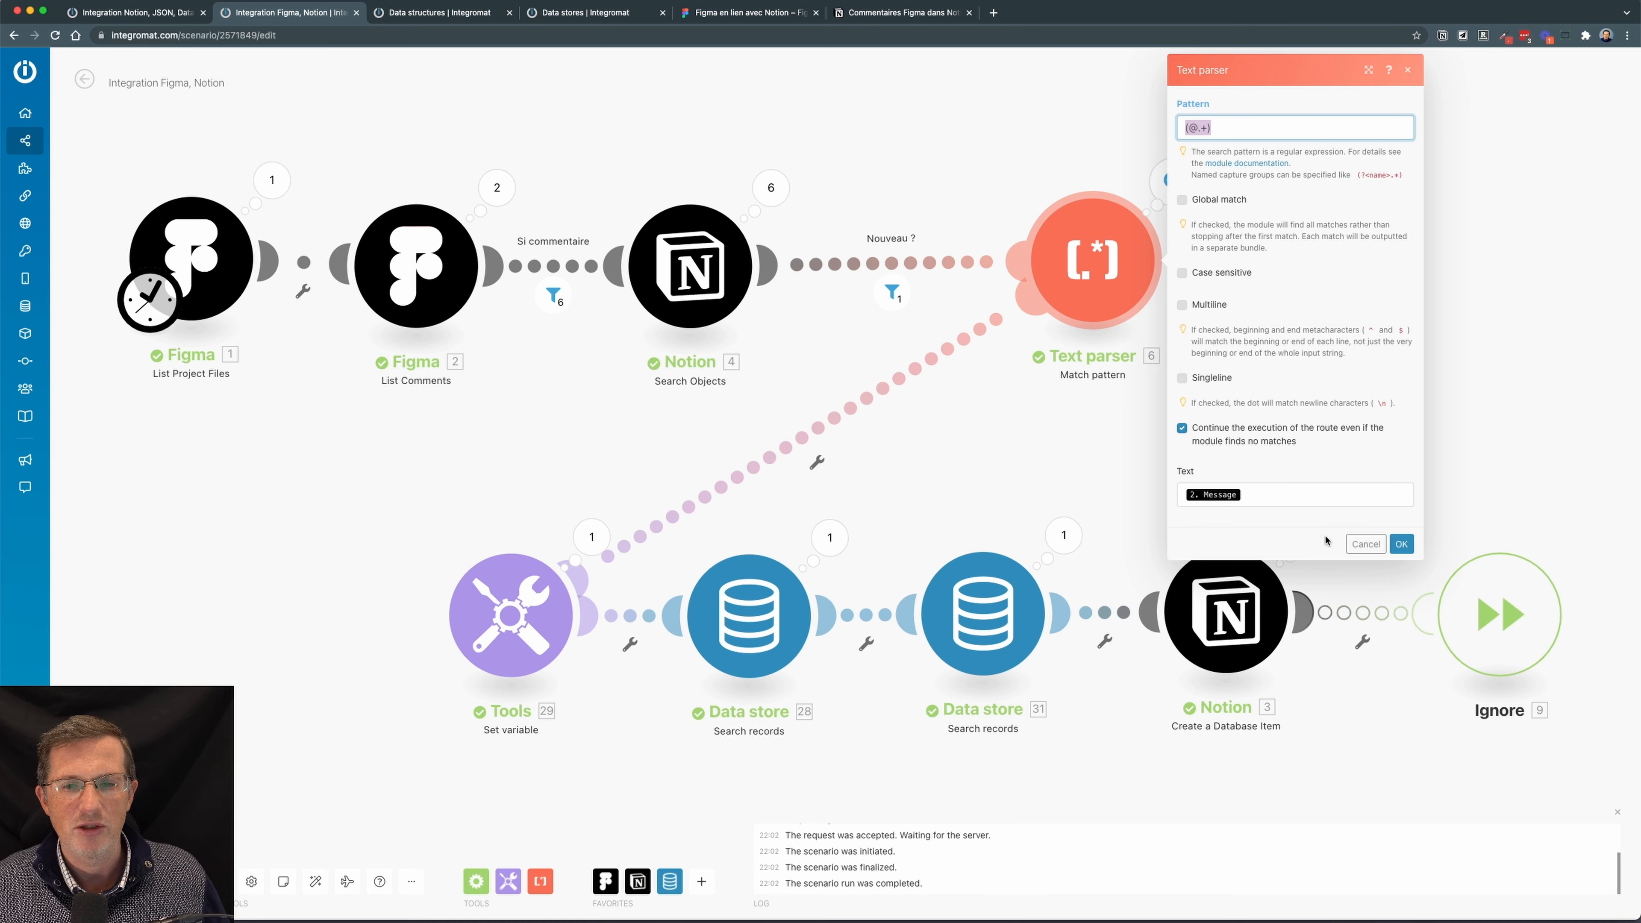
{"action": "left_click", "coordinate": [1402, 544]}
- Inspect the name array output by the Tools Set variable module and the split formula in its settings
{"action": "left_click", "coordinate": [591, 537]}
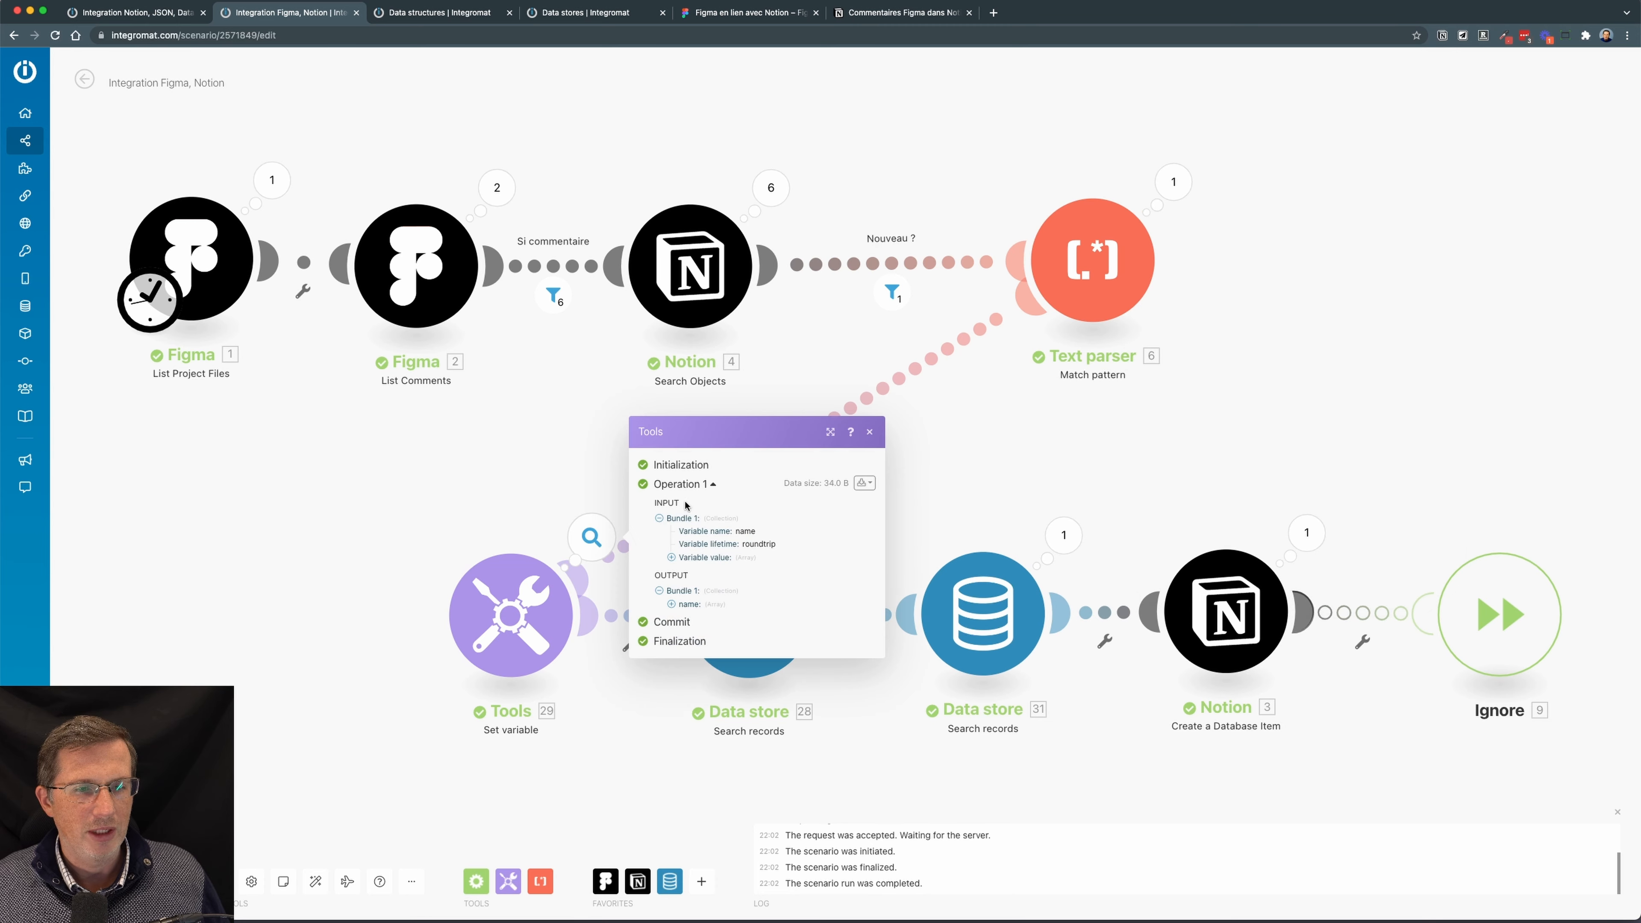
{"action": "left_click", "coordinate": [672, 603]}
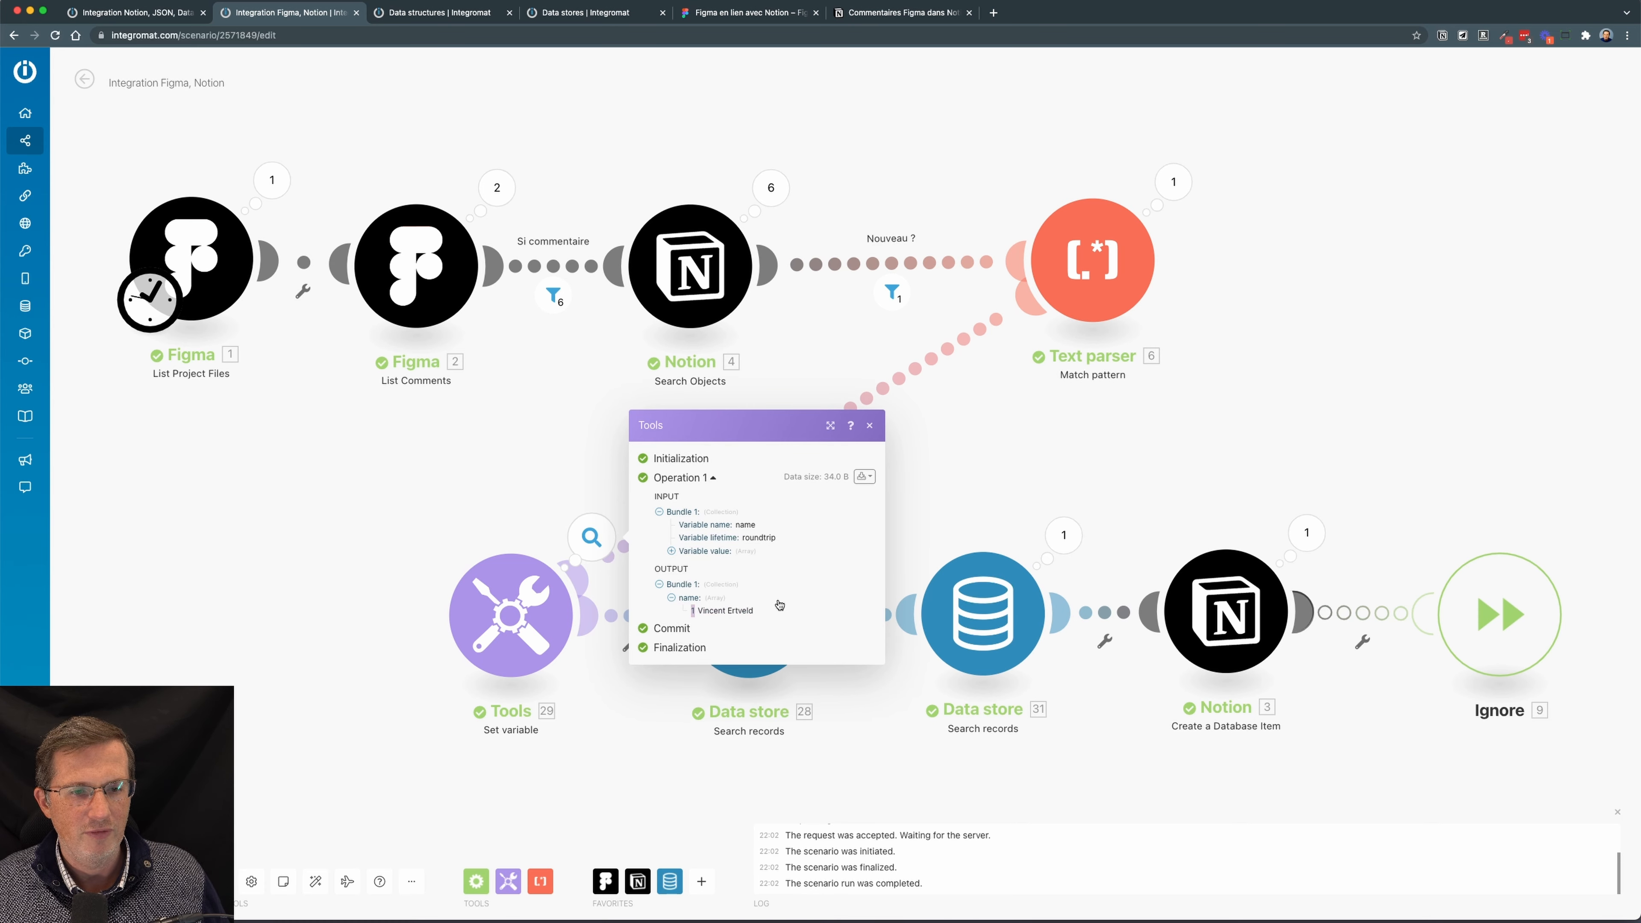
{"action": "key", "text": "Escape"}
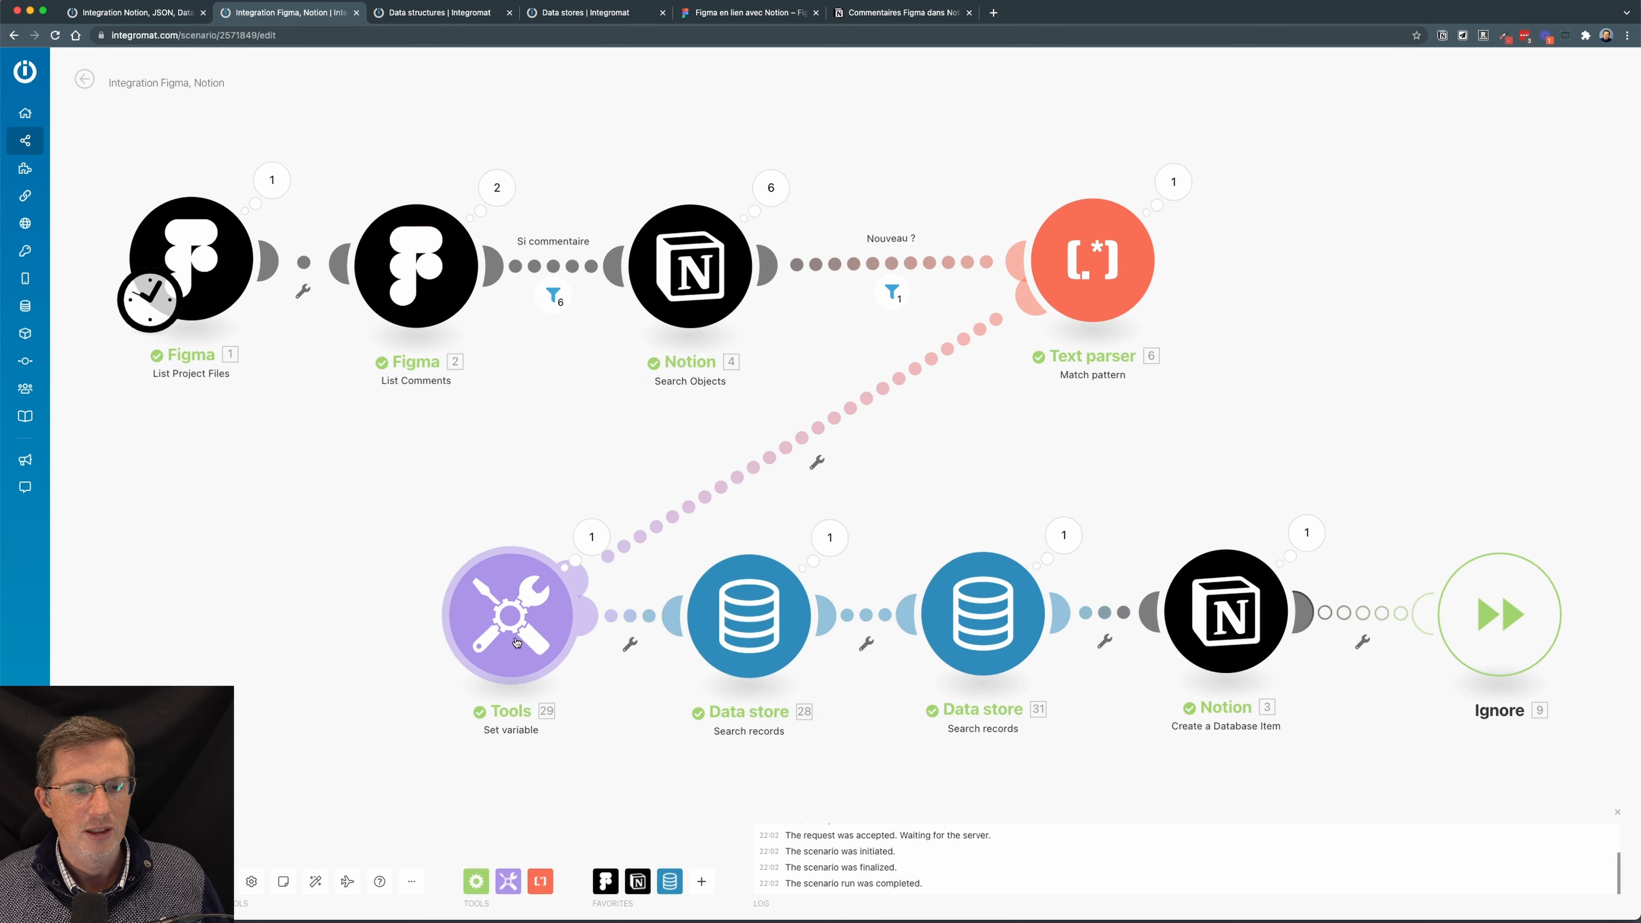
{"action": "left_click", "coordinate": [517, 642]}
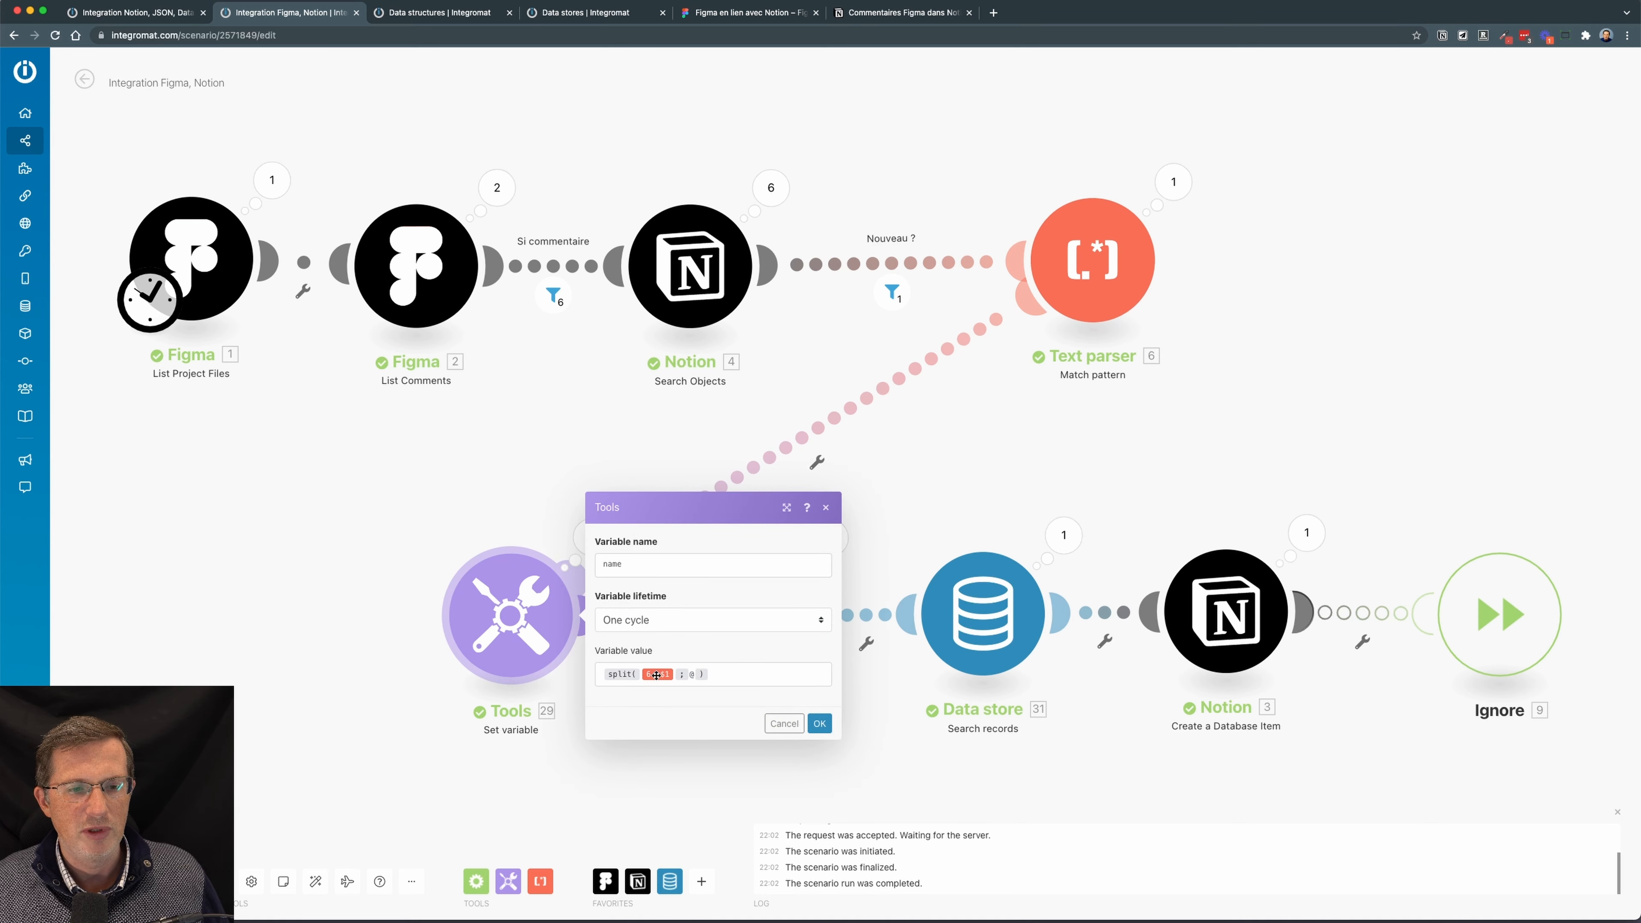
{"action": "left_click", "coordinate": [897, 517]}
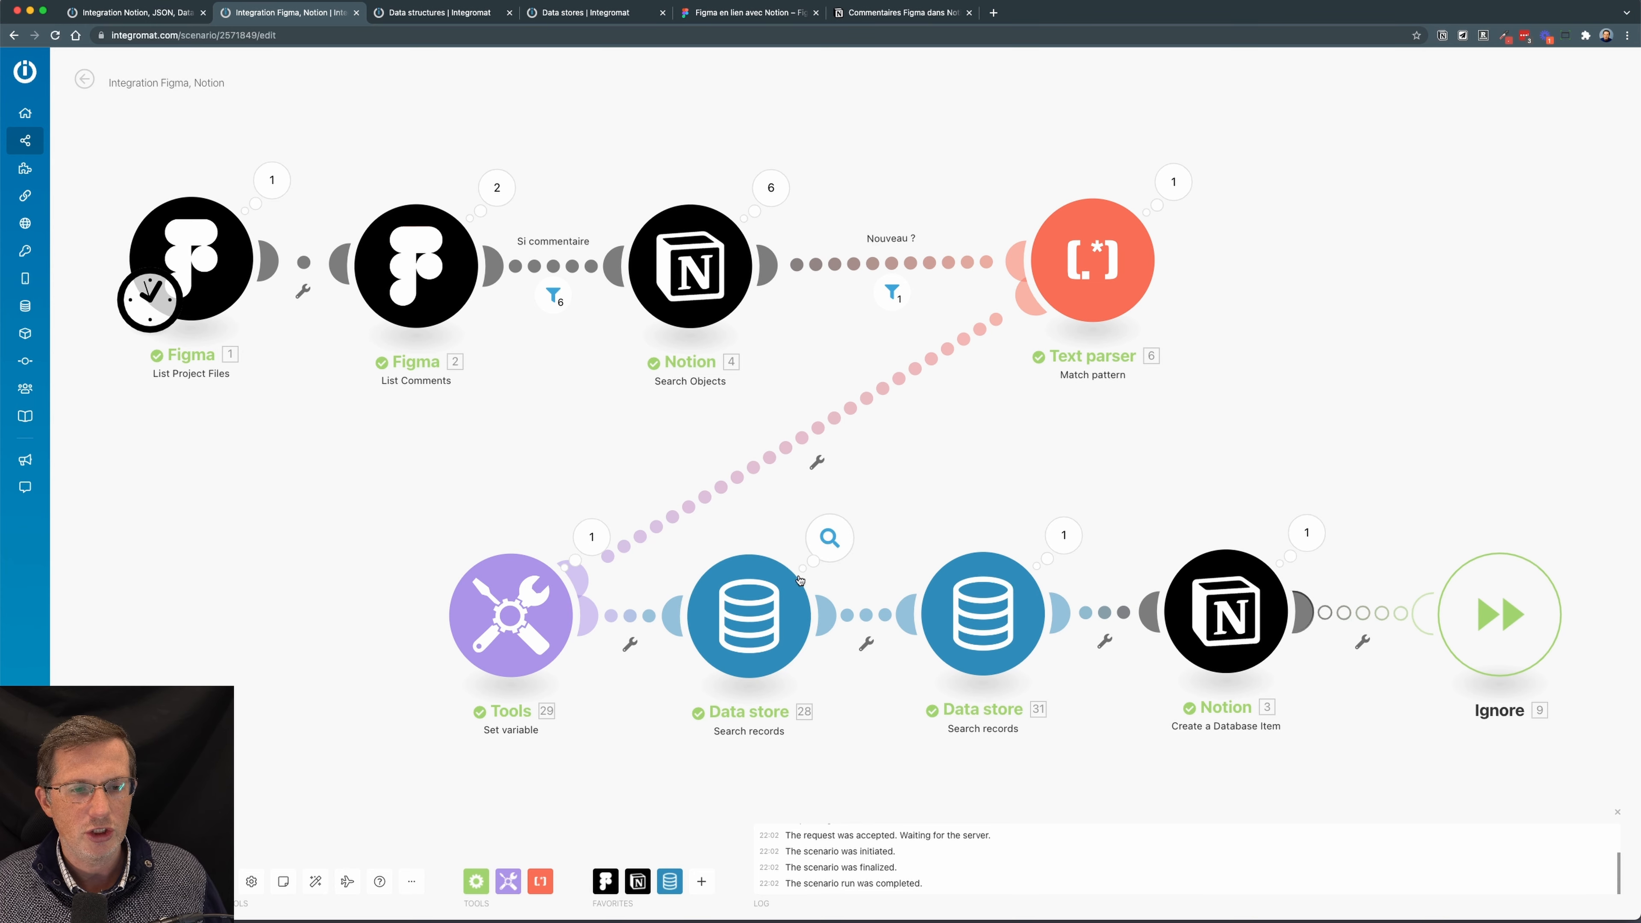
- Review the name and type filter of the first Data store Search records module, leaving its settings as they are
{"action": "left_click", "coordinate": [766, 616]}
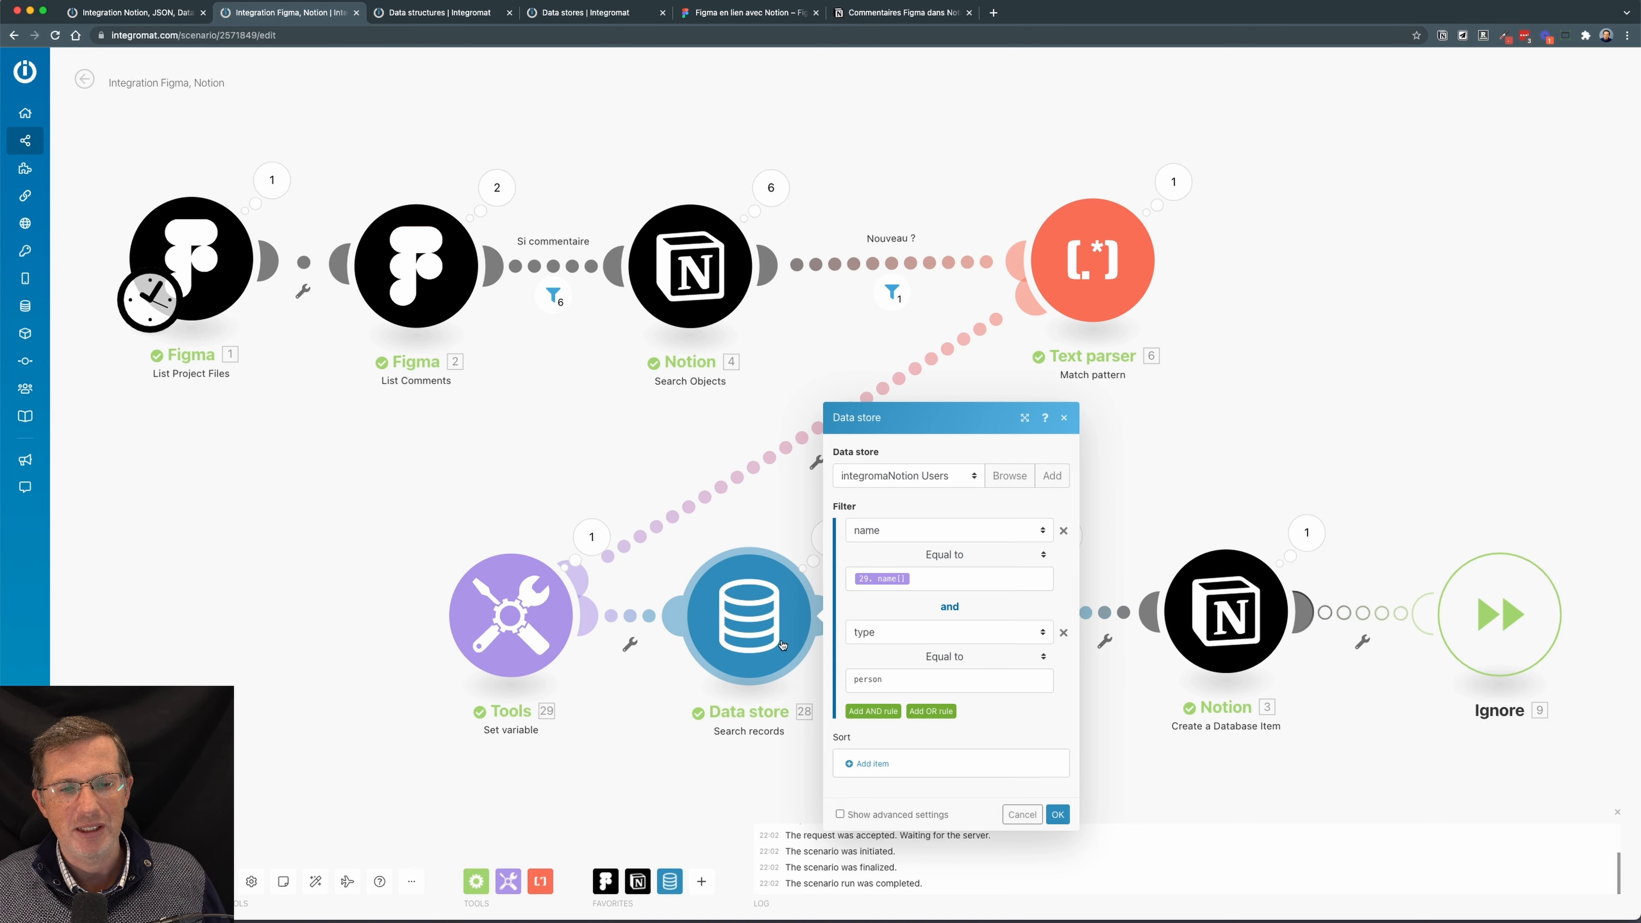
{"action": "left_click", "coordinate": [853, 680]}
{"action": "left_click", "coordinate": [1003, 795]}
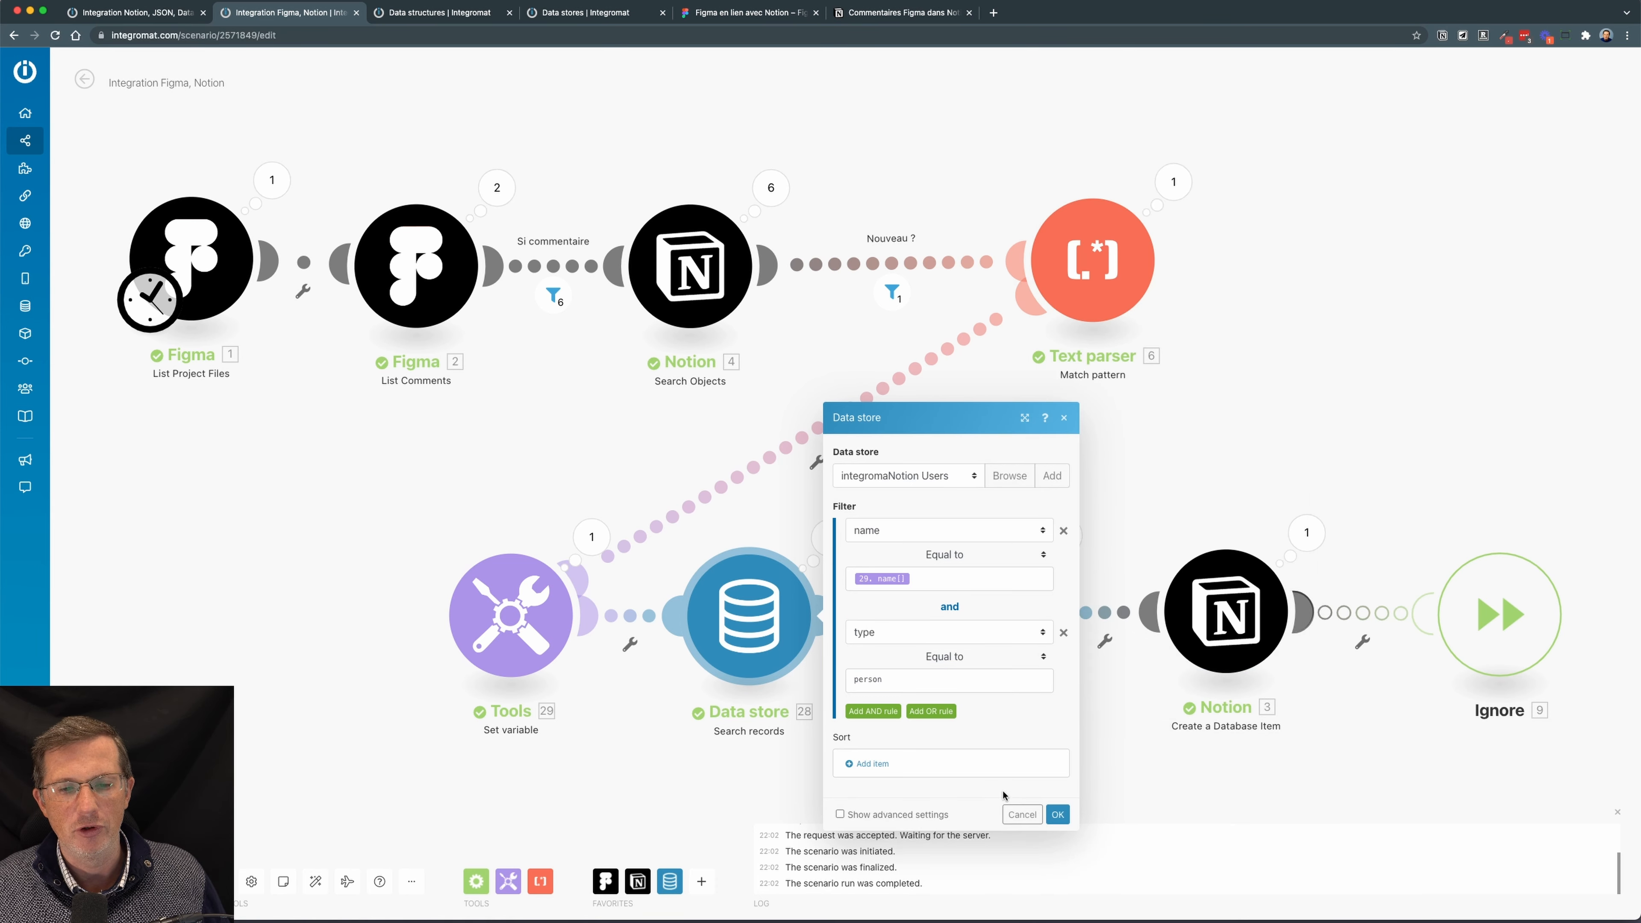
{"action": "left_click", "coordinate": [1057, 814]}
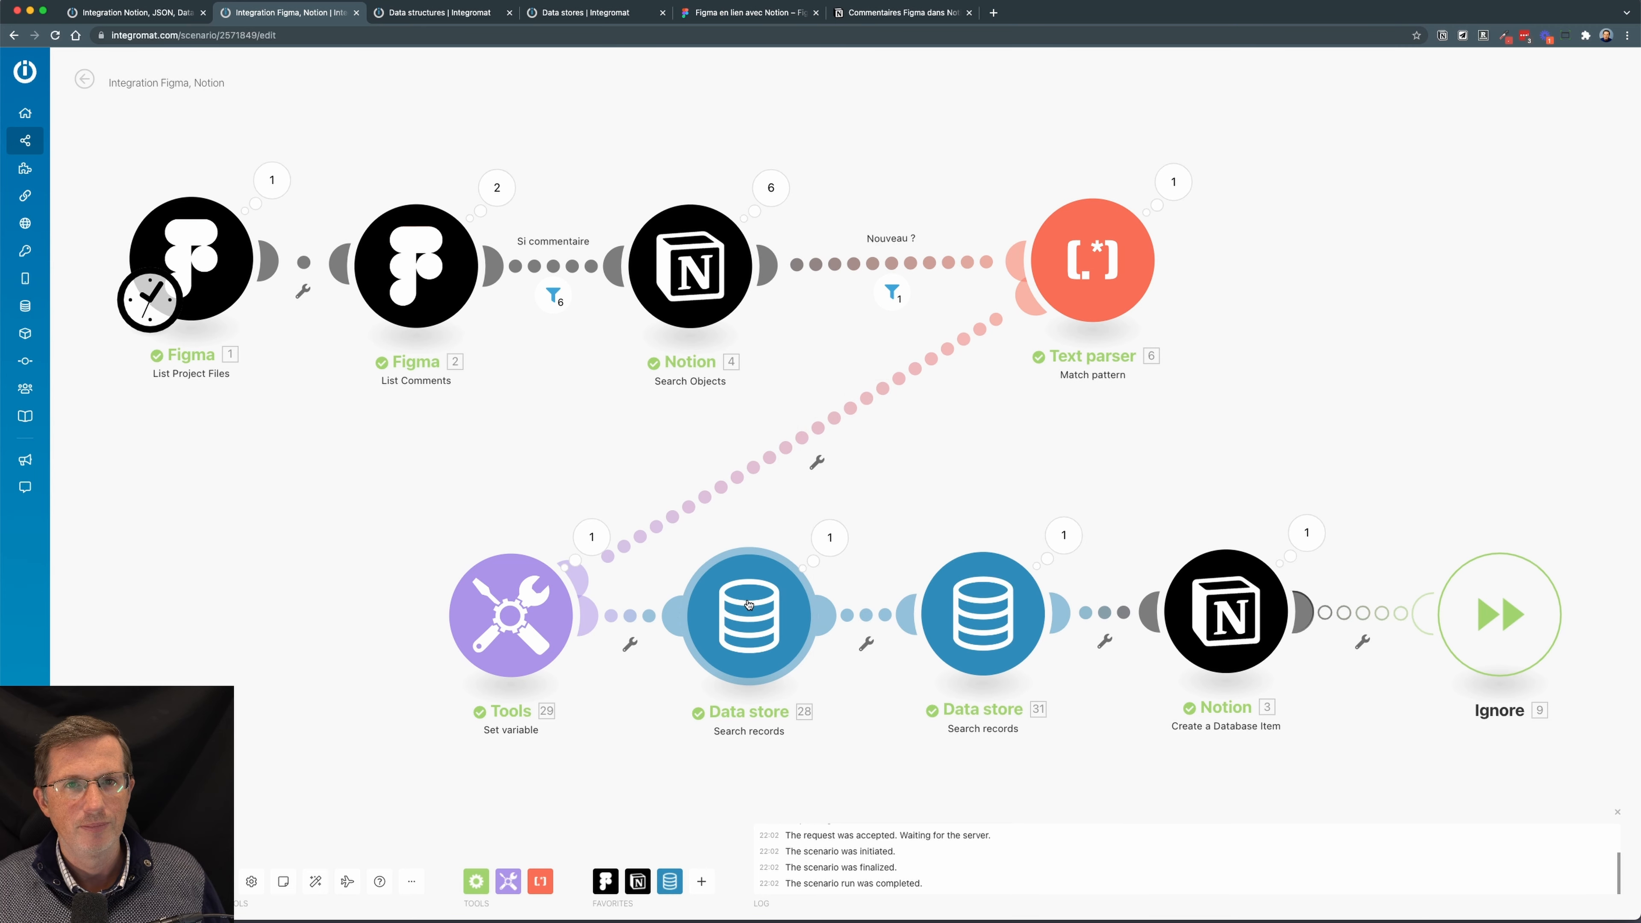
{"action": "left_click", "coordinate": [748, 604]}
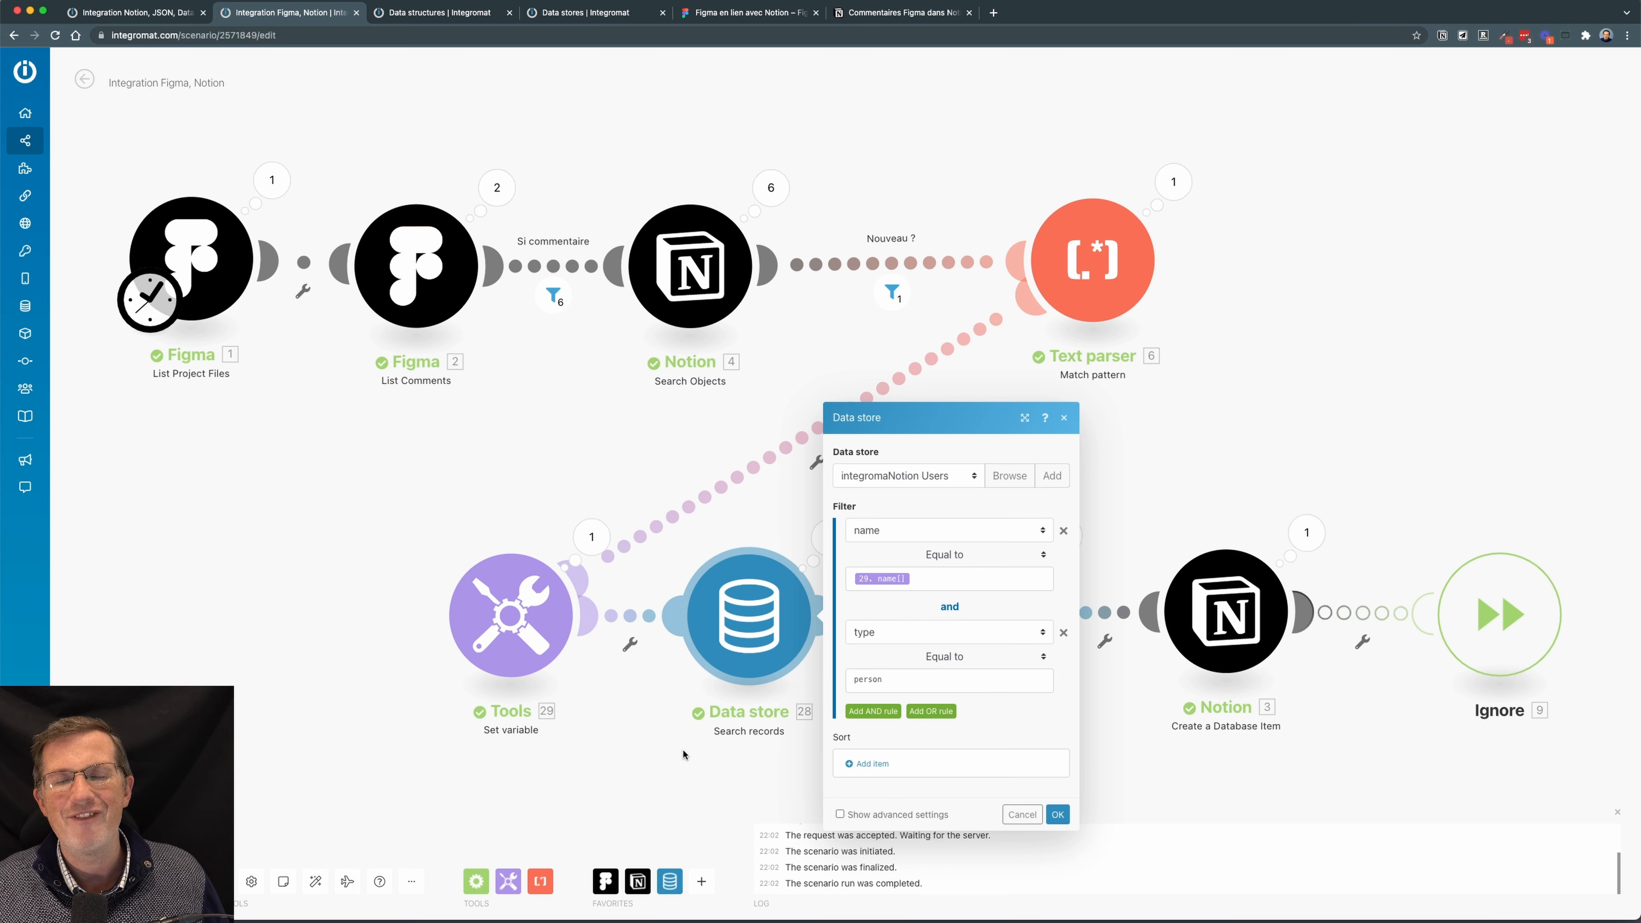
{"action": "left_click", "coordinate": [1062, 421]}
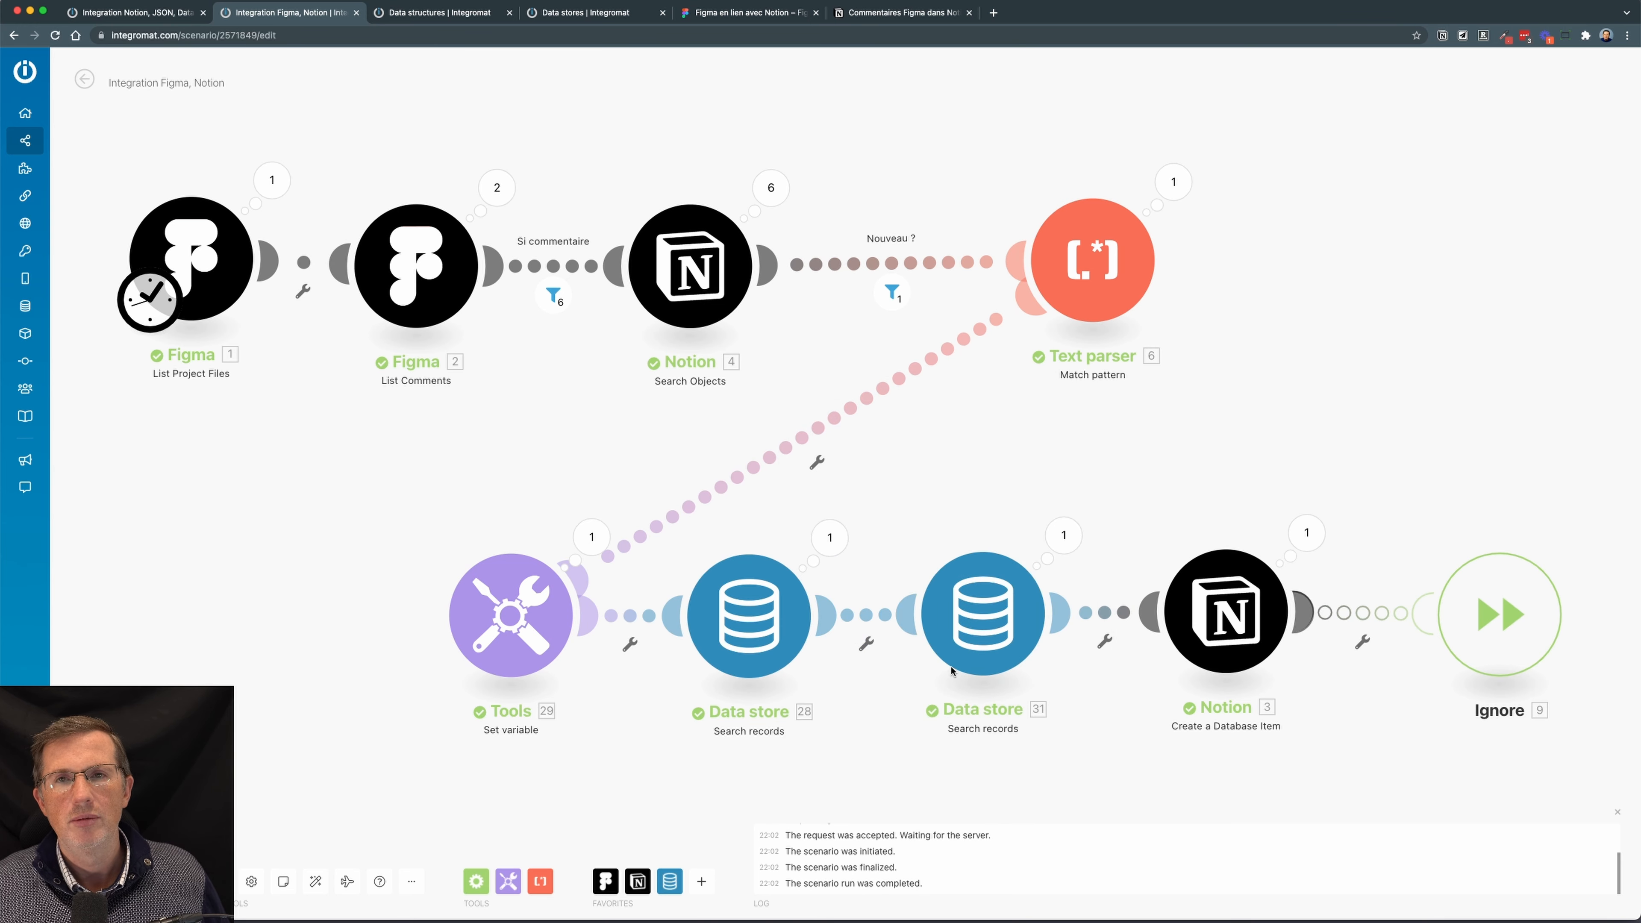
- Review the second Data store search filter and examine the matching user handle in the Figma List Comments first operation
{"action": "left_click", "coordinate": [985, 683]}
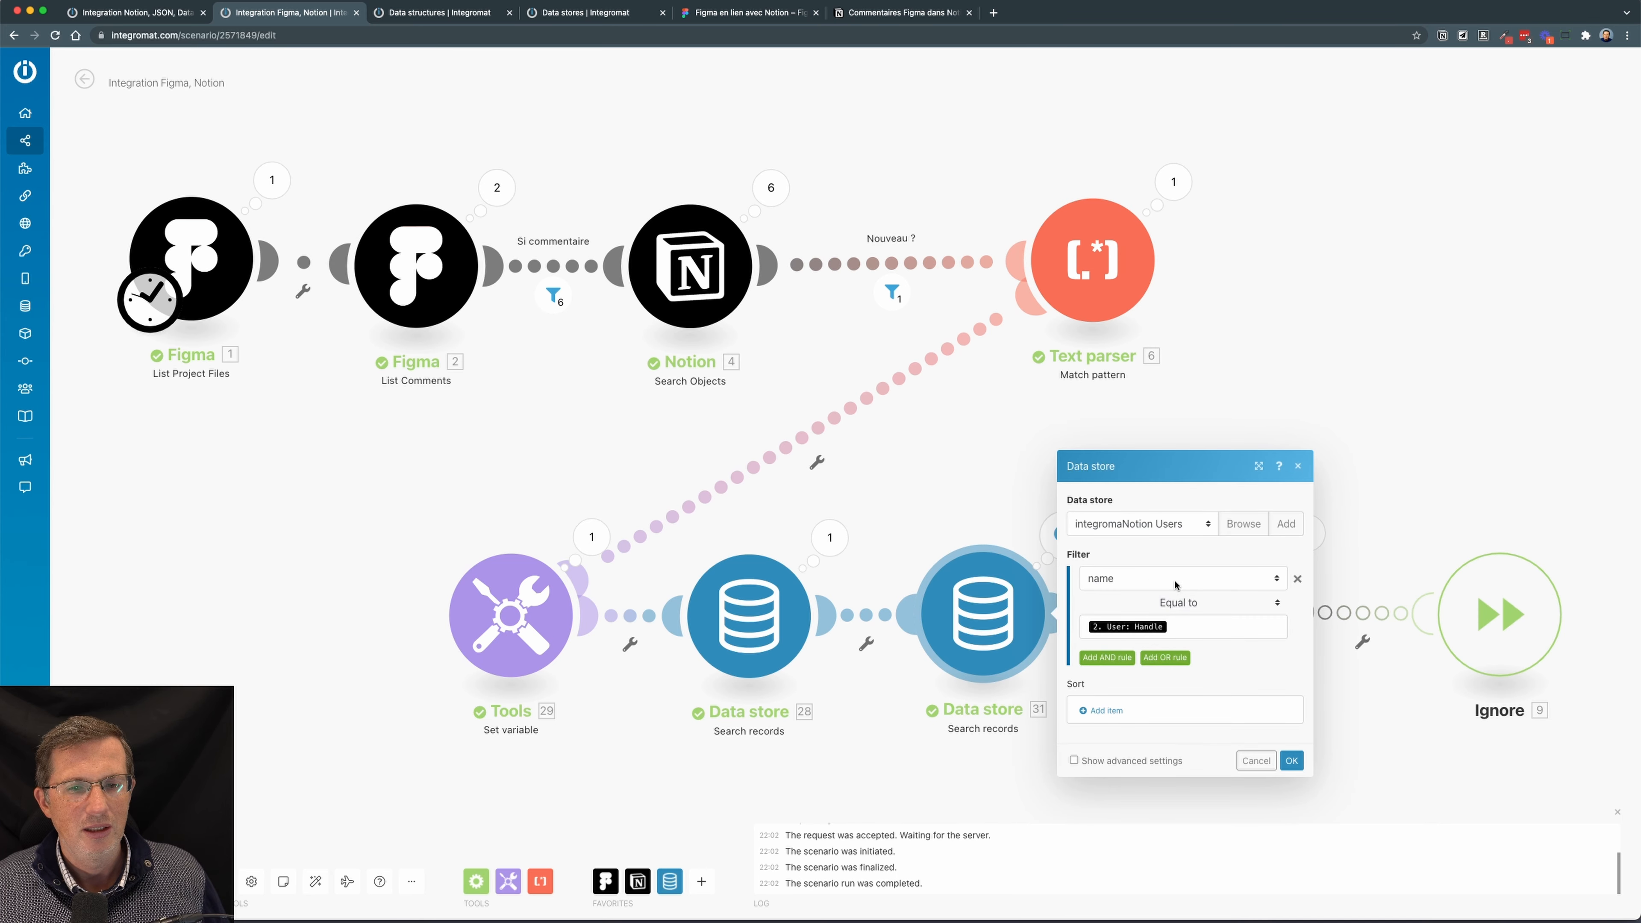
{"action": "left_click", "coordinate": [497, 188]}
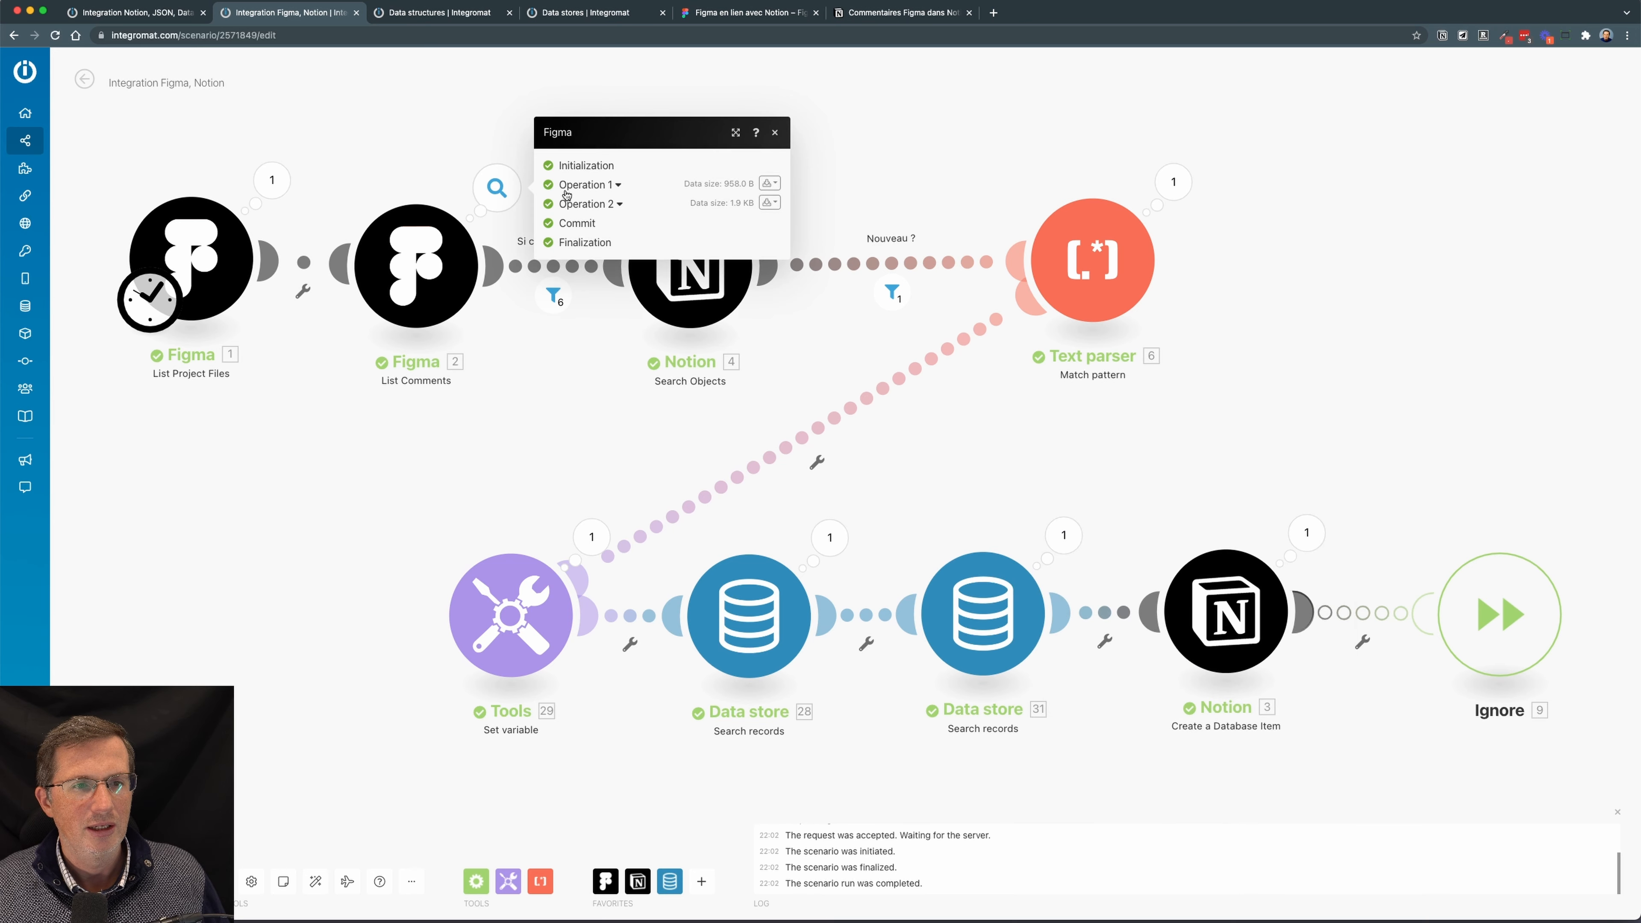
{"action": "left_click", "coordinate": [609, 185]}
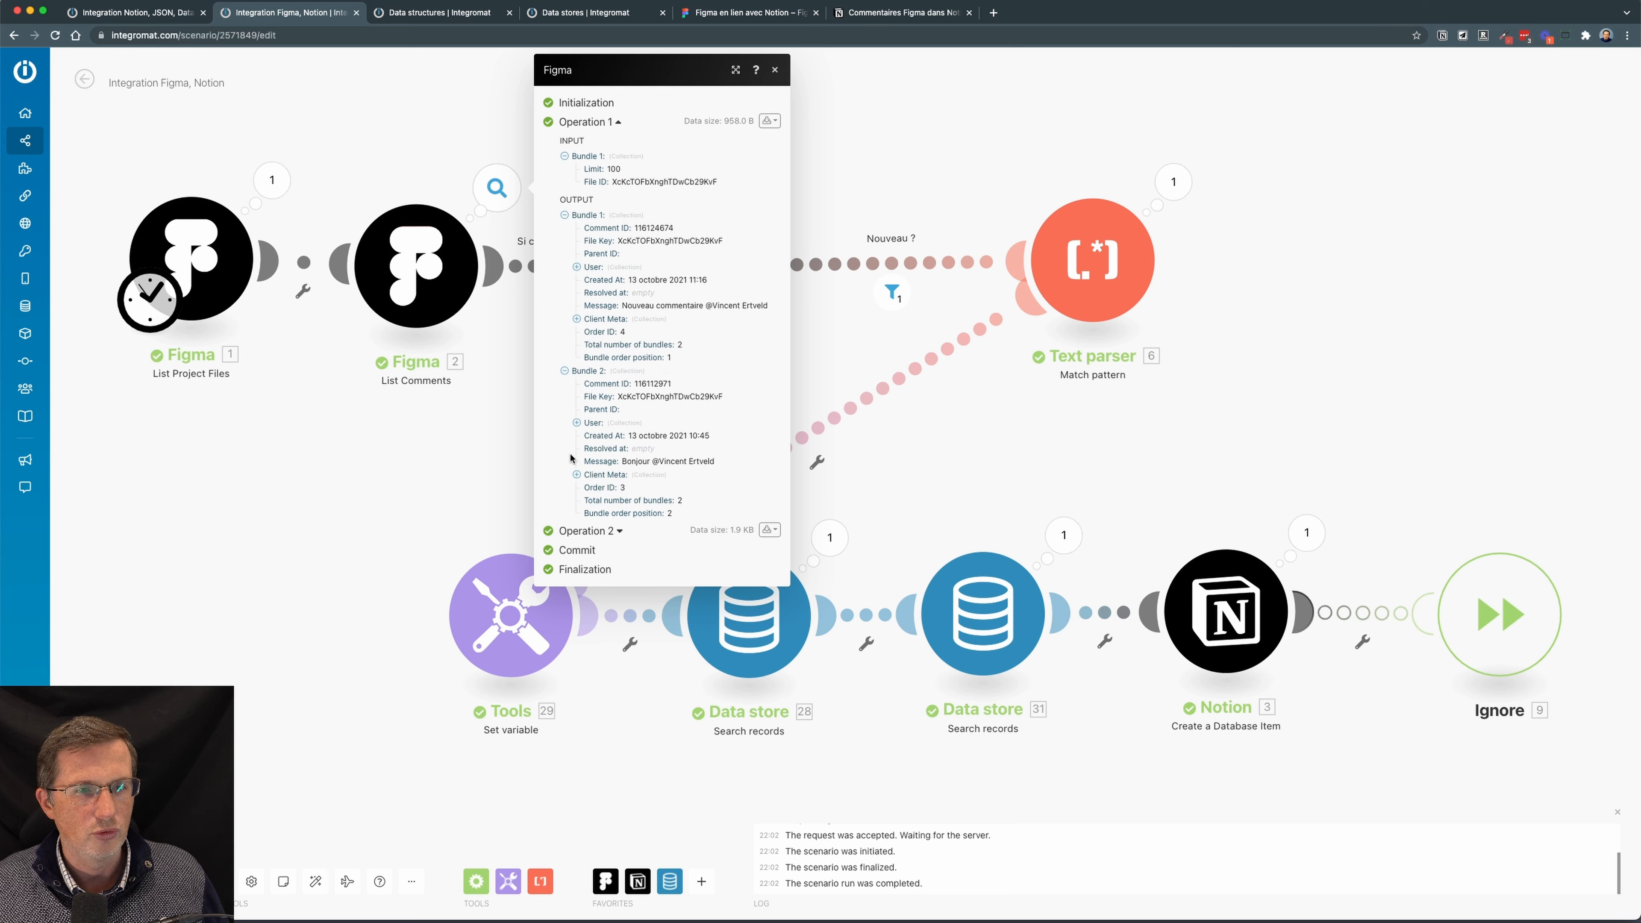
{"action": "left_click", "coordinate": [576, 423]}
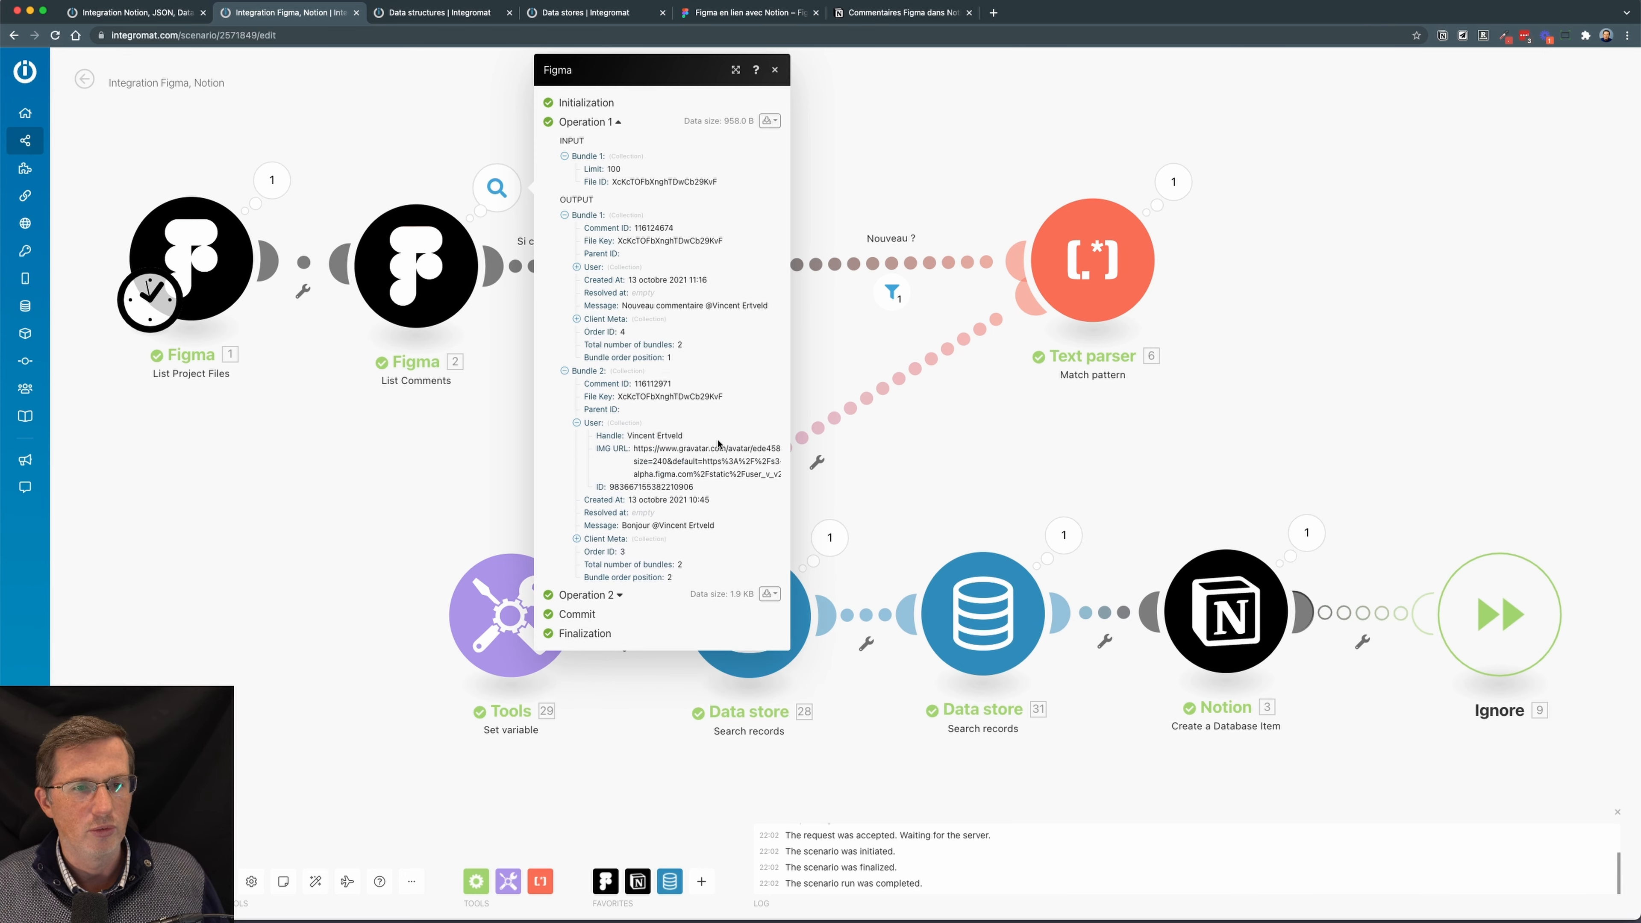
{"action": "left_click", "coordinate": [775, 70]}
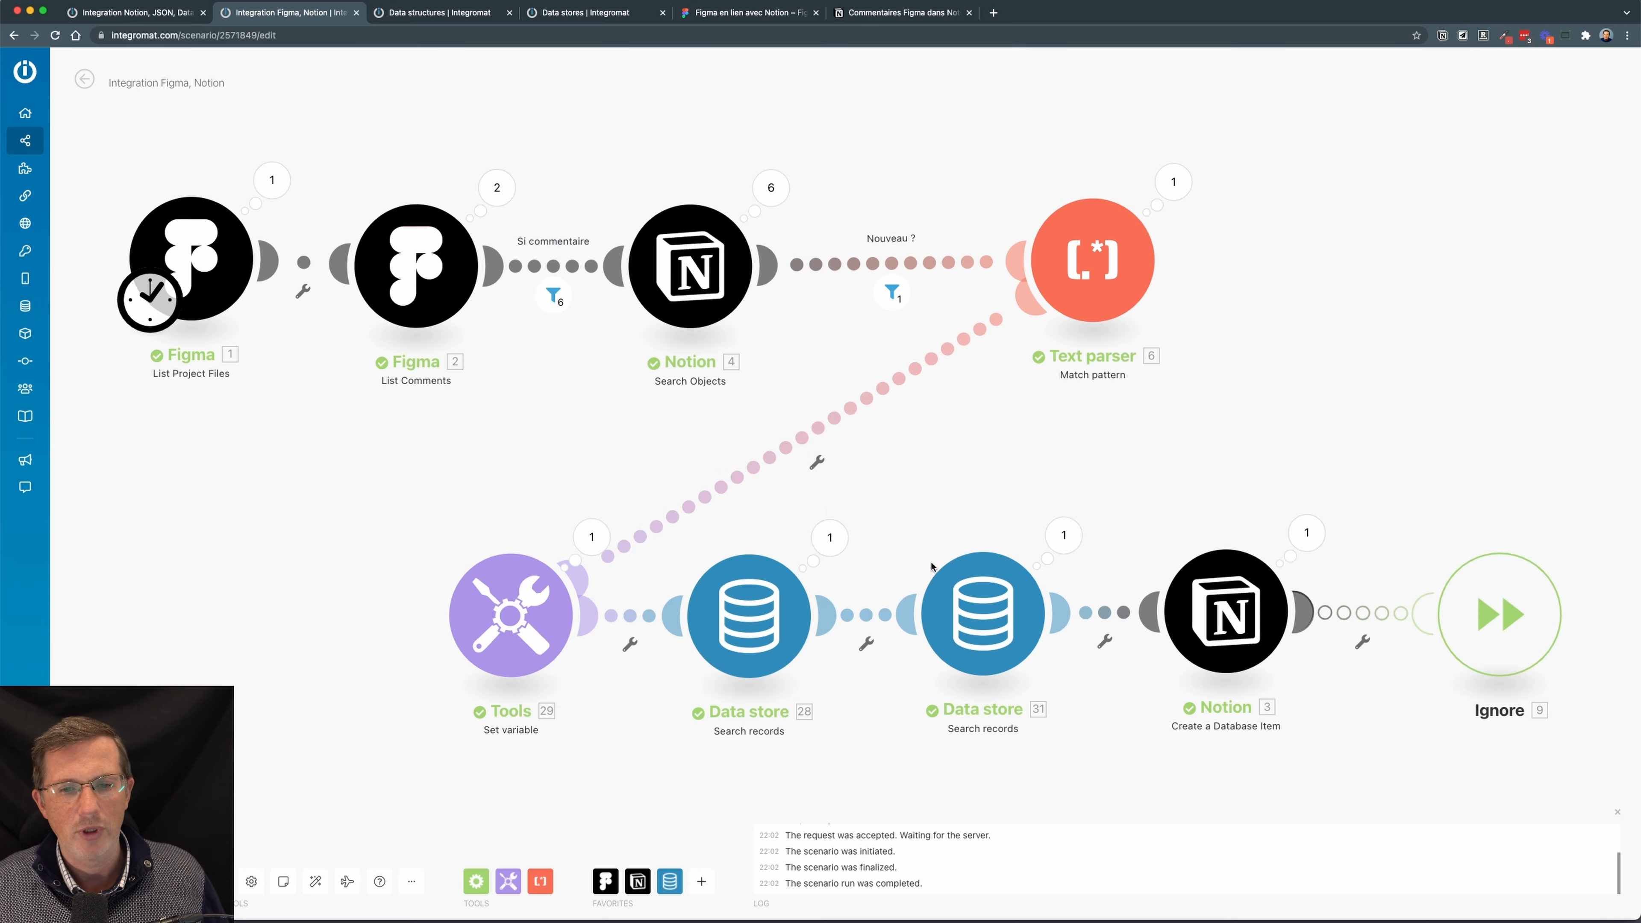
- Review the field mappings of the Notion Create a Database Item module, including the Figma file URL in lienCommentaire
{"action": "left_click", "coordinate": [1192, 598]}
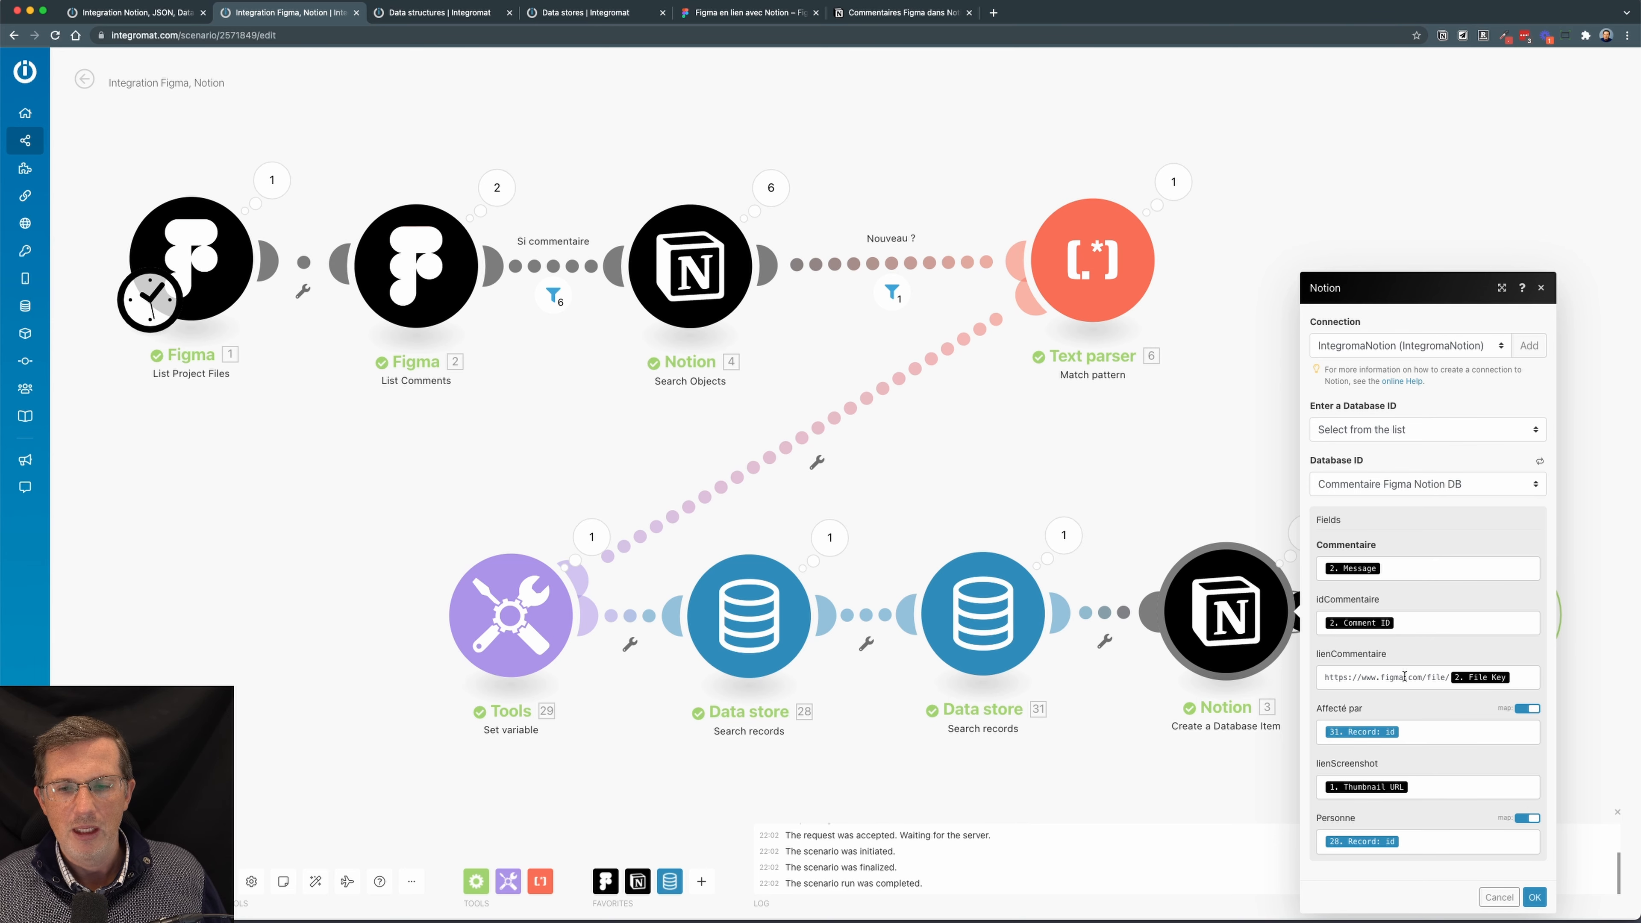
{"action": "left_click_drag", "start_coordinate": [1327, 680], "coordinate": [1430, 677]}
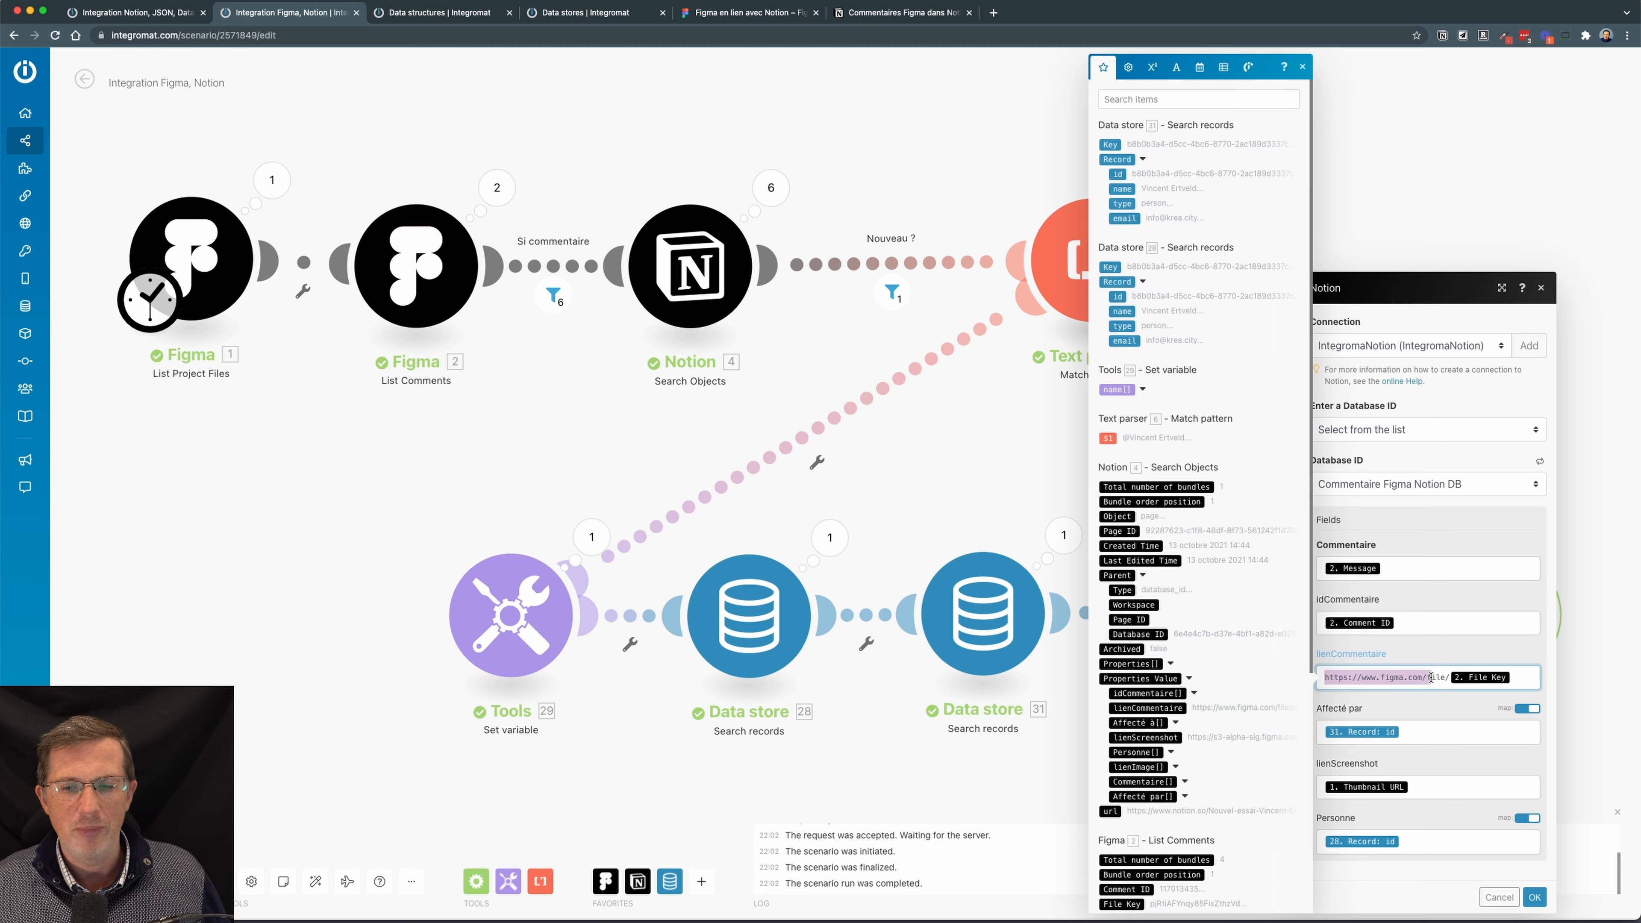
{"action": "left_click", "coordinate": [1447, 653]}
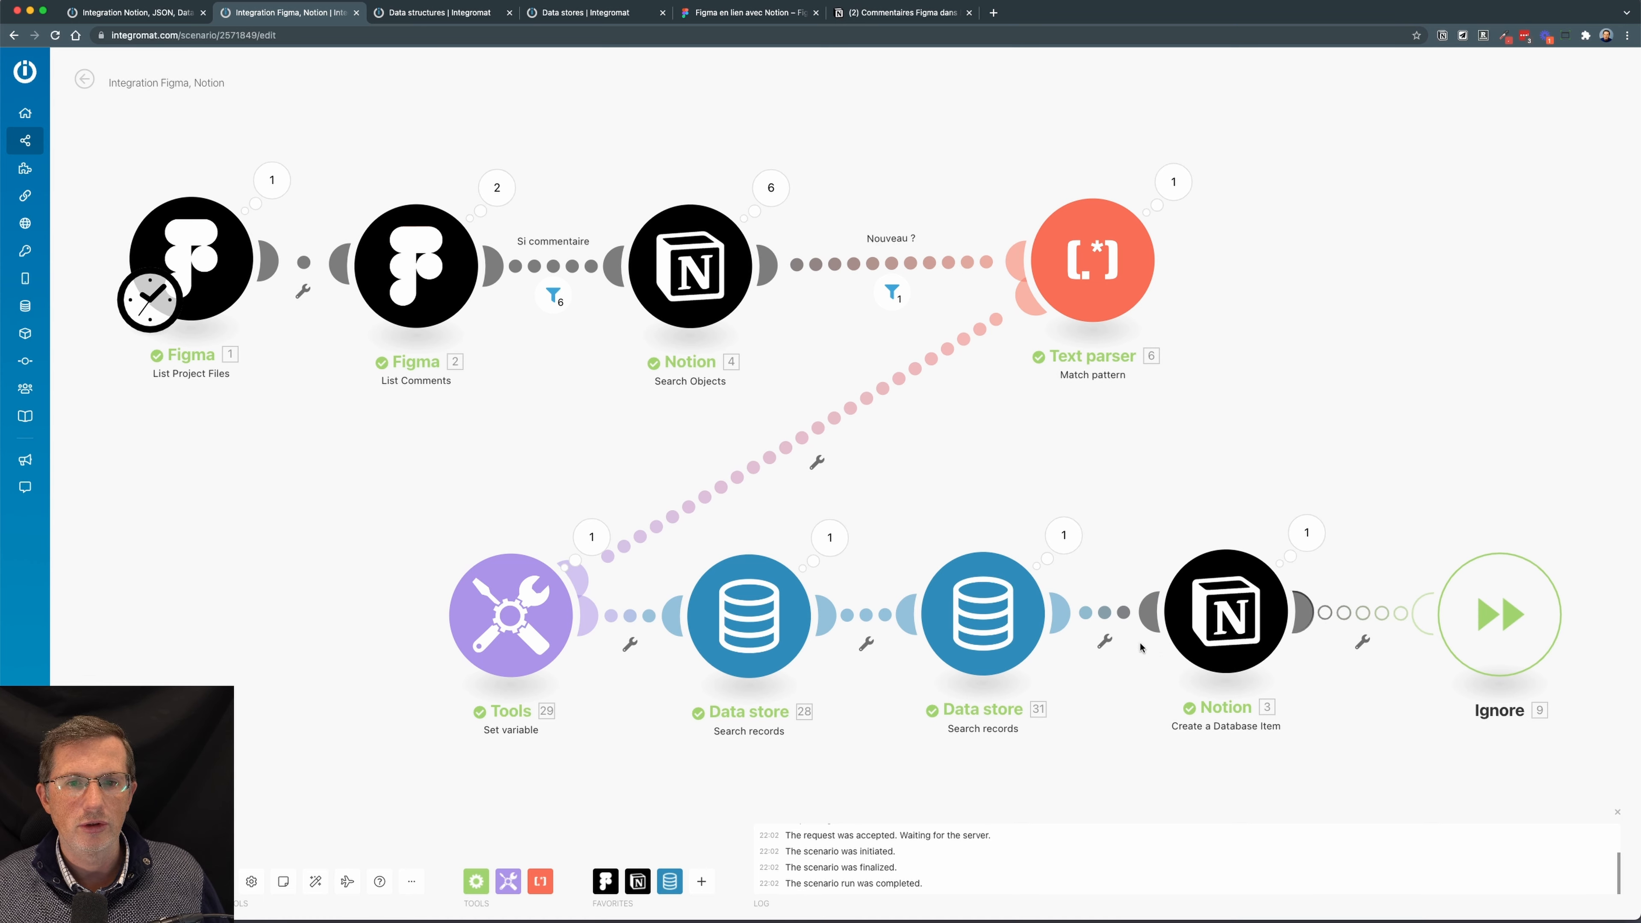
- Switch to the Notion comments page and archive both new mention notifications in the inbox, then collapse the sidebar
{"action": "left_click", "coordinate": [866, 13]}
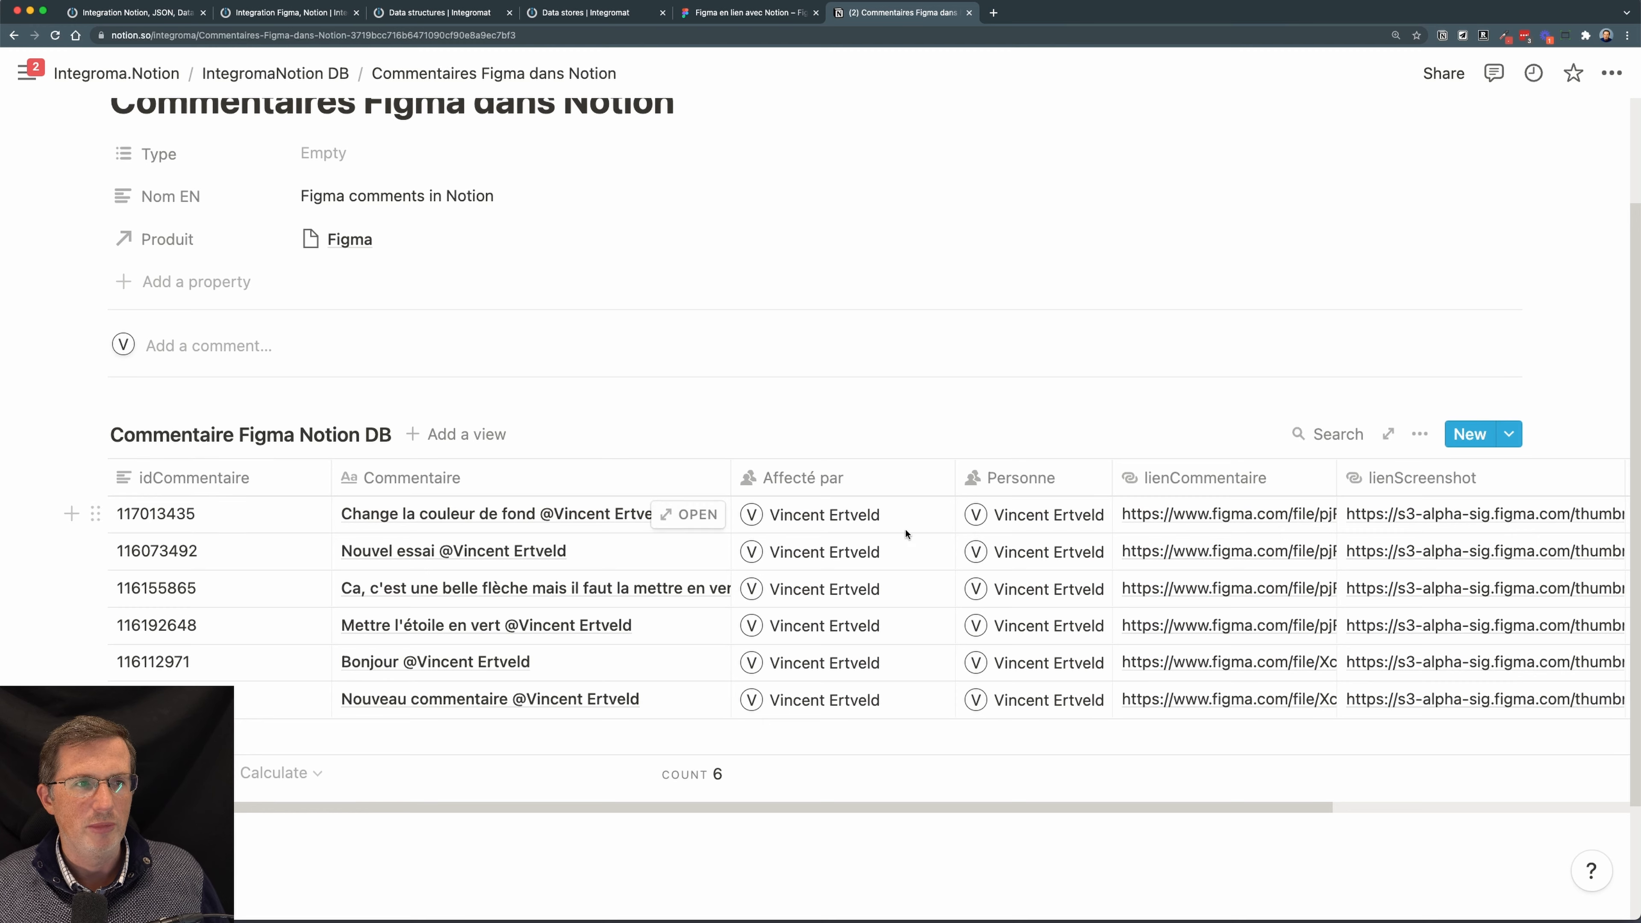
{"action": "left_click", "coordinate": [25, 71]}
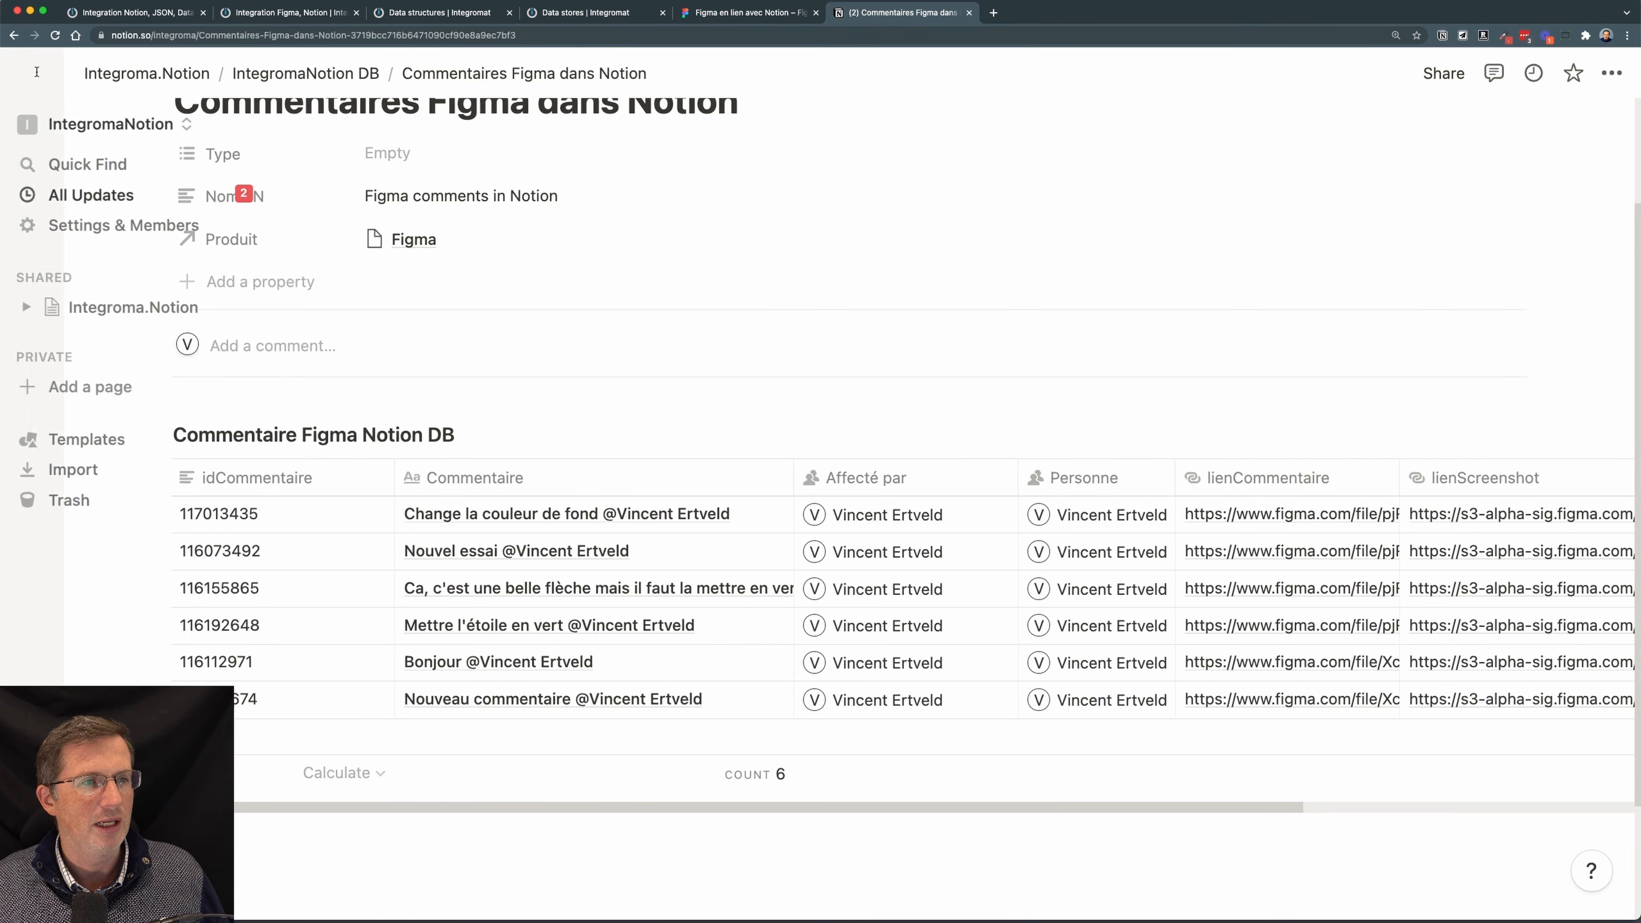
{"action": "left_click", "coordinate": [129, 144]}
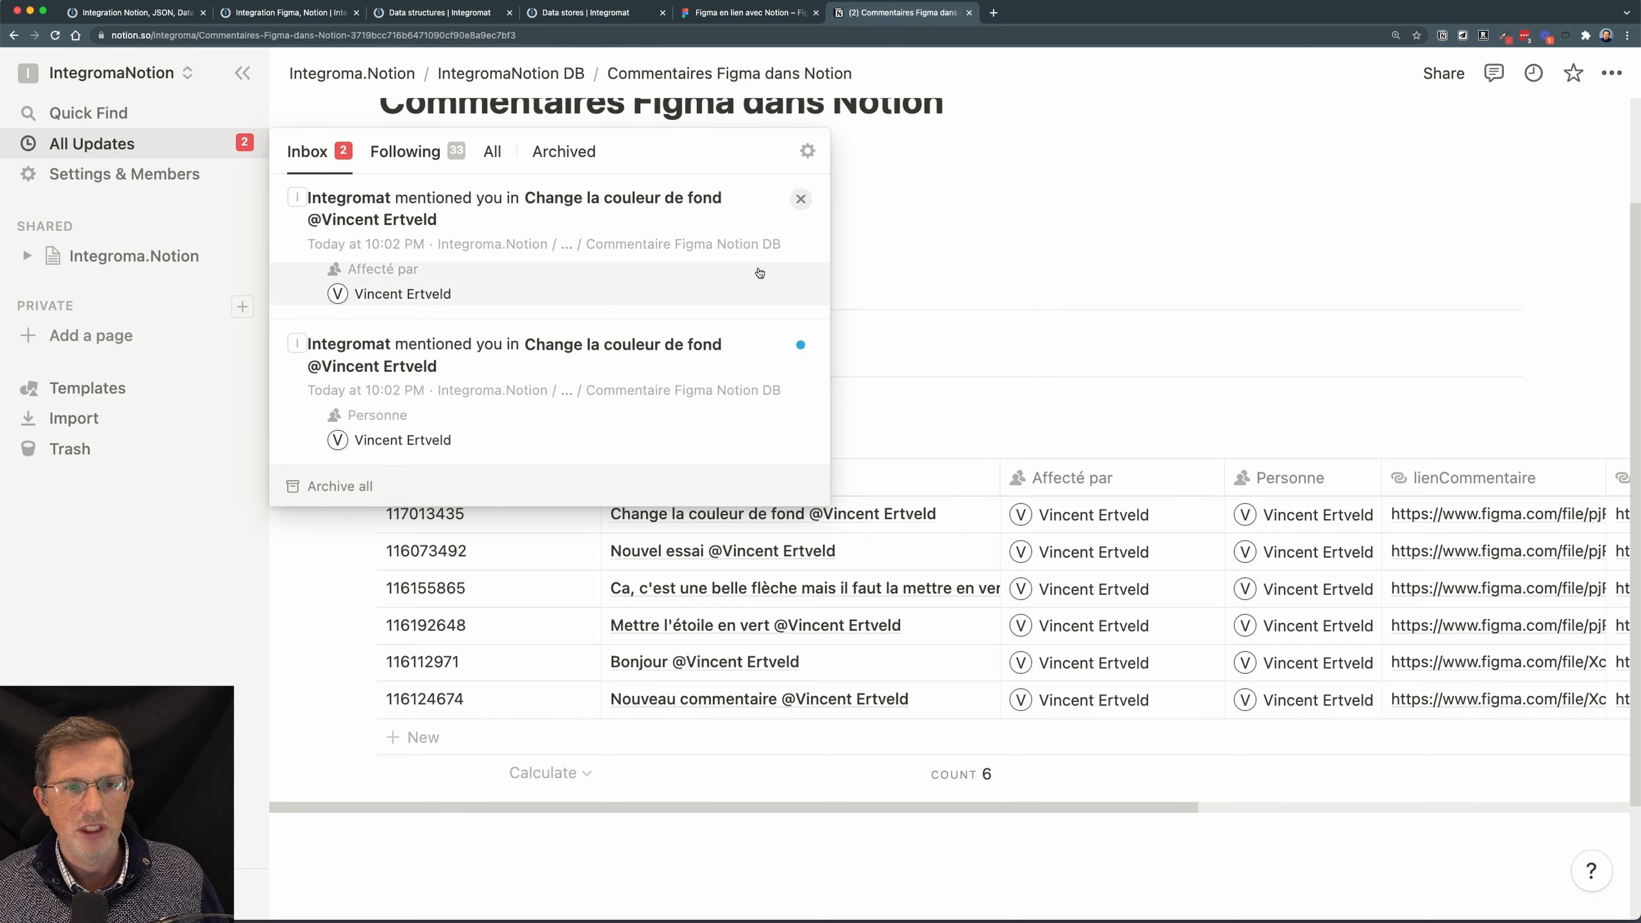
{"action": "left_click", "coordinate": [801, 200]}
{"action": "left_click", "coordinate": [802, 201]}
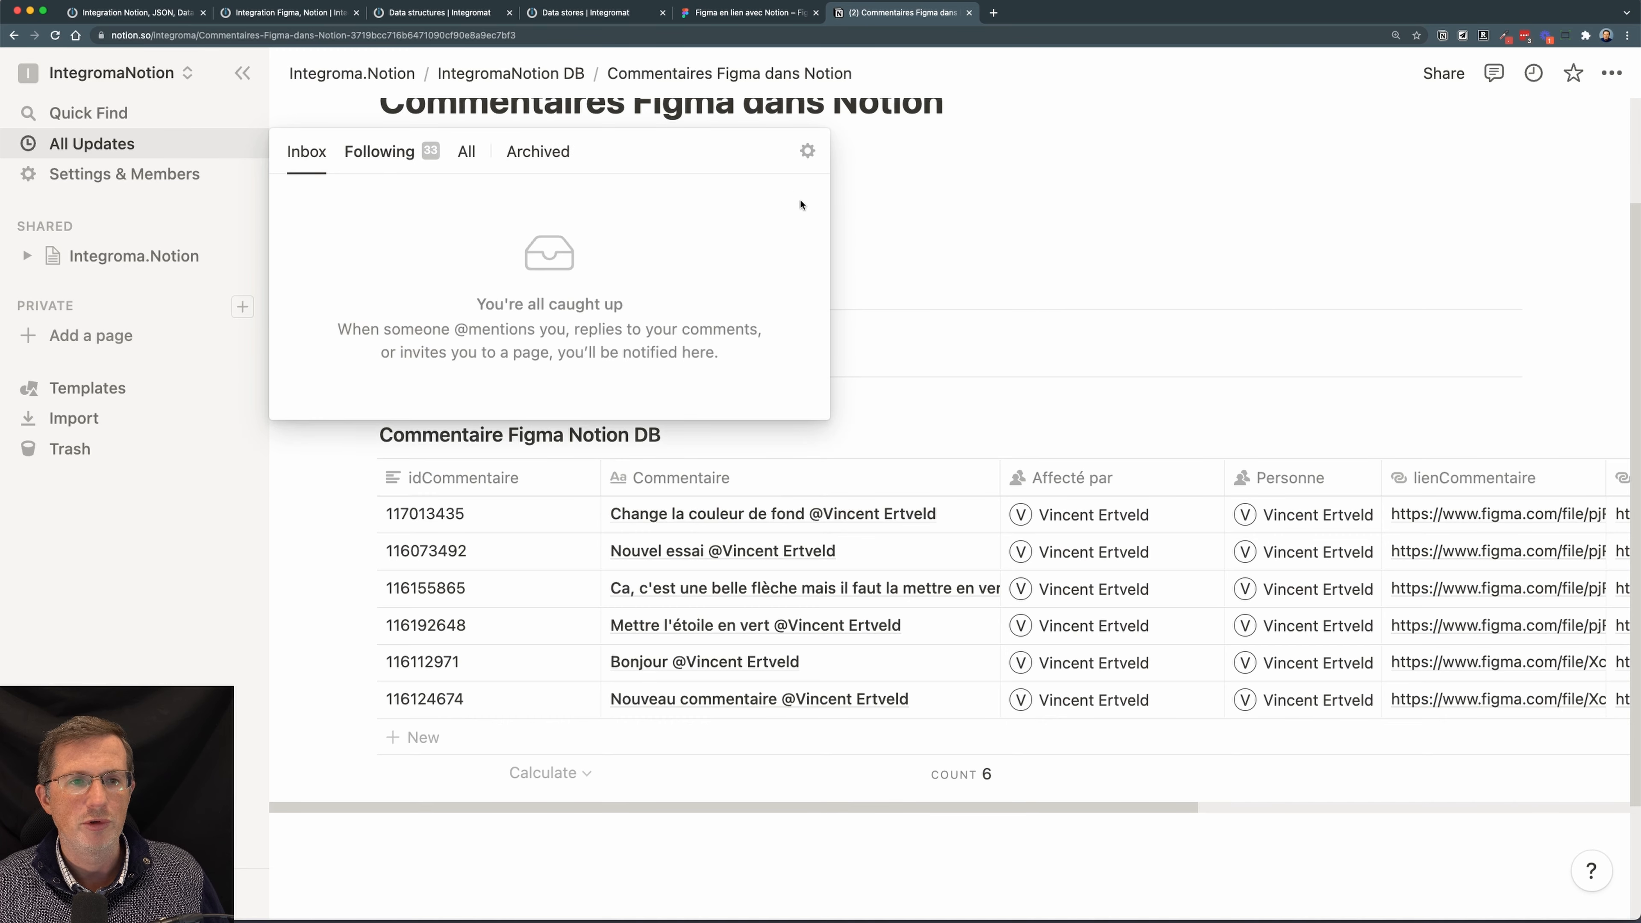
{"action": "left_click", "coordinate": [977, 223]}
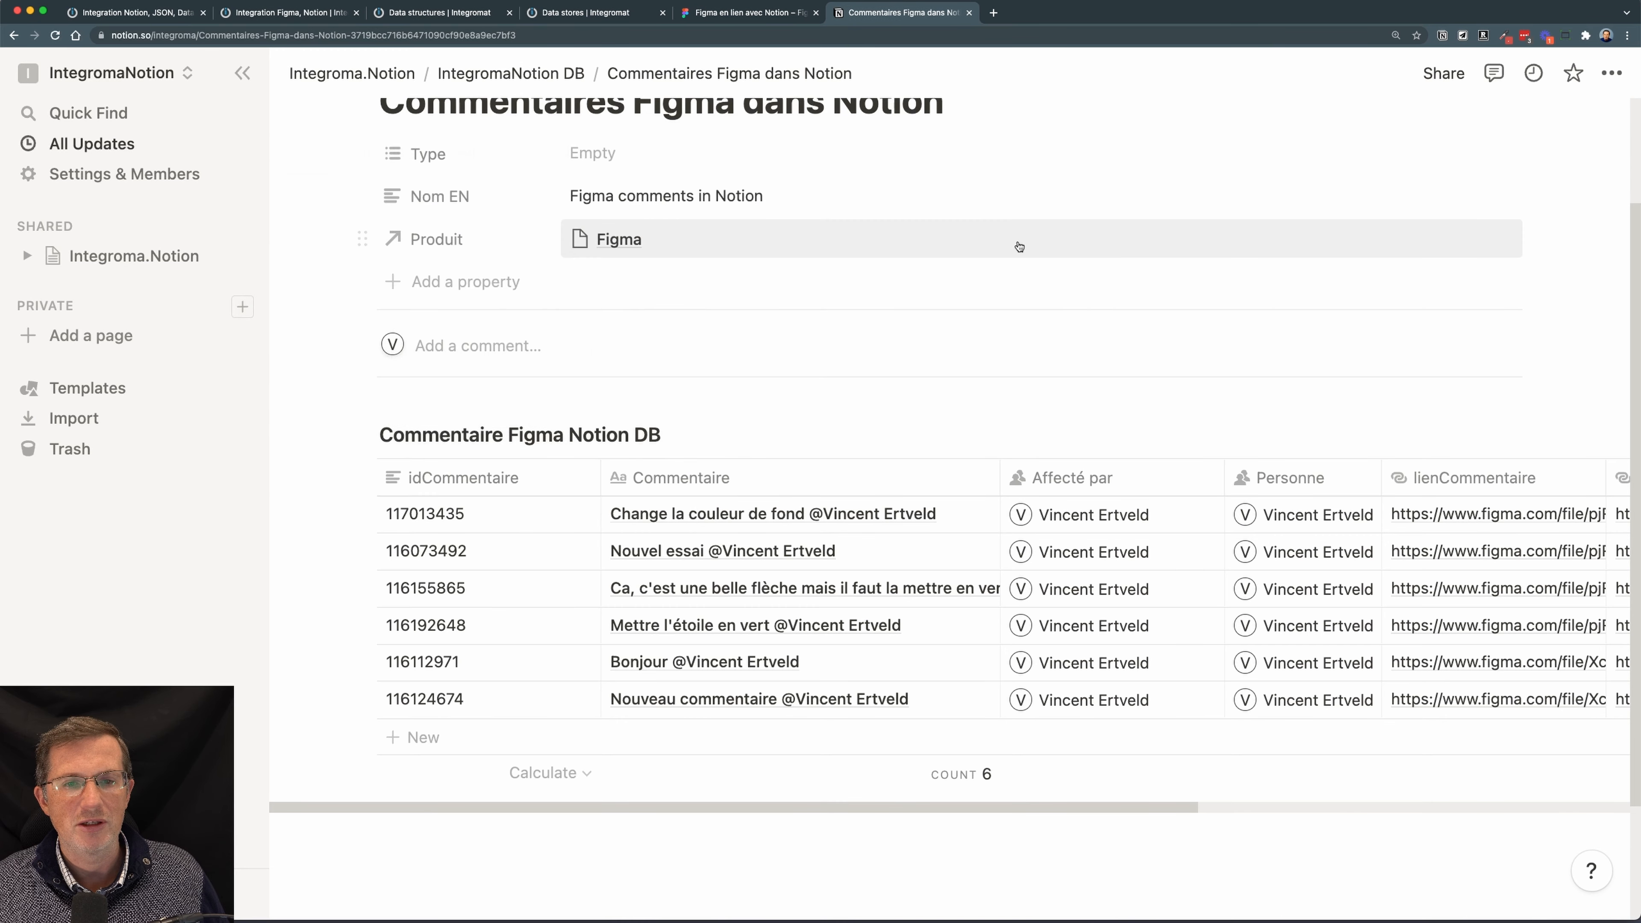
{"action": "left_click", "coordinate": [242, 72]}
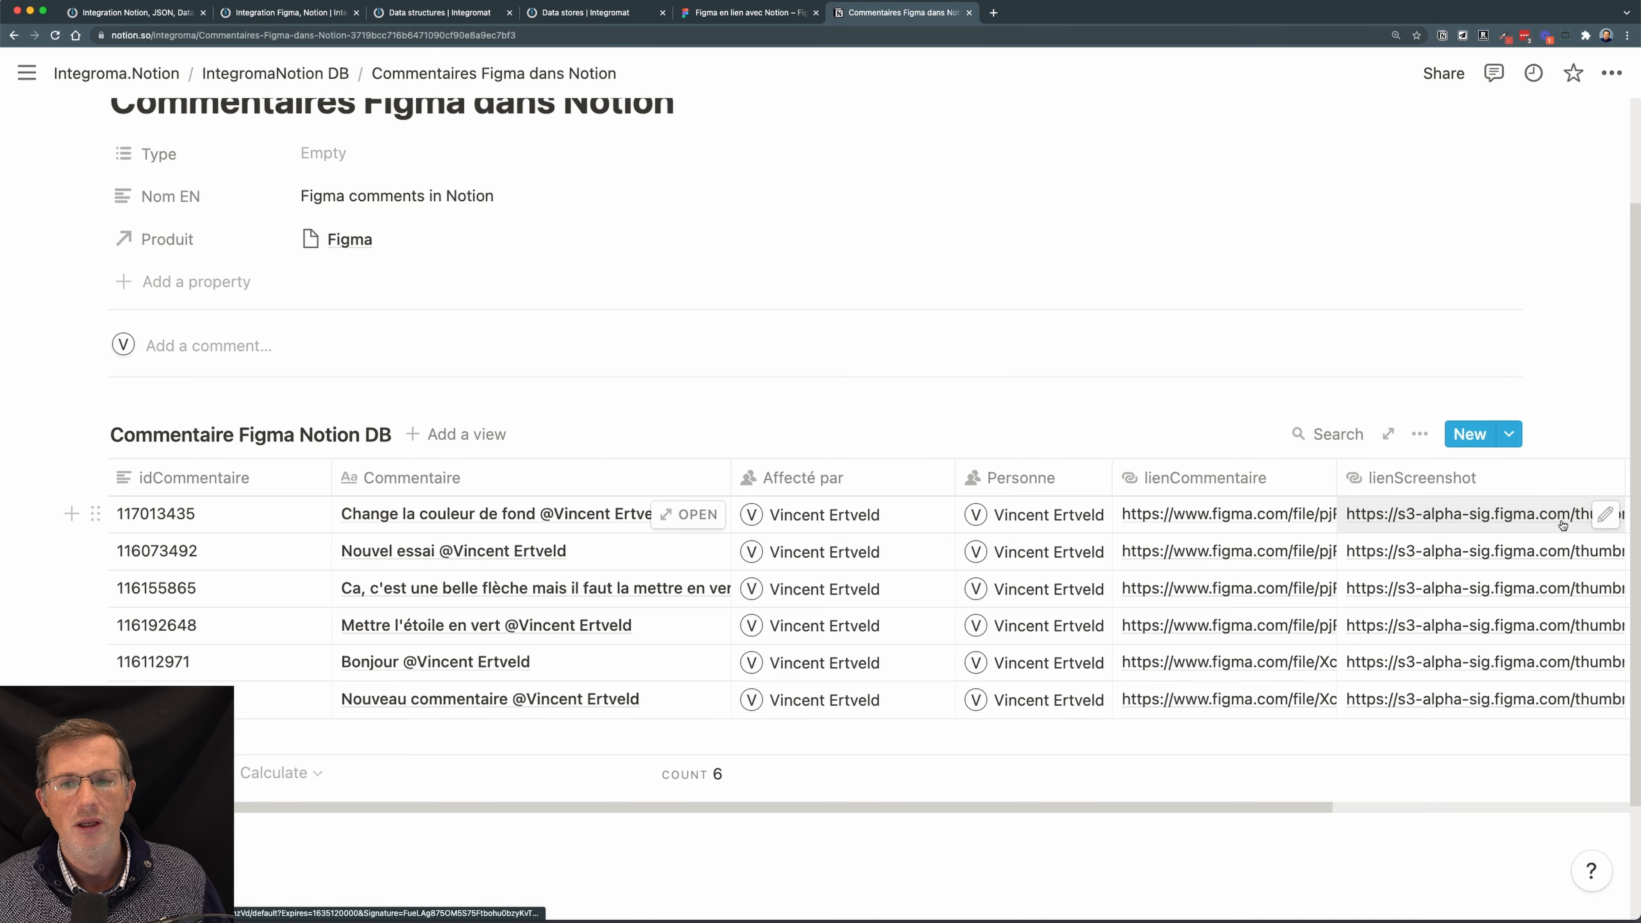
- Check the screenshot and Figma file links of the "Change la couleur de fond" comment, returning to the Notion database after each
{"action": "left_click", "coordinate": [1525, 528]}
{"action": "key", "text": "Escape"}
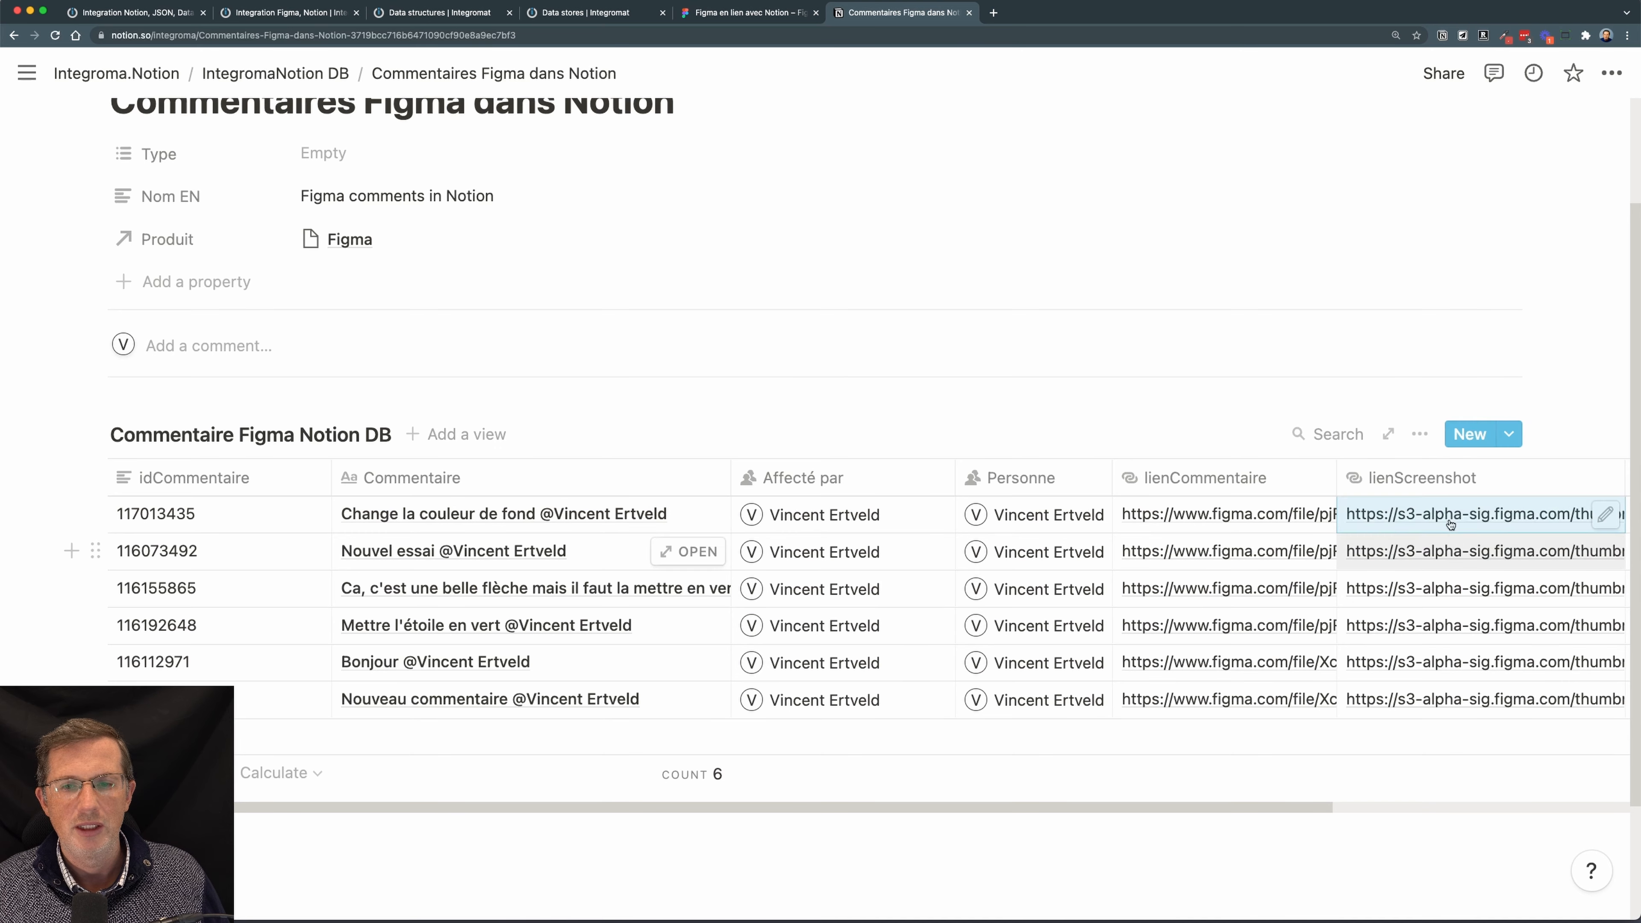
{"action": "left_click", "coordinate": [1374, 516]}
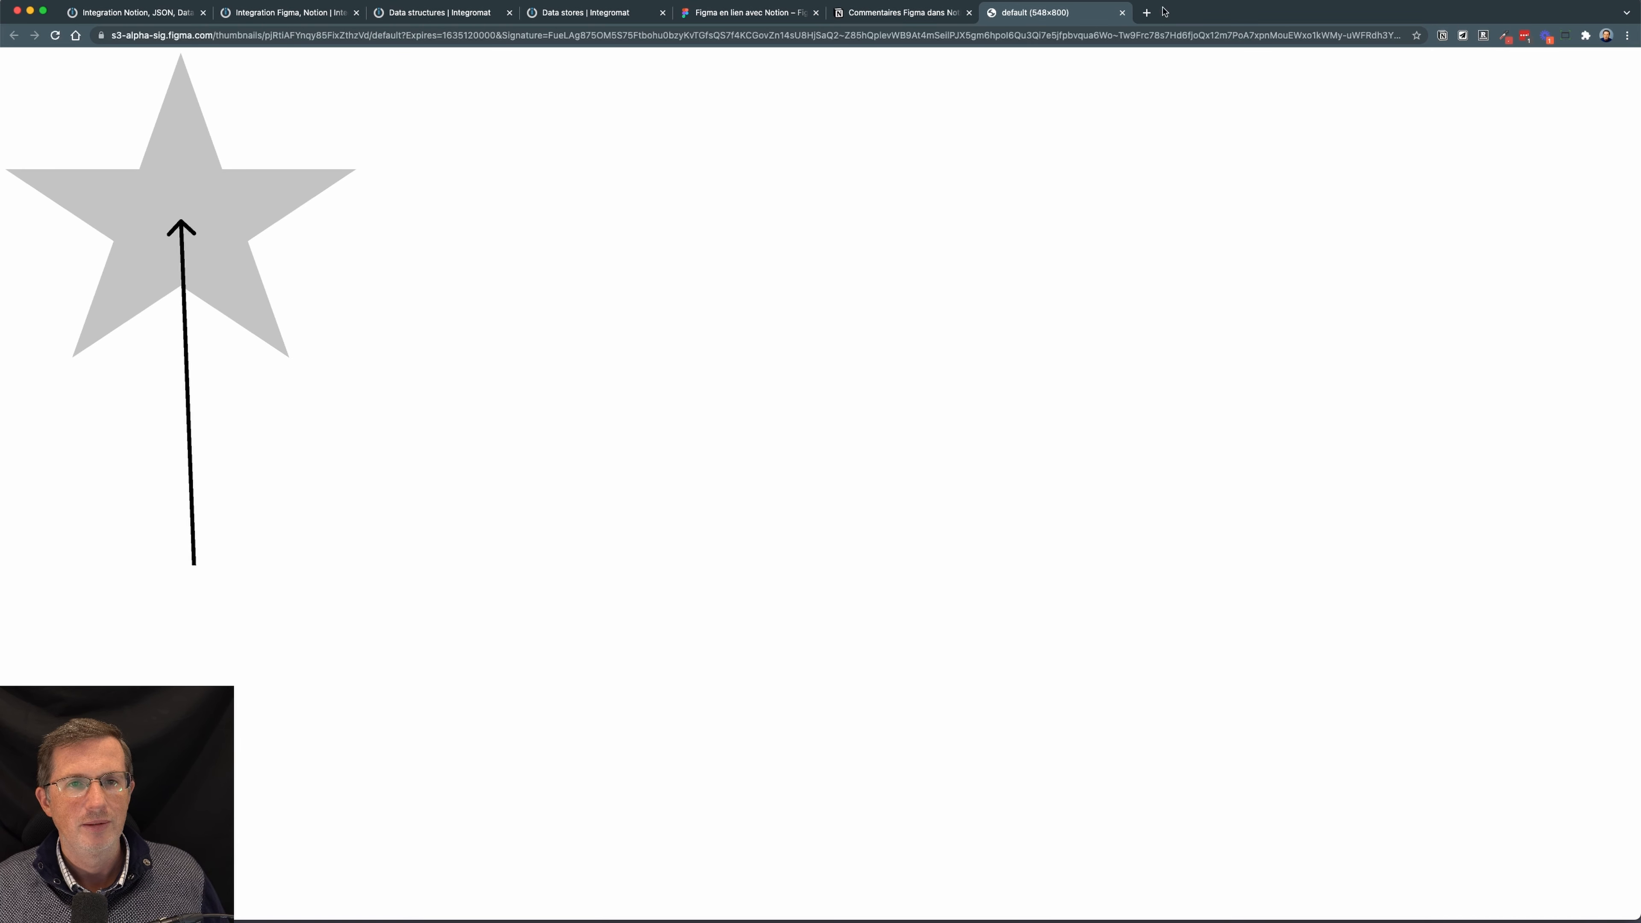
{"action": "left_click", "coordinate": [1122, 13]}
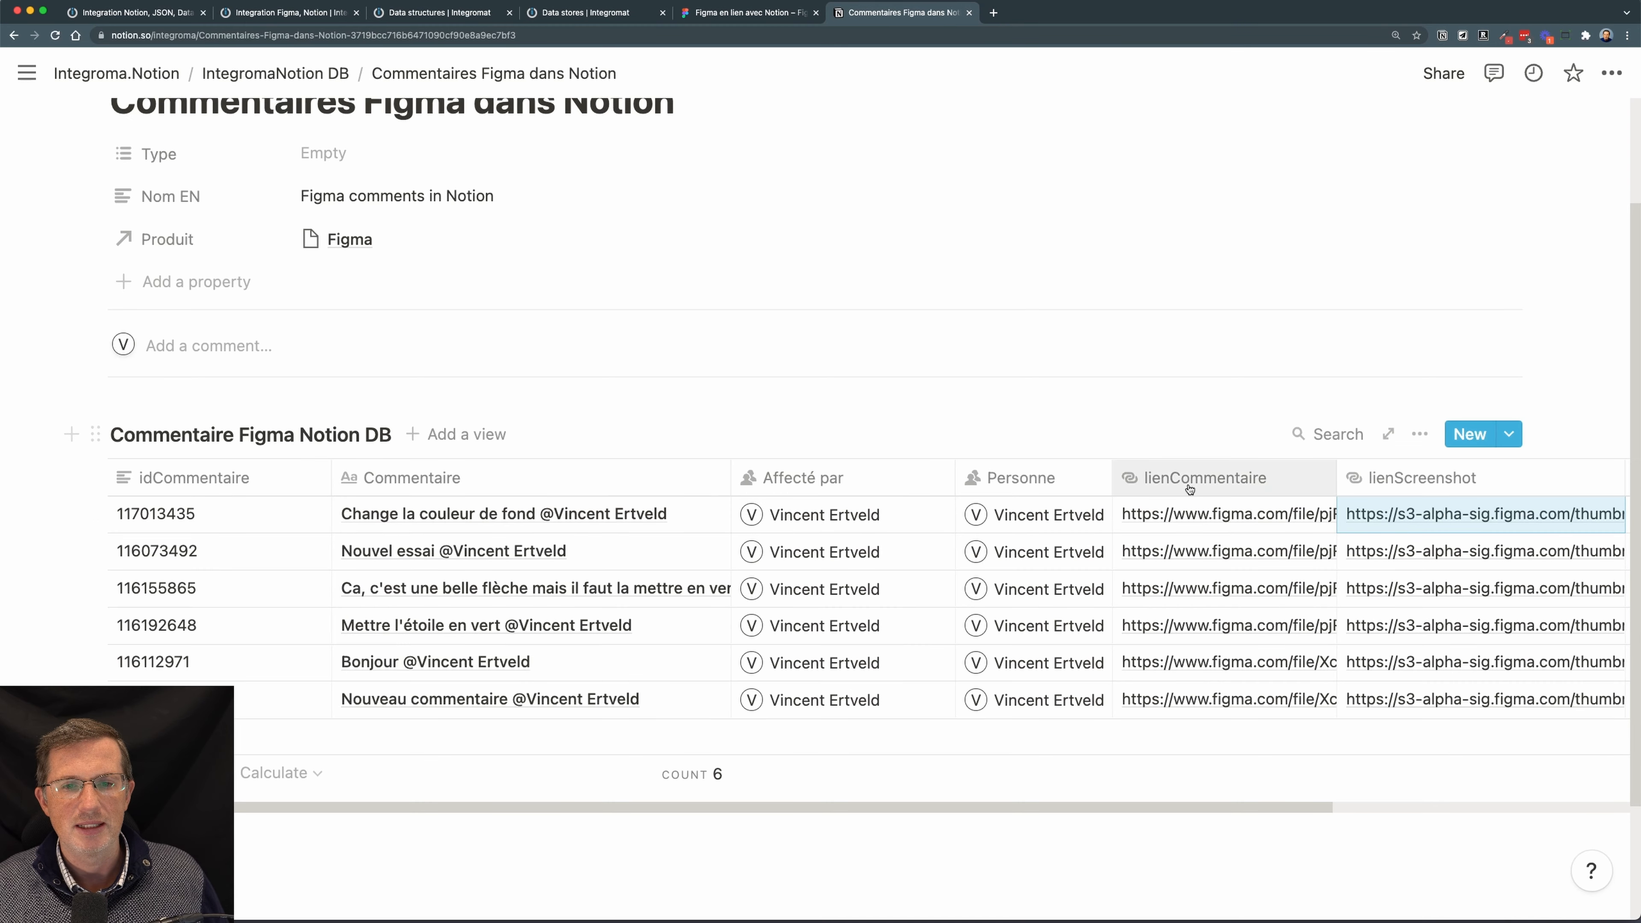
{"action": "left_click", "coordinate": [1188, 514]}
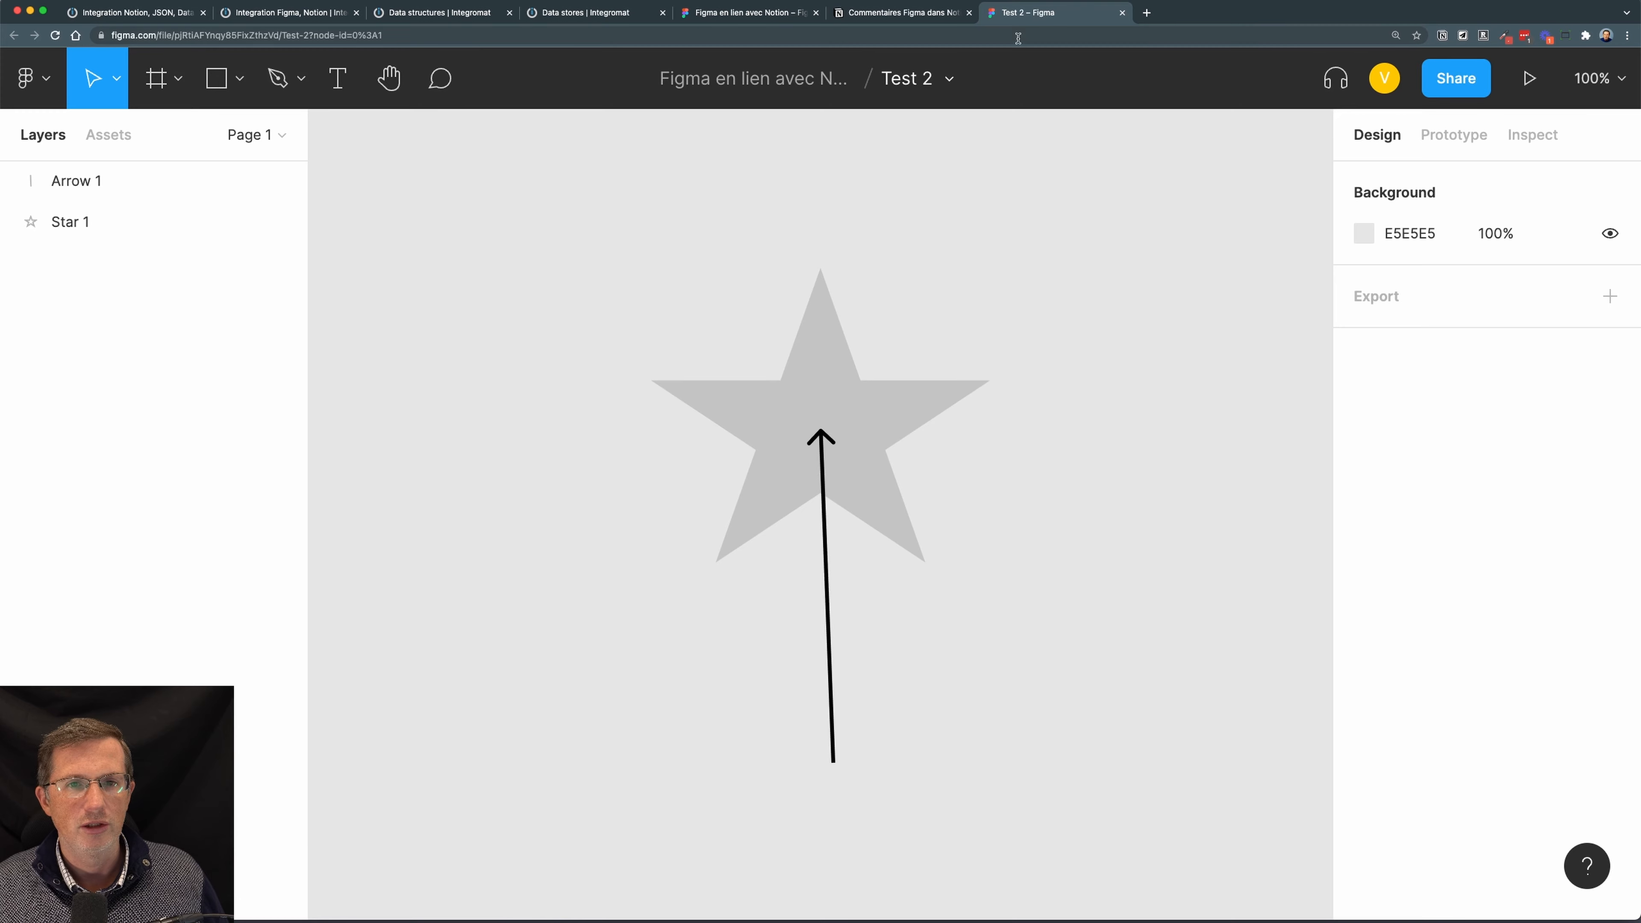
{"action": "left_click", "coordinate": [1122, 13]}
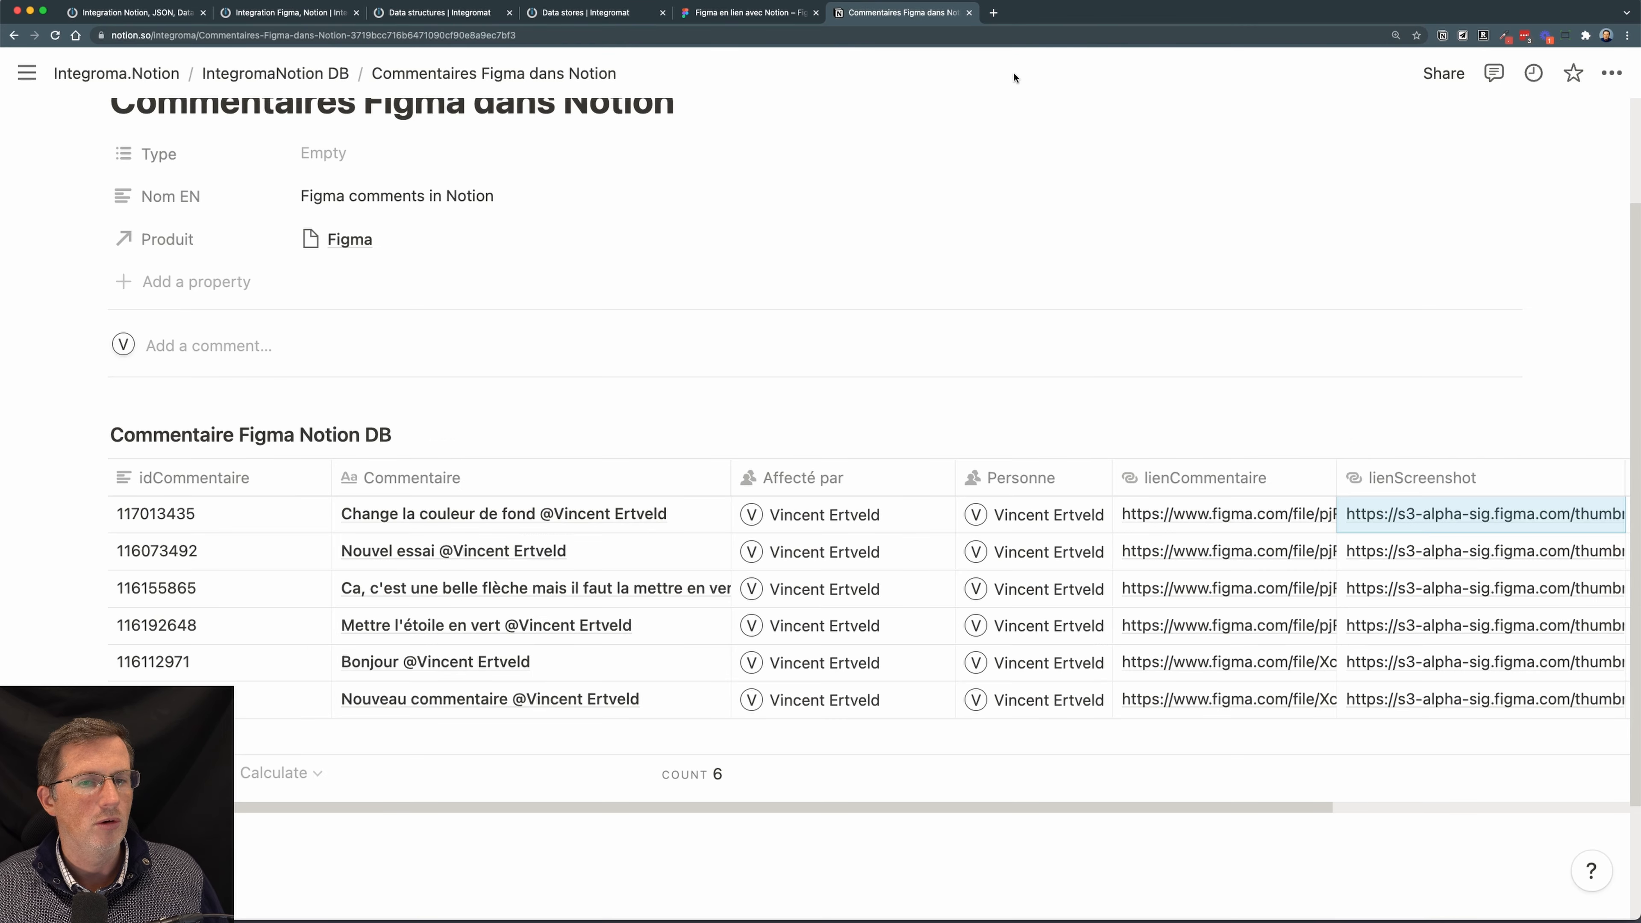